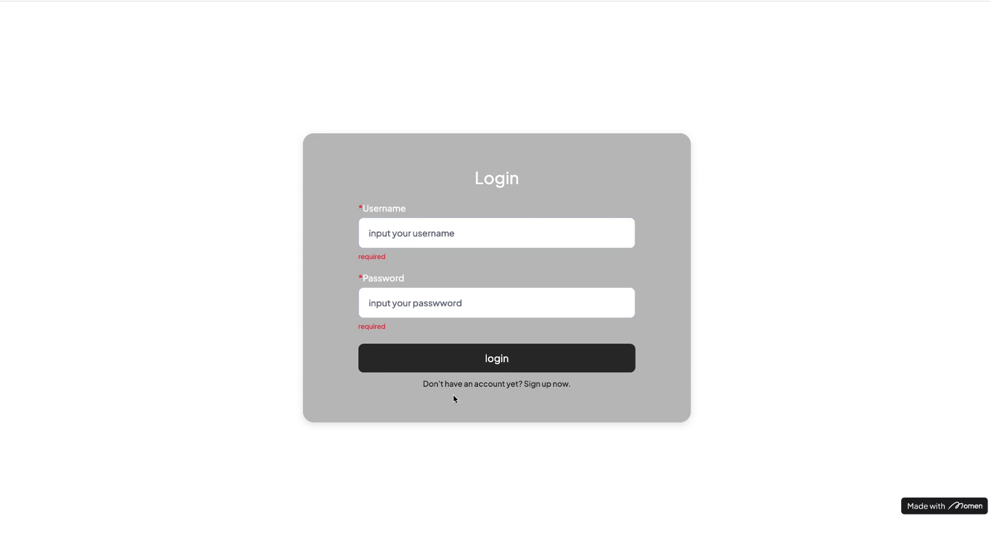
# Switch the demo preview from the login form to the sign-up form
pyautogui.click(499, 386)
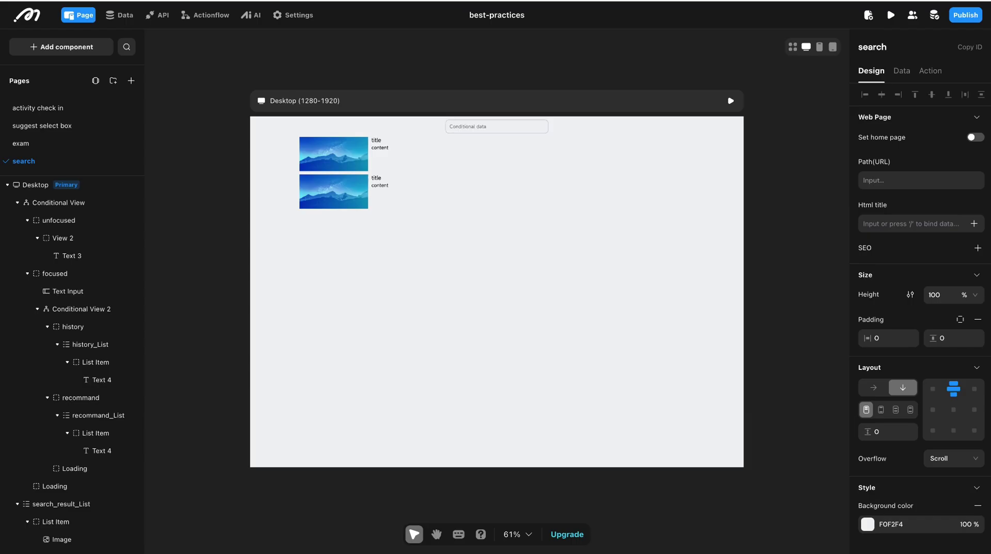
# Add a blank page named 'login/sign up'
pyautogui.click(131, 81)
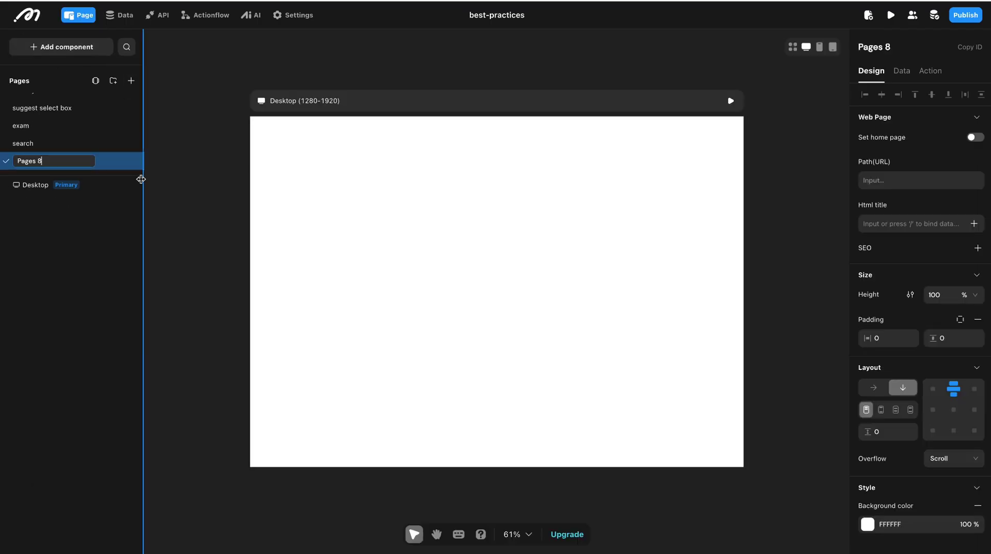
pyautogui.write('login/sign up')
pyautogui.press('Return')
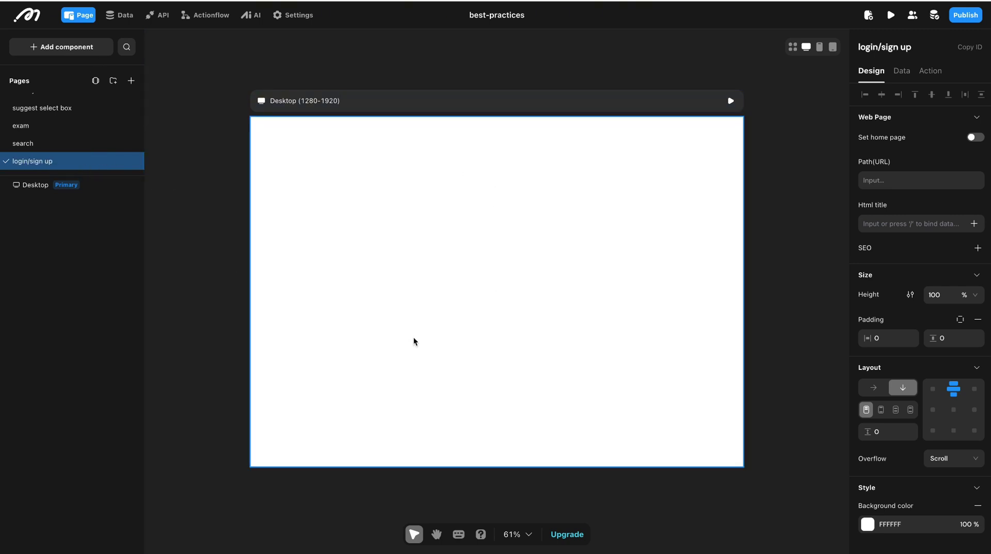
# Add a second page named 'login success', then select the login/sign up page
pyautogui.click(131, 80)
pyautogui.hotkey('ctrl', 'a')
pyautogui.press('BackSpace')
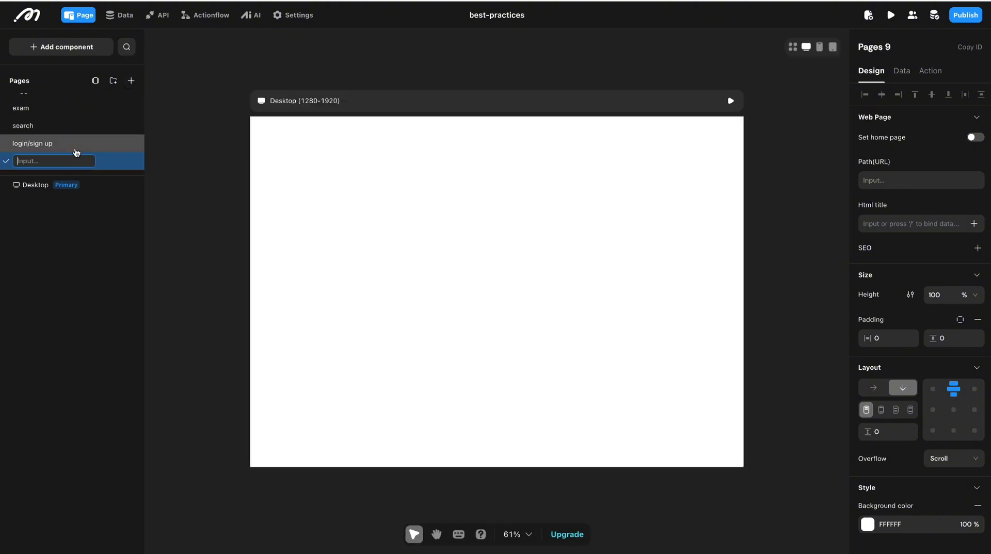
pyautogui.write('login-succe')
pyautogui.press('BackSpace')
pyautogui.press('BackSpace')
pyautogui.press('BackSpace')
pyautogui.write('success')
pyautogui.press('Return')
pyautogui.click(52, 143)
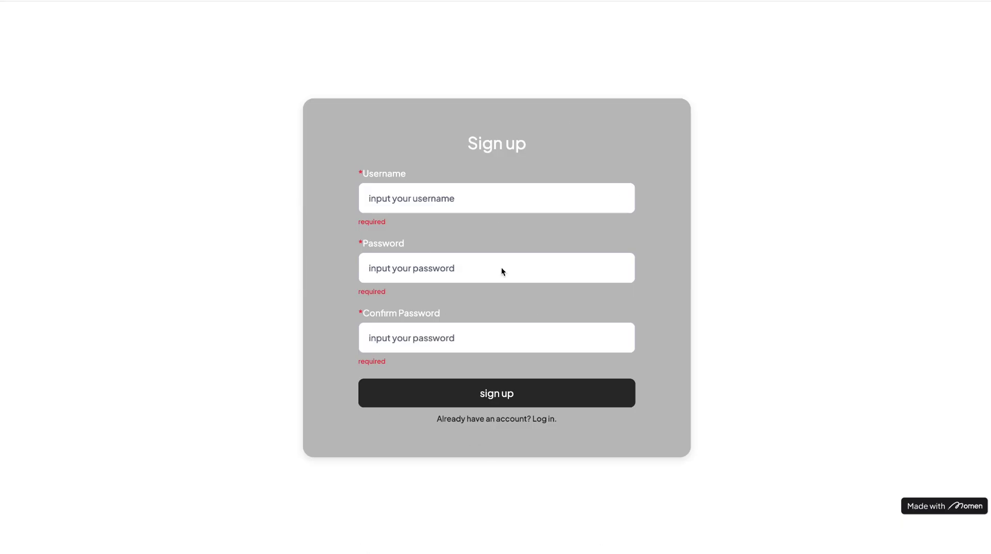
pyautogui.click(480, 420)
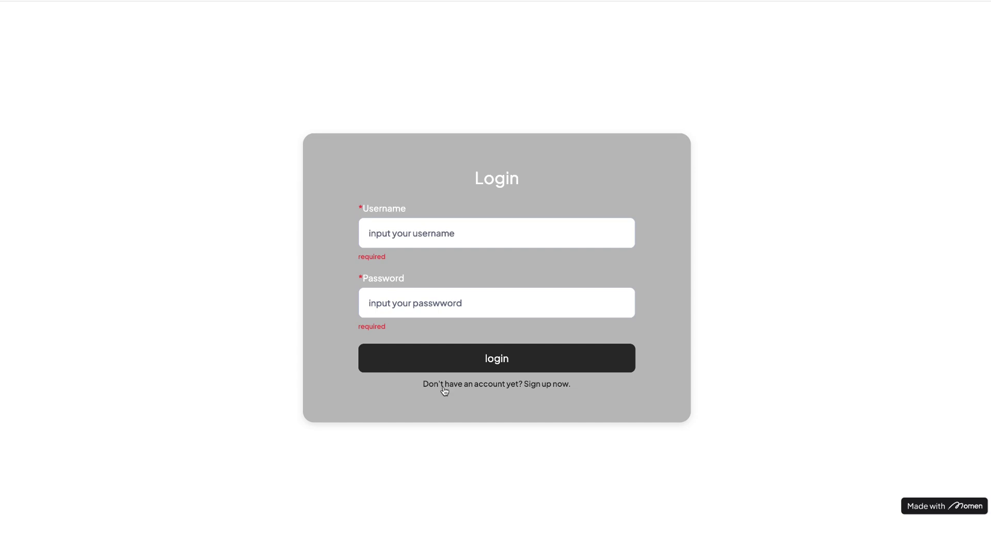
pyautogui.click(530, 392)
pyautogui.click(522, 420)
# Add a Conditional View to the login/sign up page and centre the page's content
pyautogui.click(202, 1)
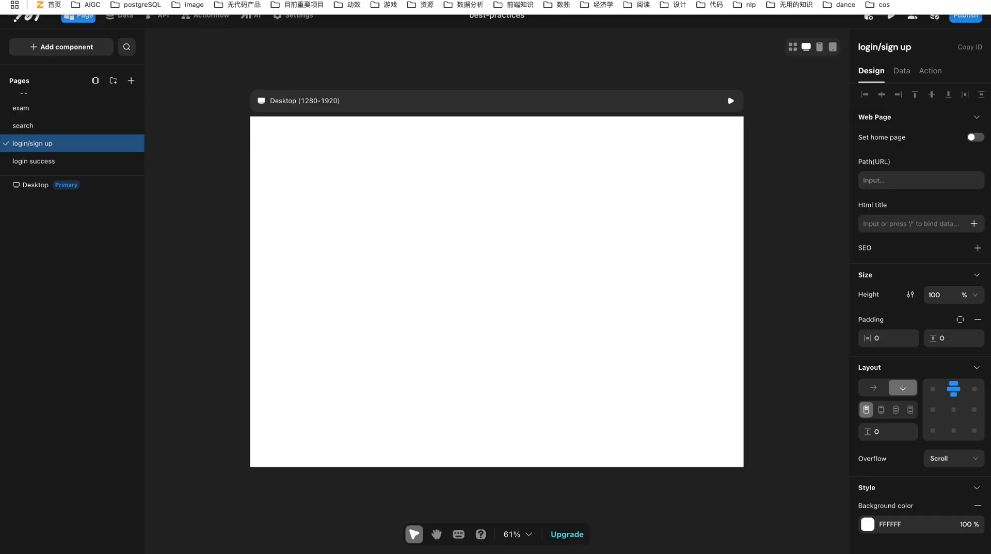
pyautogui.click(85, 54)
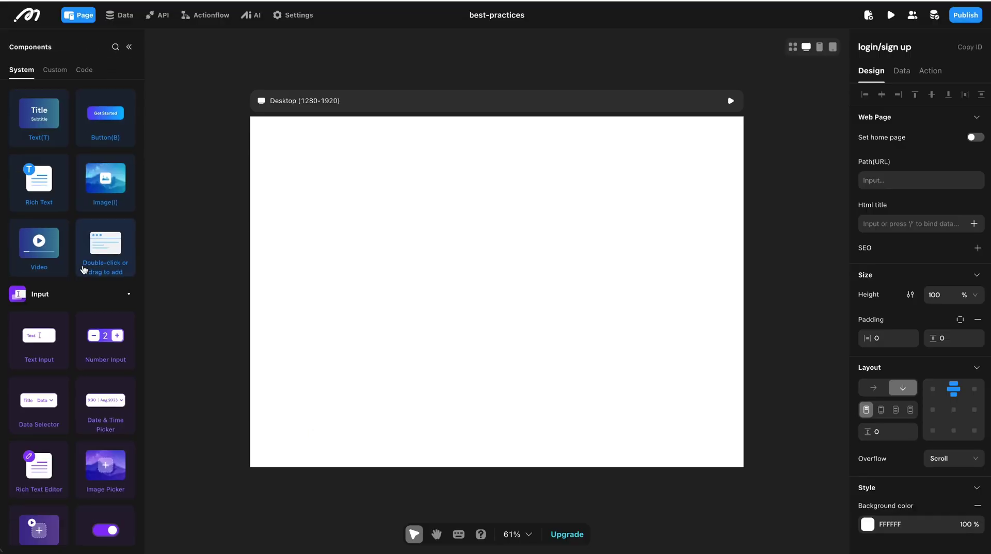
pyautogui.scroll(-10, 51, 310)
pyautogui.doubleClick(50, 336)
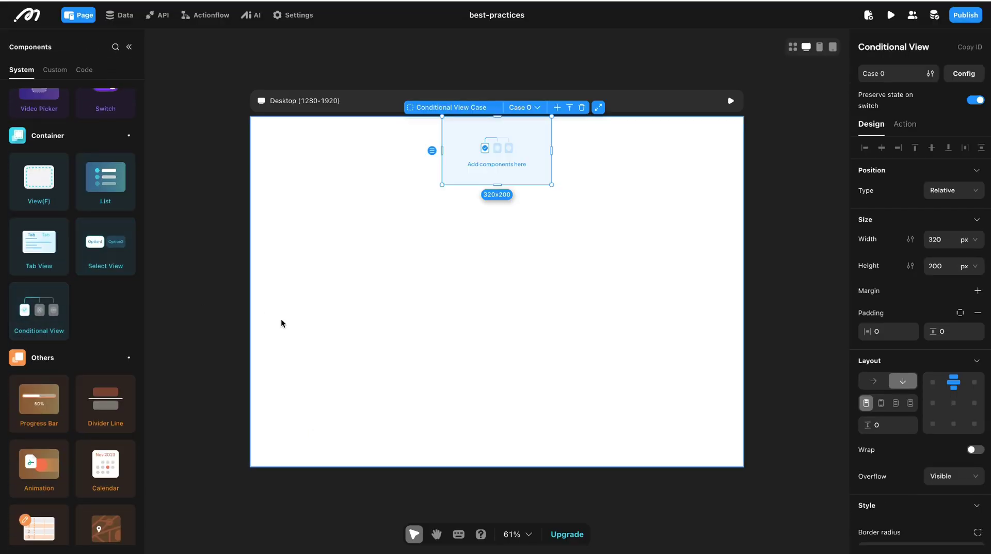
pyautogui.click(845, 380)
pyautogui.click(953, 410)
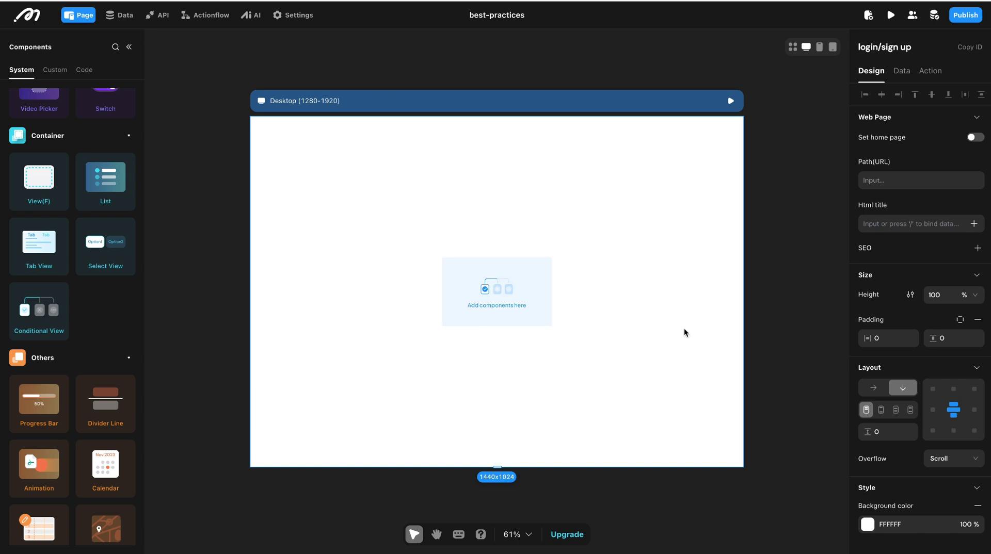
# Make the conditional view 90% wide with a 600 px maximum width
pyautogui.click(496, 298)
pyautogui.click(965, 239)
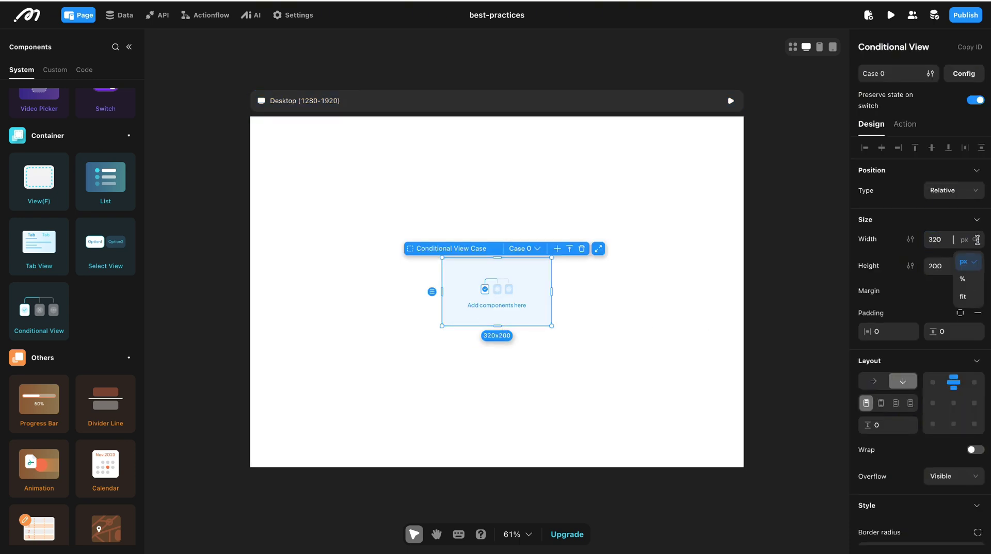
pyautogui.click(969, 283)
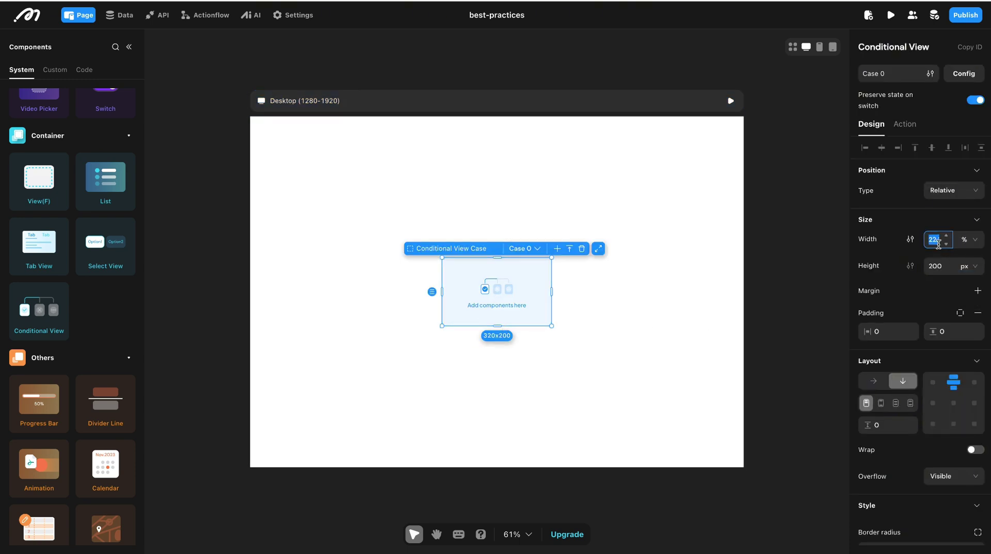
pyautogui.write('90')
pyautogui.press('Return')
pyautogui.click(910, 240)
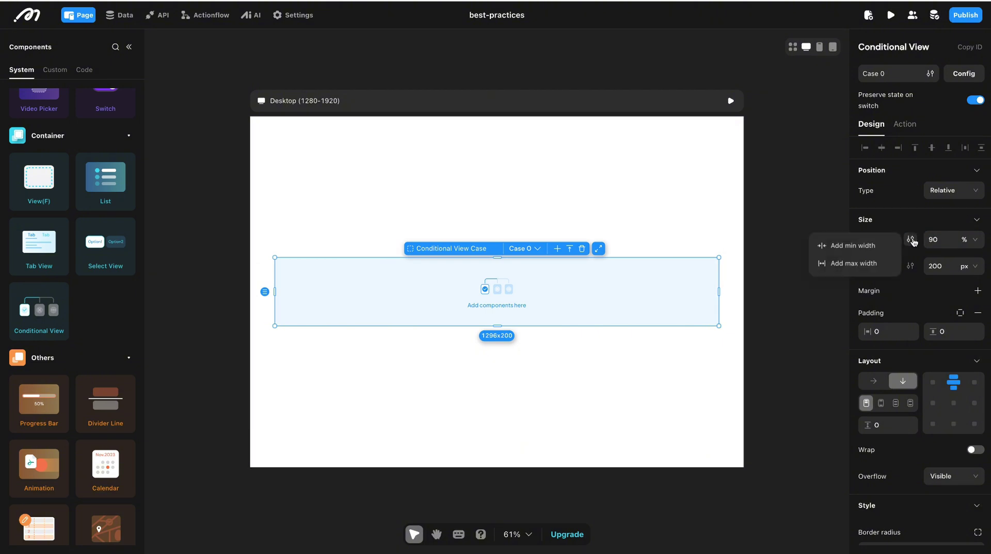
pyautogui.click(884, 264)
pyautogui.click(933, 267)
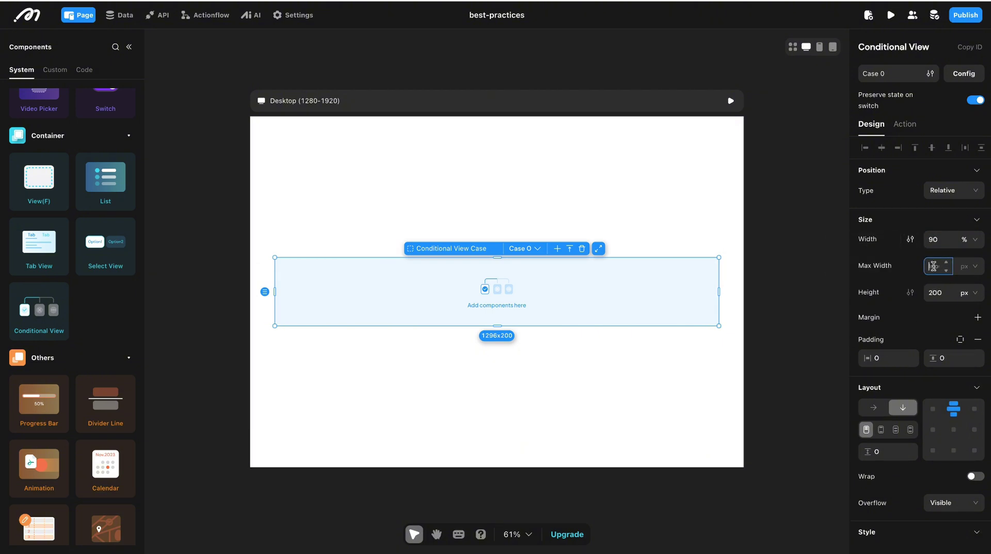
pyautogui.write('600')
pyautogui.press('Return')
# Give the conditional view fit height, padding 20/30 and a gap of 10
pyautogui.click(968, 293)
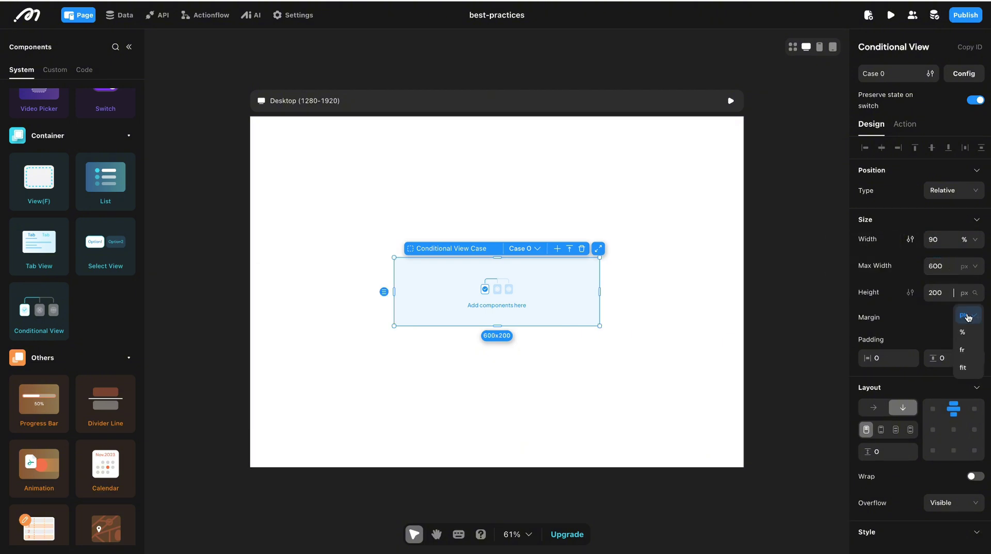
pyautogui.click(964, 370)
pyautogui.click(880, 357)
pyautogui.write('20')
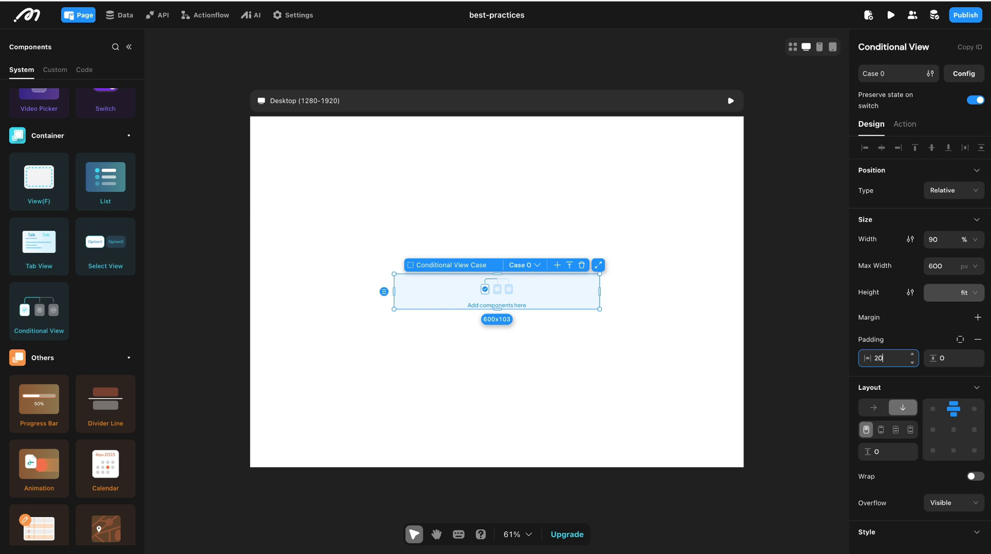
pyautogui.click(942, 360)
pyautogui.write('30')
pyautogui.press('Return')
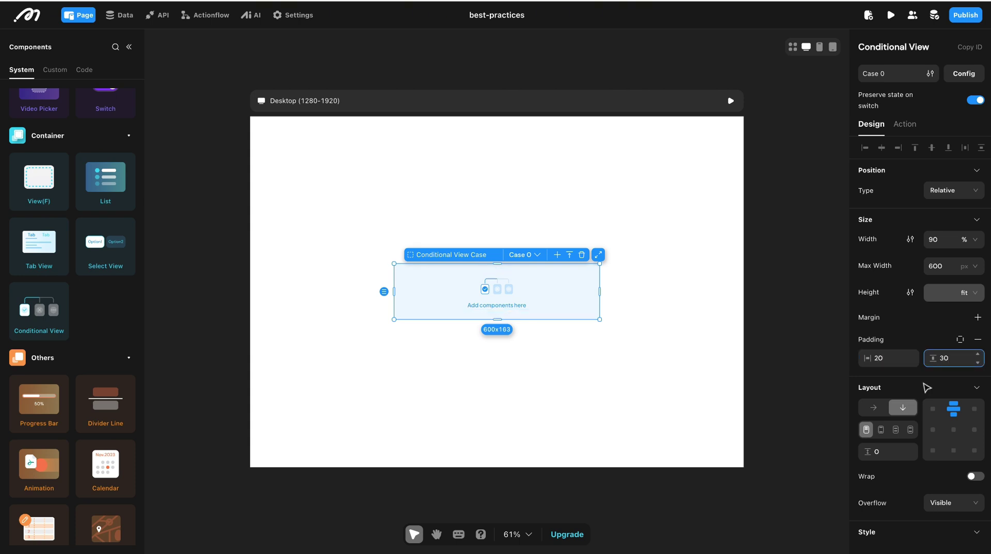
pyautogui.click(884, 452)
pyautogui.write('10')
pyautogui.press('Return')
pyautogui.click(128, 47)
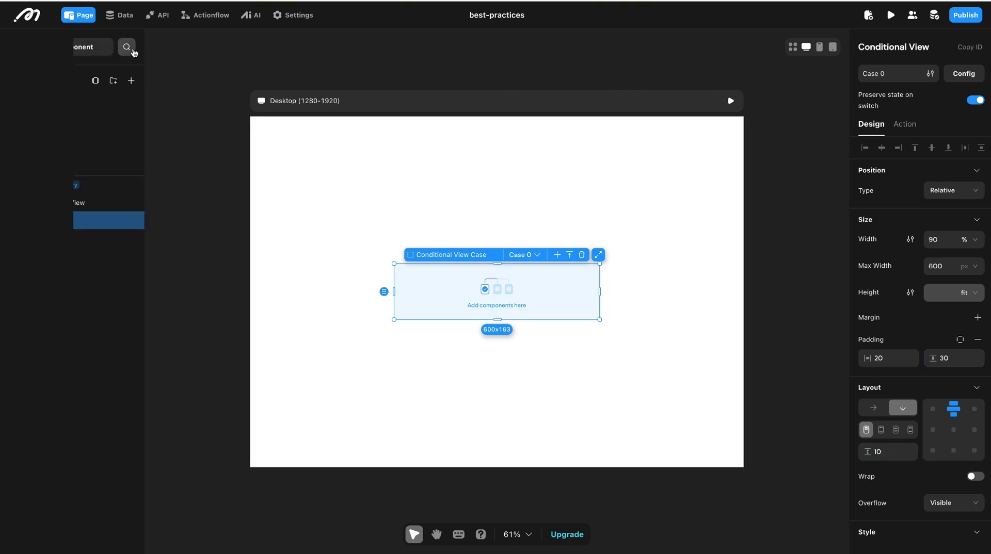
# Add a conditional view case named 'login' and rename Case 0 to 'sign up'
pyautogui.click(963, 73)
pyautogui.click(298, 185)
pyautogui.doubleClick(320, 137)
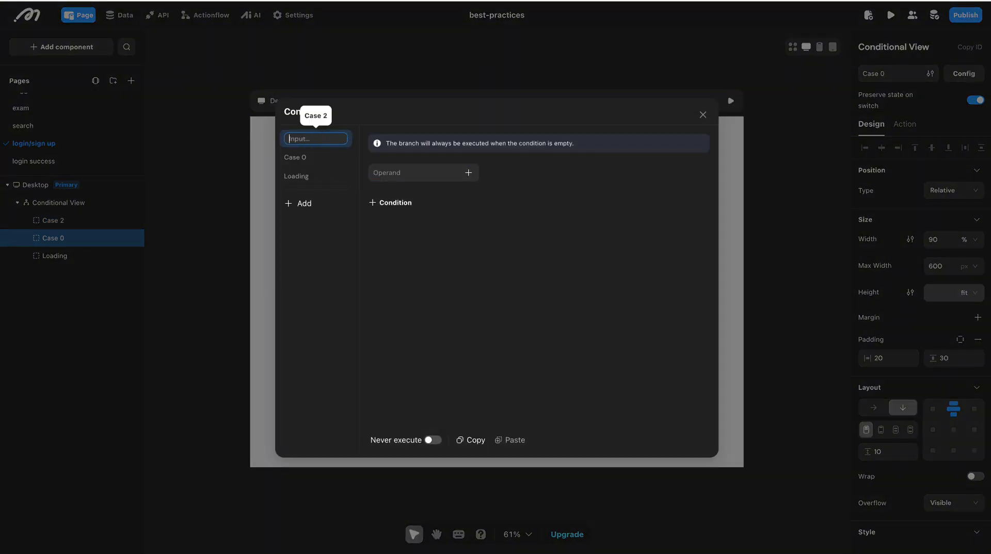
pyautogui.write('login')
pyautogui.press('Return')
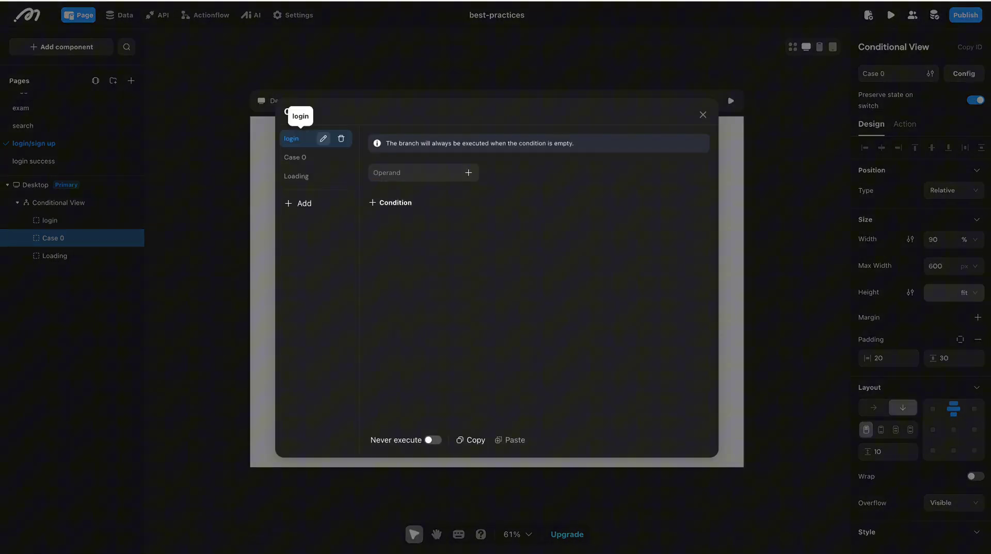
pyautogui.doubleClick(316, 158)
pyautogui.write('signup')
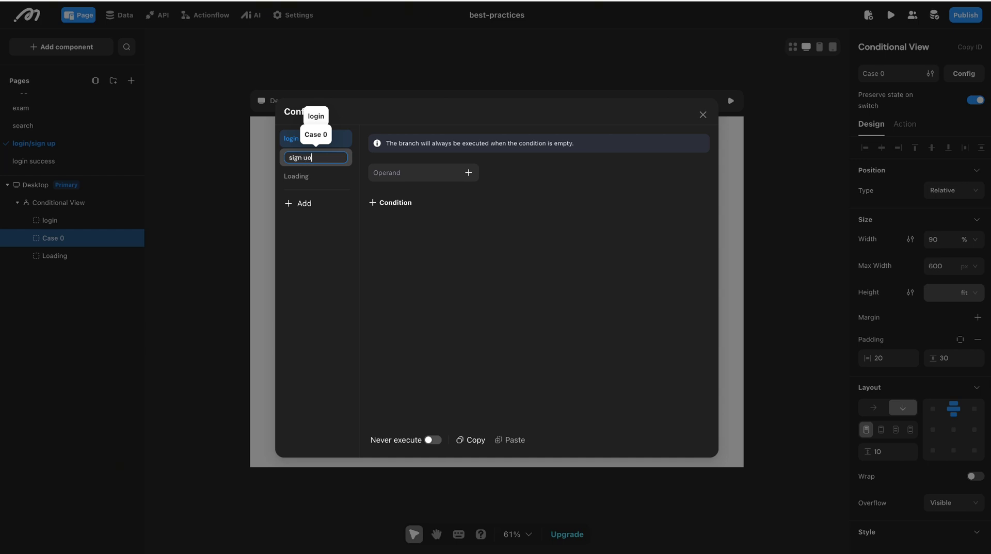
pyautogui.write('p')
pyautogui.press('Return')
pyautogui.click(703, 115)
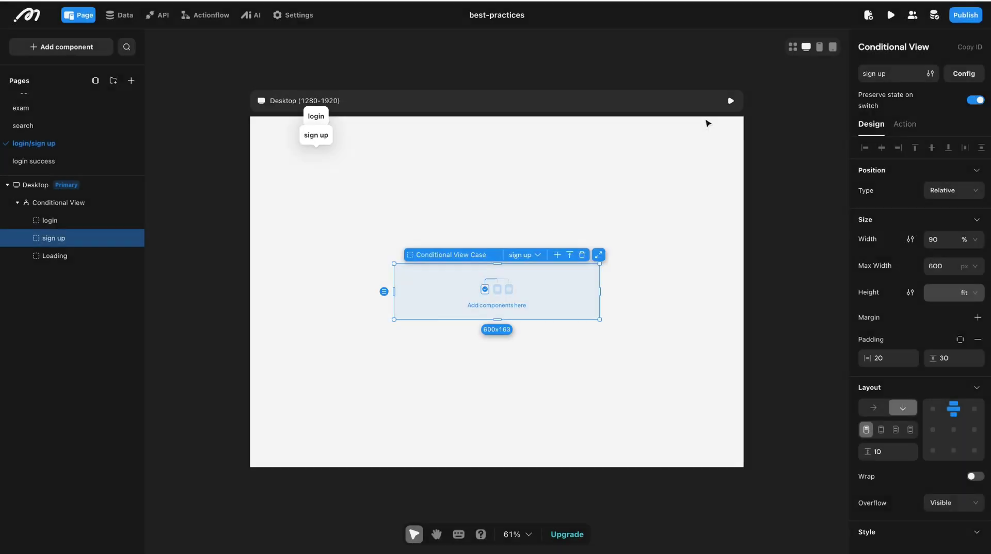
# Make the login case 90% wide with a 600 px maximum width
pyautogui.click(68, 220)
pyautogui.click(967, 265)
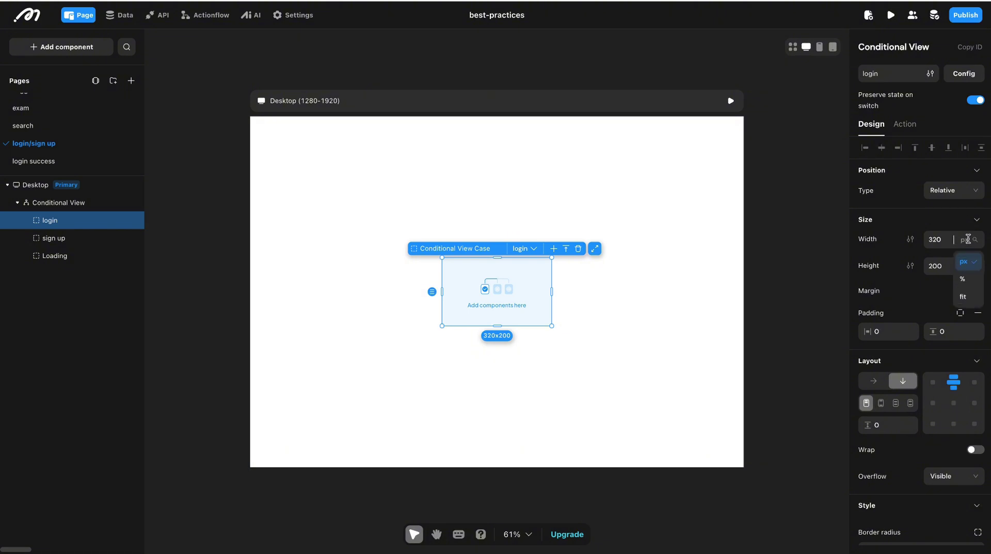
pyautogui.click(969, 281)
pyautogui.click(934, 240)
pyautogui.write('100')
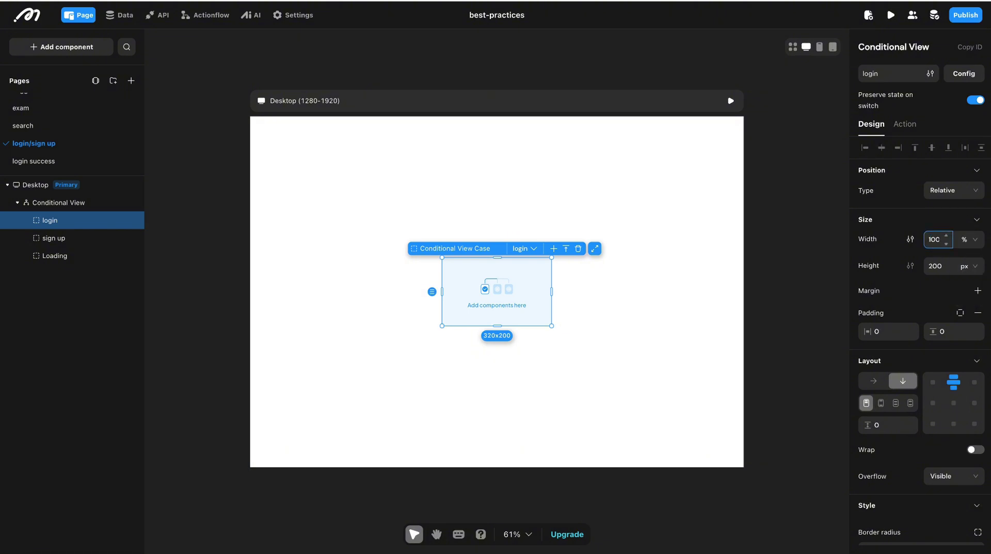
pyautogui.press('BackSpace')
pyautogui.press('BackSpace')
pyautogui.press('BackSpace')
pyautogui.write('0')
pyautogui.press('Return')
pyautogui.click(910, 239)
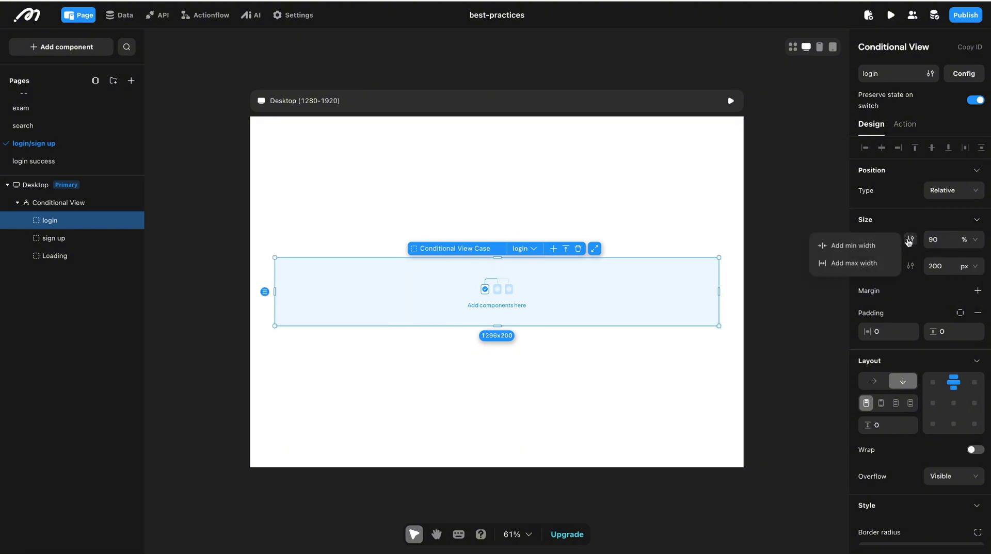
pyautogui.click(858, 264)
pyautogui.click(930, 267)
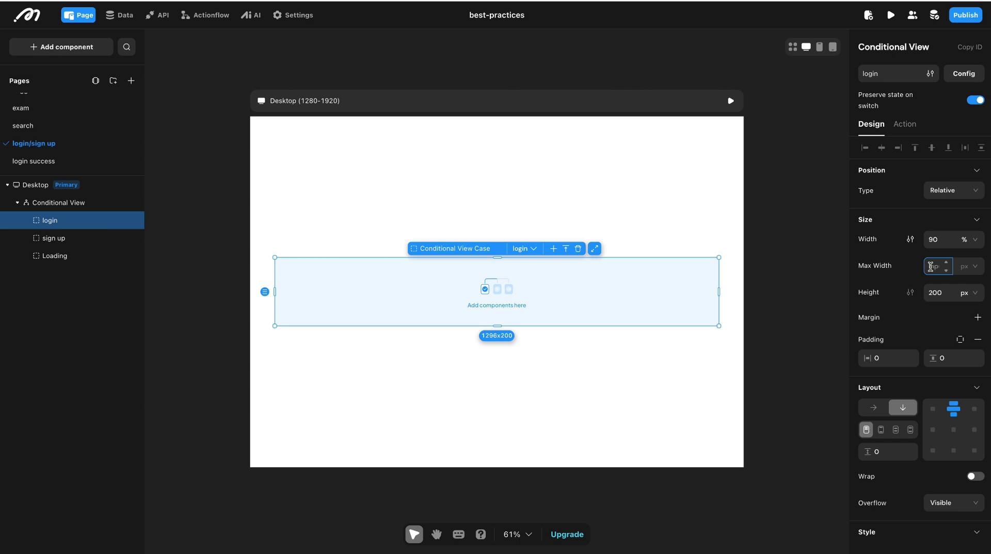
pyautogui.write('600')
pyautogui.press('Return')
# Give the login case fit height, padding 20 and 30, and a gap of 10
pyautogui.click(967, 293)
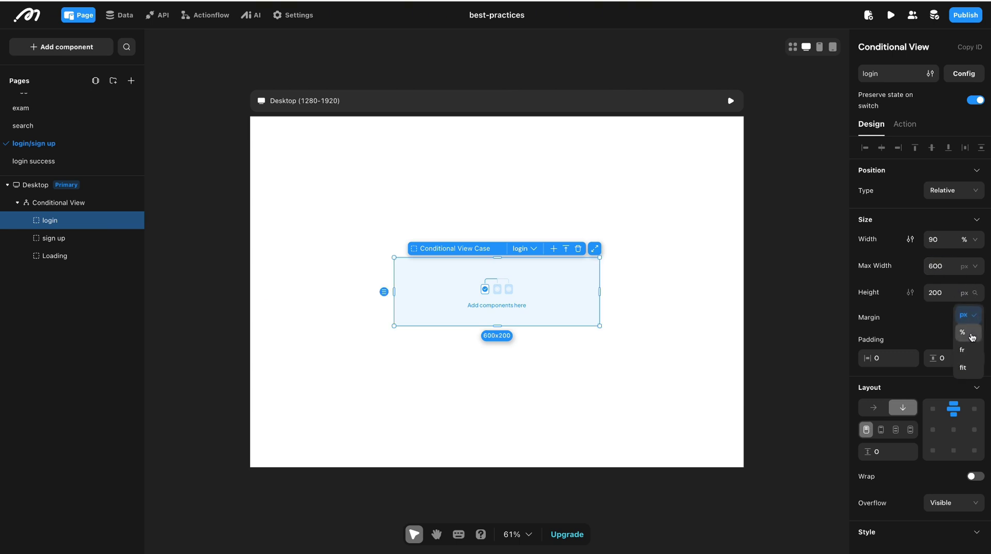
pyautogui.click(962, 367)
pyautogui.click(912, 361)
pyautogui.write('20')
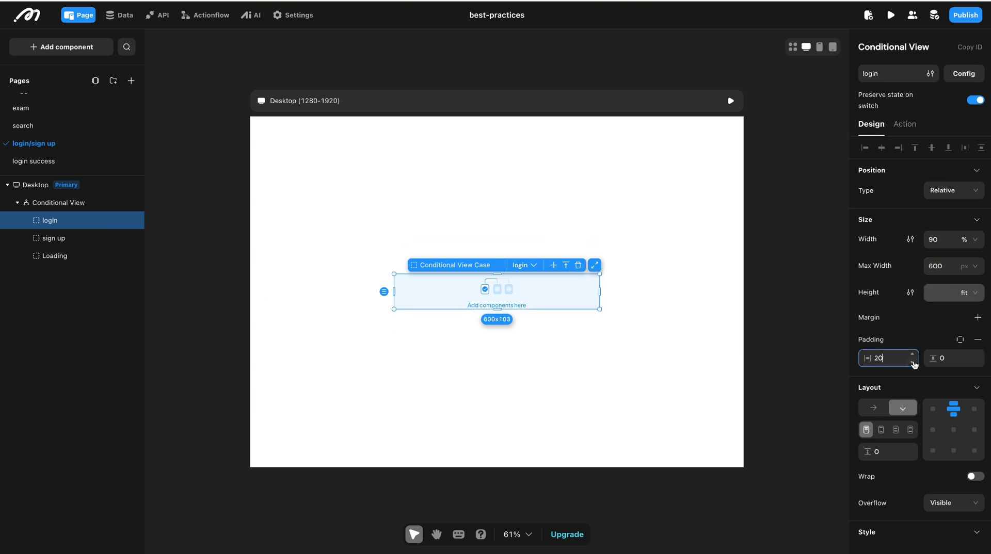
pyautogui.press('Tab')
pyautogui.write('30')
pyautogui.click(884, 452)
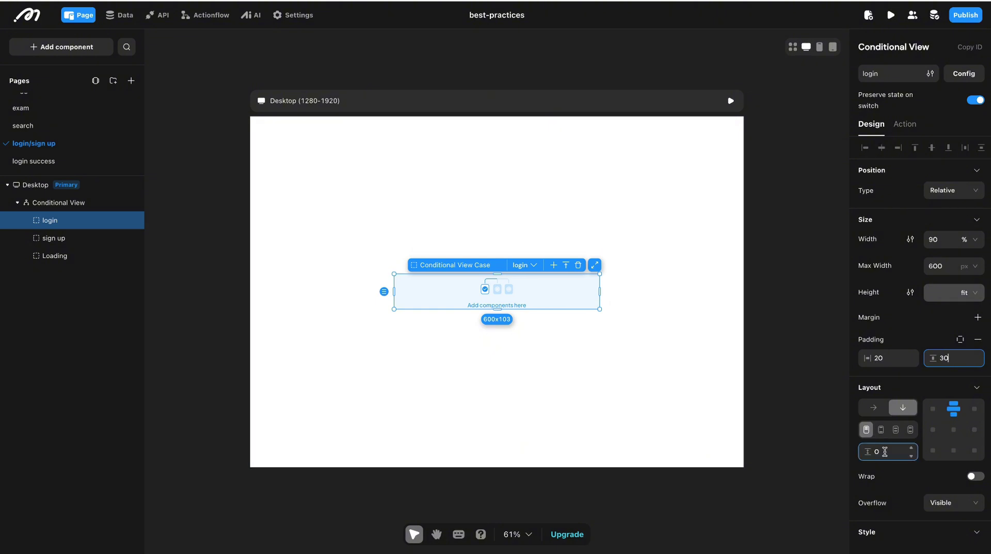
pyautogui.write('10')
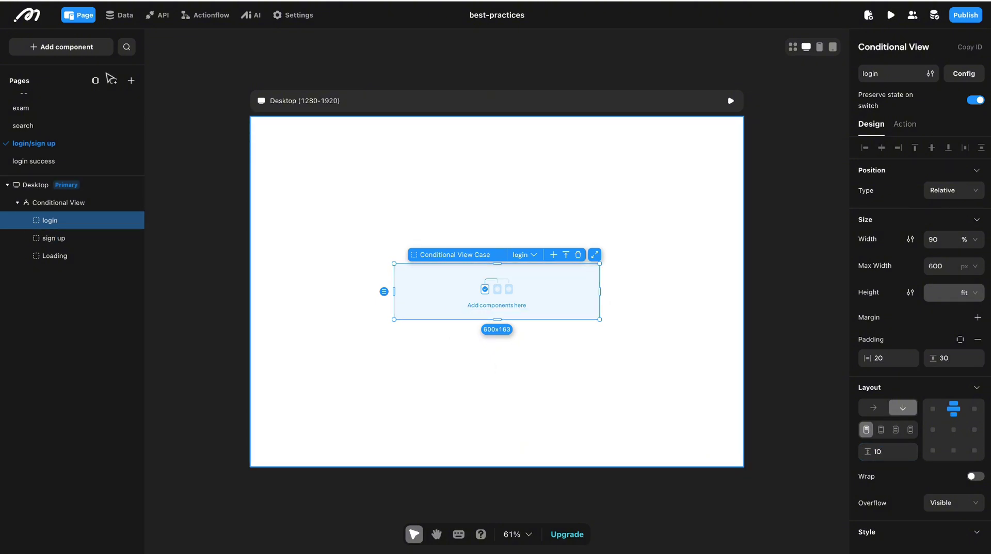
pyautogui.click(72, 47)
# Add a text element to the login case reading 'Login'
pyautogui.doubleClick(39, 138)
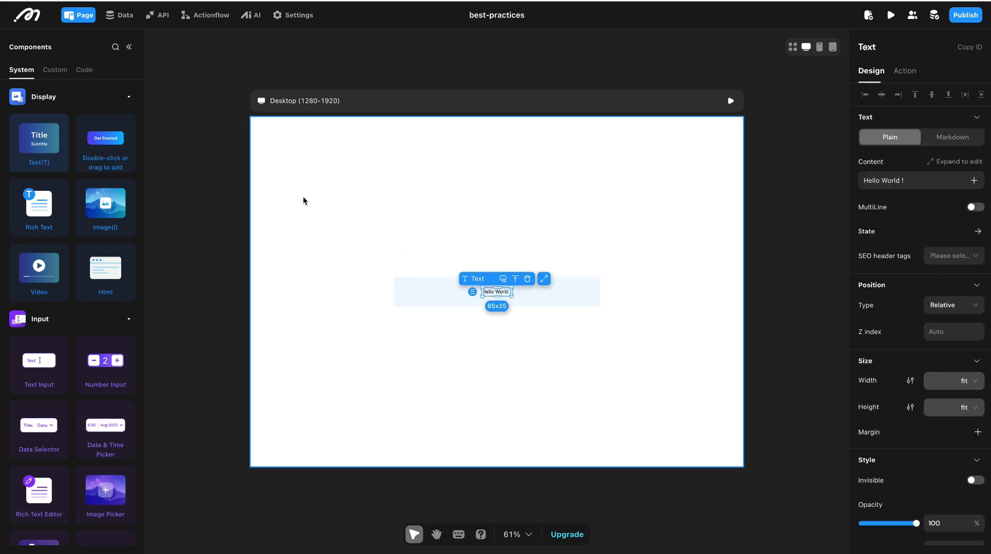
pyautogui.tripleClick(927, 184)
pyautogui.press('BackSpace')
pyautogui.write('lo')
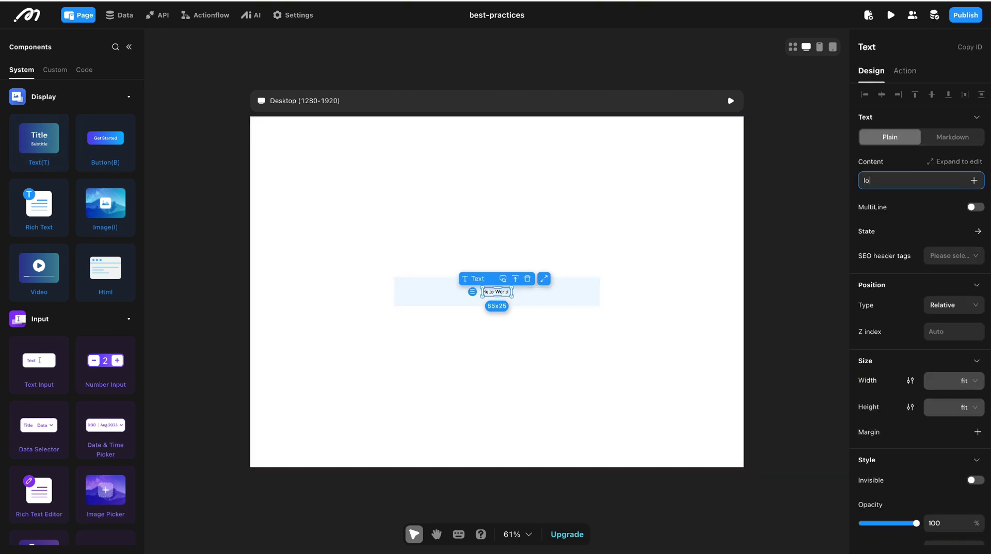
pyautogui.press('BackSpace')
pyautogui.press('BackSpace')
pyautogui.write('Logi')
# Set the Login heading to font size 30 with line height 1.5
pyautogui.scroll(-5, 933, 215)
pyautogui.click(964, 421)
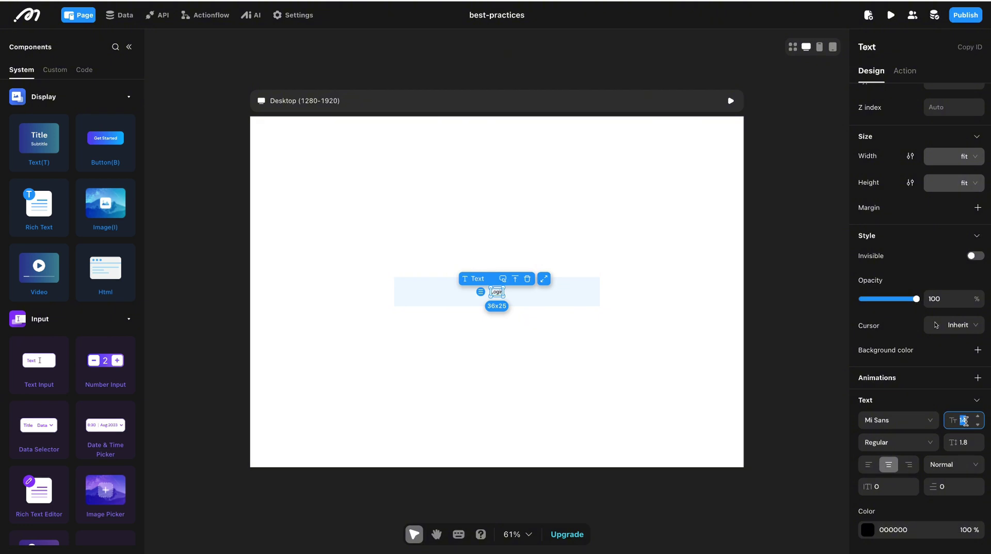
pyautogui.write('30')
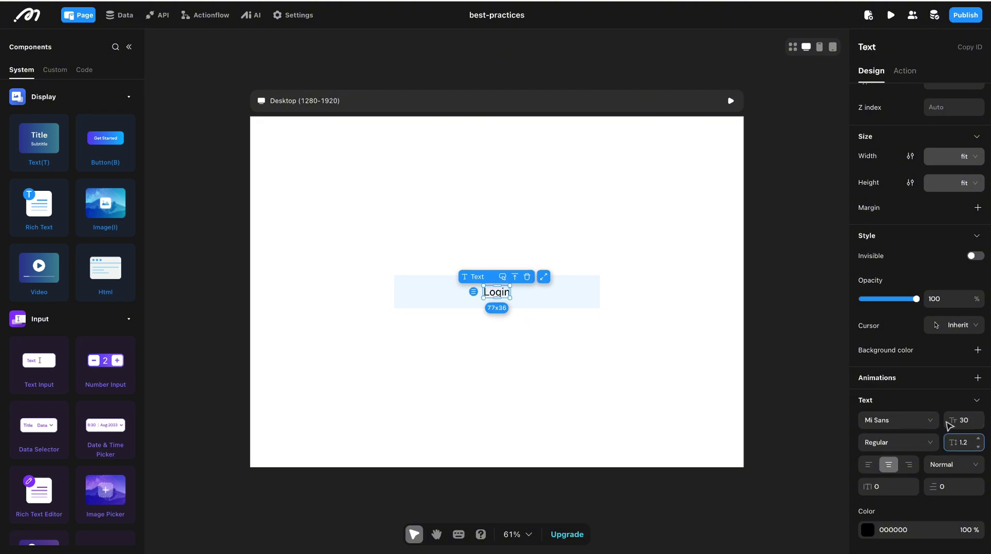
pyautogui.click(963, 443)
pyautogui.write('1.5')
pyautogui.press('Return')
# Select the login case container and scroll the components list to Container
pyautogui.scroll(-1, 893, 456)
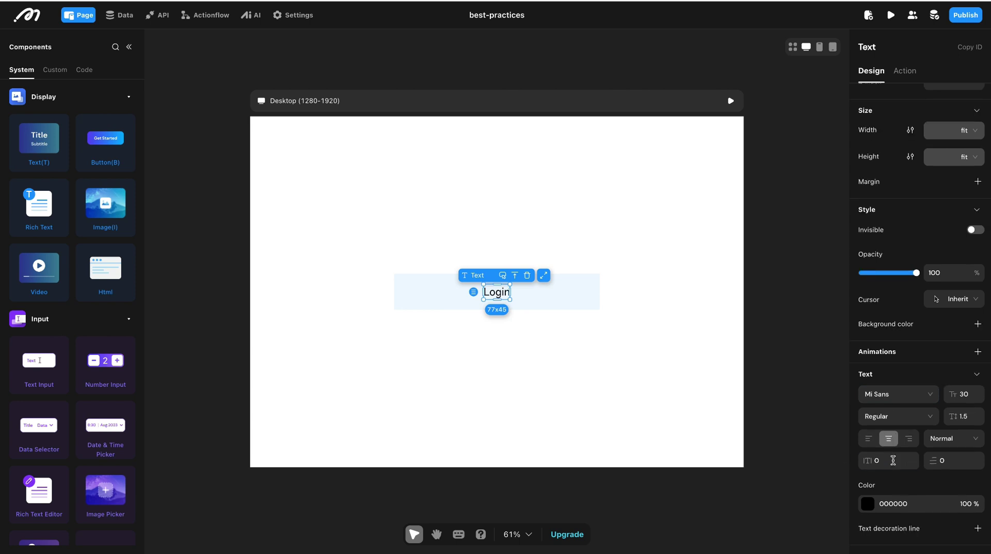
pyautogui.click(568, 305)
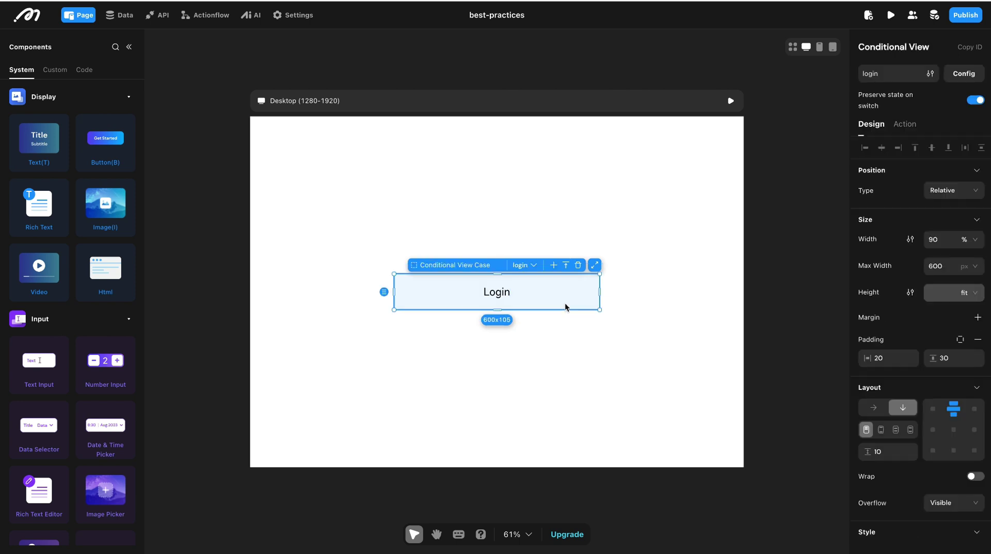
pyautogui.click(129, 46)
pyautogui.click(77, 52)
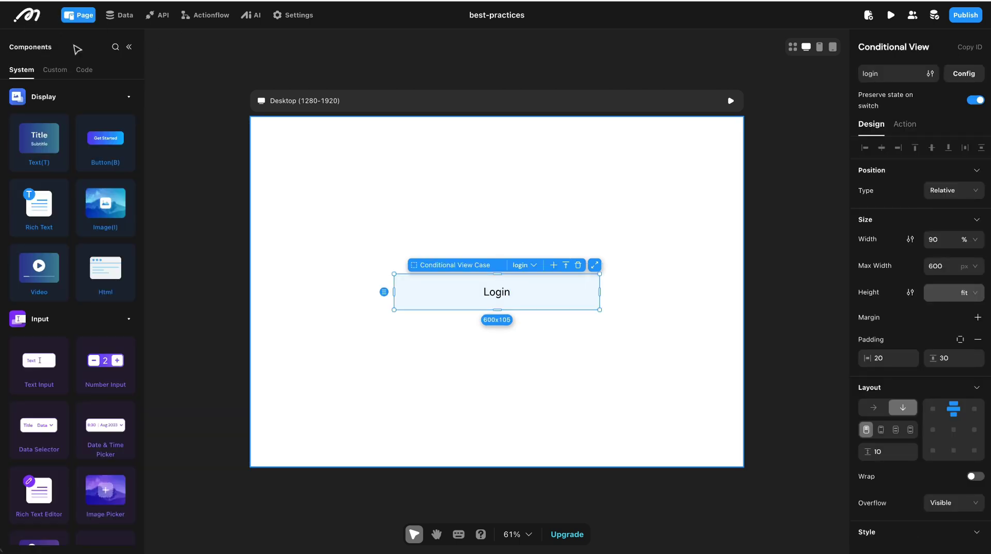
pyautogui.scroll(-5, 119, 96)
pyautogui.scroll(-3, 39, 237)
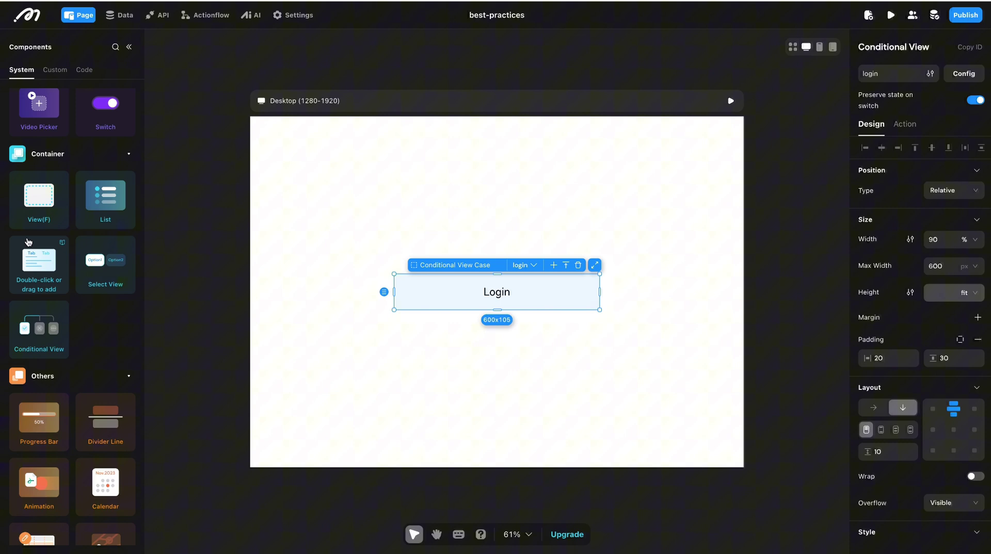
# Add a View container to the login case beneath the Login heading
pyautogui.doubleClick(39, 194)
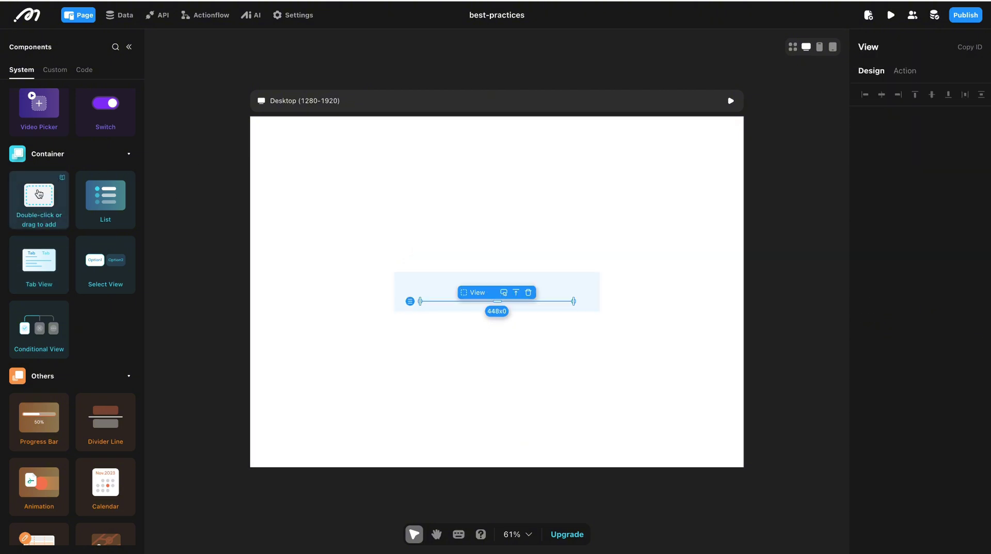
pyautogui.click(129, 47)
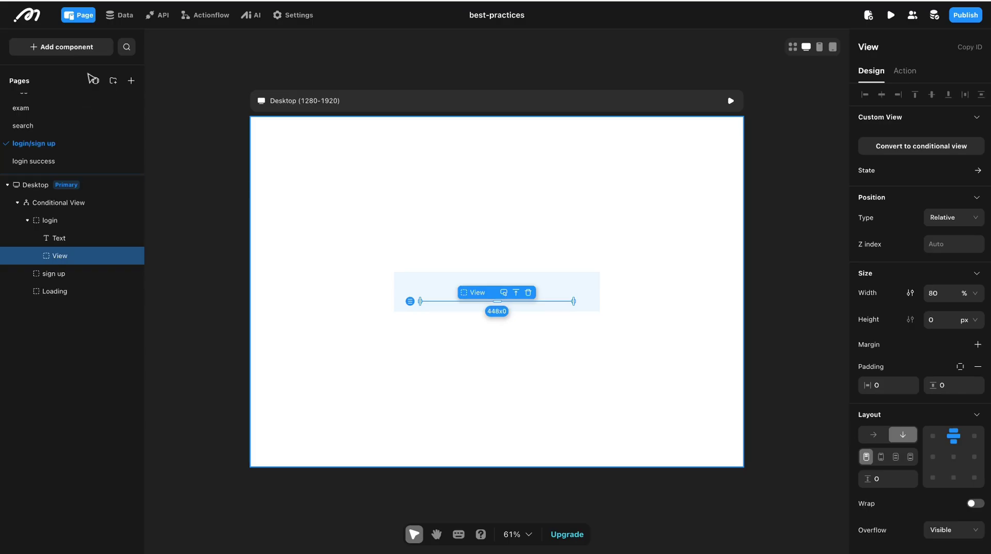
pyautogui.click(82, 47)
pyautogui.scroll(-5, 66, 320)
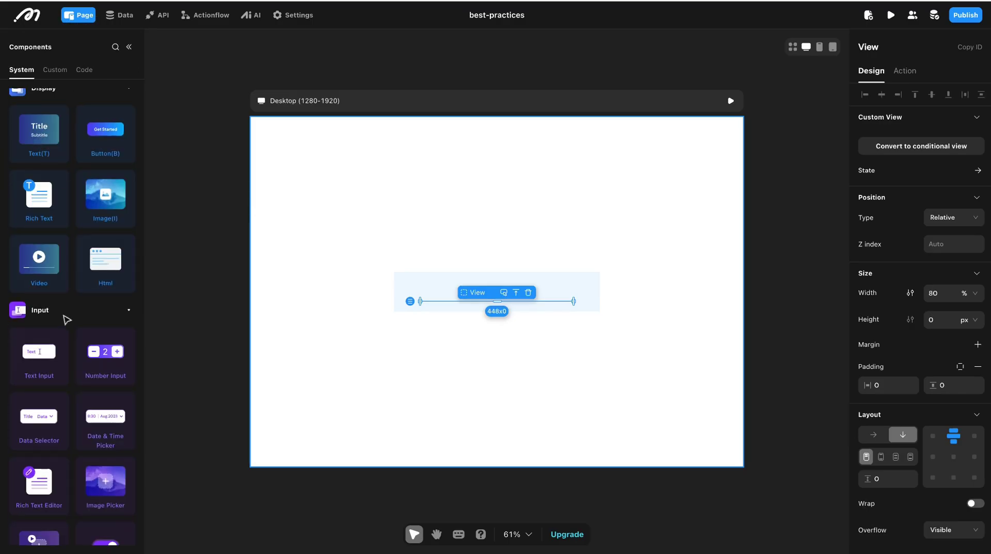
pyautogui.scroll(-8, 57, 320)
pyautogui.scroll(3, 49, 320)
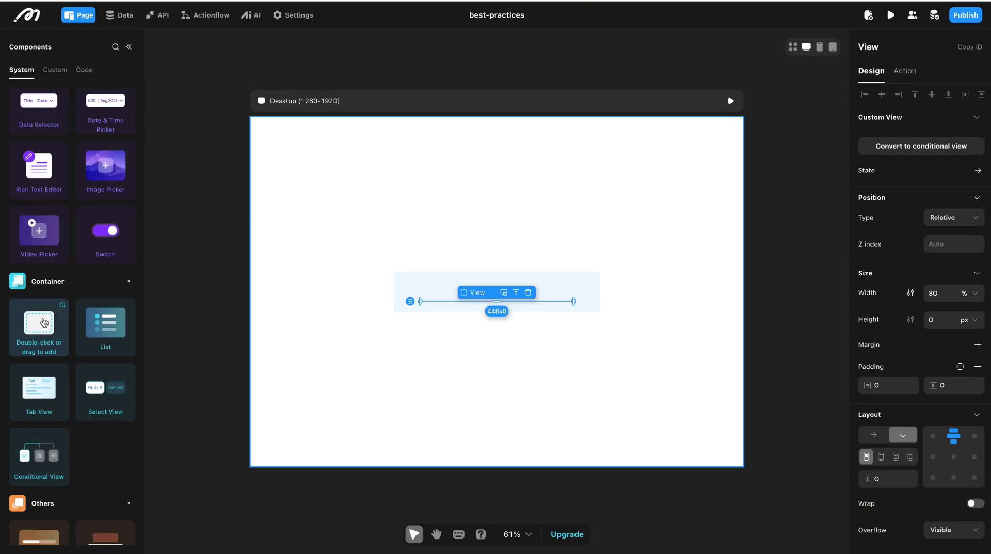
# Add a nested View 2 with horizontal layout and fit width and height
pyautogui.doubleClick(43, 323)
pyautogui.click(128, 47)
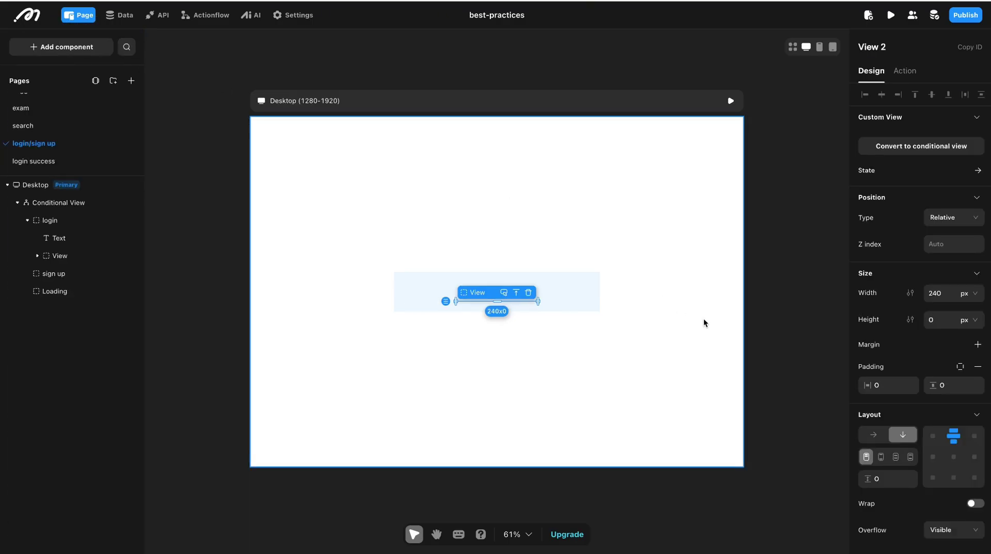
pyautogui.click(872, 435)
pyautogui.click(970, 321)
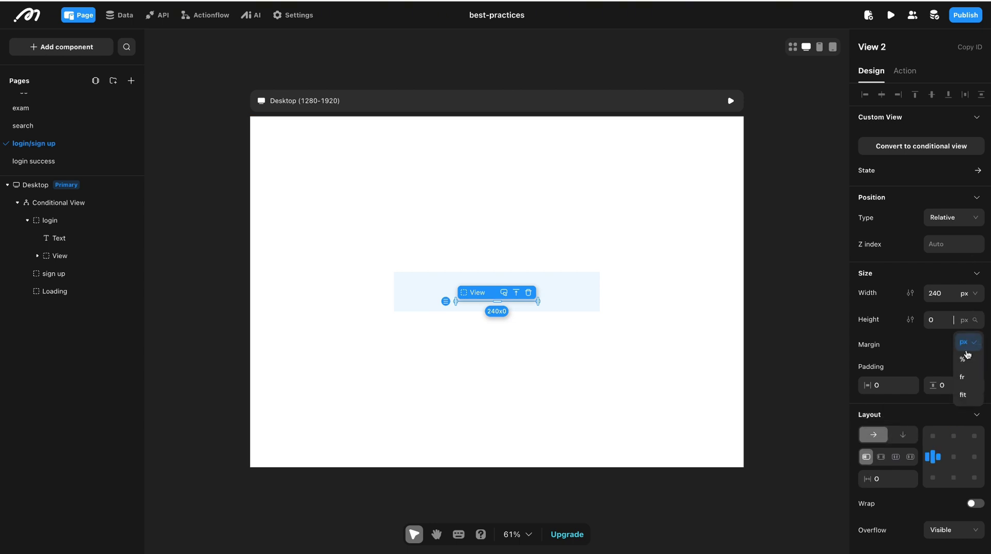
pyautogui.click(963, 396)
pyautogui.click(970, 293)
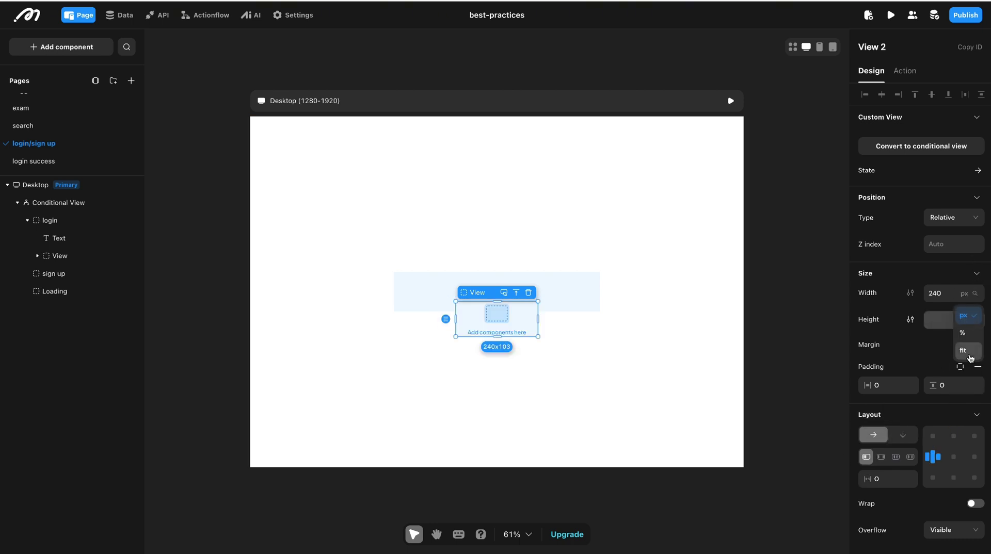
pyautogui.click(963, 367)
pyautogui.click(37, 256)
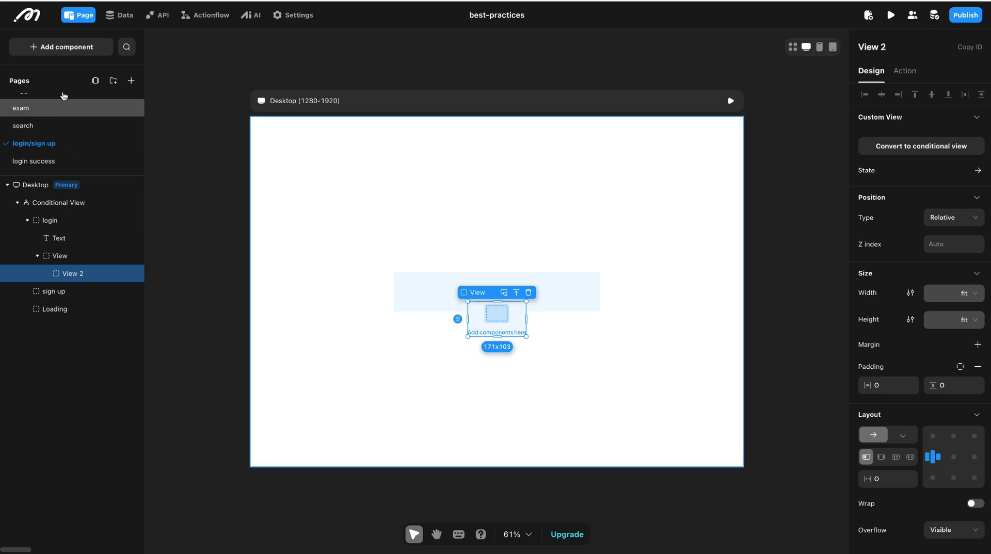
# Add a second text to View 2 and turn Text 2 into a red asterisk
pyautogui.click(65, 47)
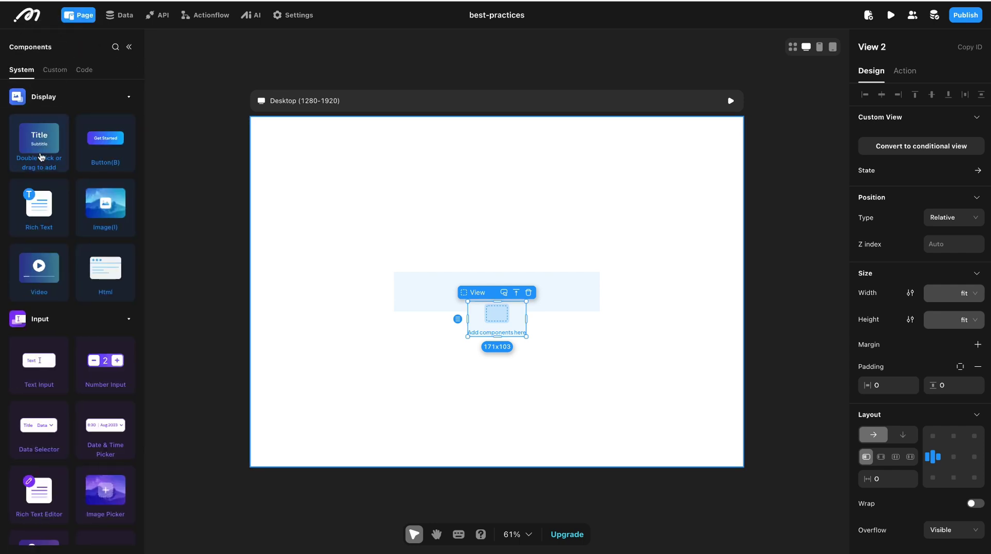
pyautogui.doubleClick(41, 159)
pyautogui.click(129, 47)
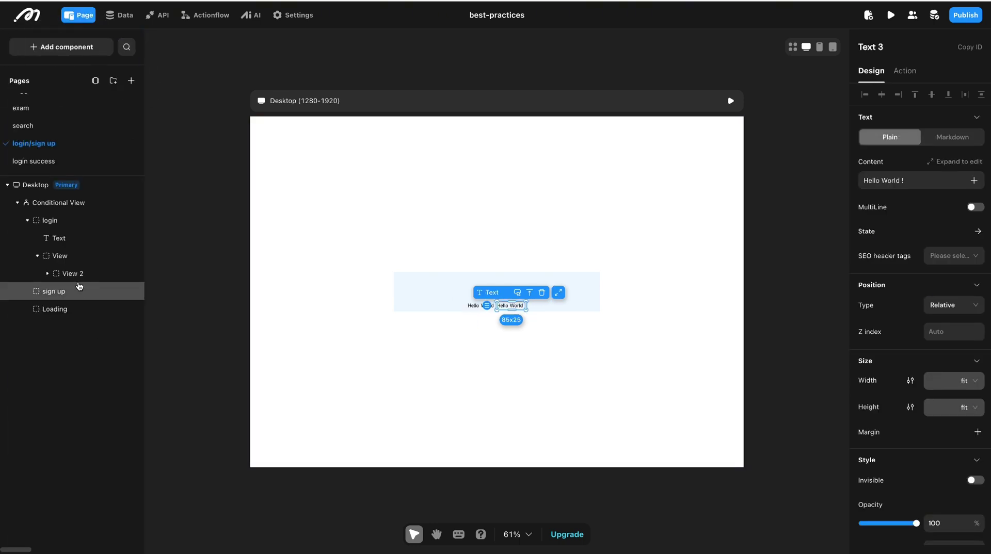
pyautogui.click(73, 274)
pyautogui.click(47, 274)
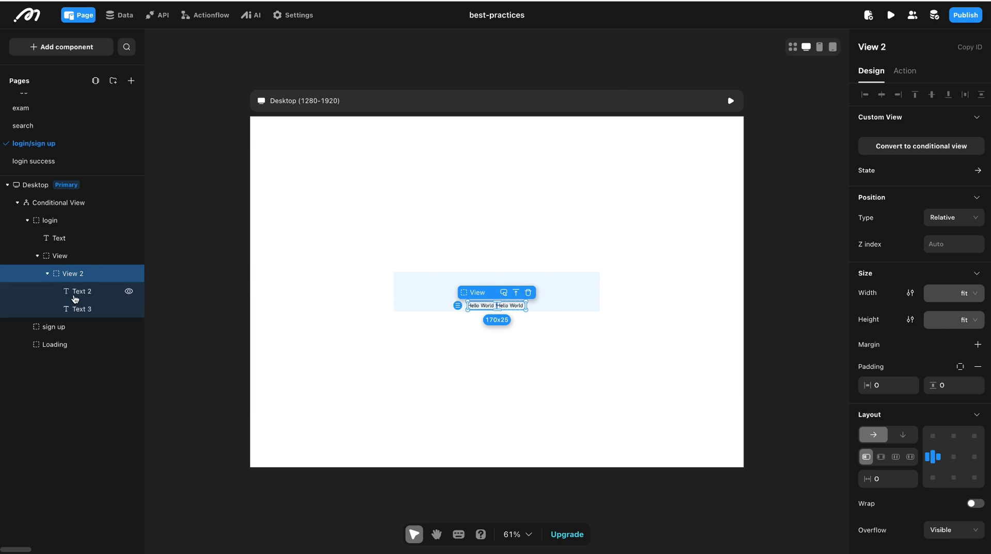
pyautogui.click(77, 291)
pyautogui.hotkey('ctrl', 'a')
pyautogui.press('BackSpace')
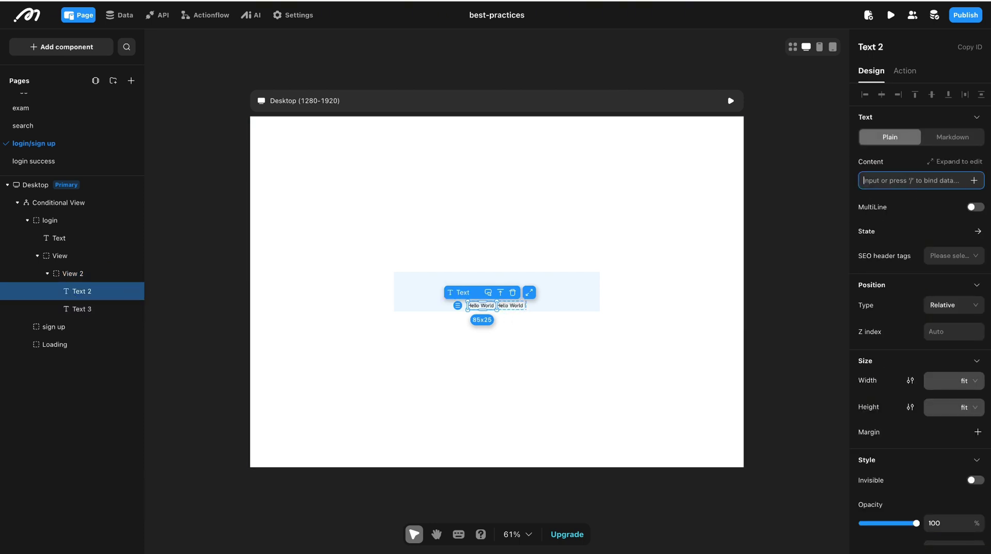
pyautogui.write('!')
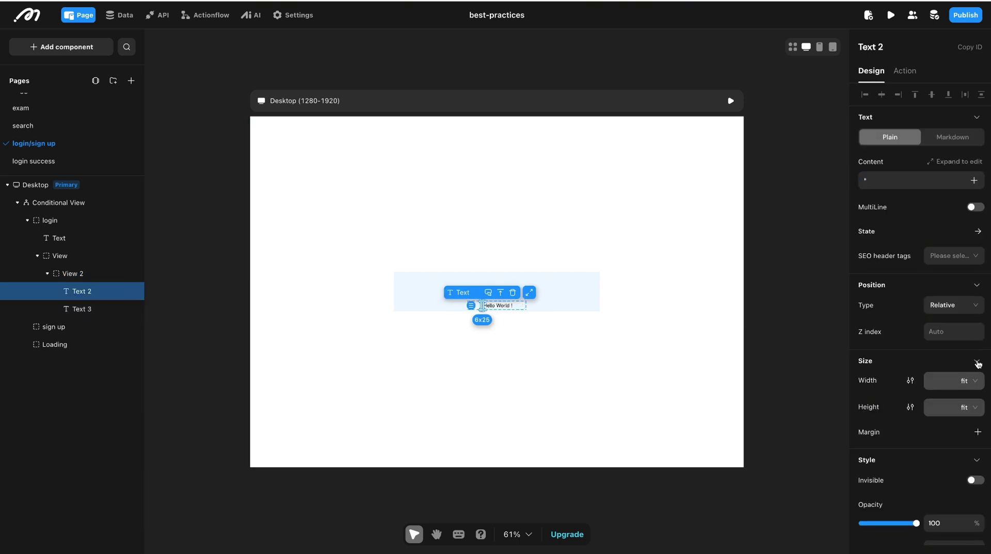
pyautogui.scroll(-5, 921, 310)
pyautogui.click(867, 504)
pyautogui.click(834, 384)
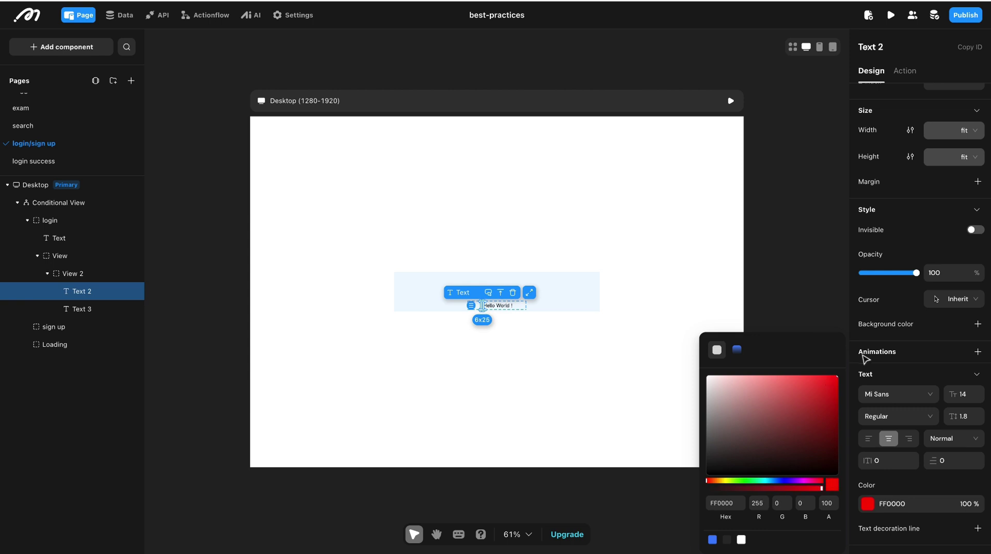
# Change Text 3's content to 'Username'
pyautogui.click(503, 305)
pyautogui.click(928, 180)
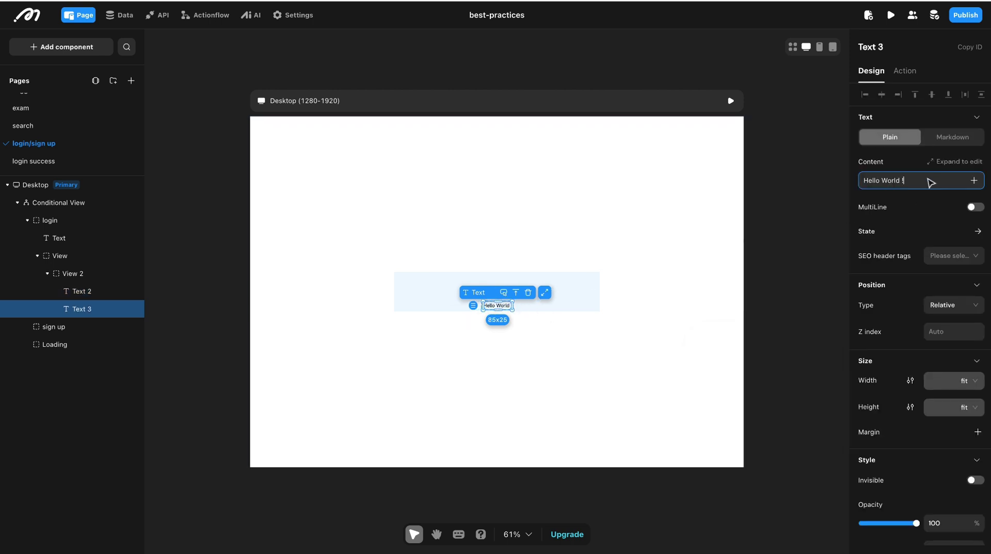
pyautogui.write('use')
pyautogui.press('BackSpace')
pyautogui.write('rnamename')
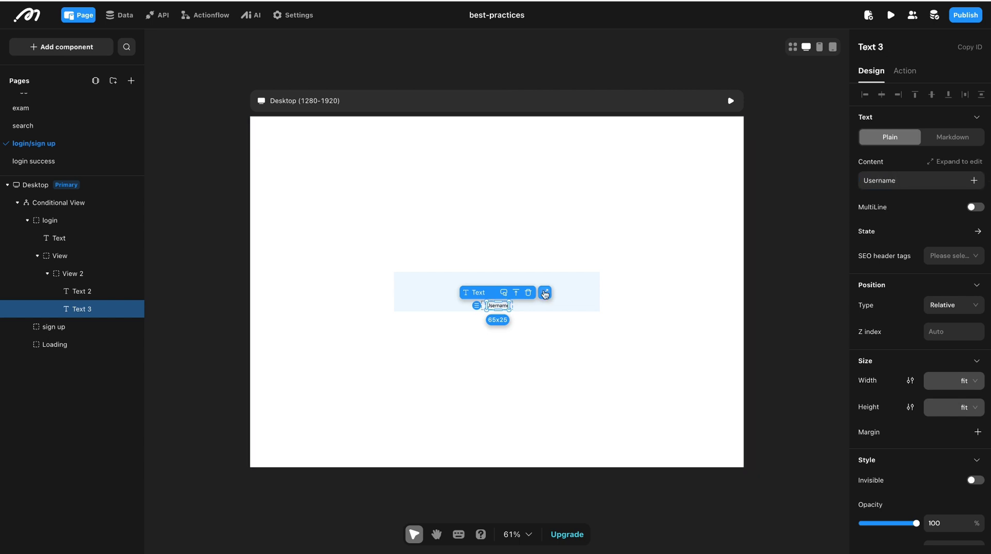
# Set View 2 and the outer View to 100% width, with the outer View fitting its height
pyautogui.click(129, 274)
pyautogui.click(973, 298)
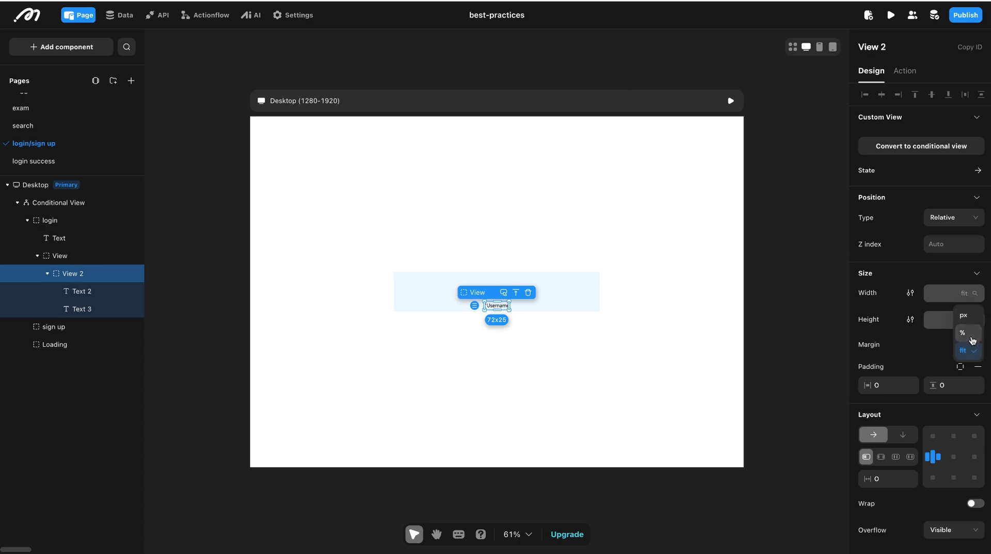
pyautogui.click(964, 338)
pyautogui.click(83, 256)
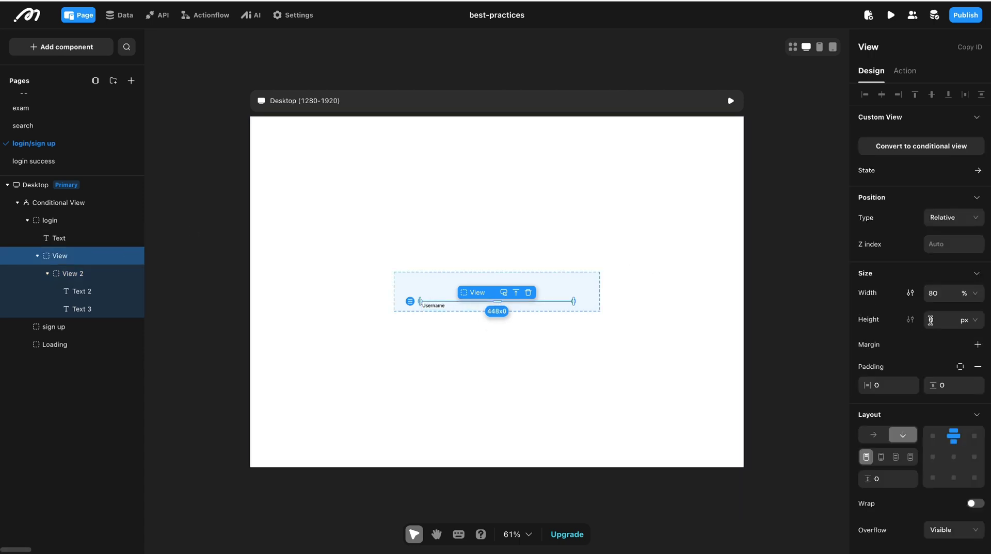
pyautogui.write('100')
pyautogui.press('Return')
pyautogui.click(975, 321)
pyautogui.click(968, 395)
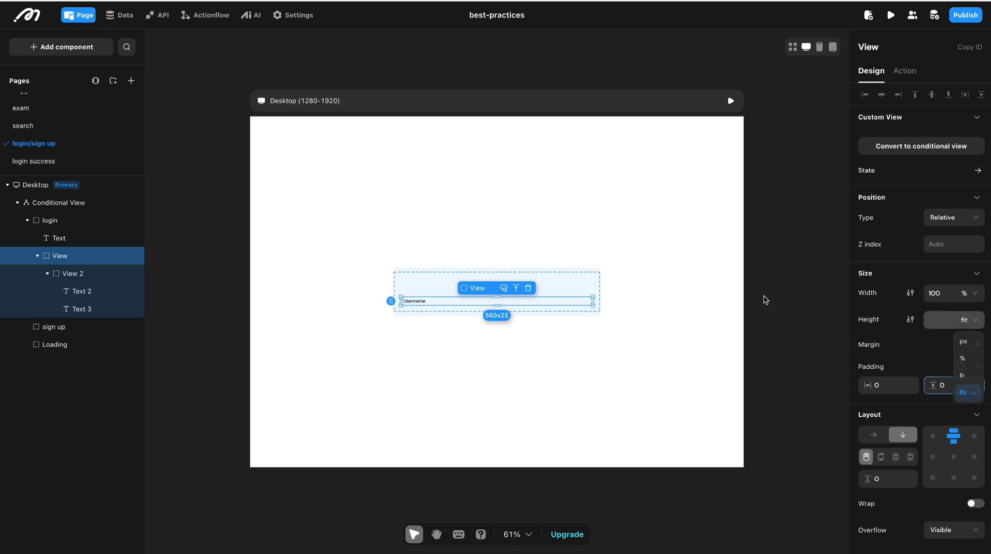
pyautogui.scroll(3, 759, 293)
pyautogui.scroll(2, 752, 294)
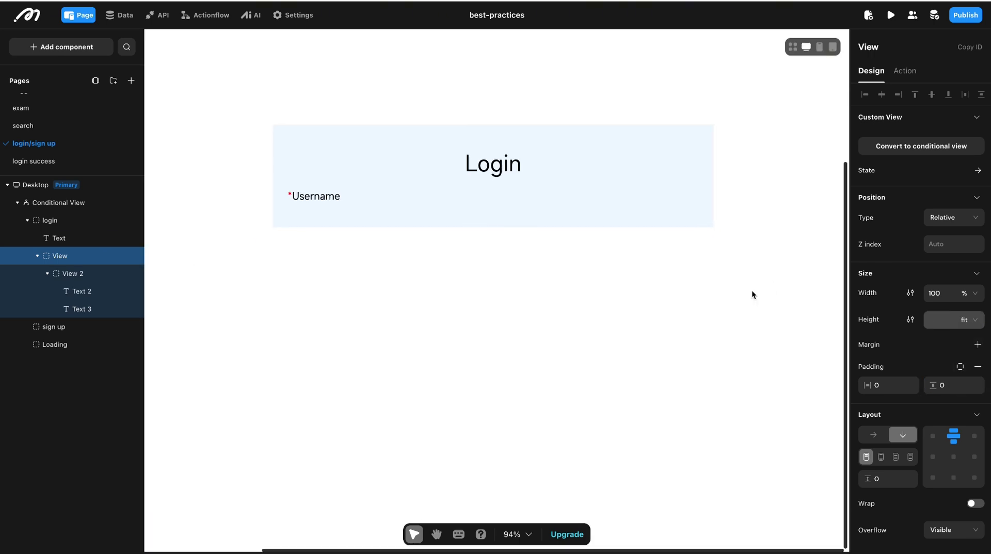
pyautogui.click(592, 208)
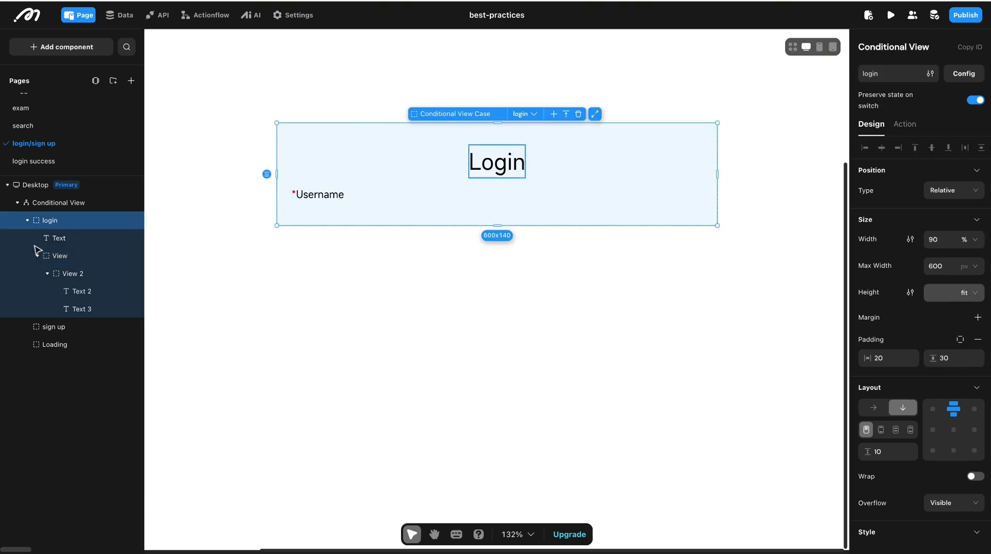
# Add a Text Input into the View holding the Username label
pyautogui.click(61, 256)
pyautogui.click(74, 47)
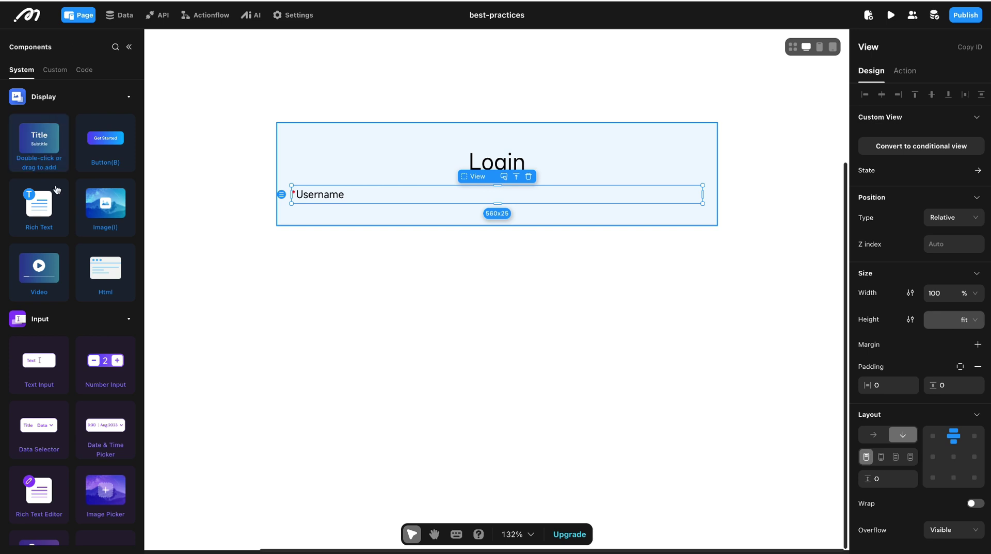
pyautogui.scroll(-2, 52, 262)
pyautogui.doubleClick(47, 246)
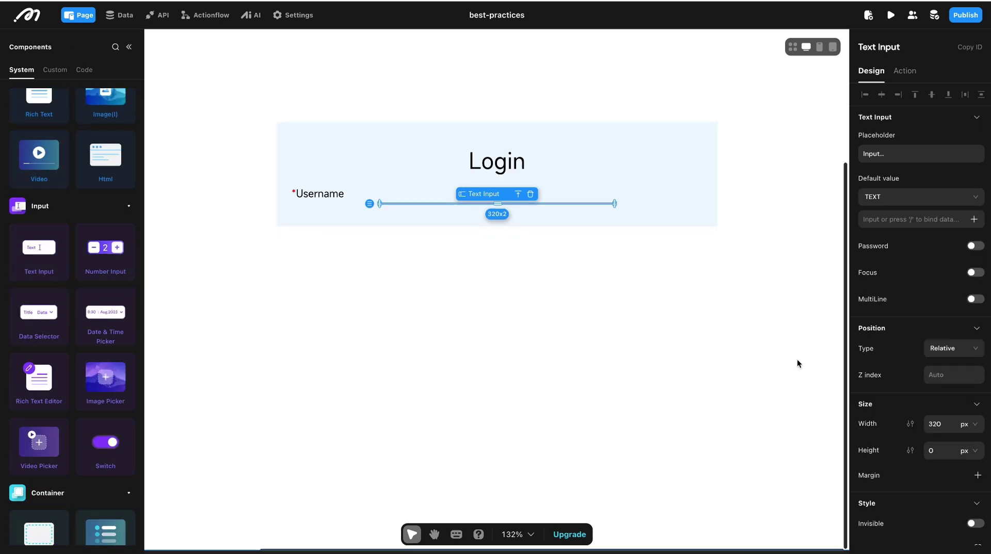
# Size the text input to 100% width and 40 px height
pyautogui.click(967, 424)
pyautogui.click(963, 465)
pyautogui.doubleClick(936, 425)
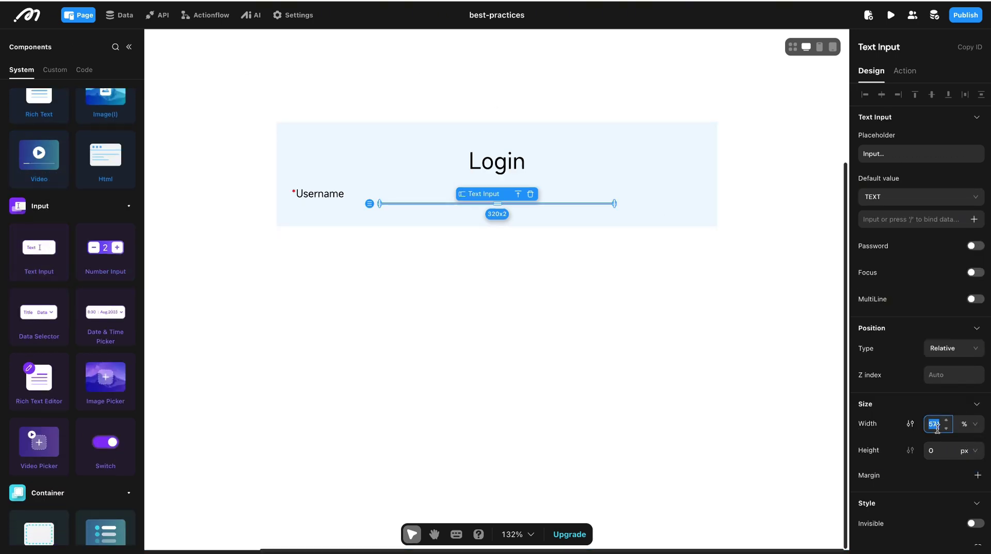
pyautogui.write('100')
pyautogui.click(971, 451)
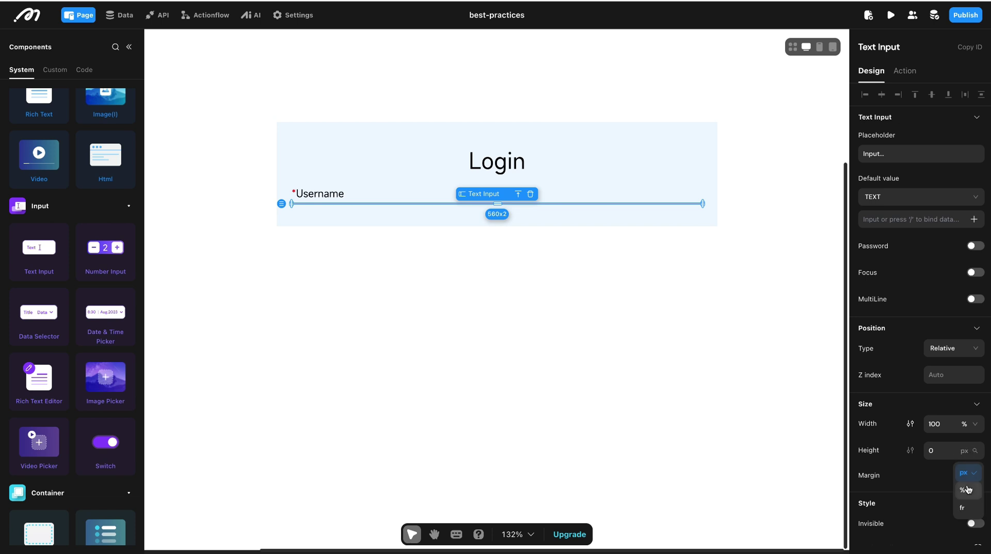
pyautogui.doubleClick(931, 452)
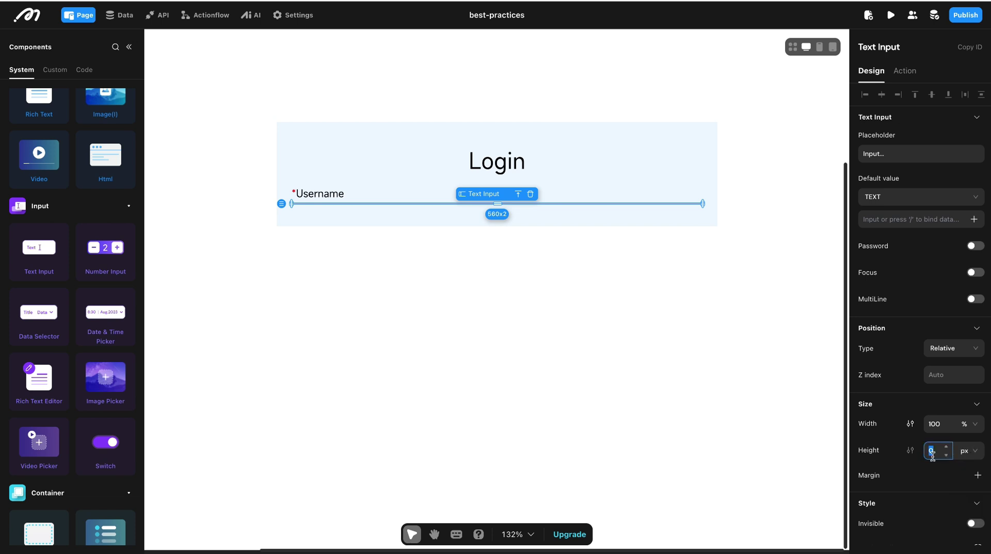
pyautogui.write('40')
pyautogui.press('Return')
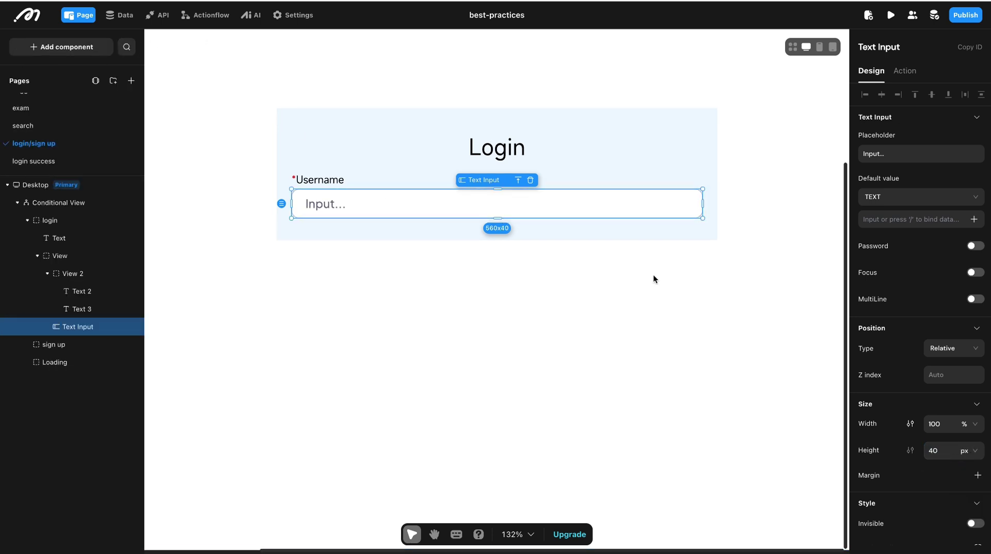
# Rename the input to 'login username Text Input'
pyautogui.scroll(-5, 860, 408)
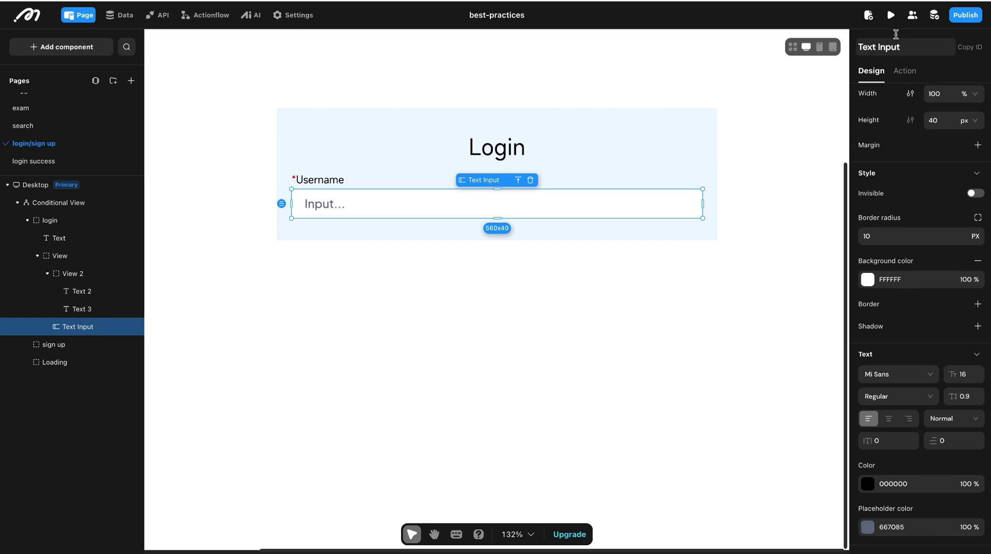
pyautogui.click(861, 47)
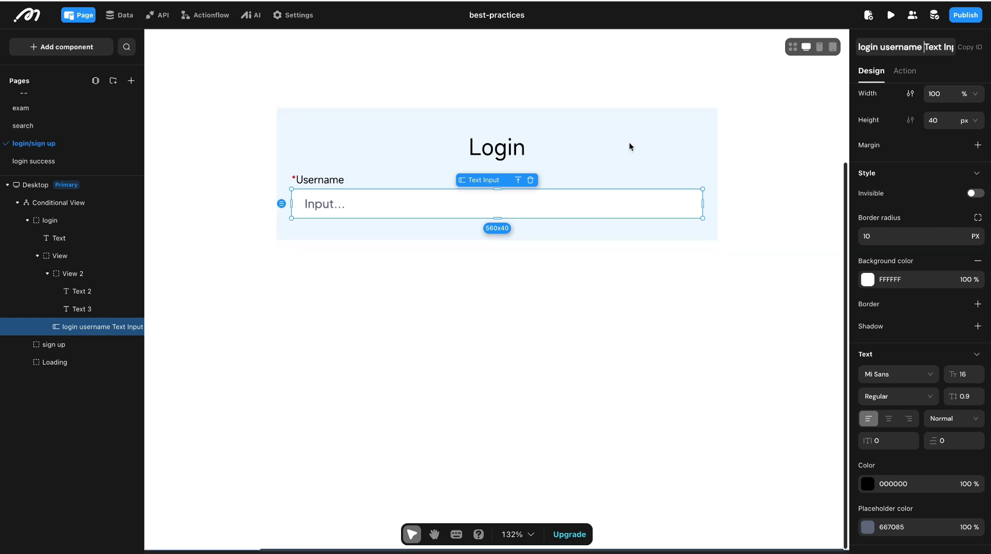
pyautogui.click(59, 255)
# Add a Conditional View inside the username View and open its case configuration
pyautogui.click(98, 47)
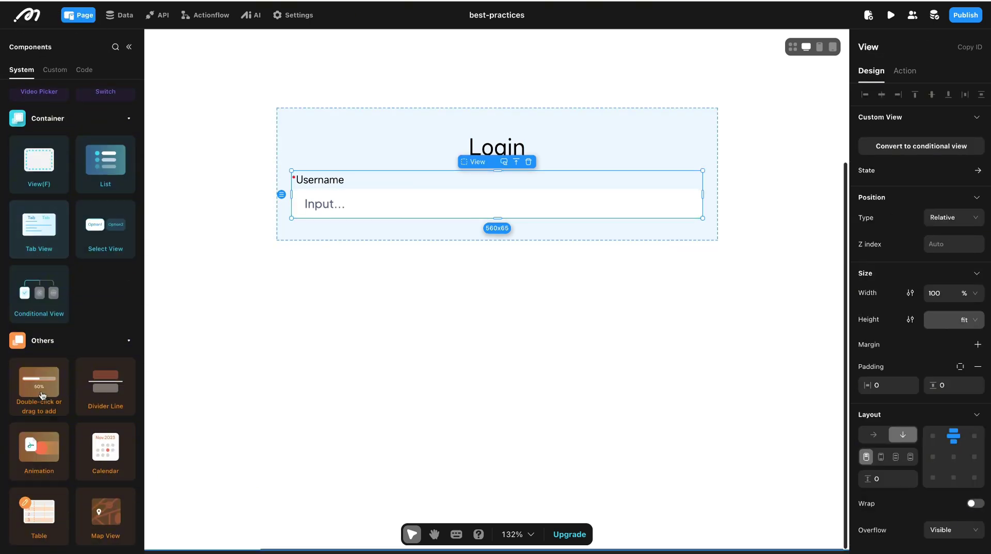
pyautogui.click(38, 294)
pyautogui.click(126, 47)
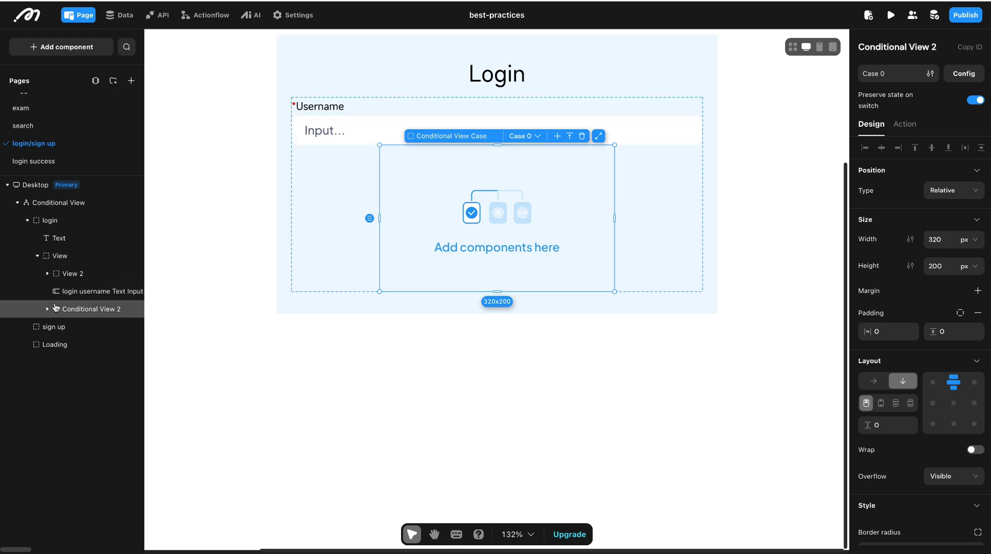
pyautogui.click(963, 73)
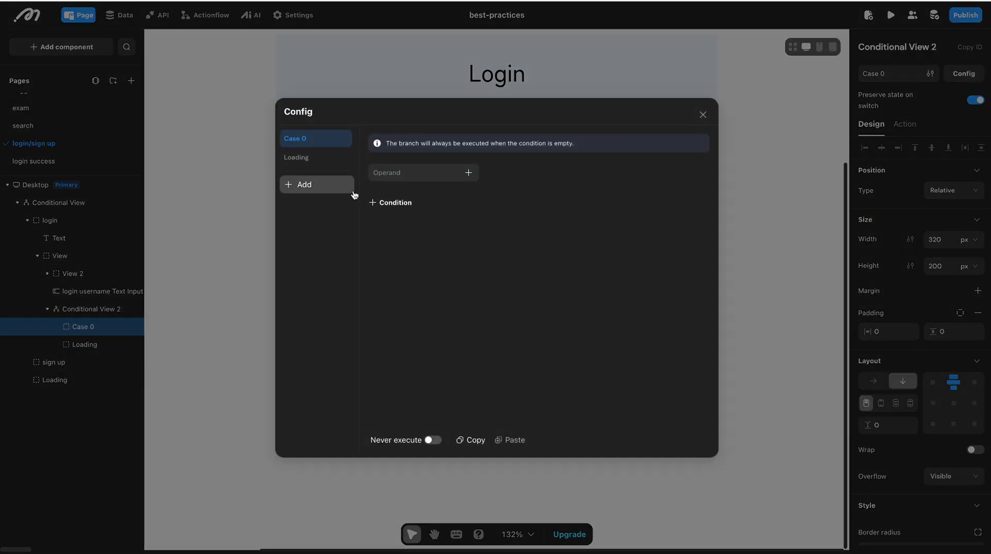
# Add a case named 'input is null' and rename Case 0 to 'always'
pyautogui.click(299, 184)
pyautogui.doubleClick(329, 139)
pyautogui.press('BackSpace')
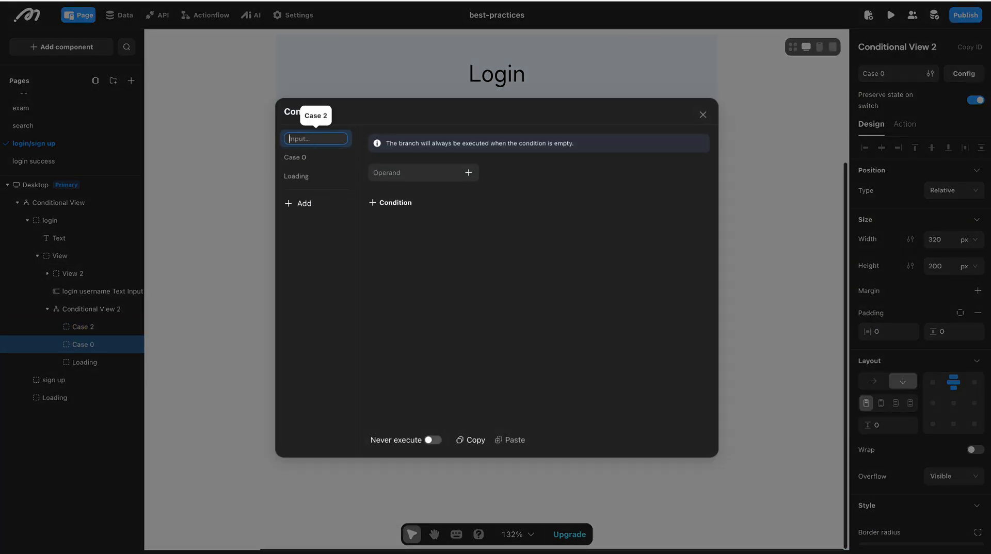
pyautogui.write('input is null')
pyautogui.press('Return')
pyautogui.doubleClick(315, 157)
pyautogui.write('always')
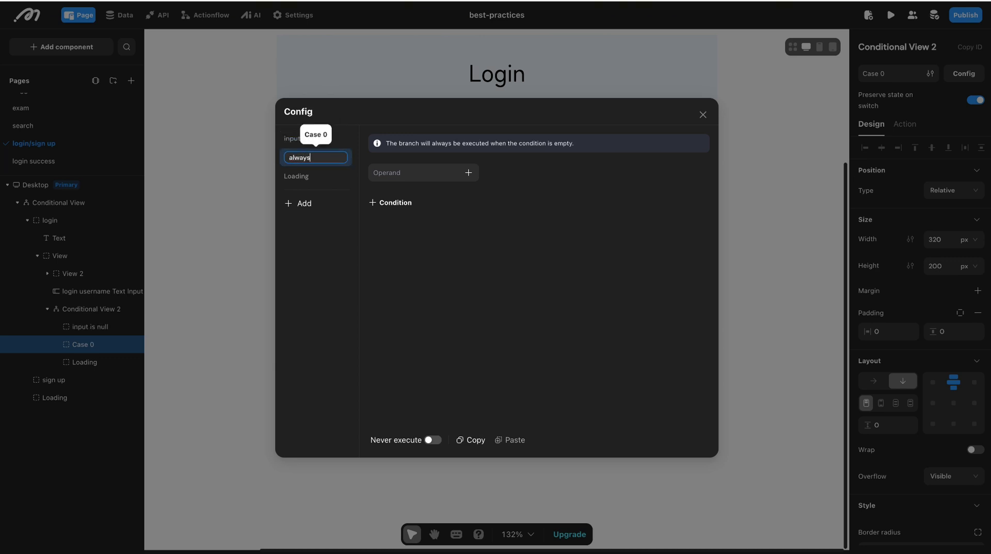
pyautogui.press('Return')
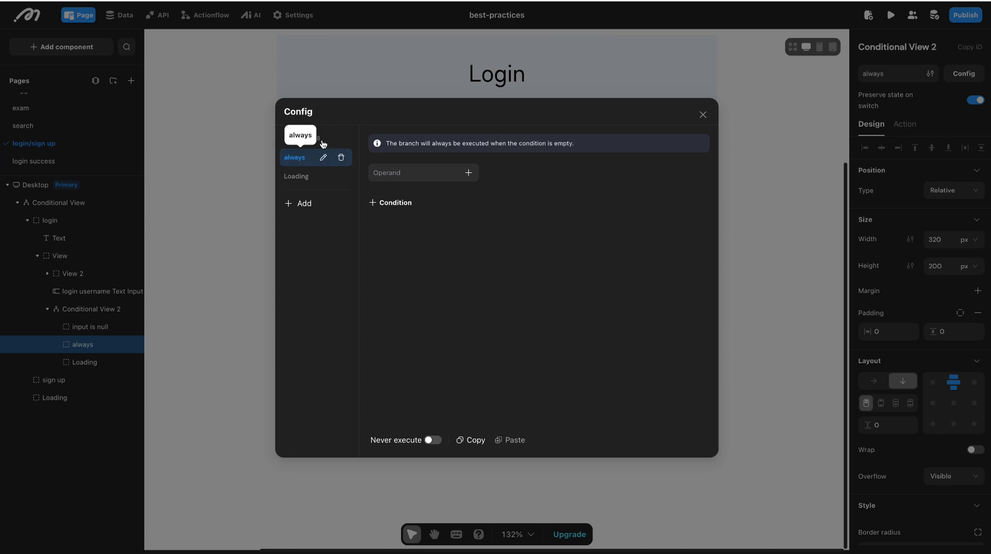
# Make the 'input is null' condition: login username Text Input Is null
pyautogui.click(302, 138)
pyautogui.click(468, 172)
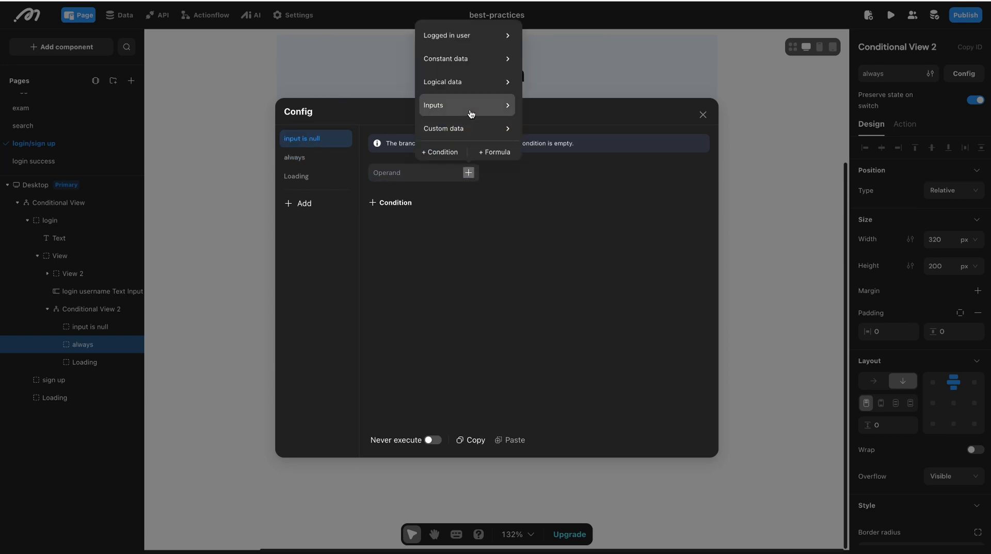
pyautogui.moveTo(471, 106)
pyautogui.click(562, 108)
pyautogui.click(533, 138)
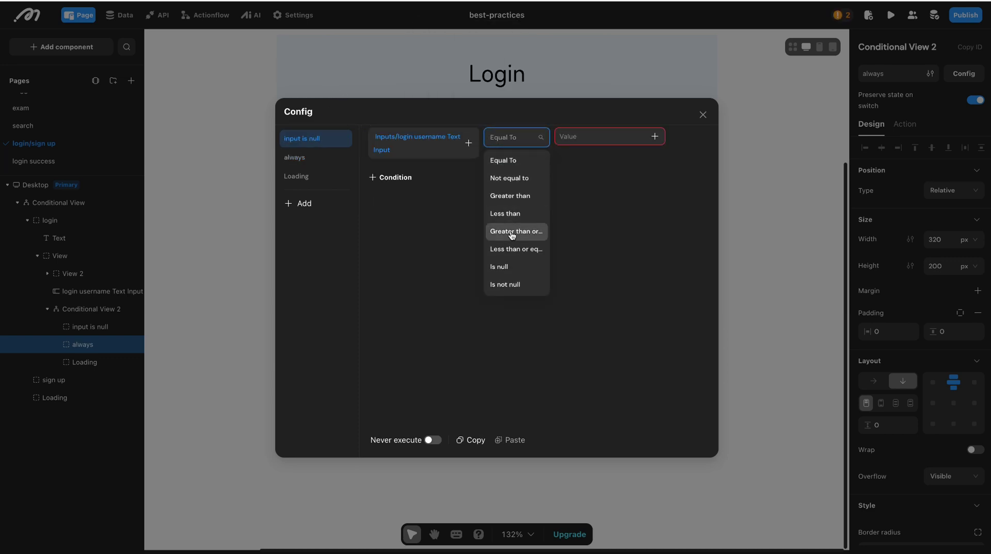
pyautogui.click(506, 267)
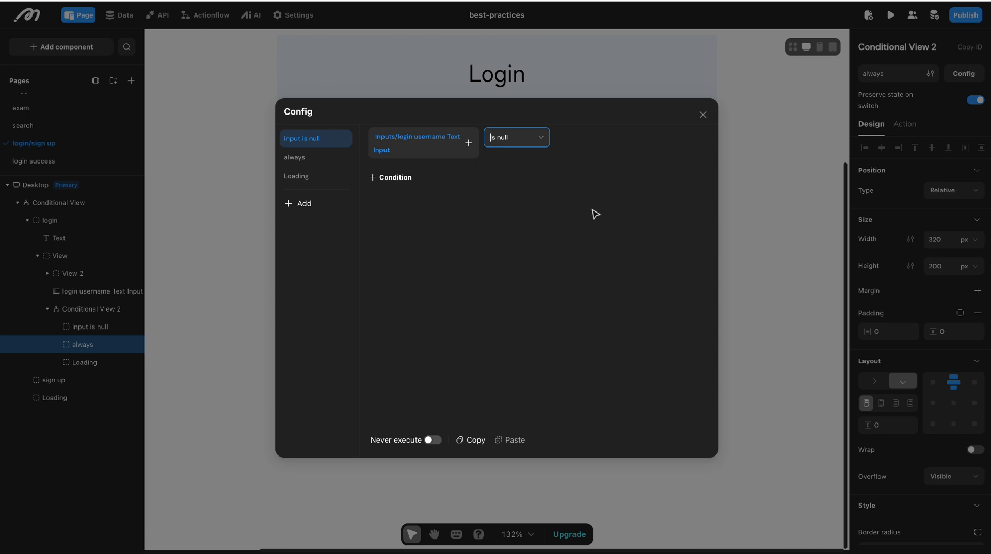
pyautogui.click(703, 114)
# Add a text reading 'required' inside the 'input is null' case
pyautogui.click(83, 328)
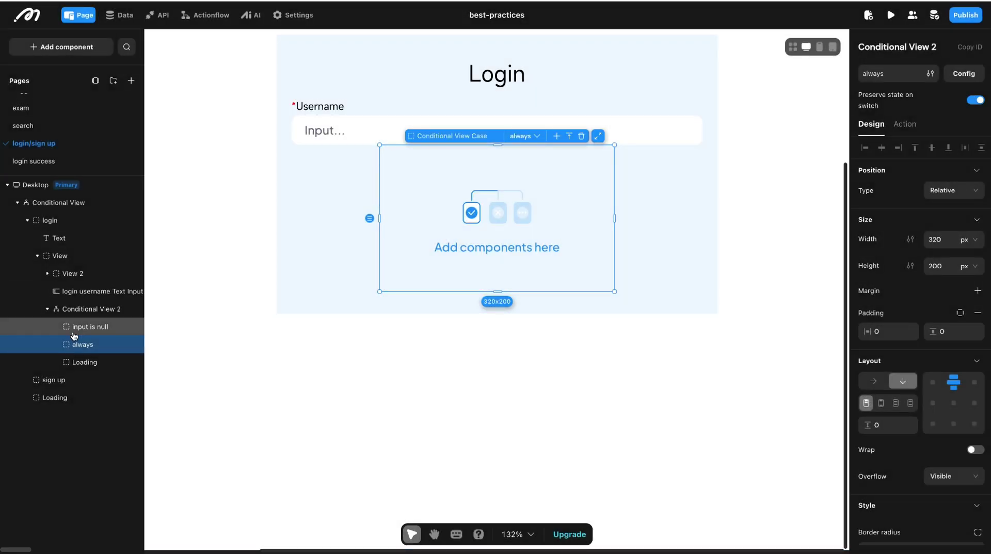
pyautogui.click(61, 47)
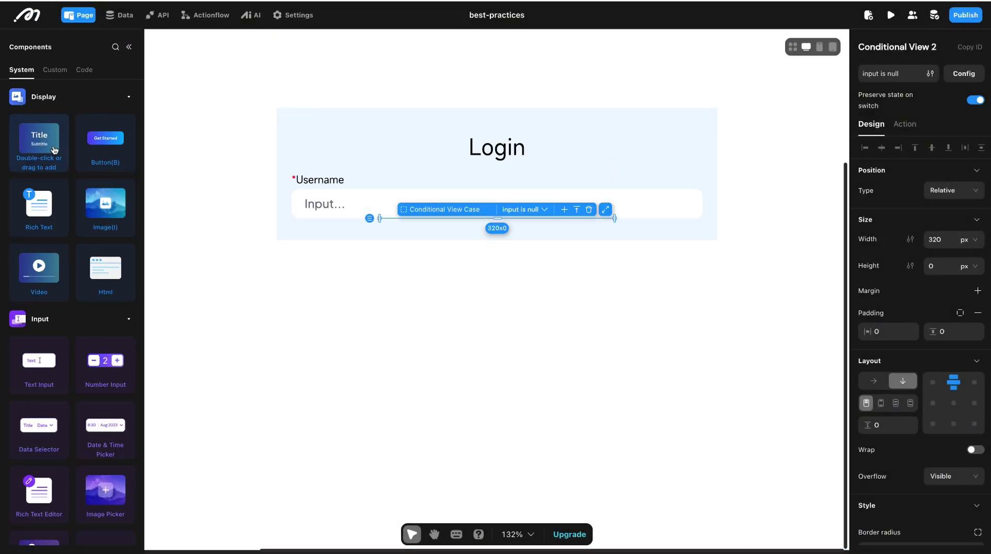
pyautogui.doubleClick(39, 148)
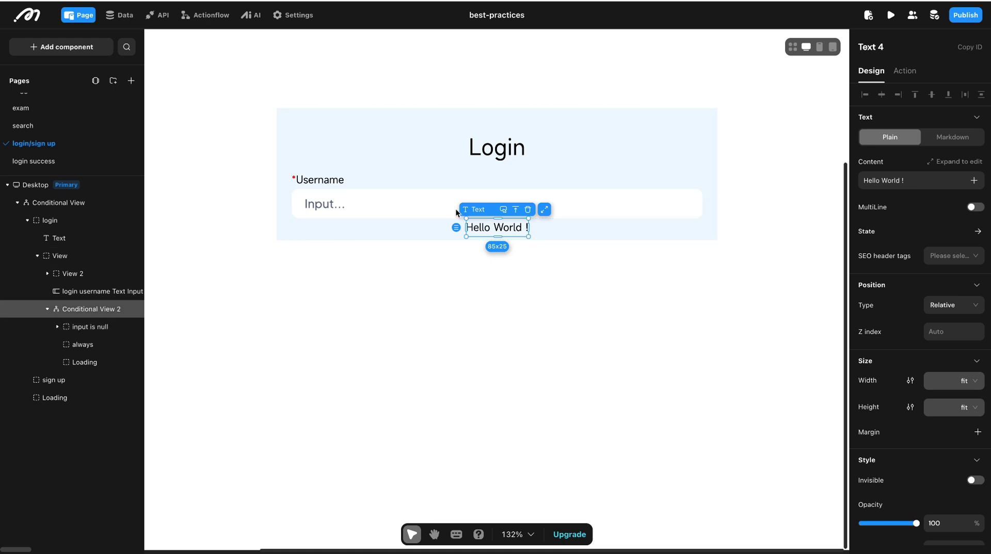
pyautogui.click(932, 184)
pyautogui.hotkey('ctrl', 'a')
pyautogui.write('req')
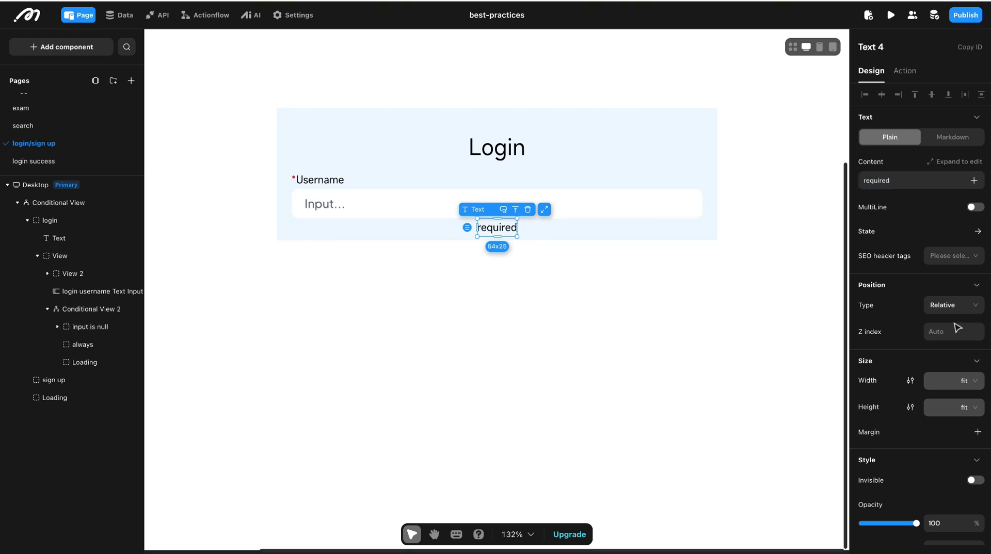
# Color the text red, left-align the case's content, and set its width unit to %
pyautogui.scroll(-5, 904, 460)
pyautogui.click(865, 508)
pyautogui.click(828, 385)
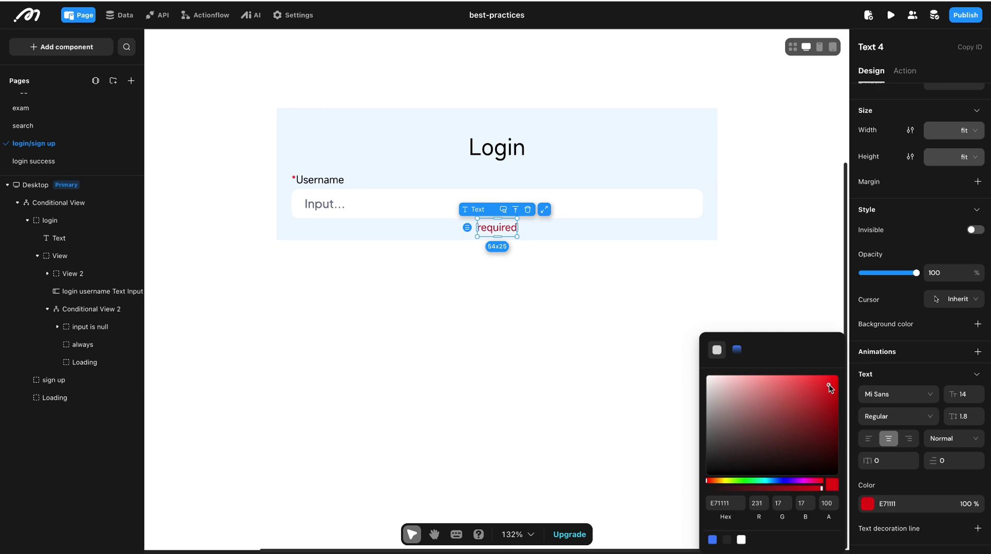
pyautogui.click(93, 326)
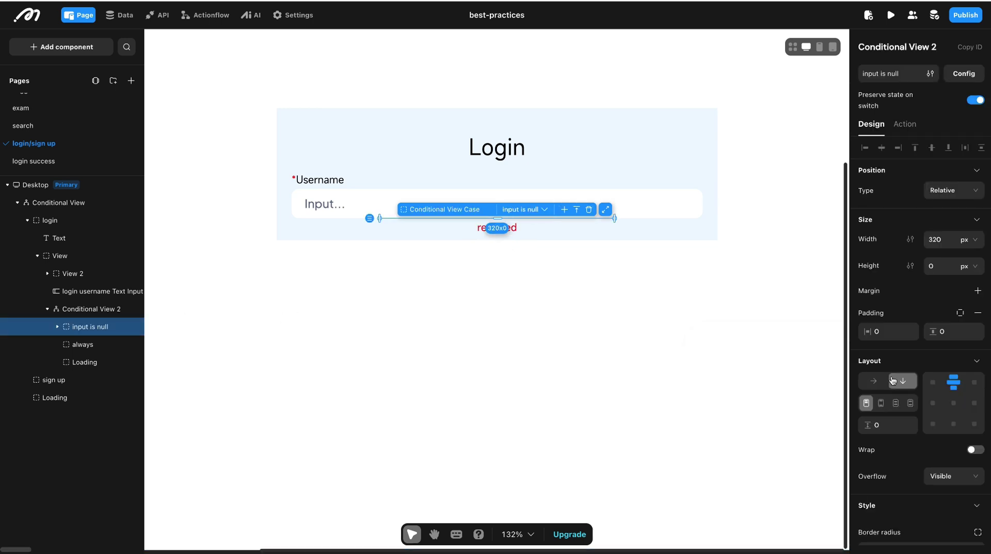
pyautogui.click(931, 385)
pyautogui.click(967, 239)
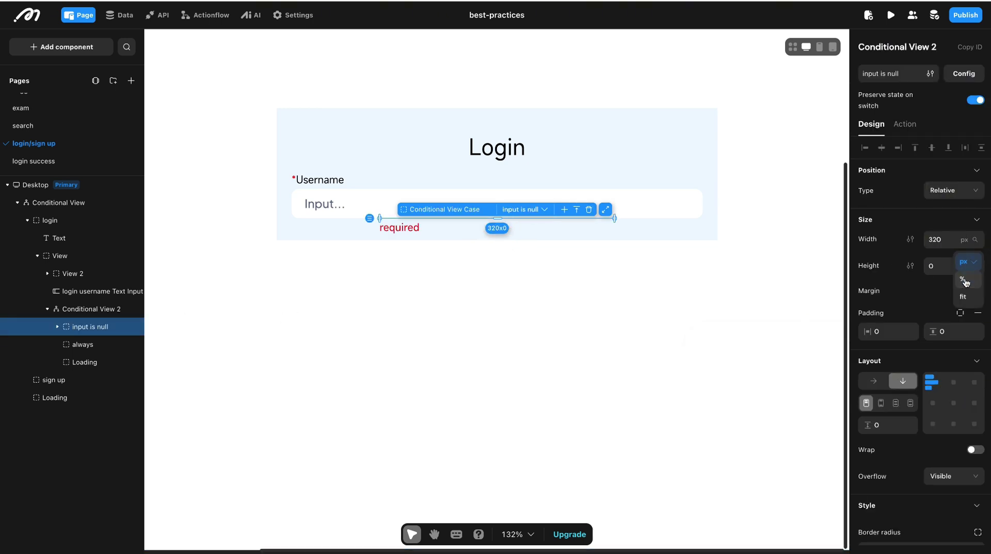
pyautogui.click(966, 280)
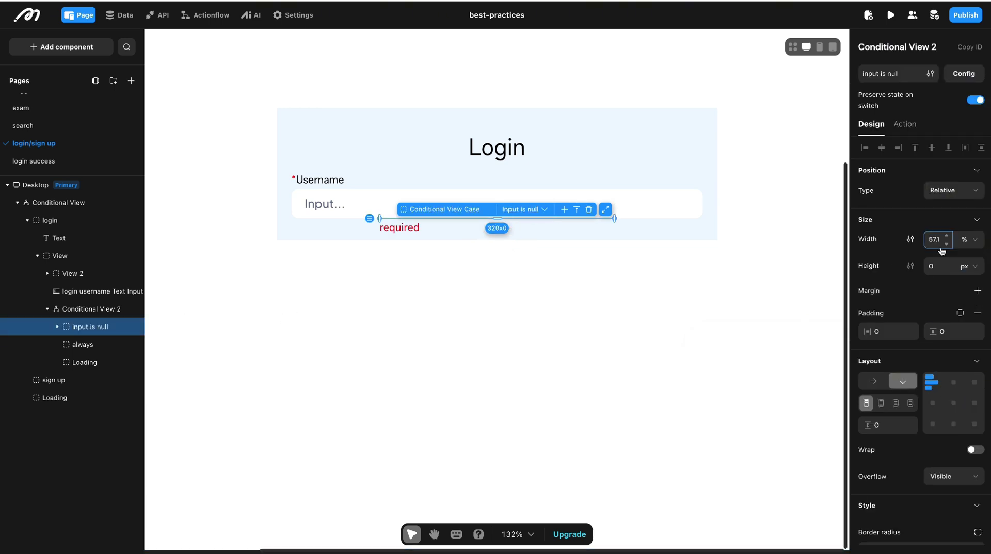
# Fit the 'input is null' case height to content and make the 'always' case 0×0 px
pyautogui.click(967, 266)
pyautogui.click(966, 343)
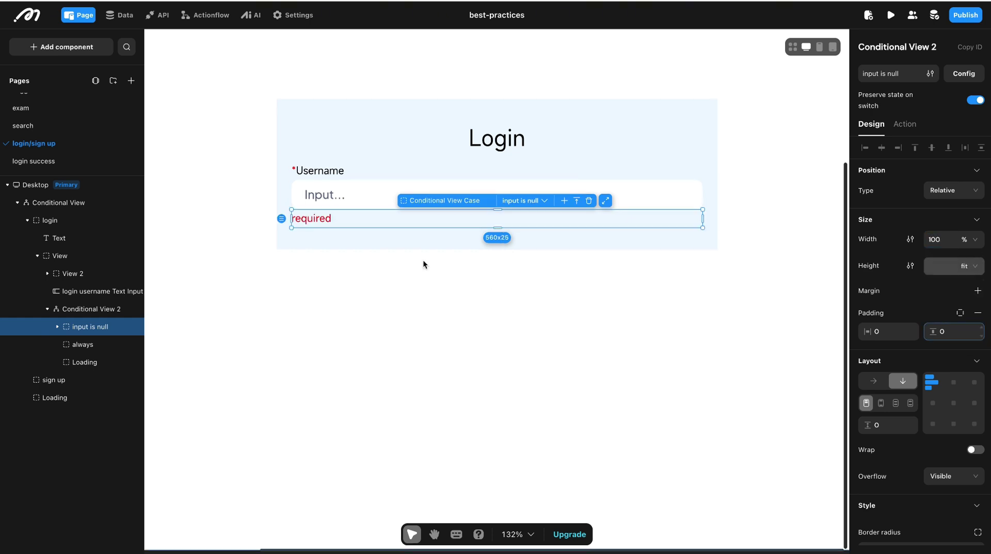
pyautogui.click(87, 349)
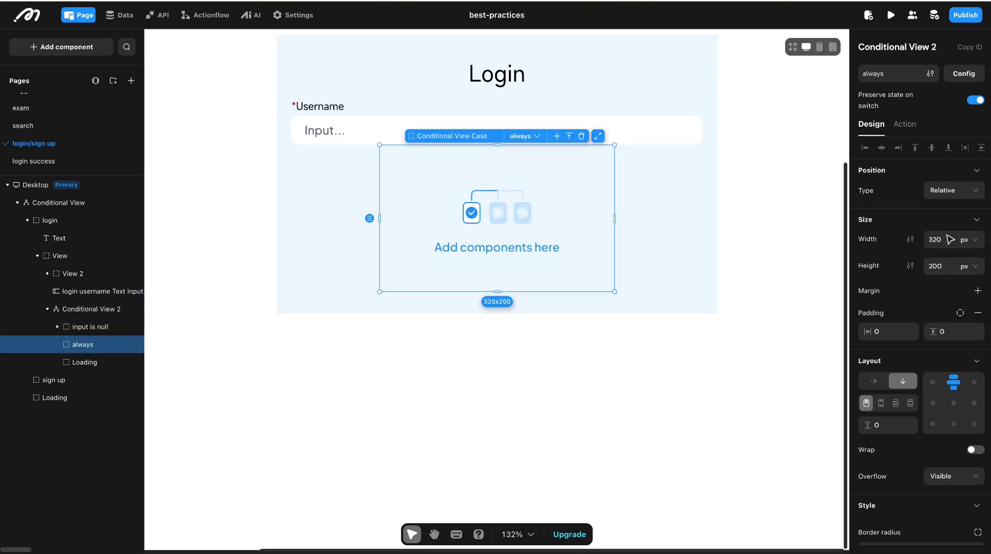
pyautogui.click(973, 240)
pyautogui.click(938, 239)
pyautogui.write('0')
pyautogui.click(937, 266)
pyautogui.write('0')
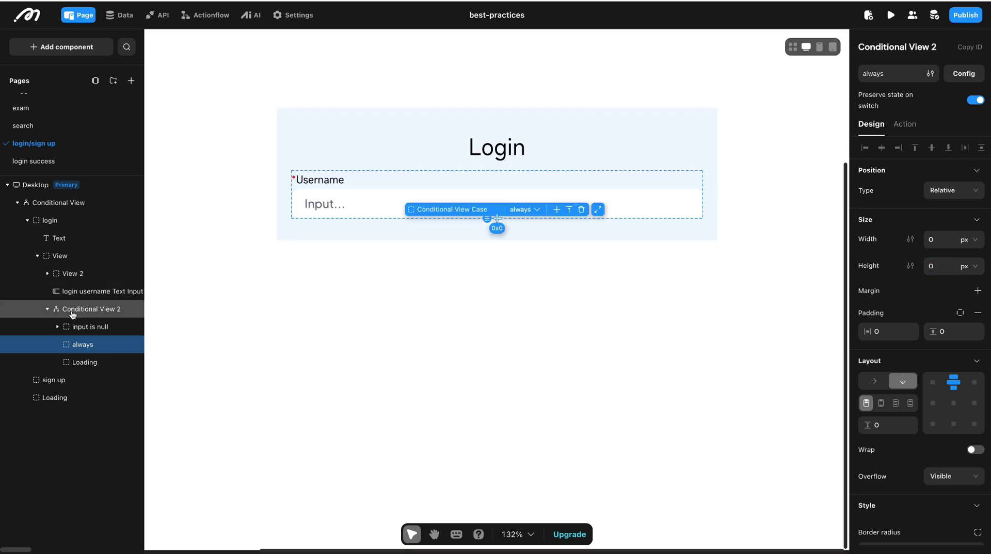
pyautogui.click(77, 327)
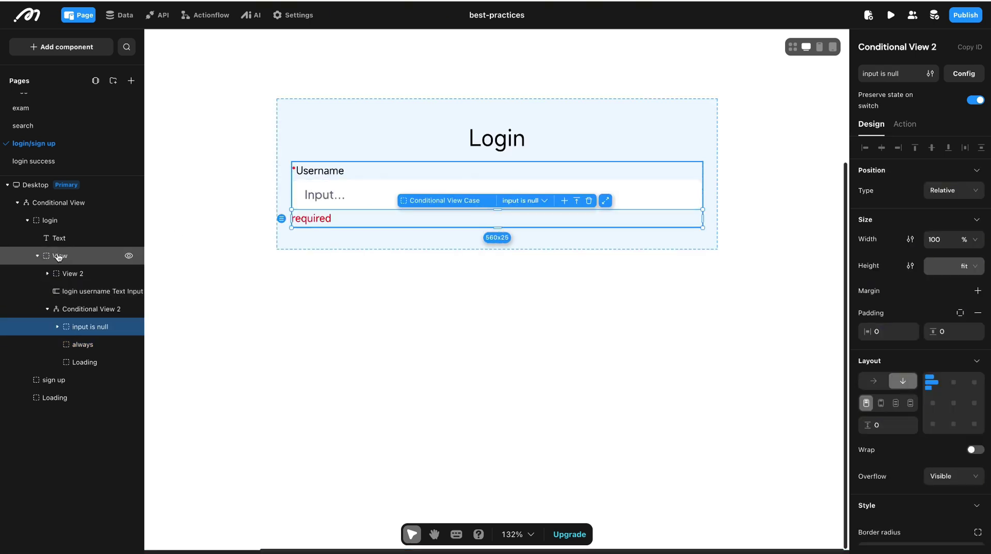
pyautogui.click(60, 256)
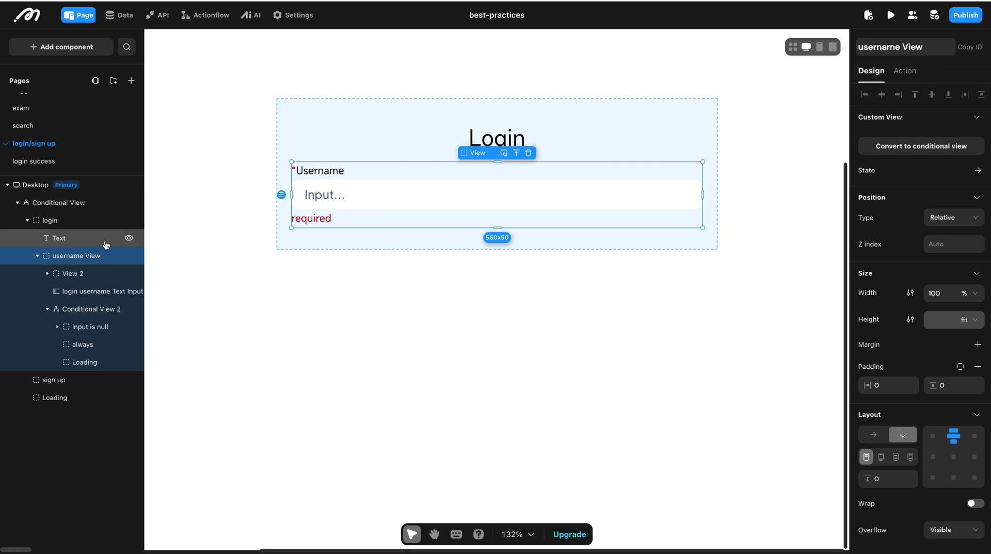
# Copy the username View and paste a duplicate into the login case
pyautogui.click(76, 256)
pyautogui.hotkey('ctrl', 'c')
pyautogui.click(37, 256)
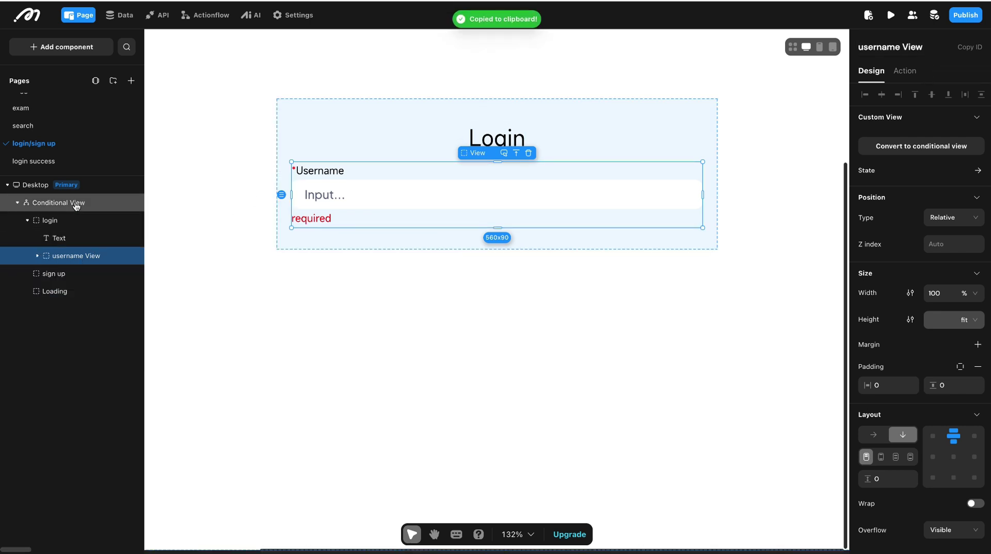
pyautogui.click(68, 221)
pyautogui.hotkey('ctrl', 'v')
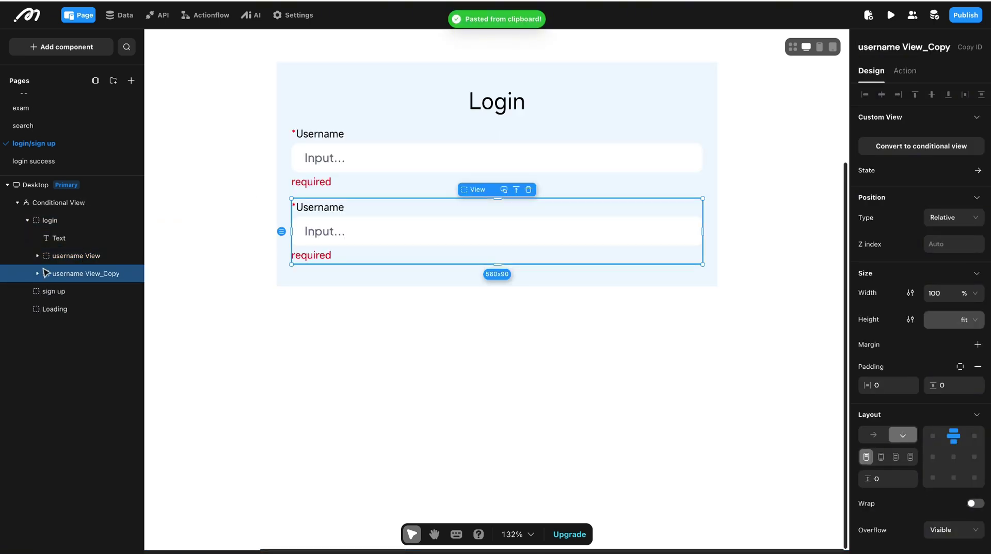
pyautogui.click(38, 274)
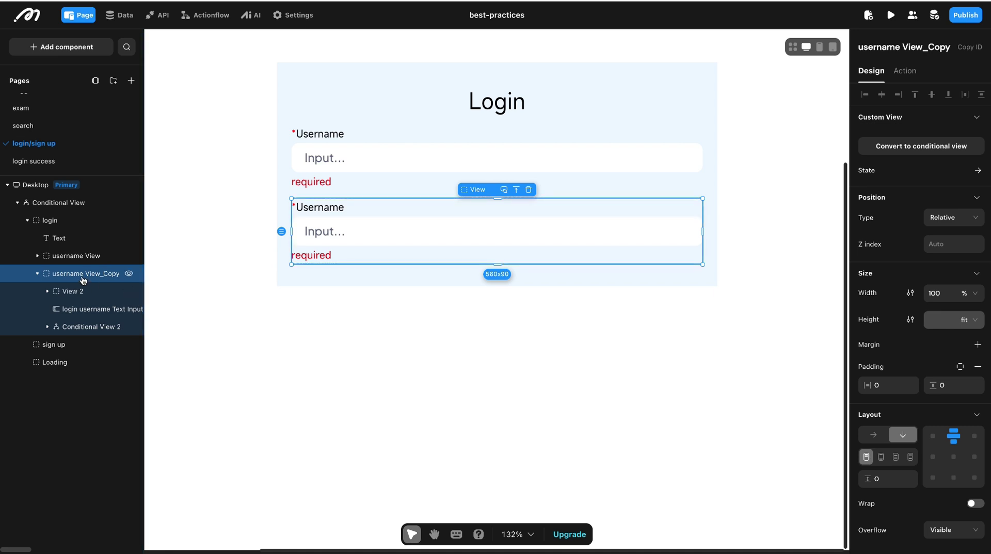
# Rename the copy 'password View_Copy' and change its label to Password
pyautogui.doubleClick(877, 47)
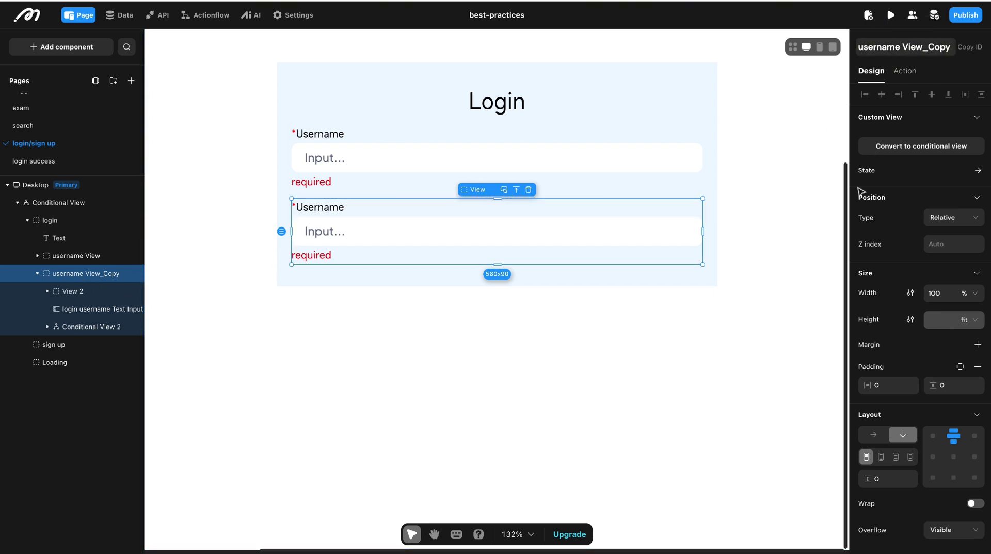
pyautogui.write('password')
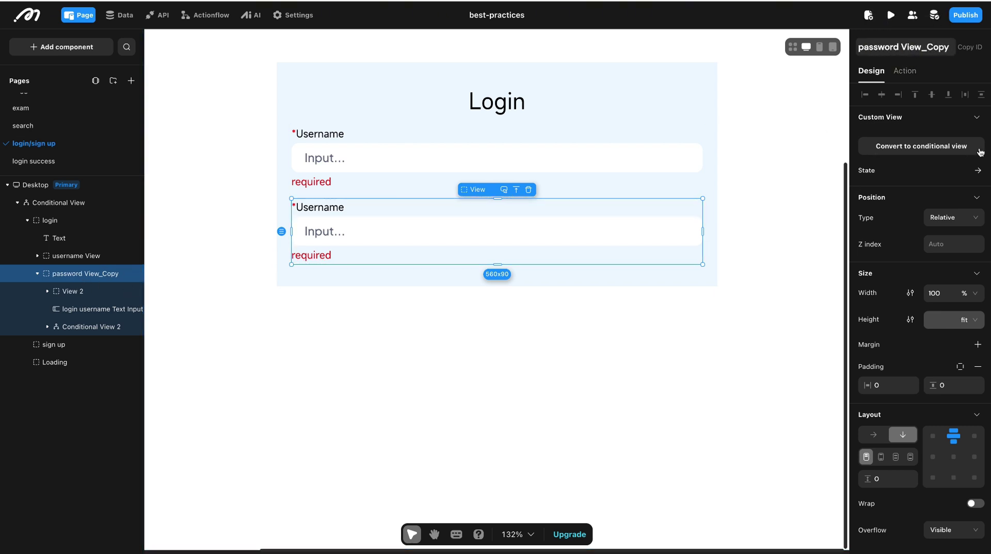
pyautogui.click(317, 207)
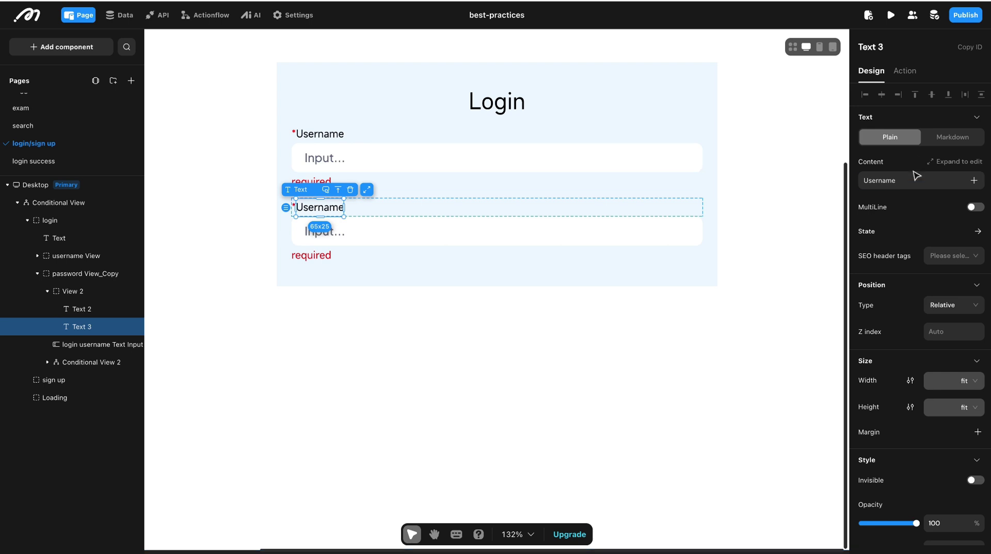
pyautogui.doubleClick(916, 182)
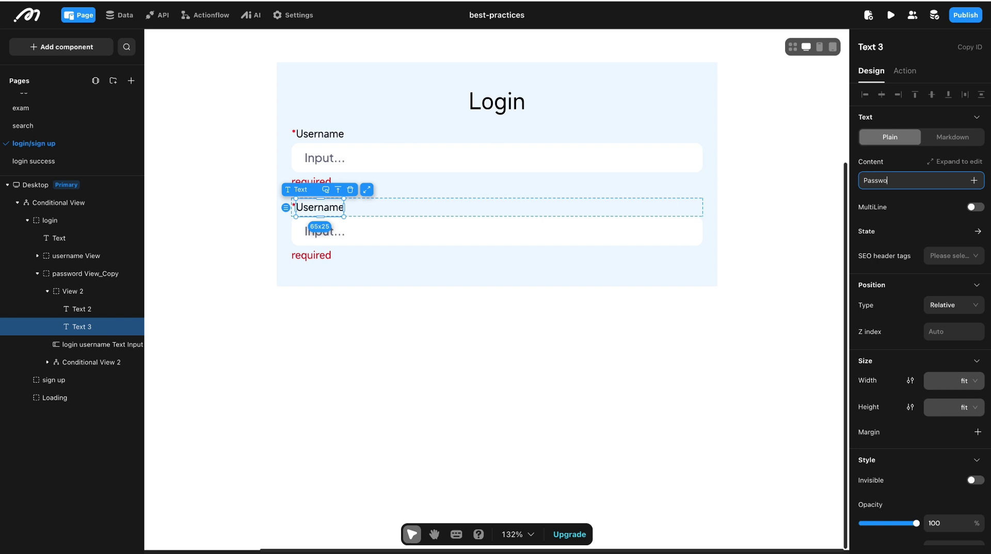
pyautogui.press('Return')
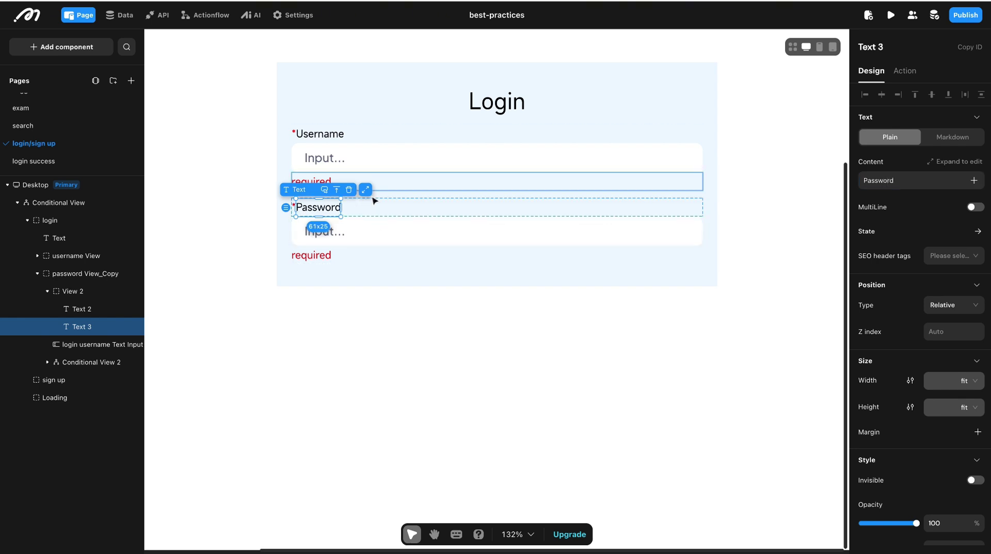
# Rename the copied input to 'login password Text Input' and enable its Password masking
pyautogui.click(72, 351)
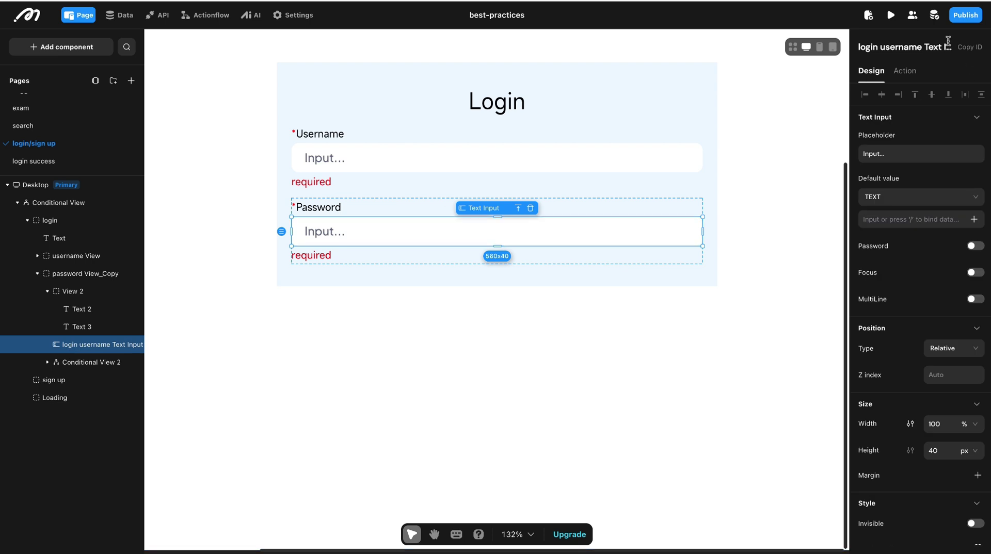
pyautogui.doubleClick(900, 47)
pyautogui.write('password')
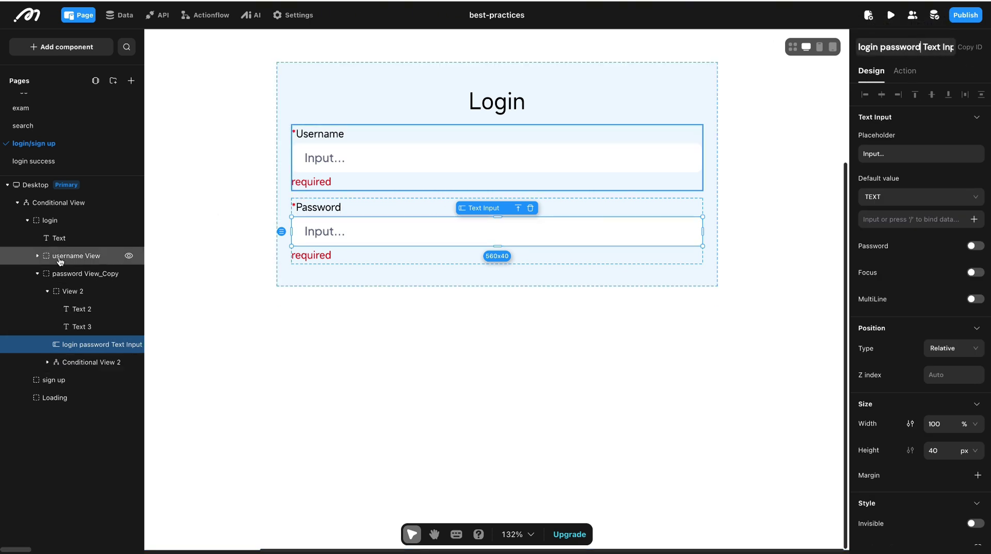
pyautogui.click(37, 275)
pyautogui.click(63, 221)
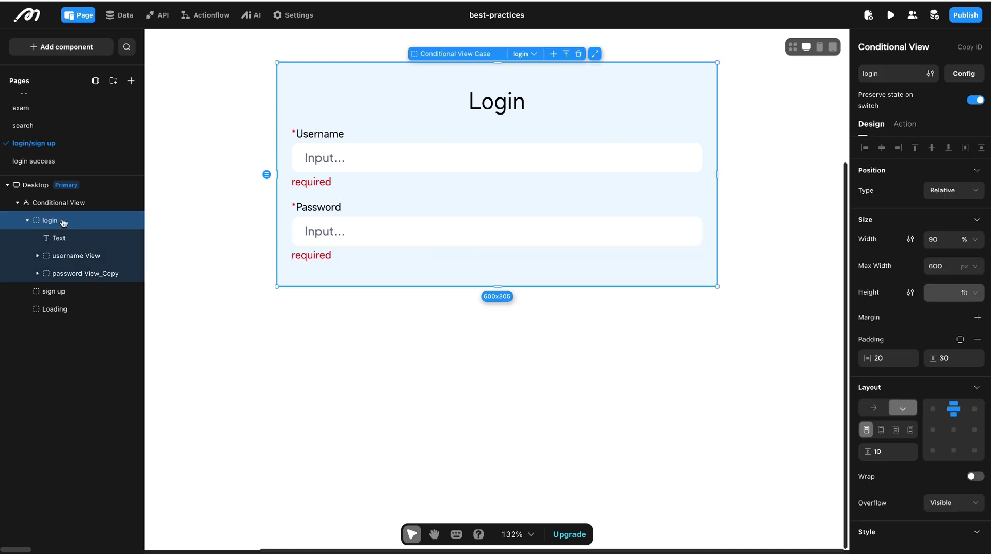
pyautogui.click(37, 274)
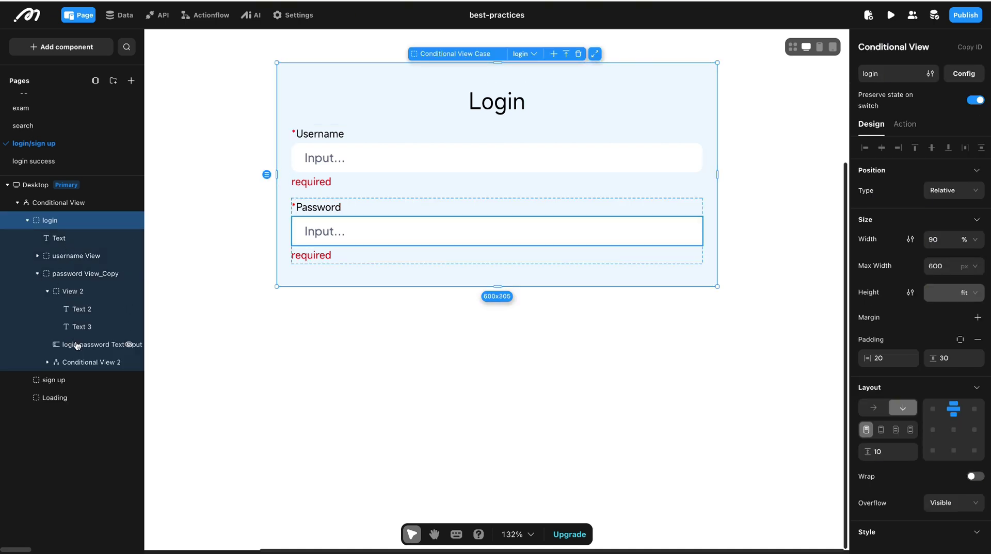
pyautogui.click(76, 345)
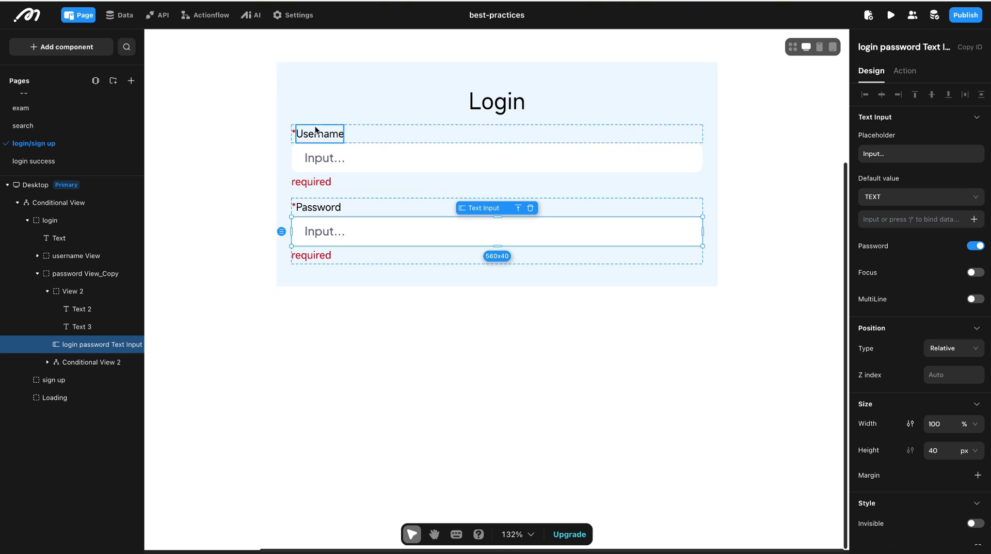
# Add a Button to the login form below the password field
pyautogui.click(38, 274)
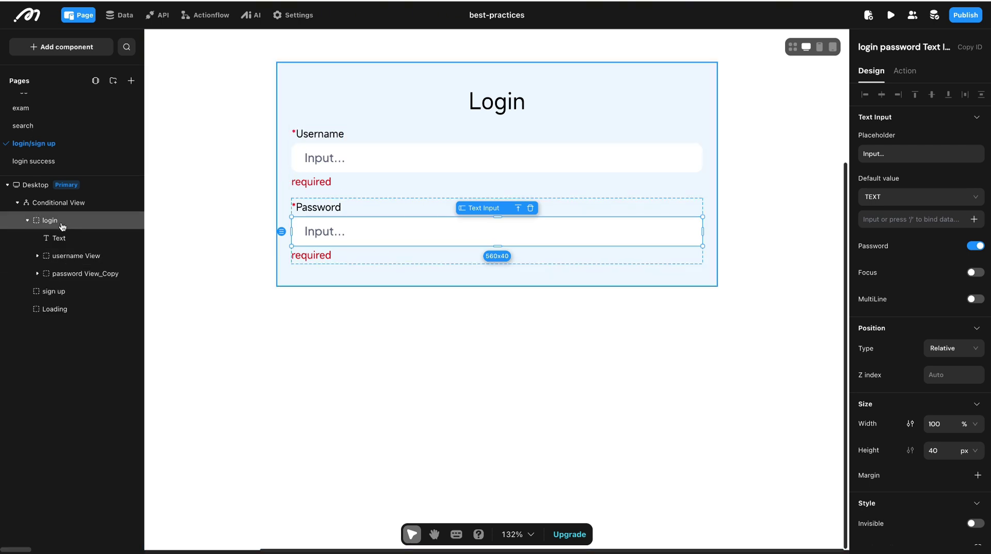
pyautogui.click(62, 221)
pyautogui.click(90, 46)
pyautogui.scroll(-5, 62, 249)
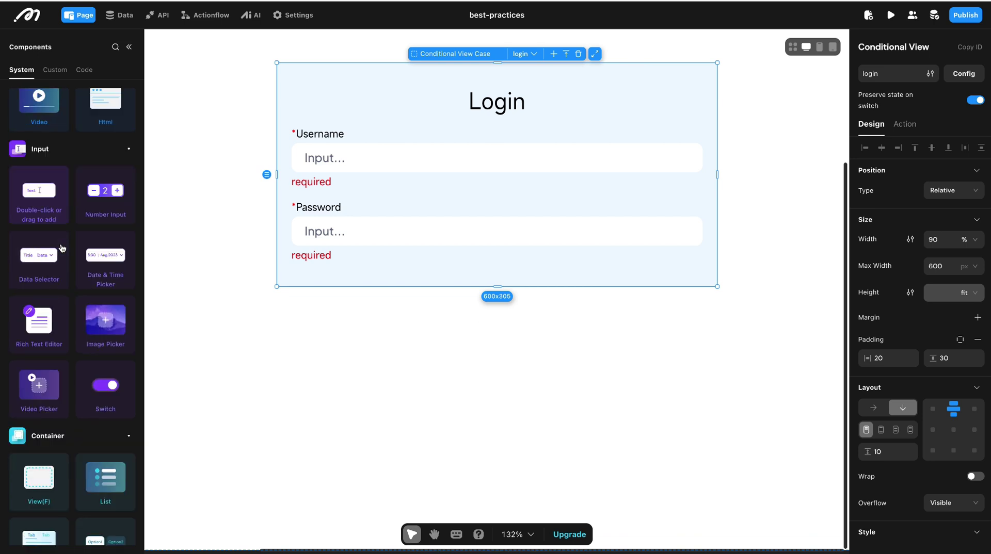
pyautogui.scroll(5, 105, 154)
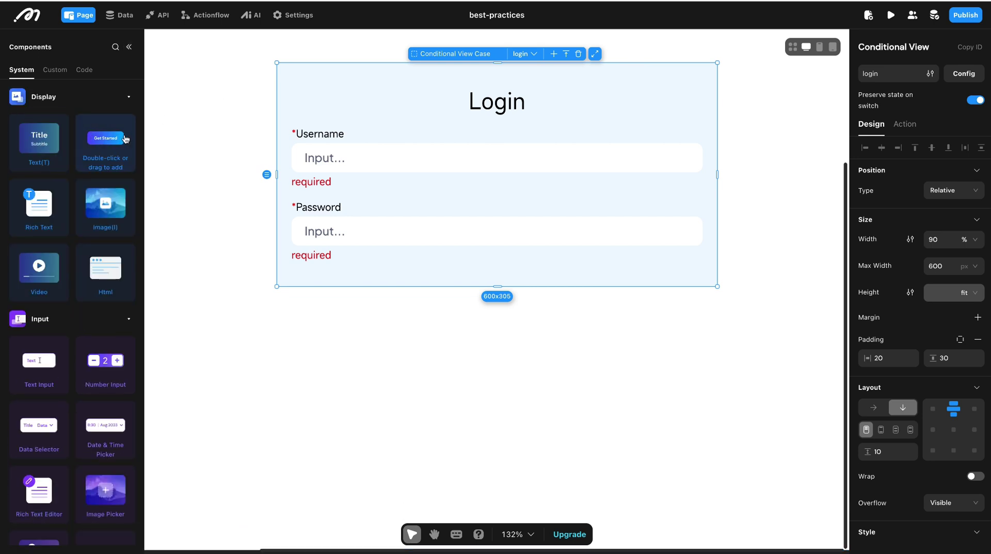
pyautogui.doubleClick(105, 153)
pyautogui.click(129, 48)
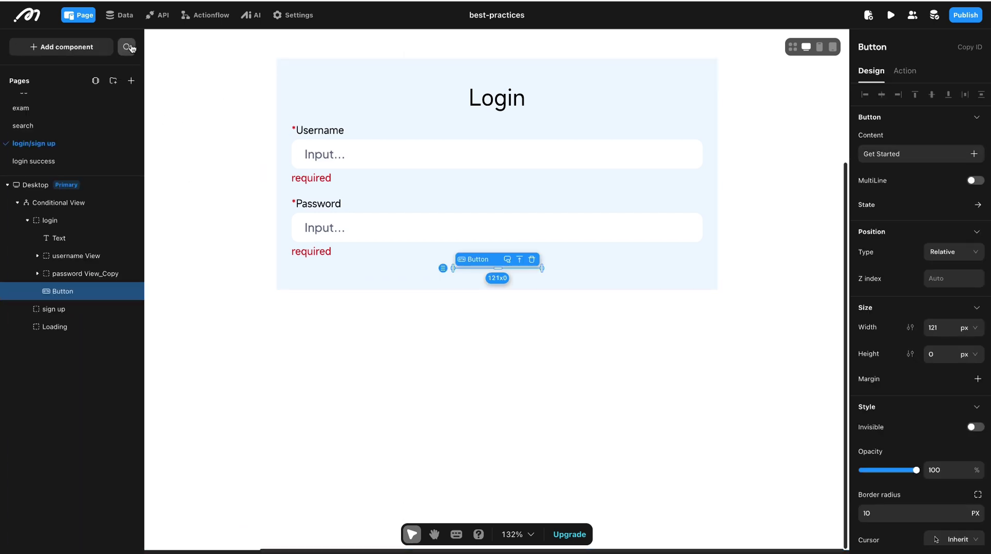
# Label the button 'login' and size it 100% wide, 40 px tall
pyautogui.click(918, 156)
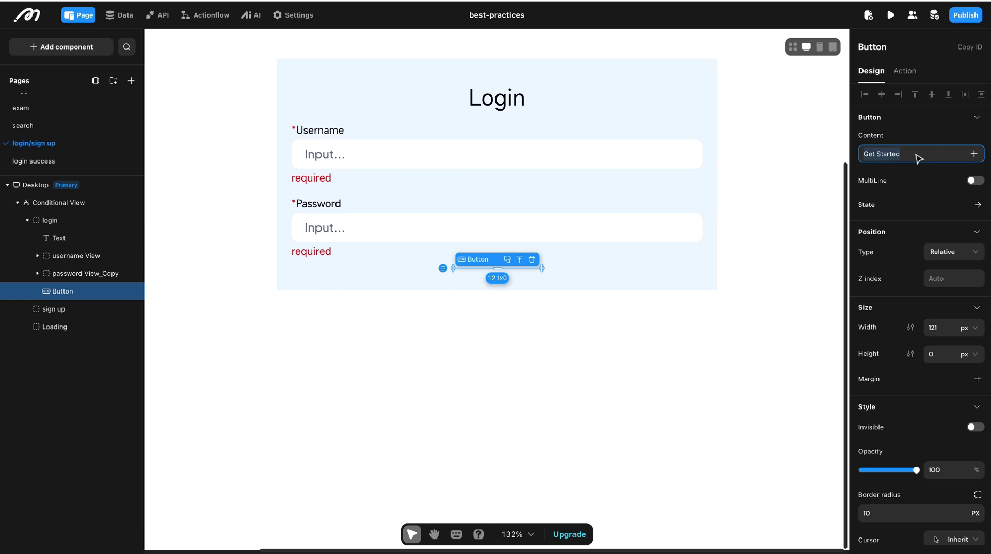
pyautogui.press('BackSpace')
pyautogui.write('login')
pyautogui.click(973, 328)
pyautogui.click(963, 369)
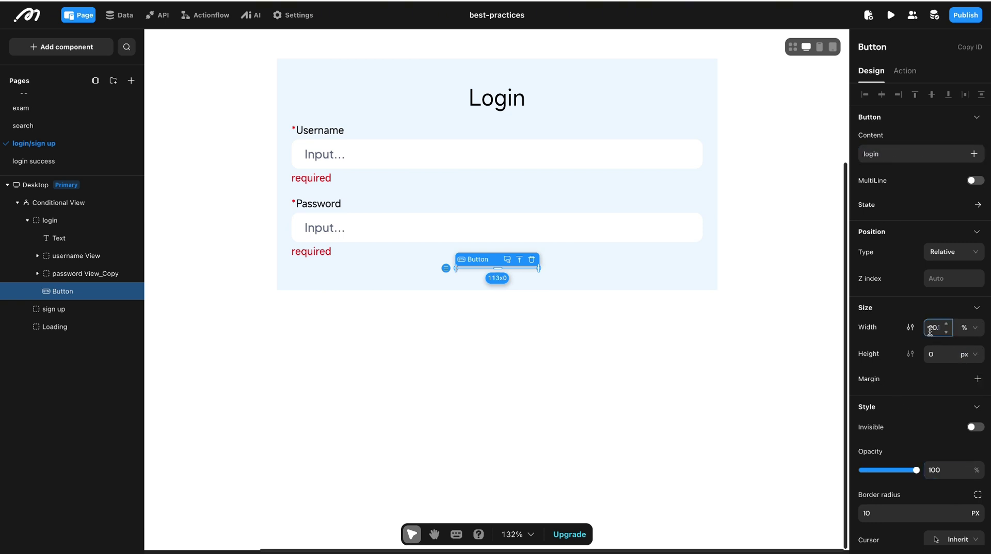
pyautogui.click(932, 355)
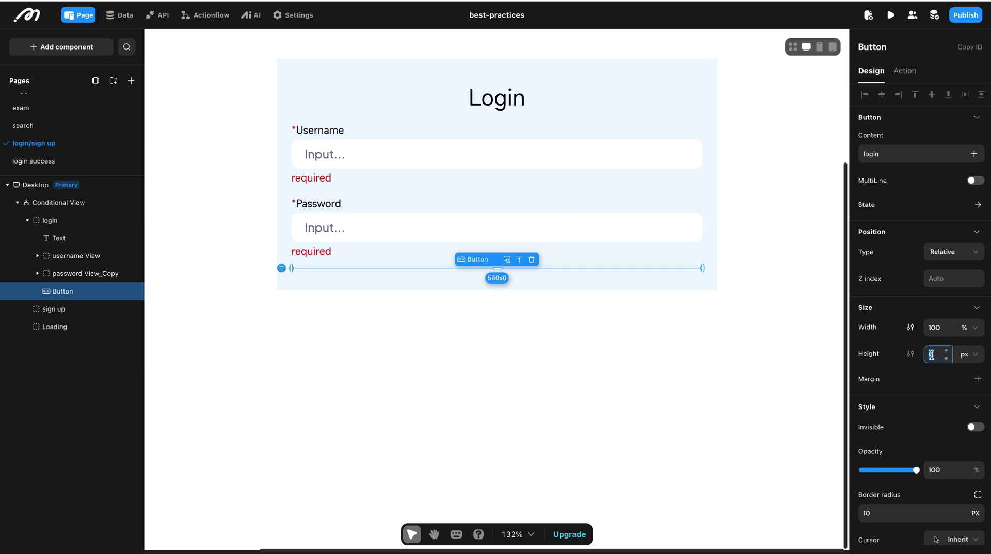
pyautogui.write('40')
pyautogui.press('Return')
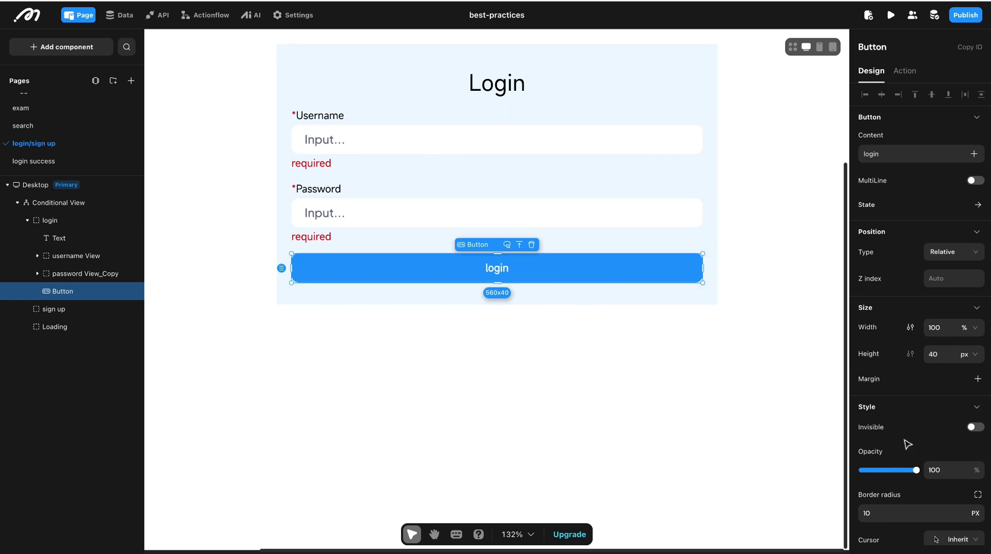
# Start adding an on-click action to the login button
pyautogui.scroll(-5, 906, 438)
pyautogui.scroll(4, 907, 437)
pyautogui.scroll(3, 907, 438)
pyautogui.click(904, 70)
pyautogui.click(980, 98)
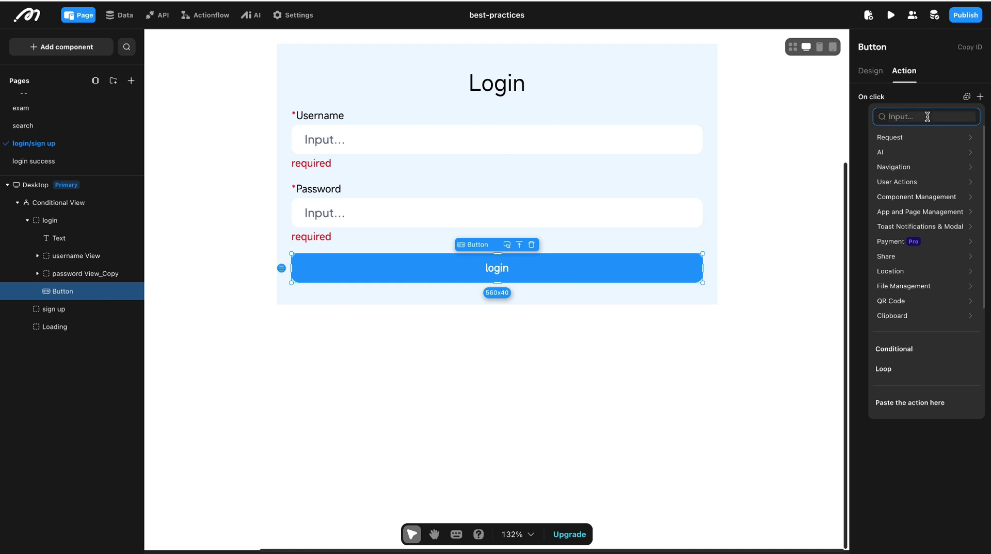
# Set the click action to Username Login, bound to the login username and password inputs
pyautogui.write('login')
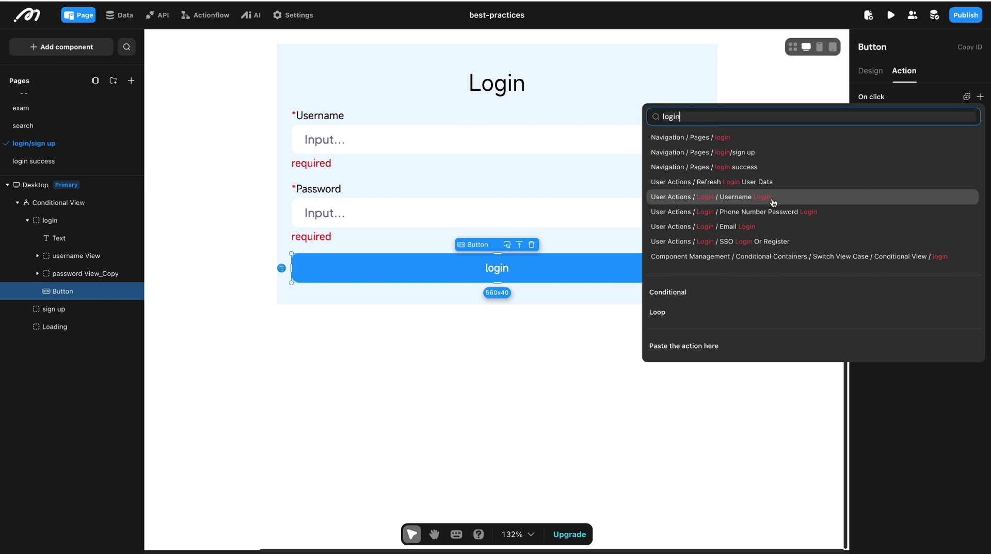
pyautogui.click(812, 198)
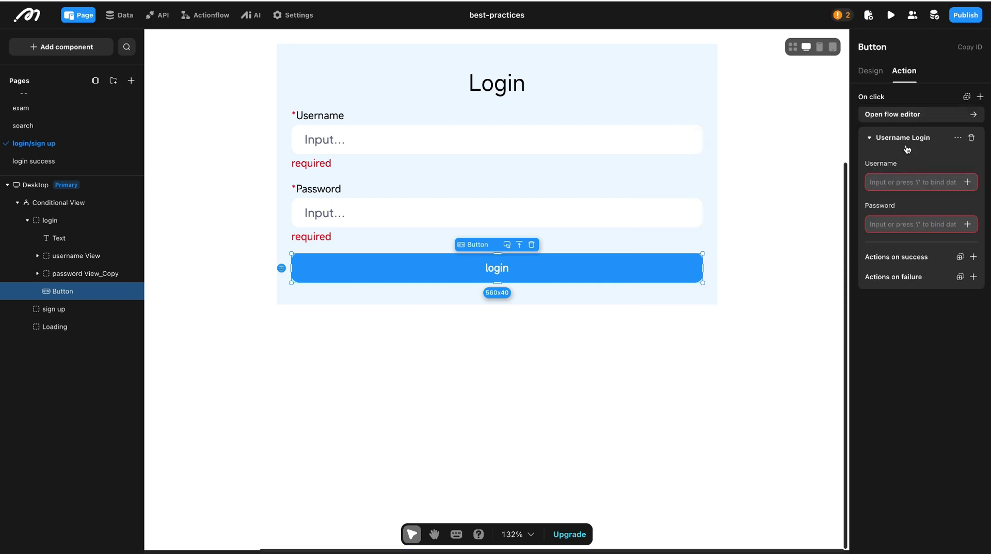
pyautogui.click(967, 182)
pyautogui.moveTo(946, 119)
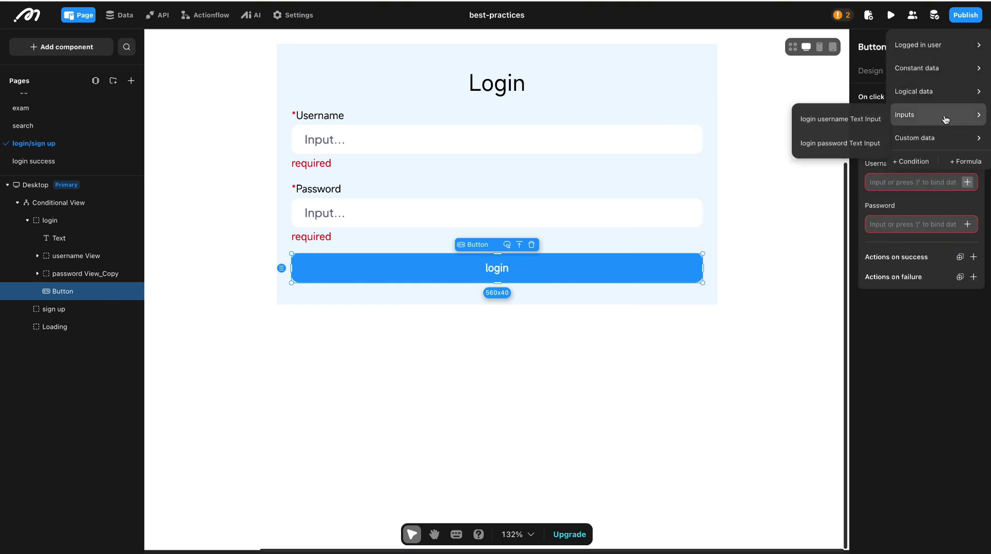
pyautogui.click(856, 124)
pyautogui.click(967, 238)
pyautogui.moveTo(964, 171)
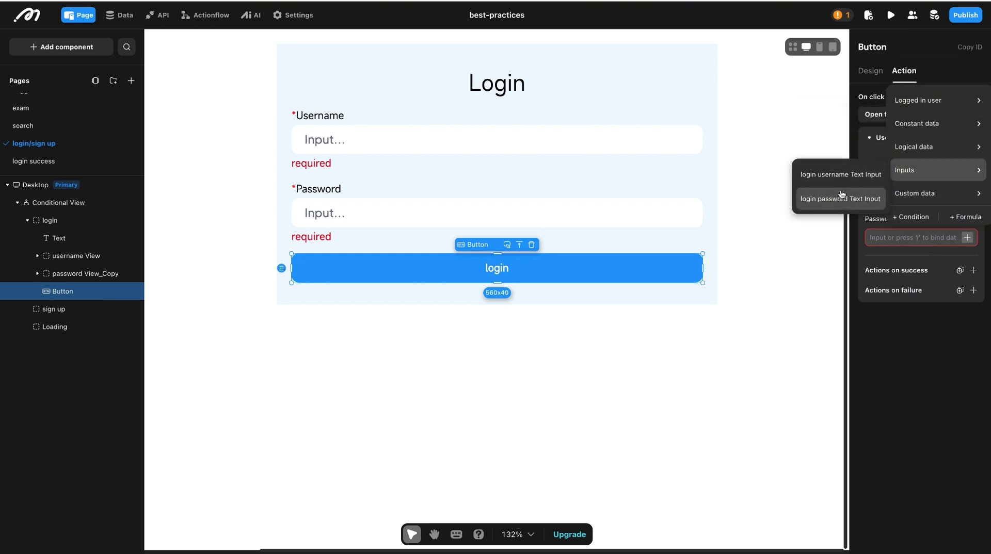
pyautogui.click(841, 198)
pyautogui.moveTo(860, 216); pyautogui.dragTo(798, 216)
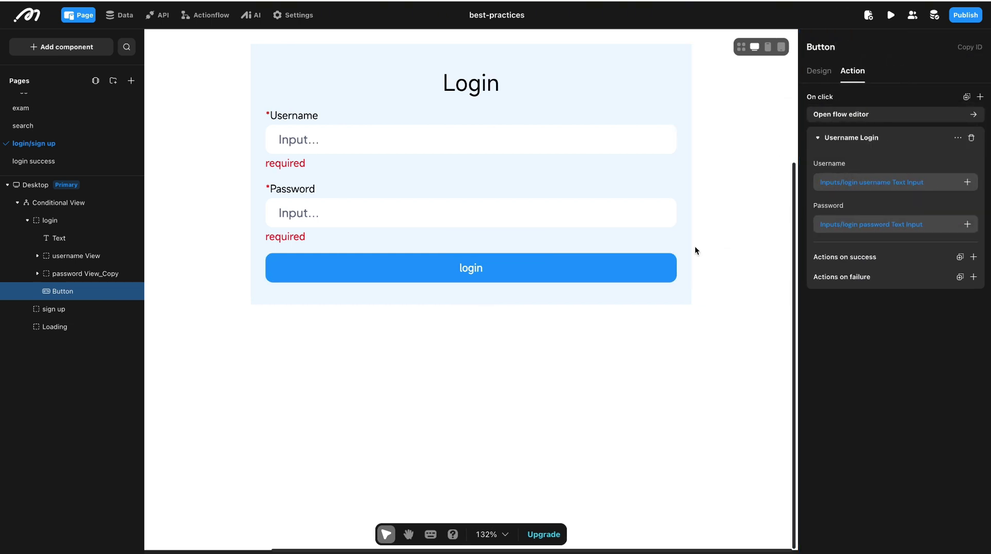
# Show a 'login success' toast when login succeeds
pyautogui.click(972, 257)
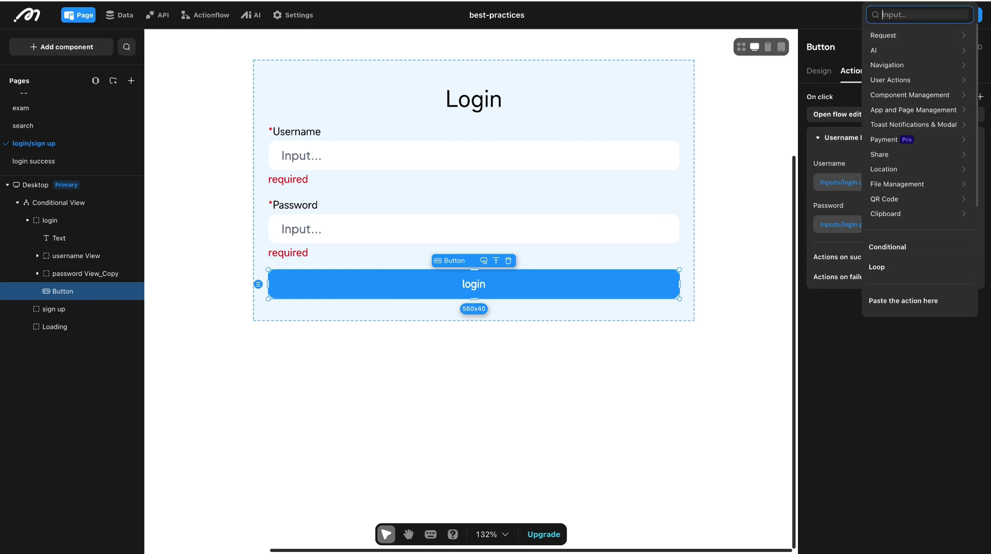
pyautogui.write('ti')
pyautogui.write('show')
pyautogui.click(783, 321)
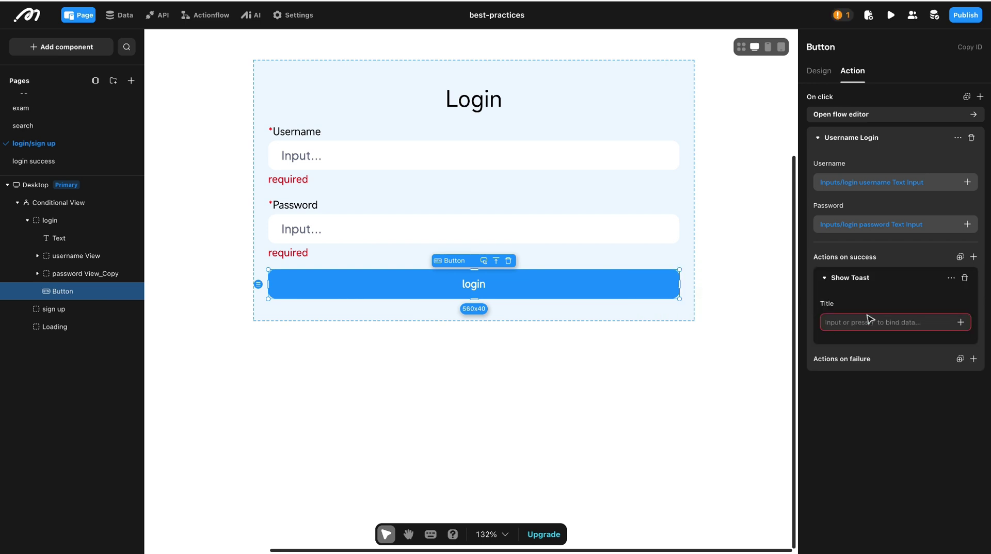
pyautogui.write('login succe')
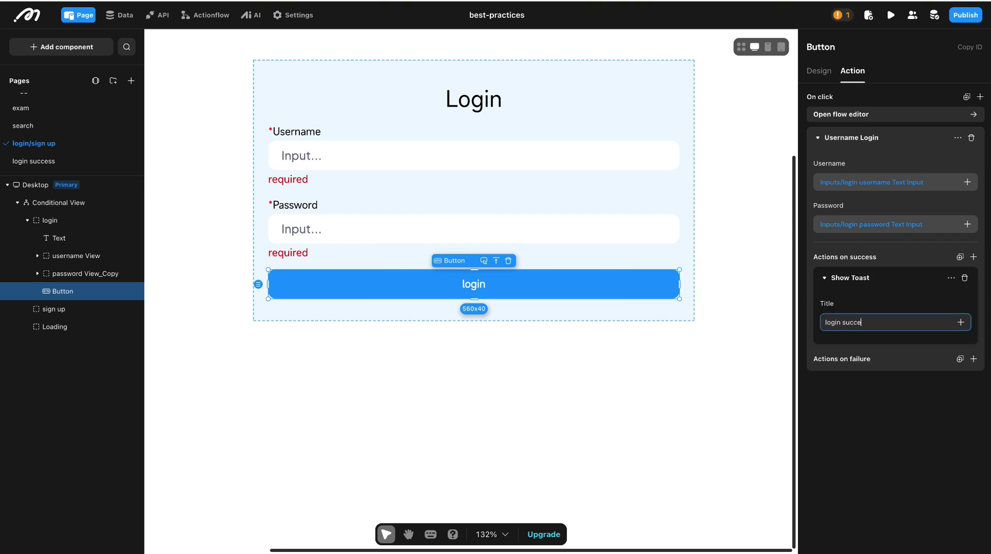
pyautogui.write('ss')
# Show a 'Login failed' toast when login fails
pyautogui.click(973, 359)
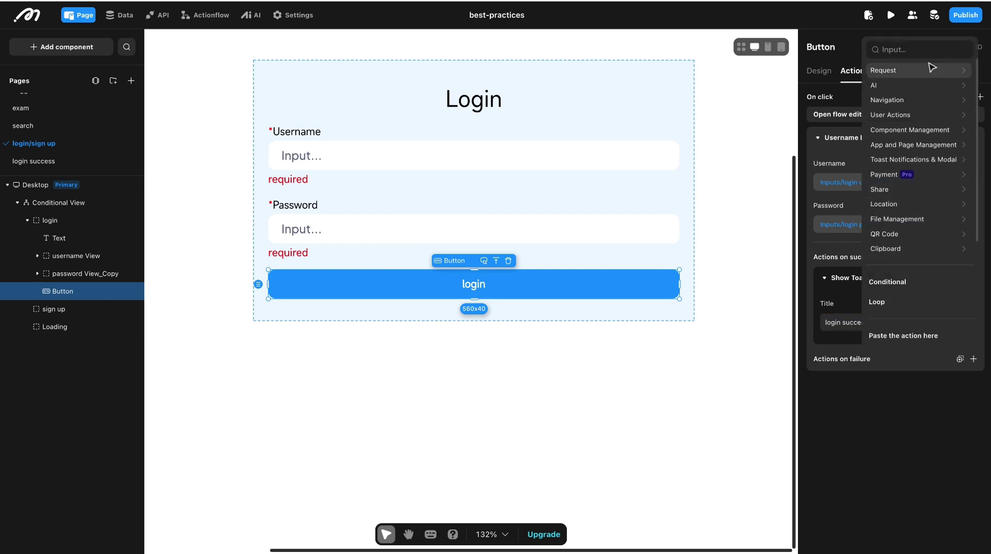
pyautogui.write('show')
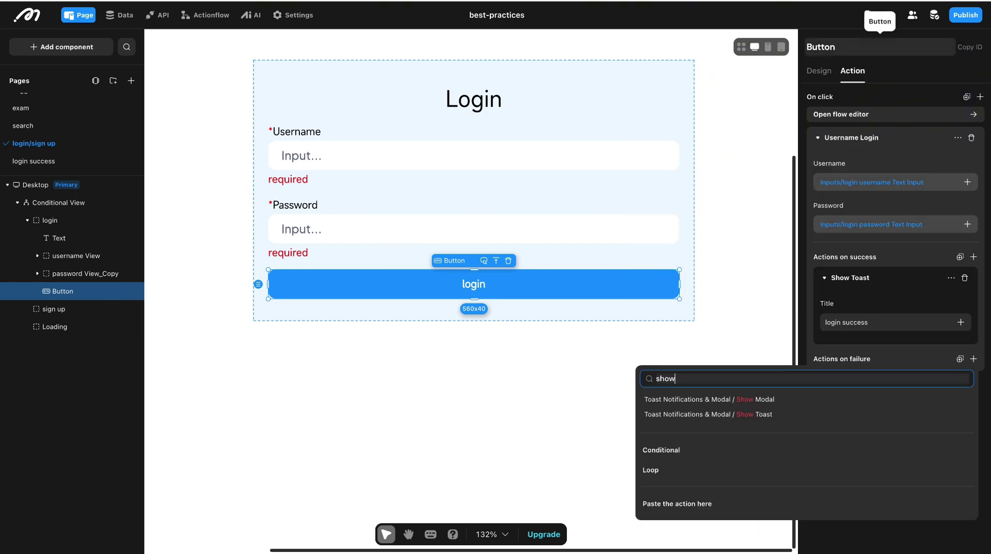
pyautogui.click(772, 416)
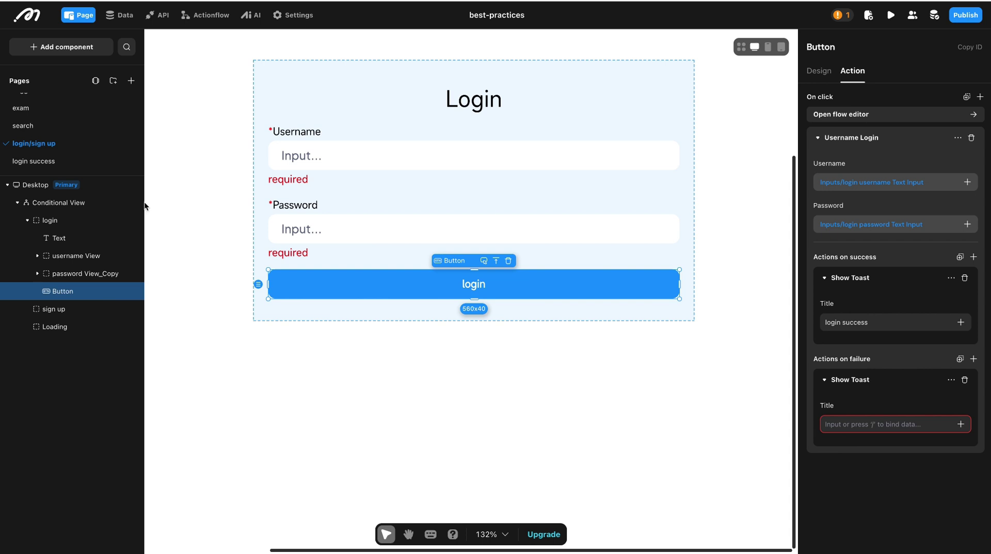
pyautogui.click(861, 425)
pyautogui.write('Login failed')
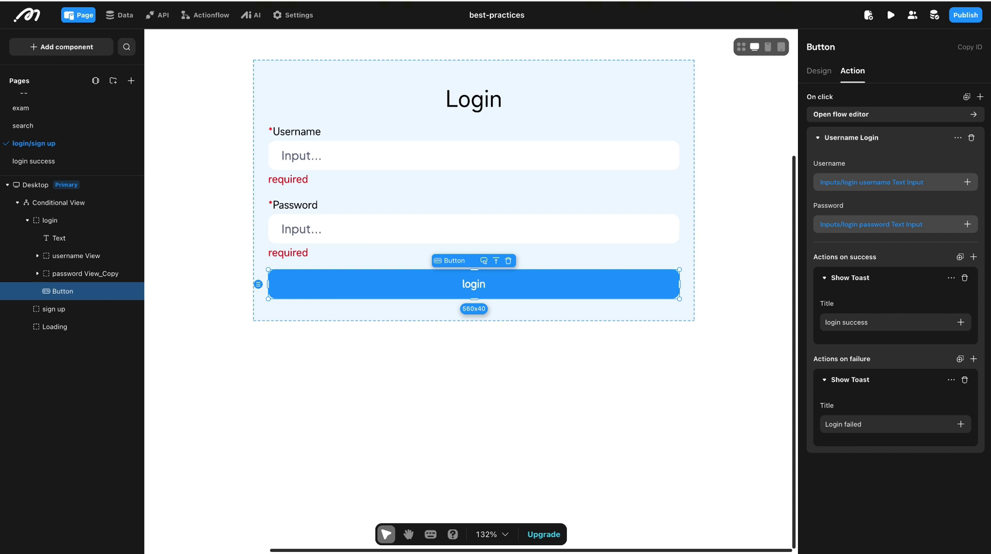
# Change the success toast to 'login successful' and add a text element below the button
pyautogui.click(871, 323)
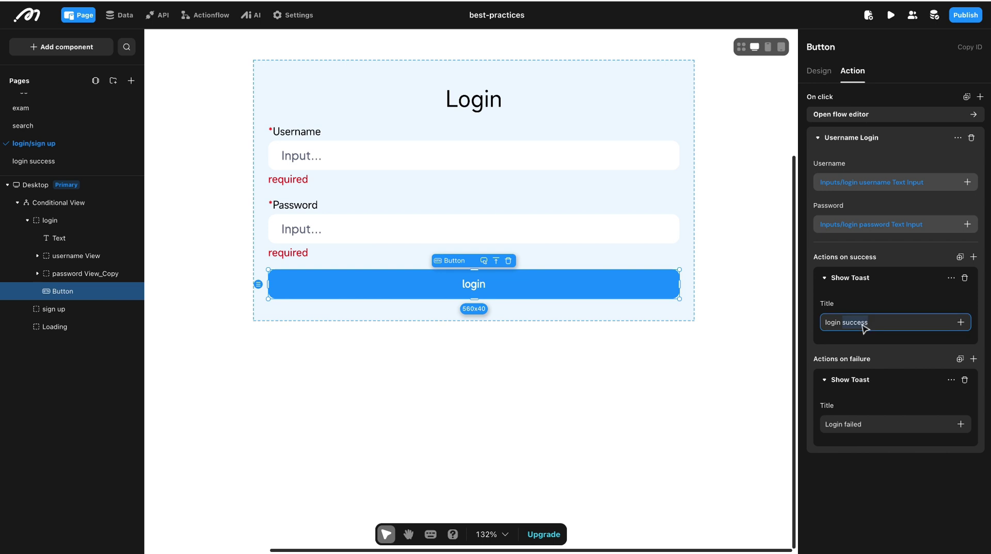
pyautogui.write('ful')
pyautogui.scroll(2, 642, 188)
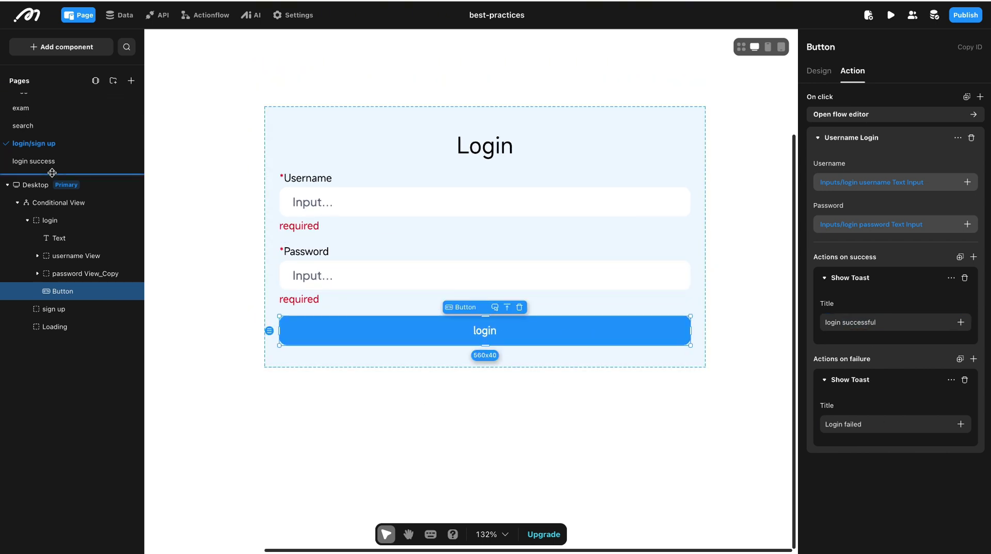
pyautogui.click(85, 47)
pyautogui.doubleClick(46, 139)
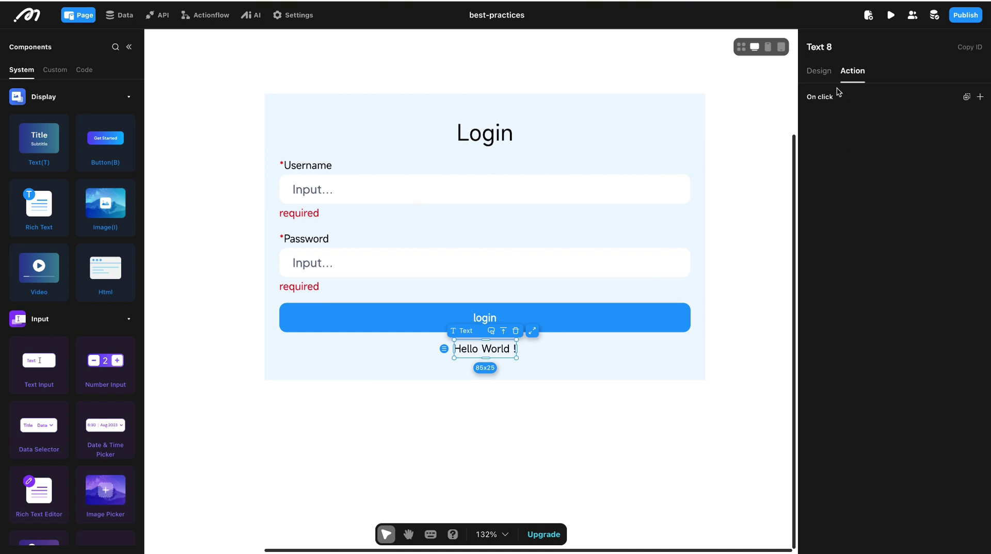
# Set the text to 'Don't have an account yet? Sign up now.', size 12, line height 1.5
pyautogui.click(820, 72)
pyautogui.click(876, 182)
pyautogui.hotkey('ctrl', 'a')
pyautogui.write("Don't have an account yet? Sign up now.")
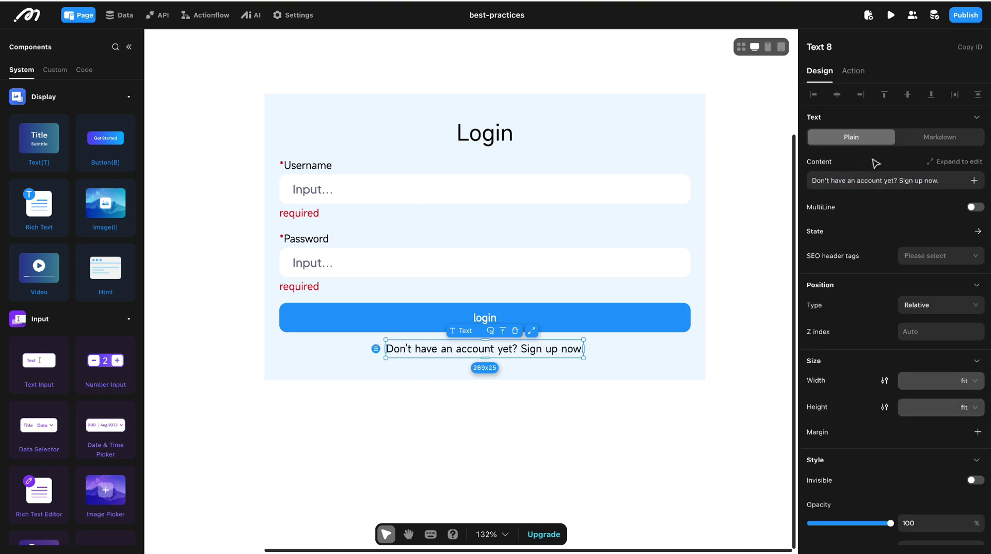
pyautogui.scroll(-5, 865, 316)
pyautogui.click(962, 399)
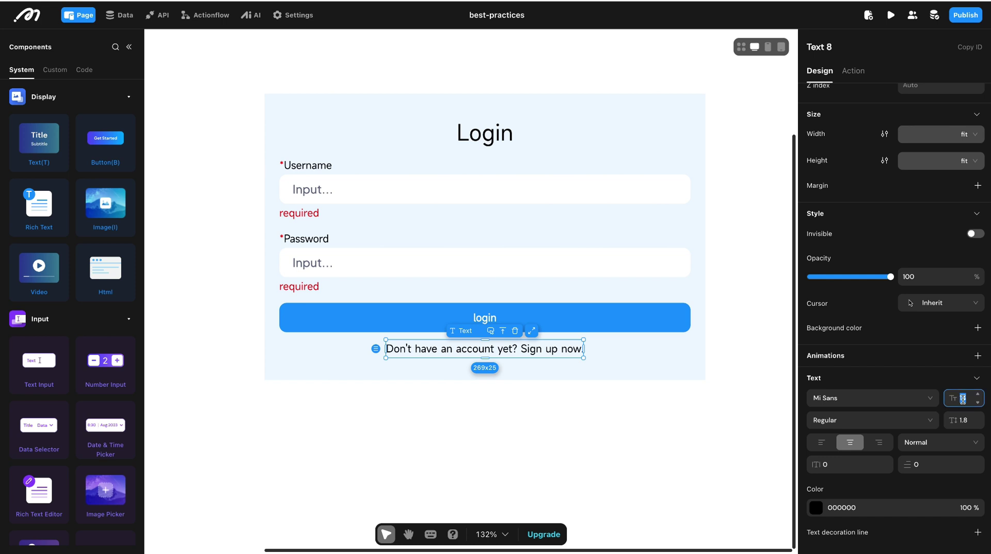
pyautogui.write('12')
pyautogui.click(963, 421)
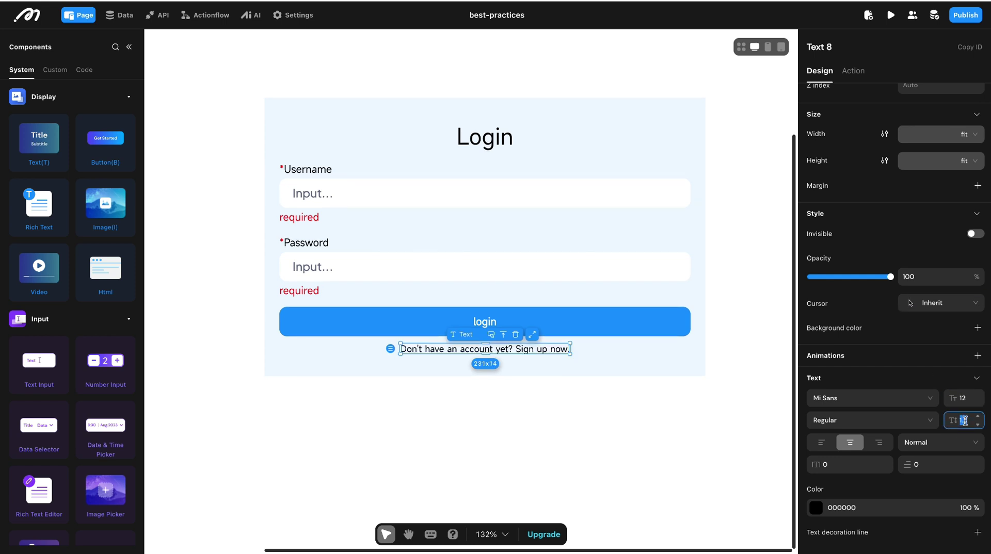
pyautogui.write('1.5')
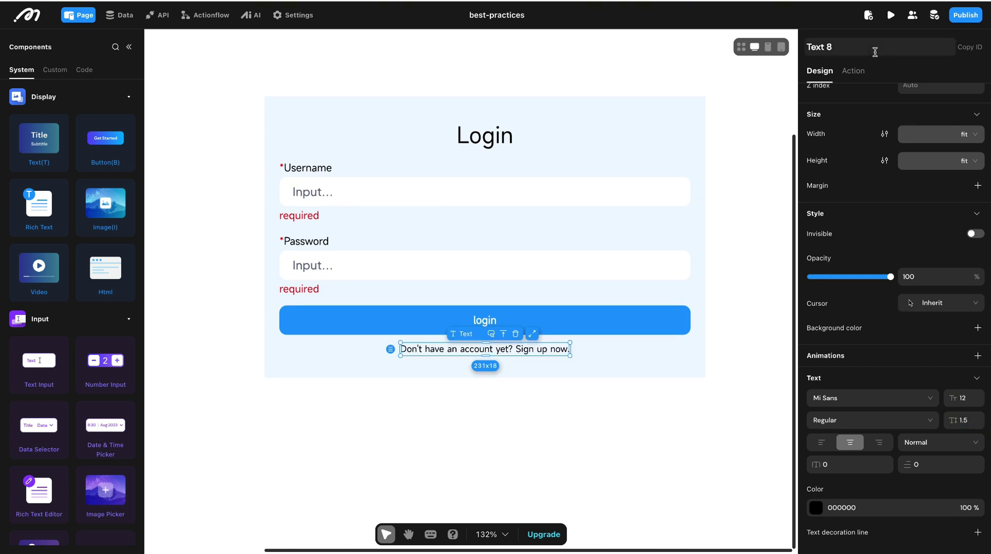
pyautogui.click(853, 70)
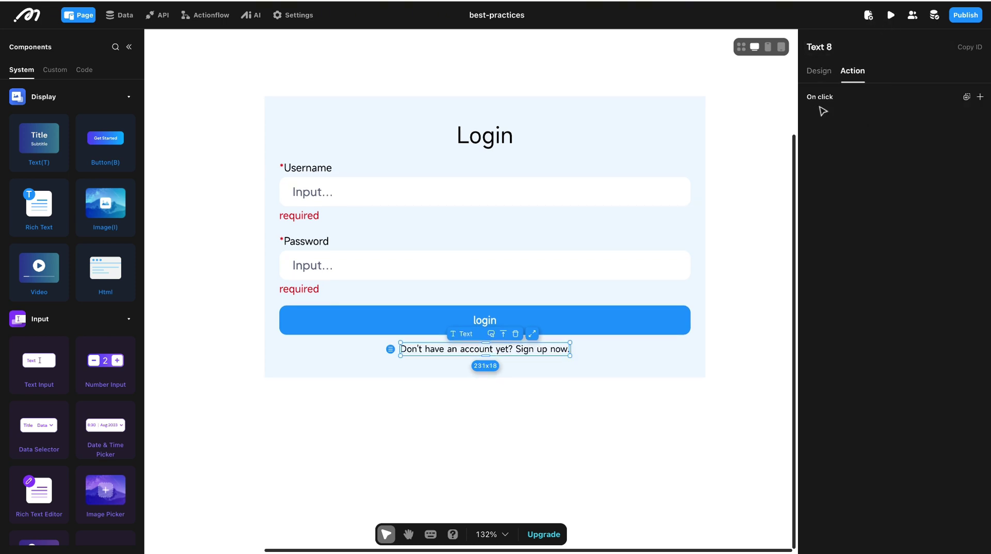
# Add a Switch View Case action so the sign-up prompt's click shows the Conditional View's sign up case
pyautogui.click(980, 97)
pyautogui.write('switch')
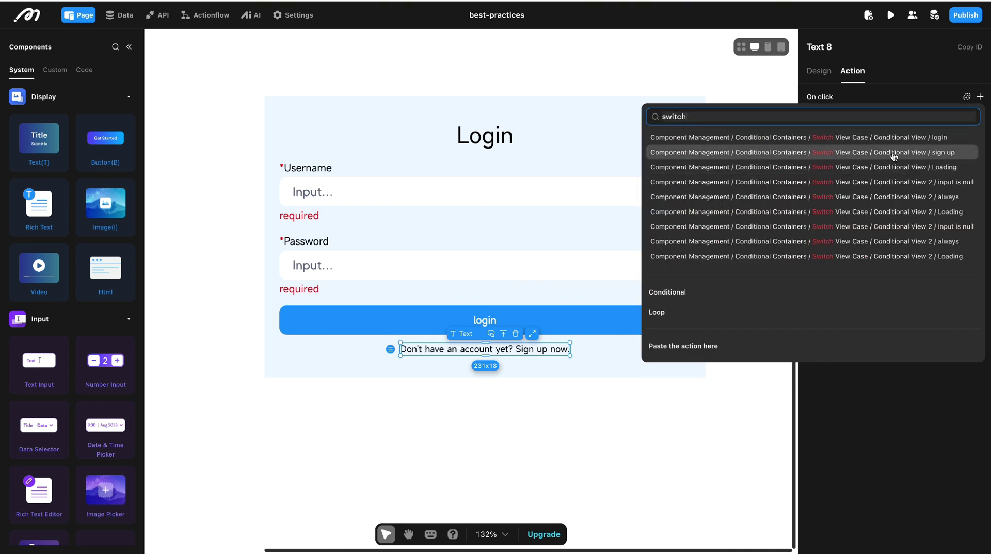
pyautogui.click(893, 152)
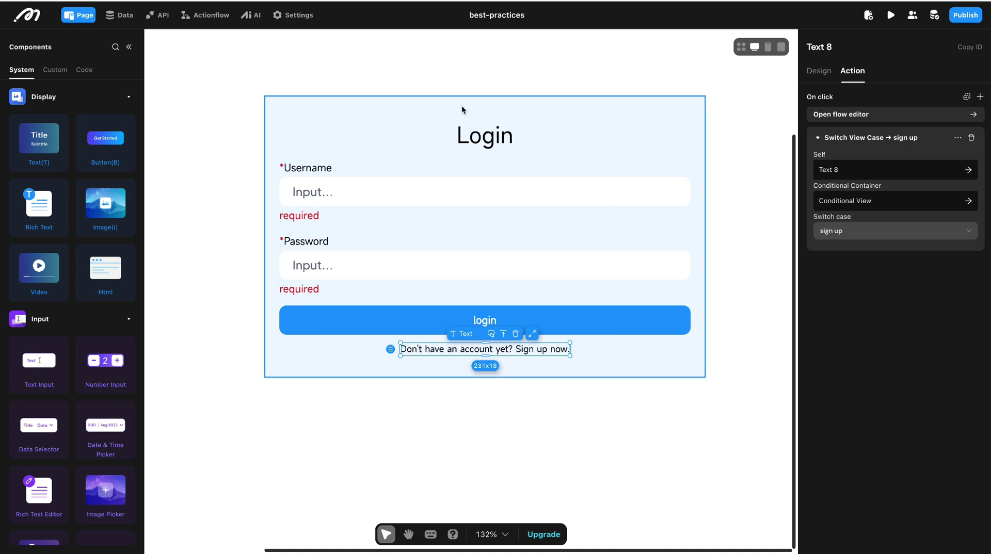
pyautogui.click(130, 47)
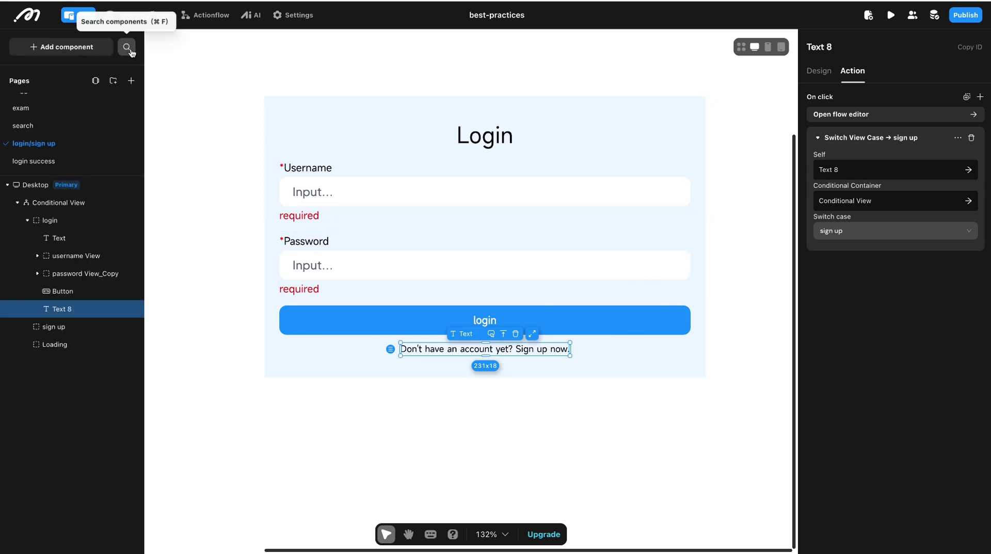
# Copy the login case's form components into the empty sign up case
pyautogui.click(65, 238)
pyautogui.keyDown('shift'); pyautogui.click(72, 308); pyautogui.keyUp('shift')
pyautogui.hotkey('ctrl', 'c')
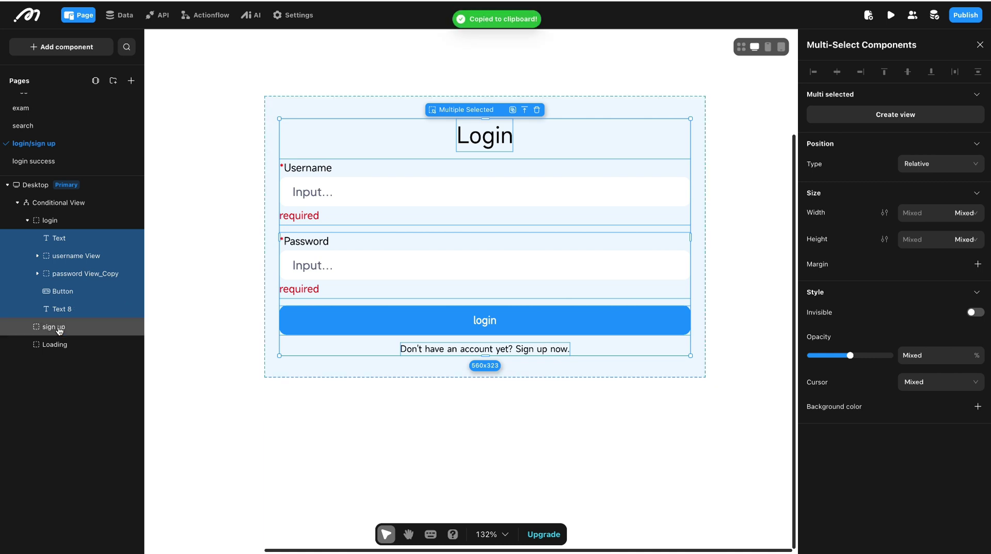
pyautogui.click(60, 328)
pyautogui.hotkey('ctrl', 'v')
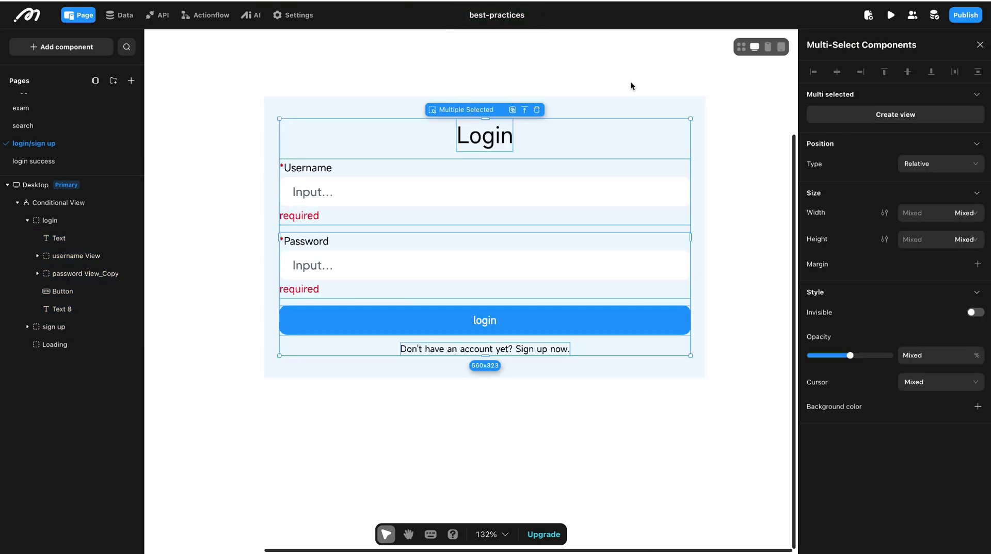
# Change the pasted heading's content to 'Sign up'
pyautogui.click(490, 143)
pyautogui.click(820, 71)
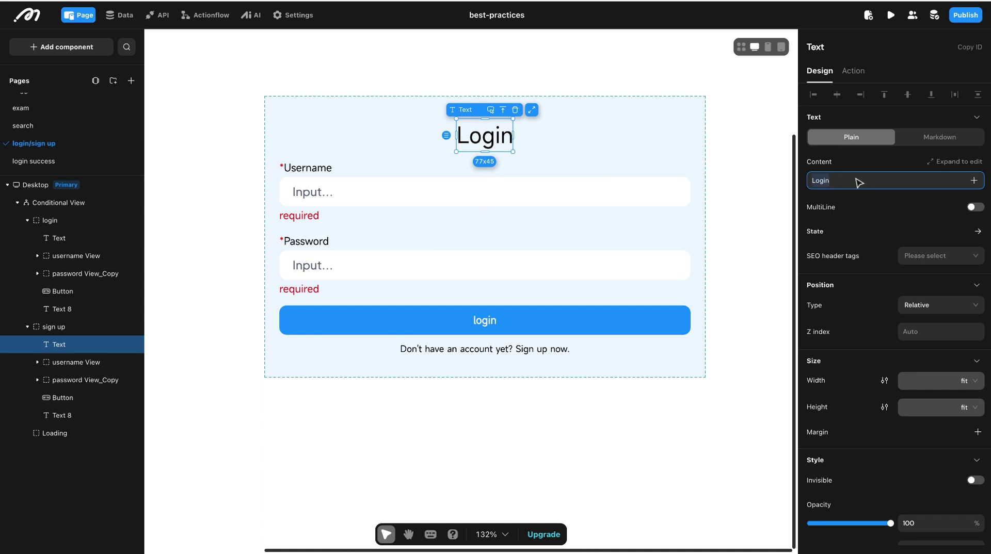
pyautogui.write('Sign up')
pyautogui.press('Return')
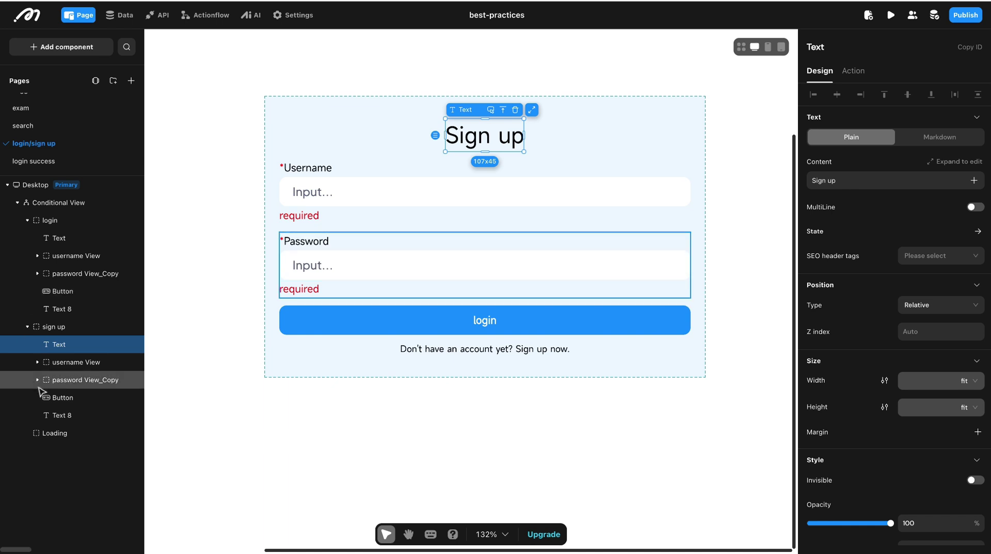
pyautogui.click(82, 381)
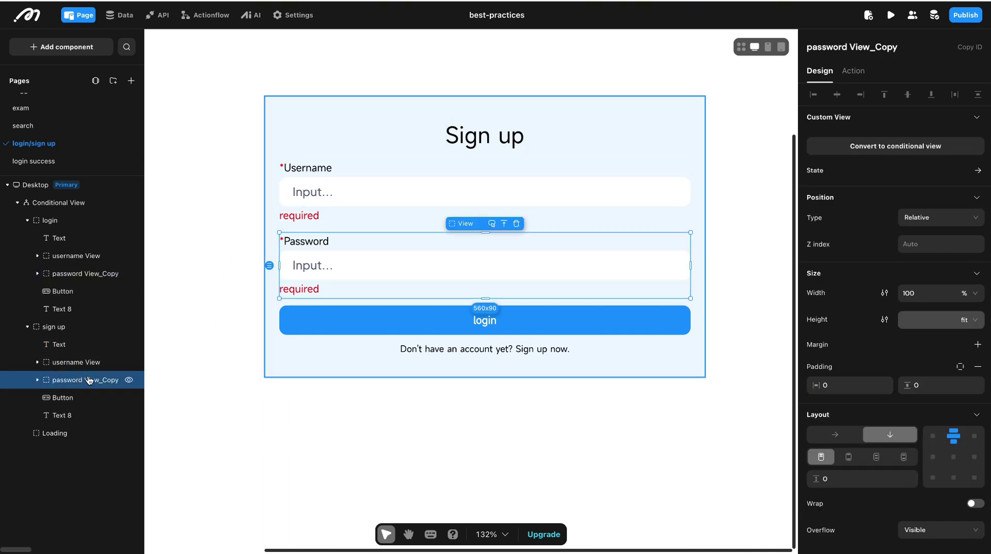
# Duplicate the password field into the sign up case and place it above the button
pyautogui.hotkey('ctrl', 'c')
pyautogui.click(69, 328)
pyautogui.hotkey('ctrl', 'v')
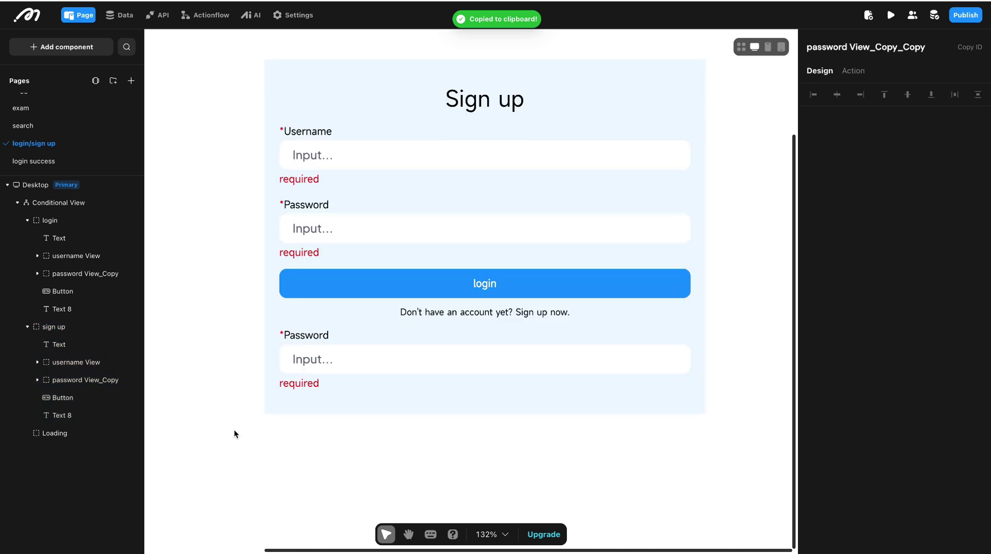
pyautogui.moveTo(77, 433); pyautogui.dragTo(75, 400)
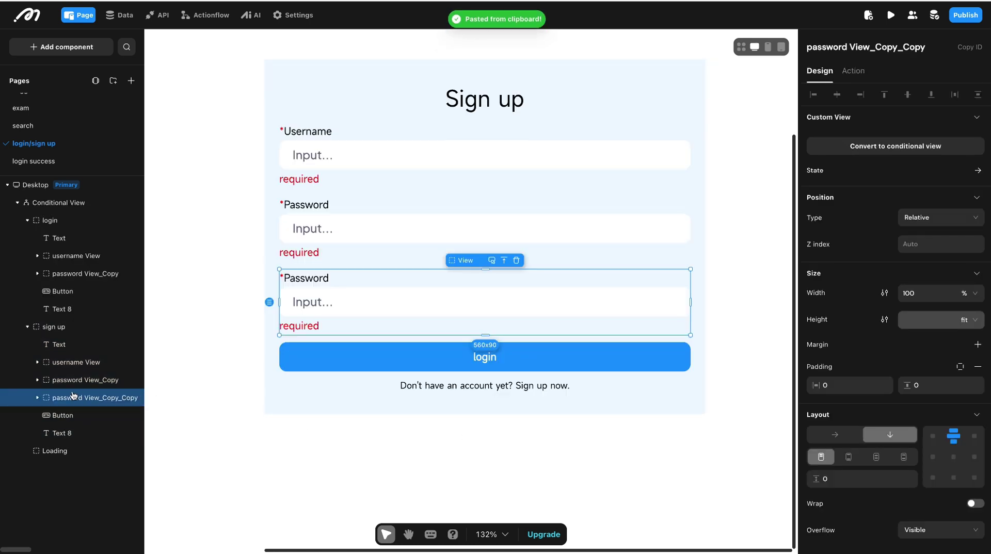
# Rename the new field's input to 'signup confirm password Text Input'
pyautogui.click(85, 439)
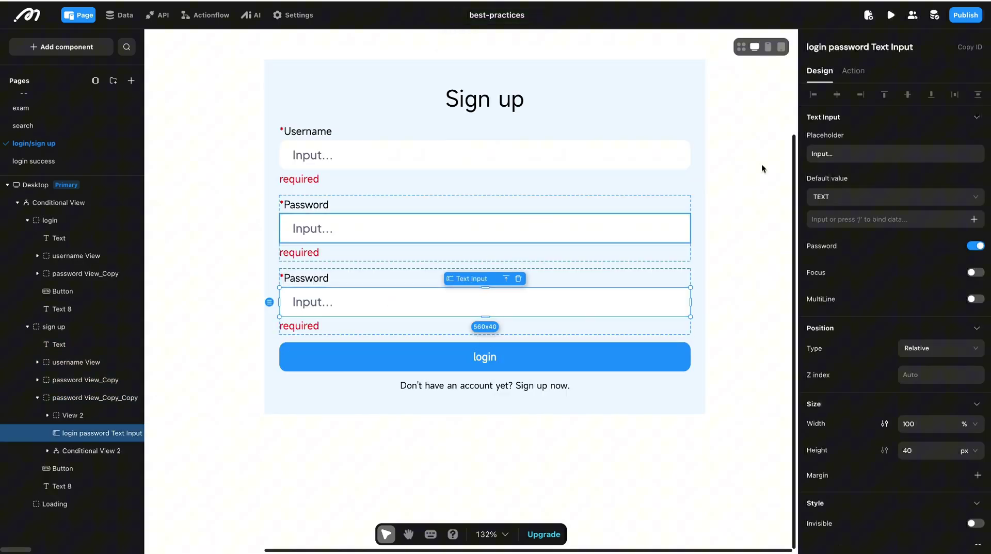
pyautogui.doubleClick(847, 47)
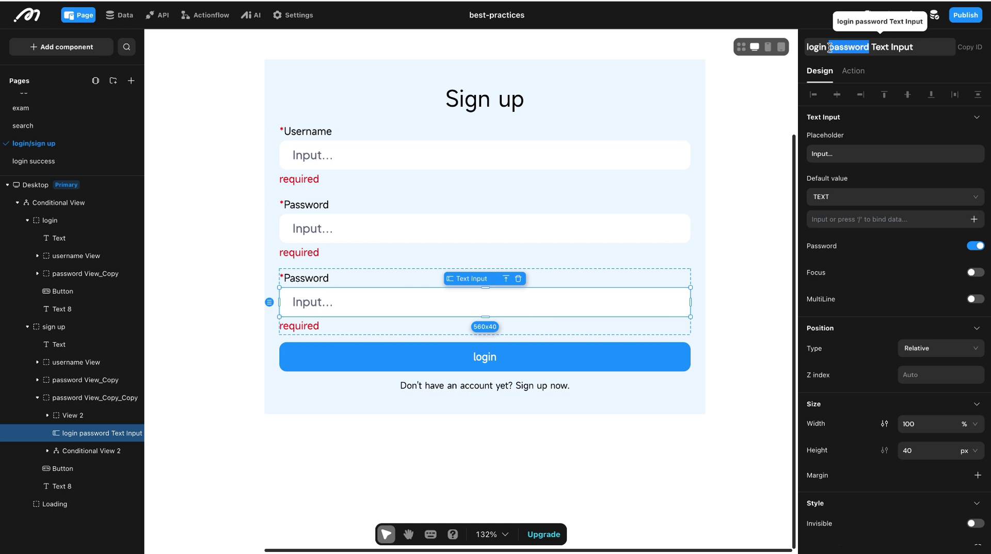
pyautogui.click(829, 47)
pyautogui.write('com')
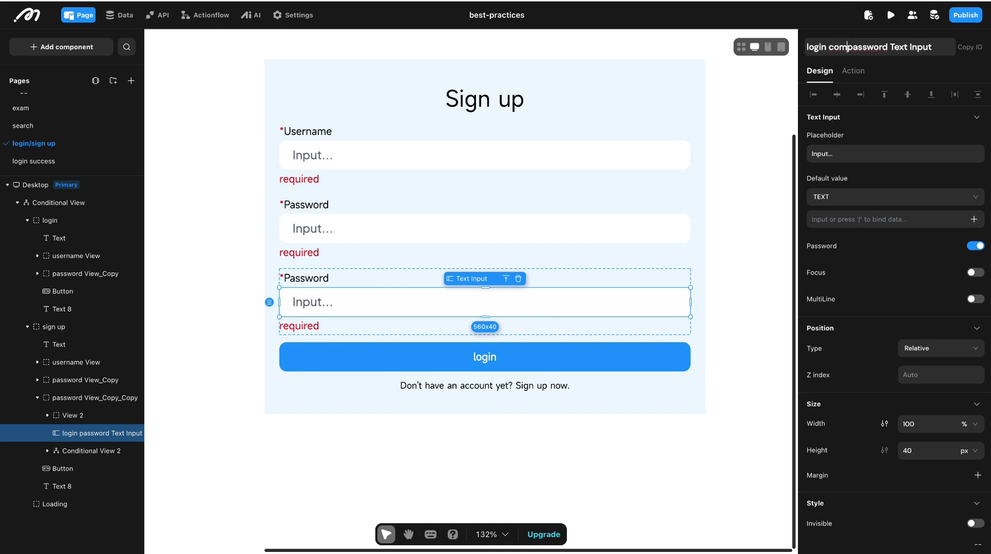
pyautogui.write('firm')
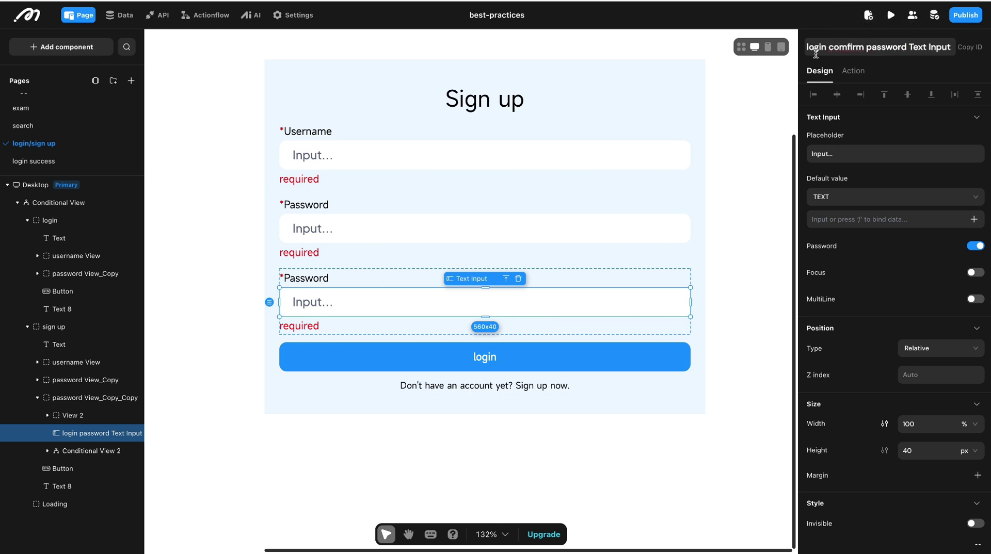
pyautogui.click(846, 47)
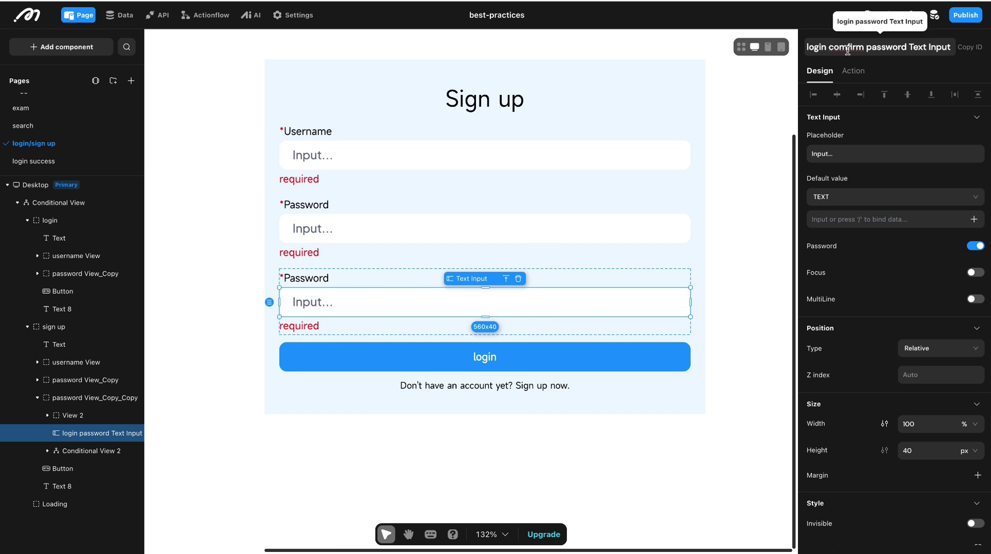
pyautogui.press('BackSpace')
pyautogui.write('n')
pyautogui.doubleClick(815, 47)
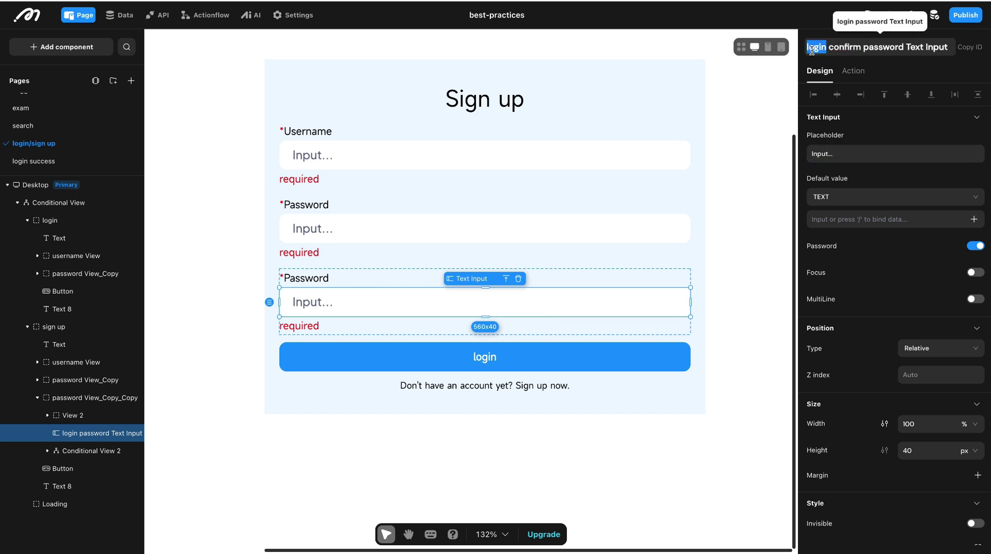
pyautogui.write('signup')
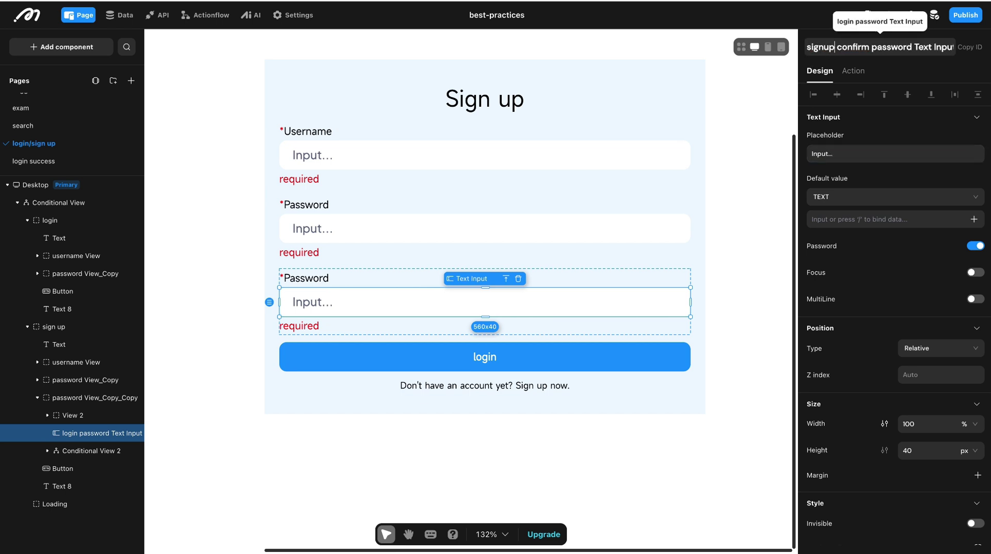
pyautogui.doubleClick(818, 47)
pyautogui.hotkey('ctrl', 'c')
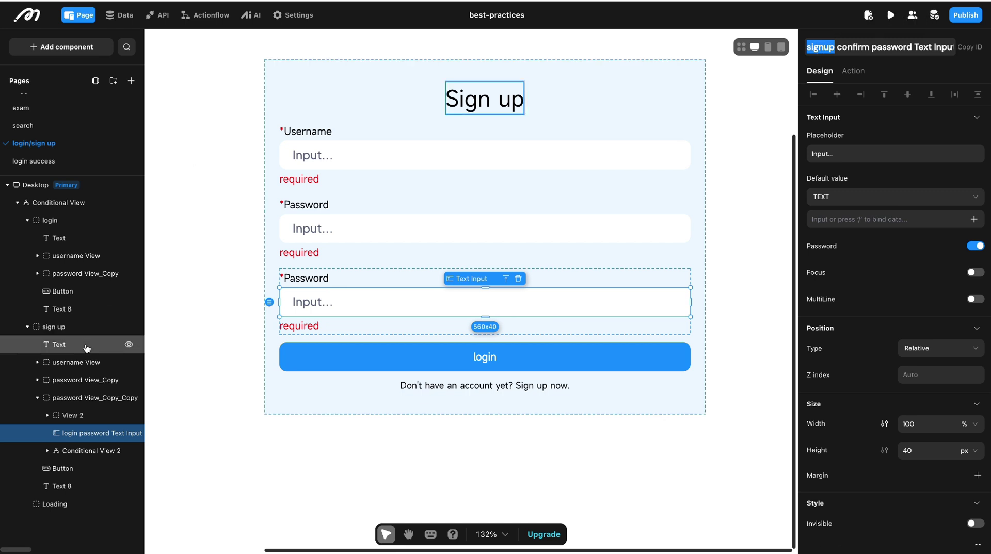
# Rename the Username and Password inputs to 'signup username' and 'signup password' Text Input
pyautogui.click(415, 163)
pyautogui.doubleClick(818, 47)
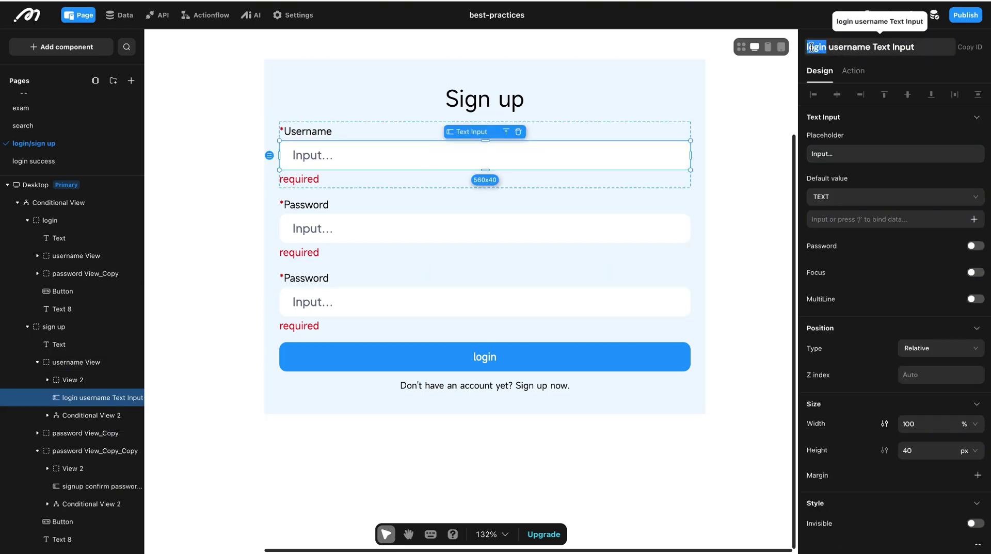
pyautogui.hotkey('ctrl', 'v')
pyautogui.click(338, 224)
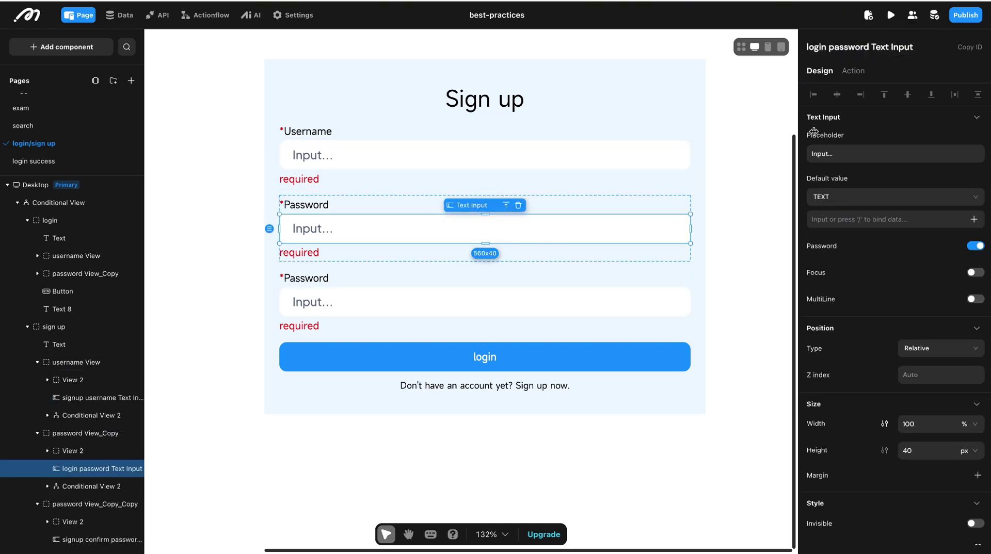
pyautogui.doubleClick(818, 47)
pyautogui.hotkey('ctrl', 'v')
pyautogui.click(490, 306)
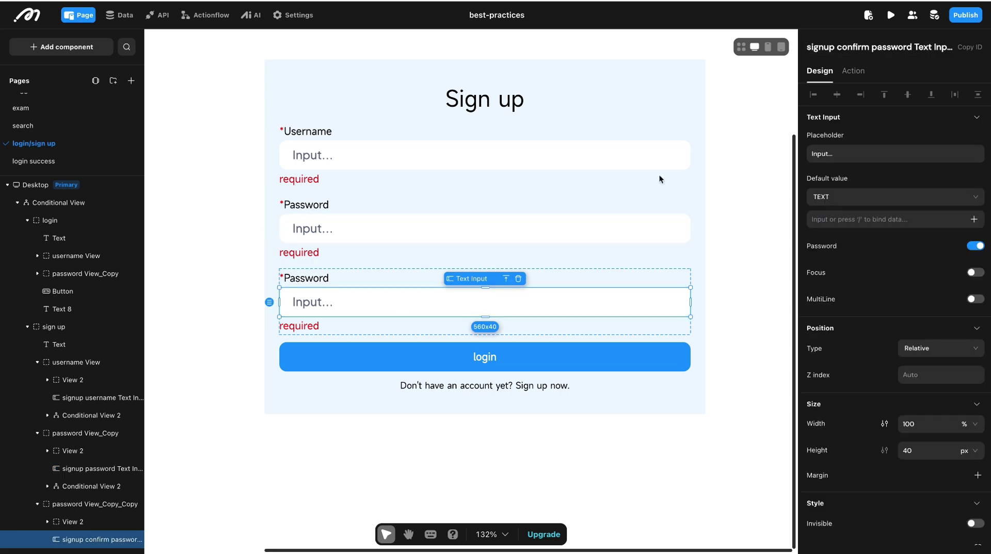
pyautogui.click(302, 277)
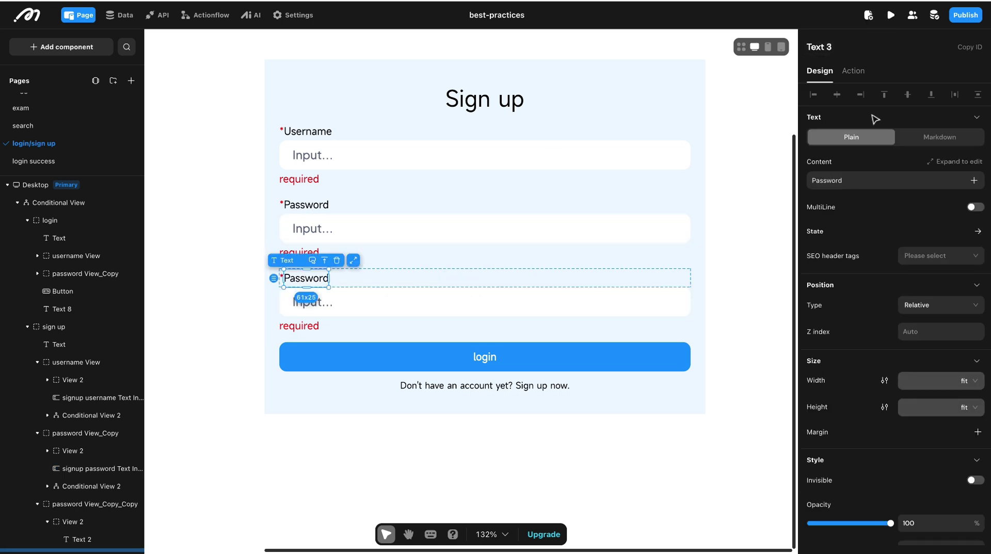
# Change the third field's label to 'Confirm Password'
pyautogui.click(819, 183)
pyautogui.write('confirm')
pyautogui.click(816, 180)
pyautogui.press('BackSpace')
pyautogui.write('C')
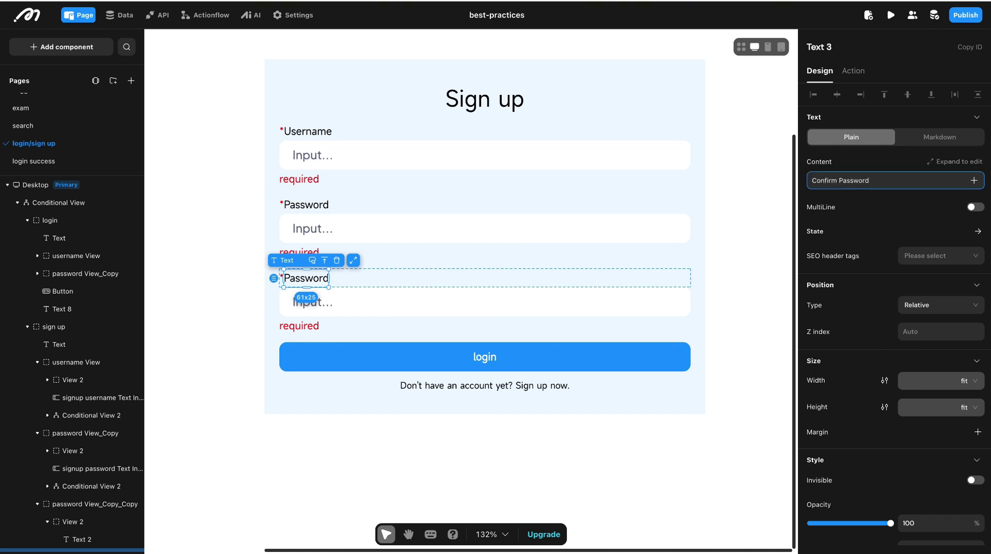
# Change the sign-up form's button label to 'sign up'
pyautogui.click(560, 366)
pyautogui.press('BackSpace')
pyautogui.press('BackSpace')
pyautogui.press('BackSpace')
pyautogui.press('BackSpace')
pyautogui.press('BackSpace')
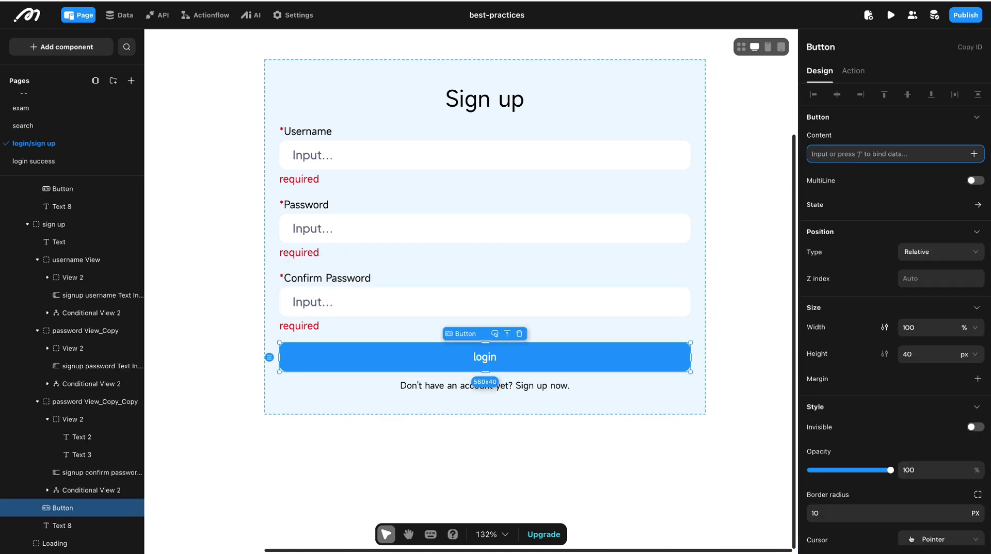
pyautogui.write('sign up')
# Replace the footer prompt with 'Already have an account? Log in.'
pyautogui.click(548, 385)
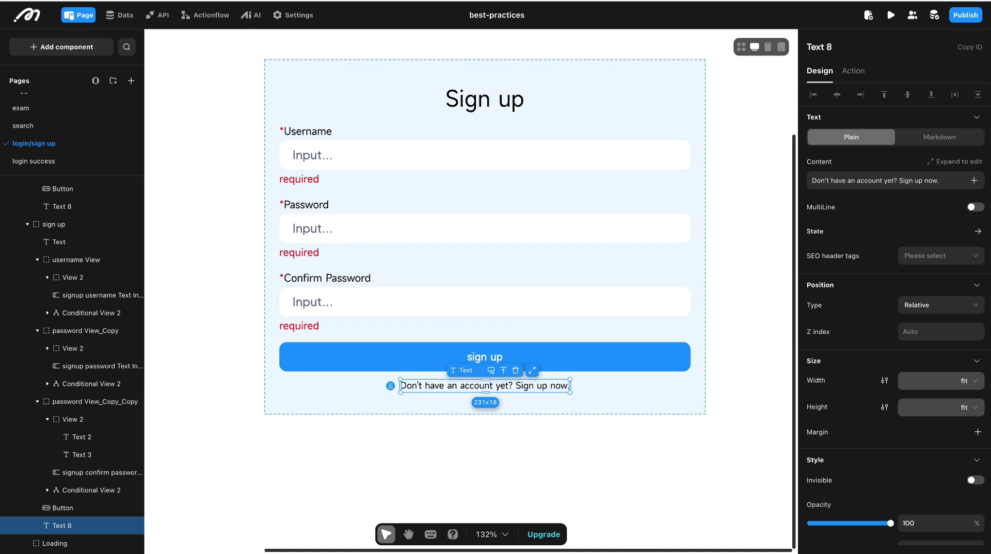
pyautogui.click(951, 183)
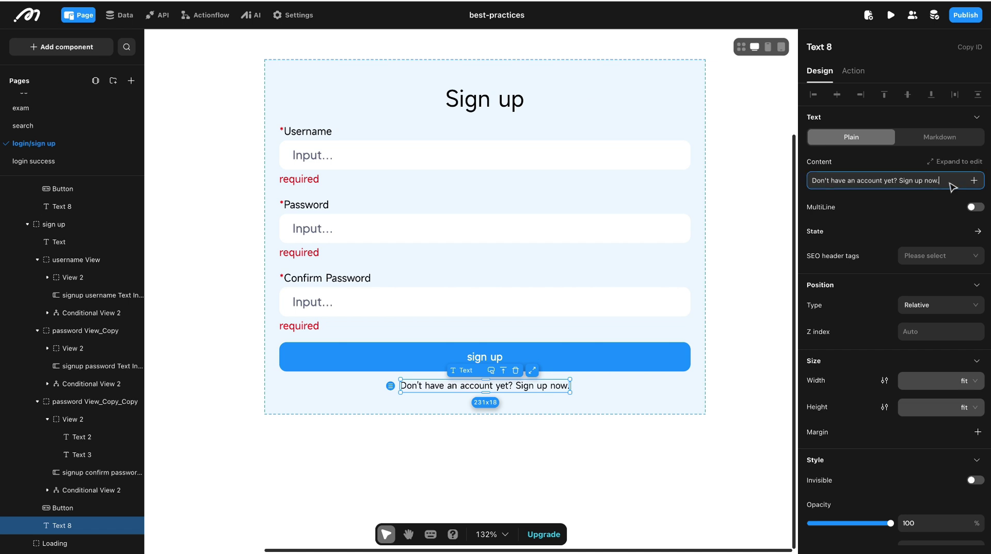
pyautogui.press('super+a')
pyautogui.write('Already have an account? Log in.')
pyautogui.scroll(-5, 902, 198)
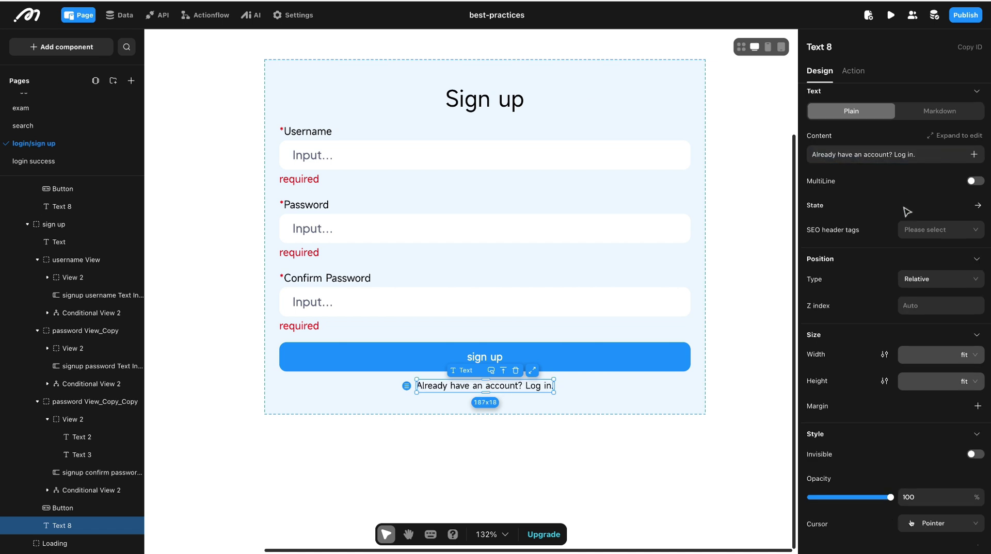
pyautogui.scroll(1, 611, 289)
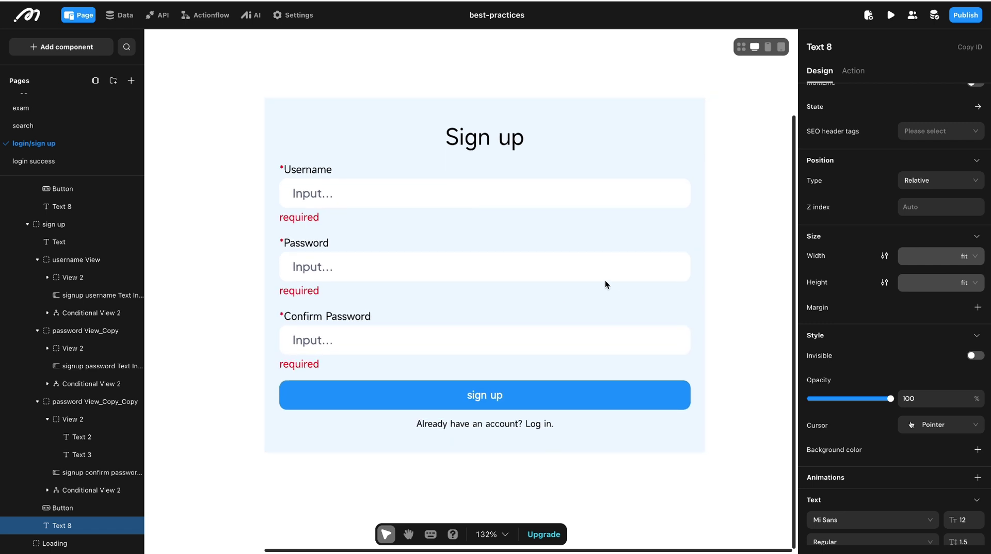
pyautogui.scroll(-1, 561, 336)
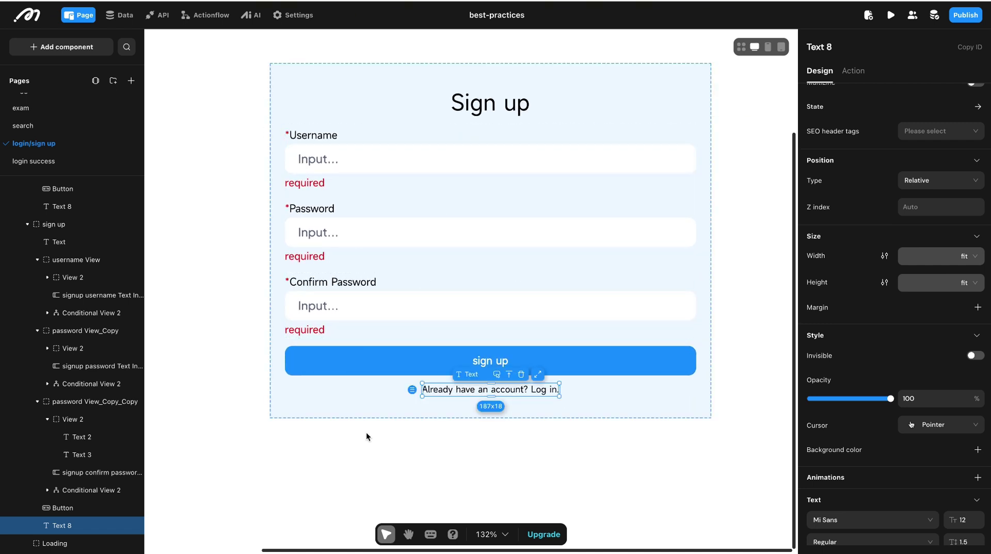
# Select the confirm-password error's 'input is null' case and open its condition settings
pyautogui.click(336, 282)
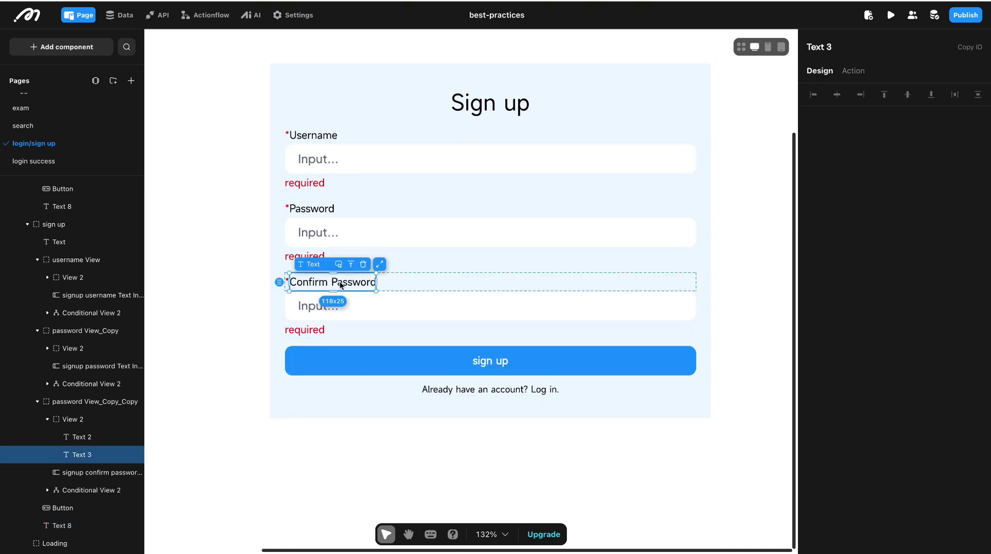
pyautogui.click(439, 306)
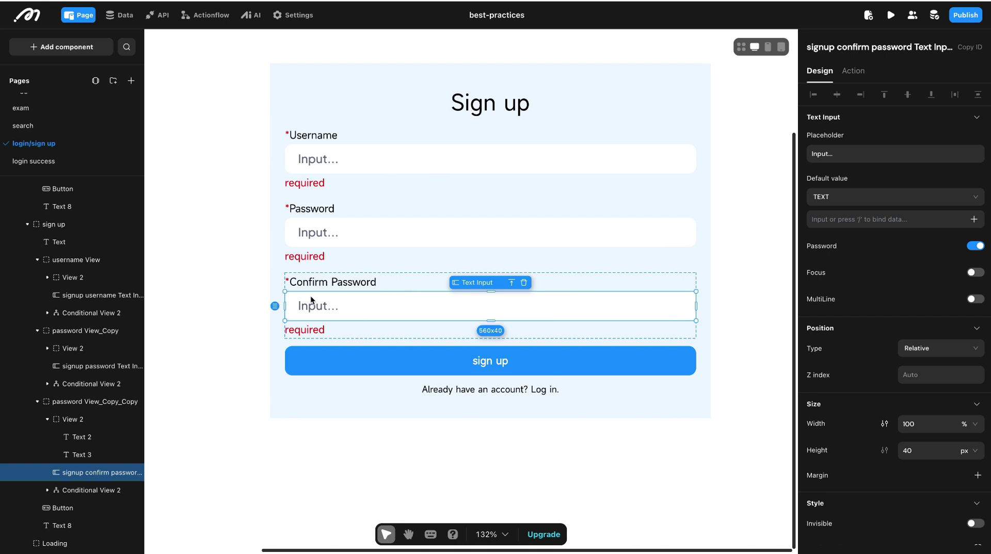
pyautogui.click(312, 329)
pyautogui.click(407, 305)
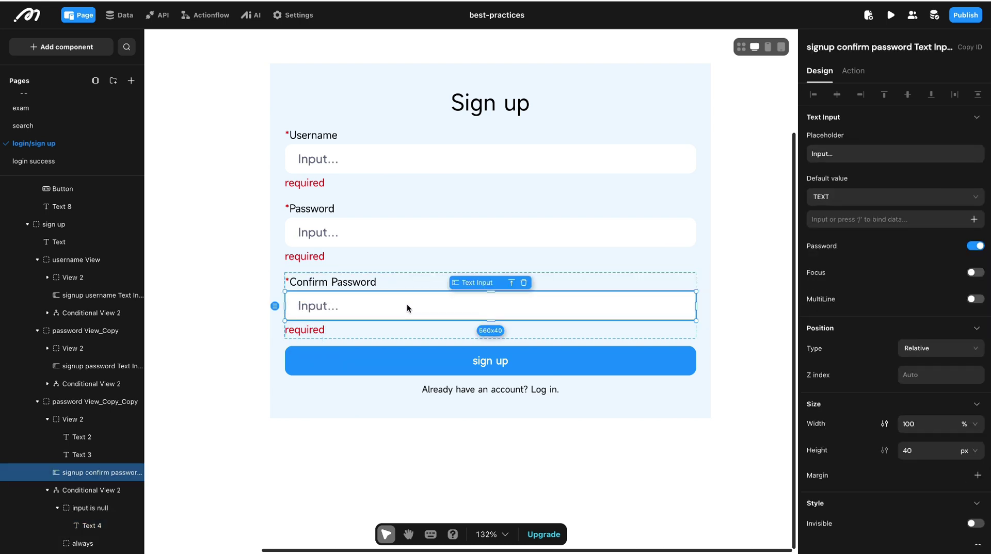
pyautogui.click(305, 332)
pyautogui.scroll(-2, 77, 404)
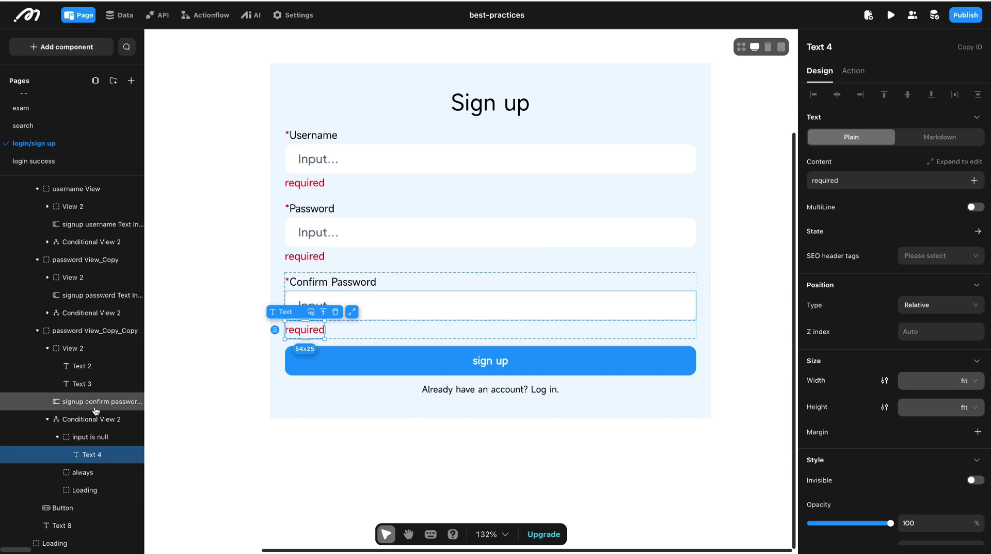
pyautogui.click(610, 328)
pyautogui.click(964, 73)
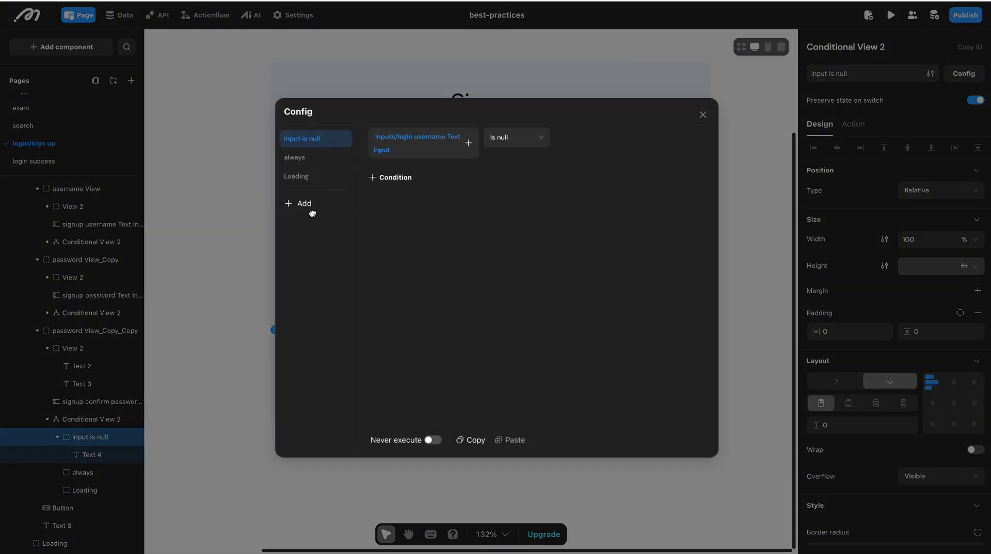
# Add a new case named 'passwords don't match'
pyautogui.click(307, 206)
pyautogui.hotkey('ctrl', 'a')
pyautogui.press('BackSpace')
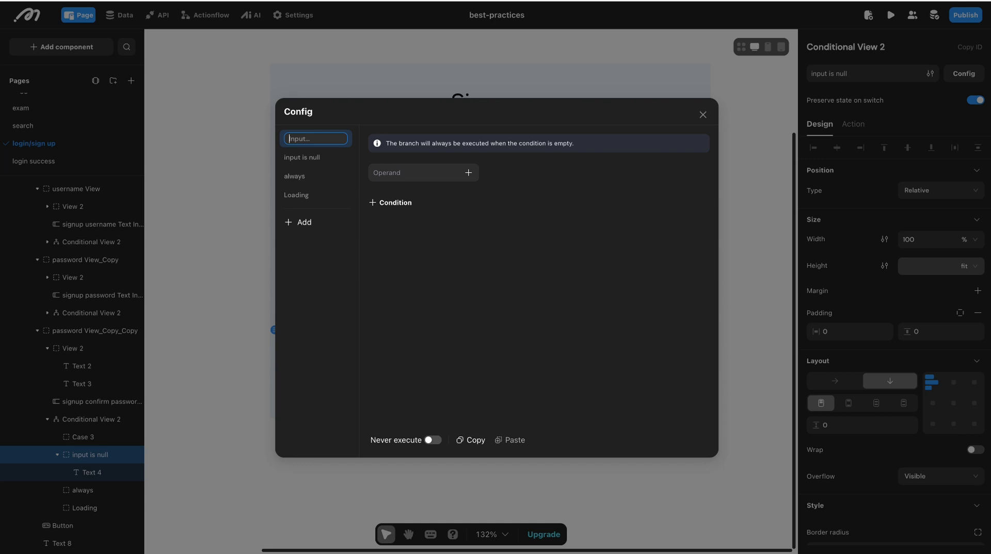
pyautogui.press('Escape')
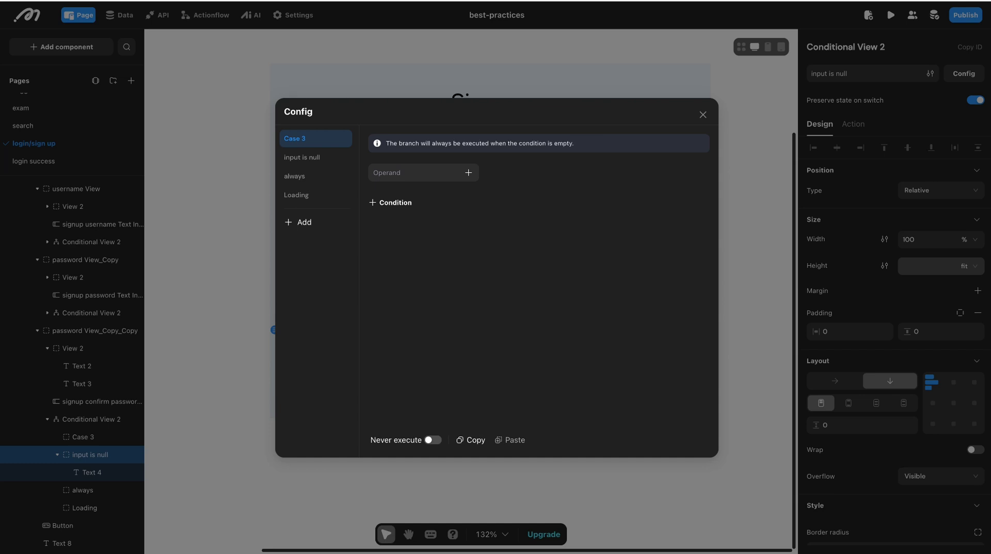
pyautogui.click(324, 138)
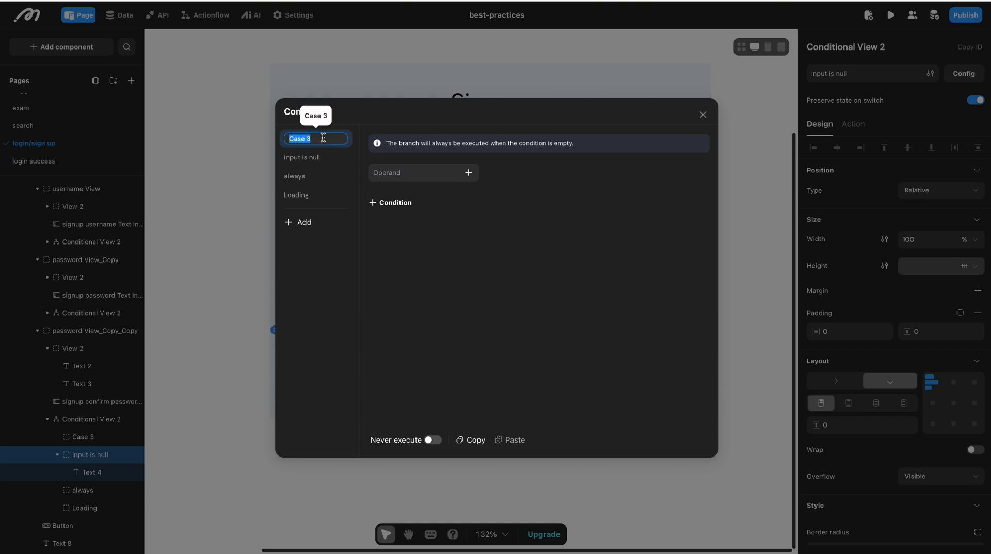
pyautogui.write("don't match")
pyautogui.press('Home')
pyautogui.write('password')
pyautogui.press('Return')
# Make it true when signup password is not equal to signup confirm password, ordered after 'input is null'
pyautogui.click(468, 172)
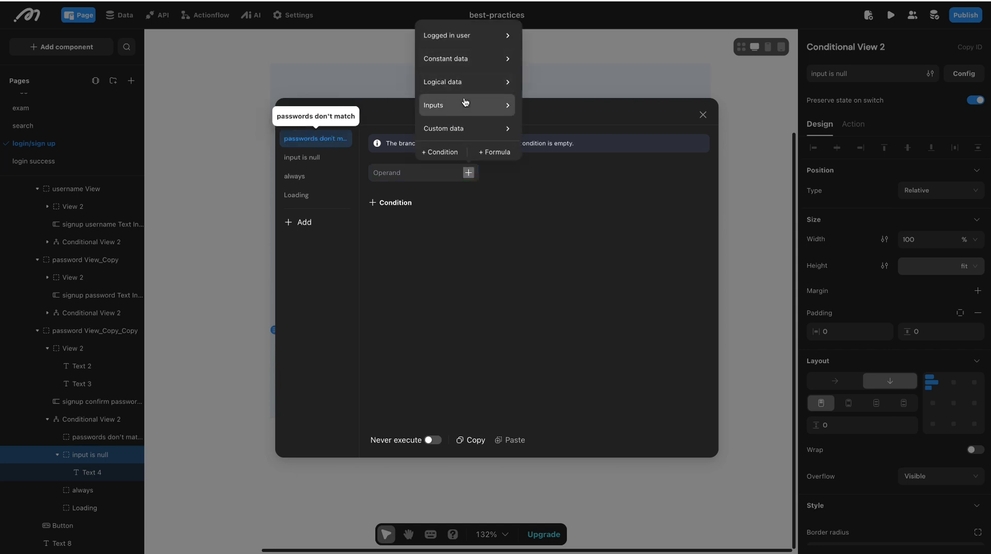
pyautogui.moveTo(465, 102)
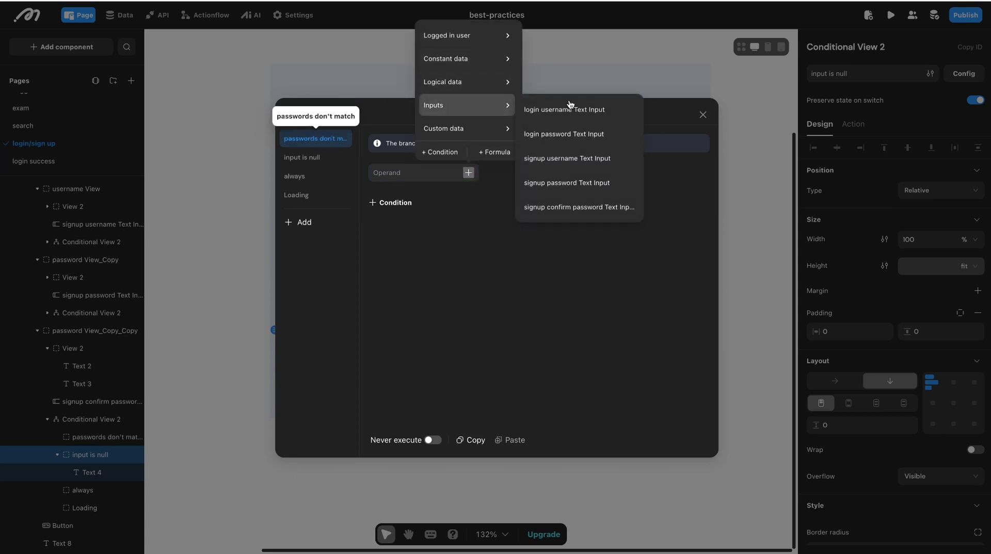
pyautogui.click(587, 185)
pyautogui.click(533, 138)
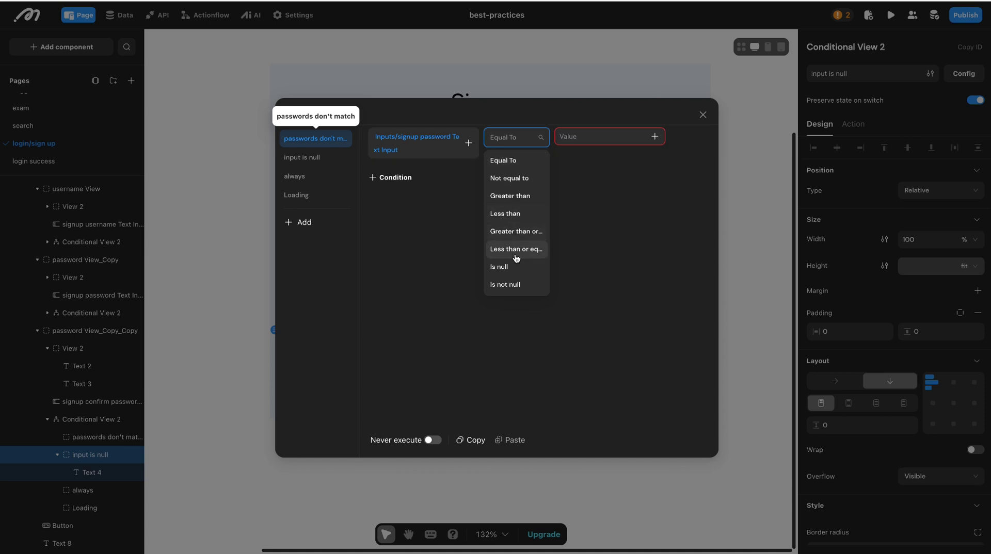
pyautogui.click(511, 178)
pyautogui.click(655, 136)
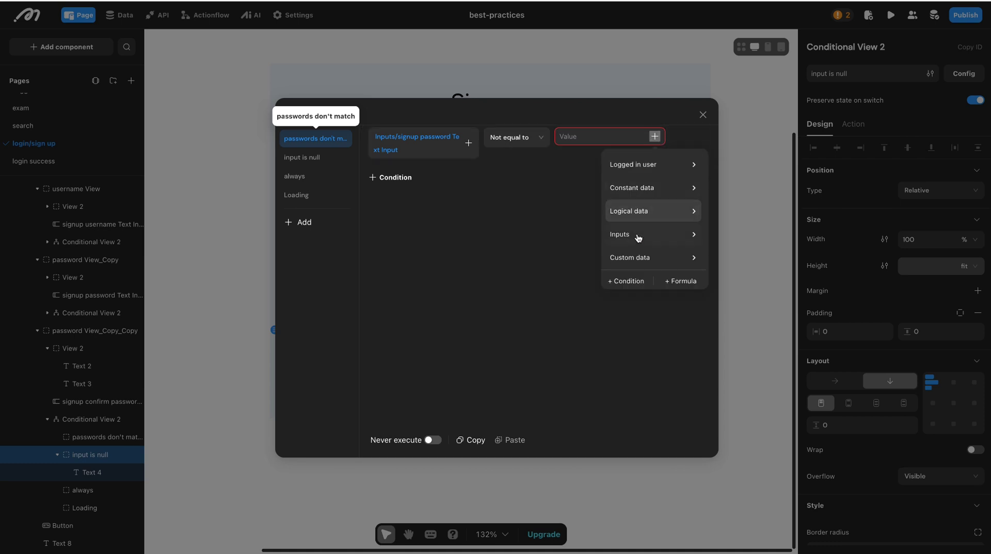
pyautogui.moveTo(639, 237)
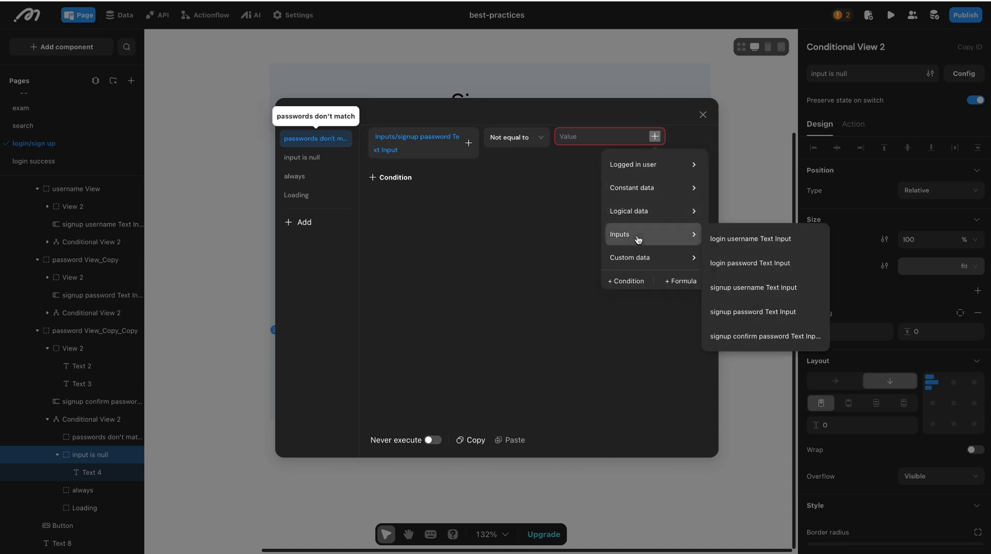
pyautogui.click(753, 337)
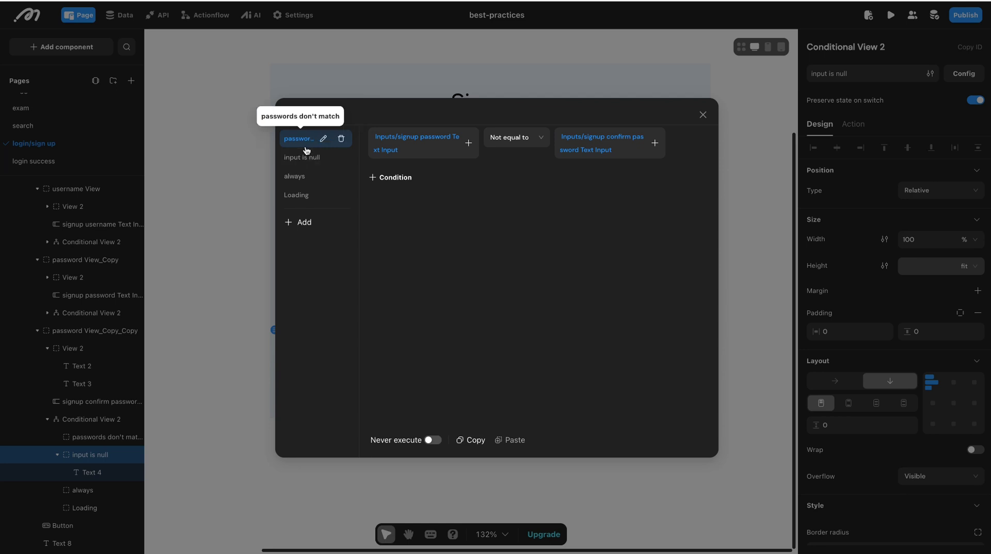
pyautogui.moveTo(295, 159); pyautogui.dragTo(291, 139)
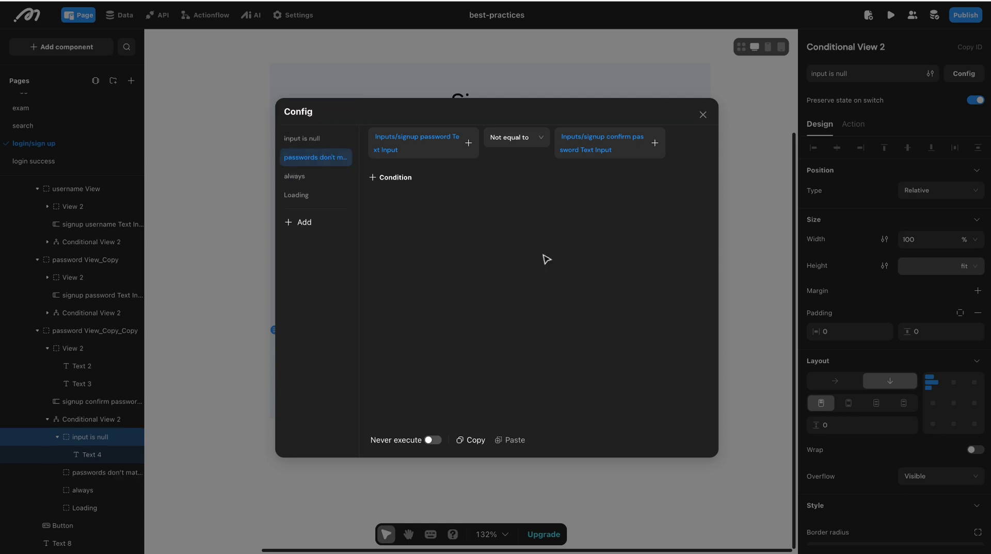
pyautogui.click(702, 116)
# Copy the red required message into the 'passwords don't match' case, reading 'The passwords do not match.'
pyautogui.scroll(-1, 88, 454)
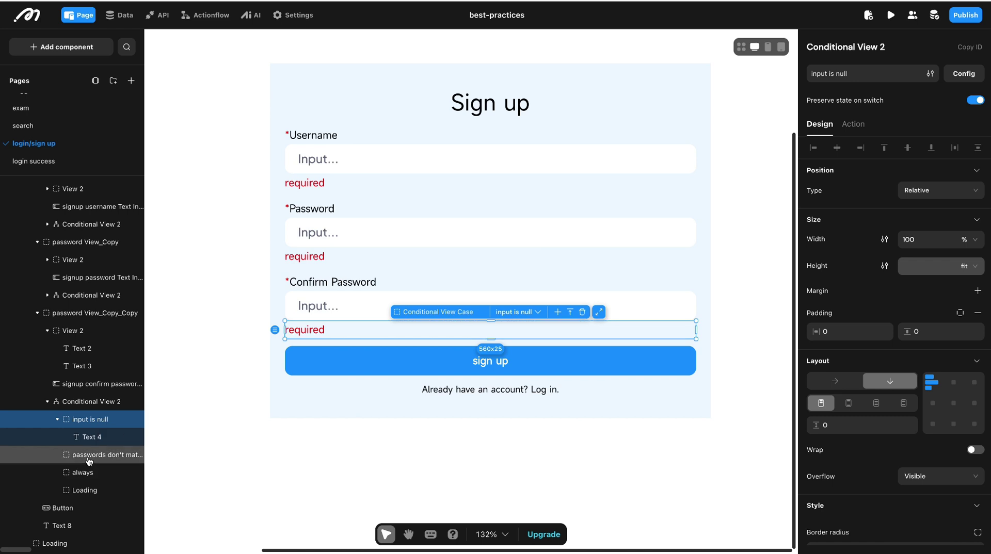
pyautogui.click(89, 455)
pyautogui.click(89, 436)
pyautogui.hotkey('ctrl', 'c')
pyautogui.click(89, 456)
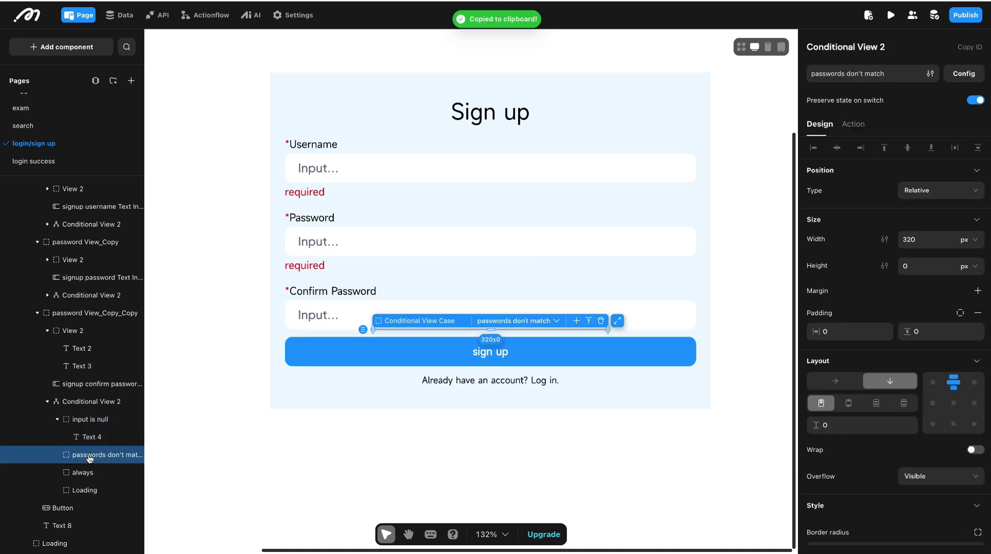
pyautogui.hotkey('ctrl', 'v')
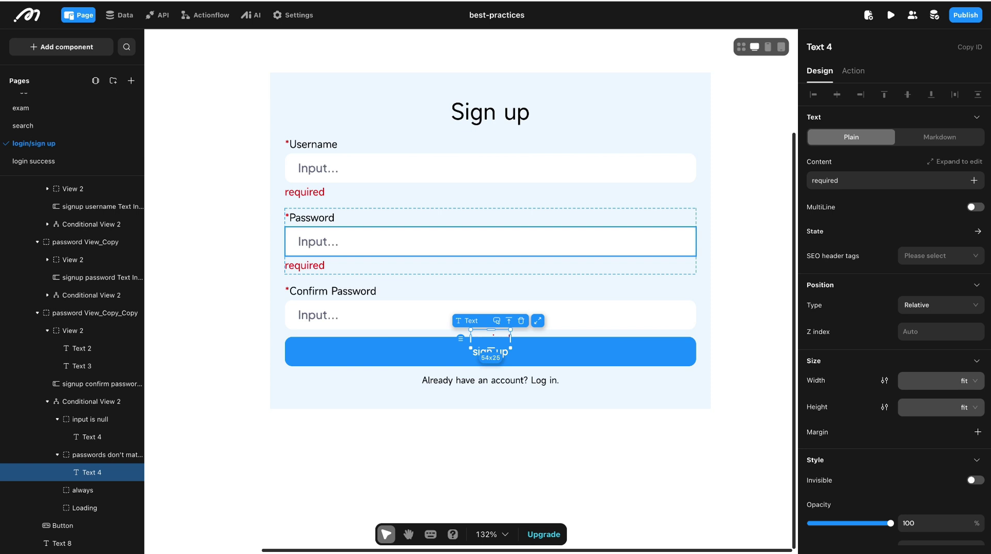
pyautogui.click(860, 184)
pyautogui.hotkey('ctrl', 'a')
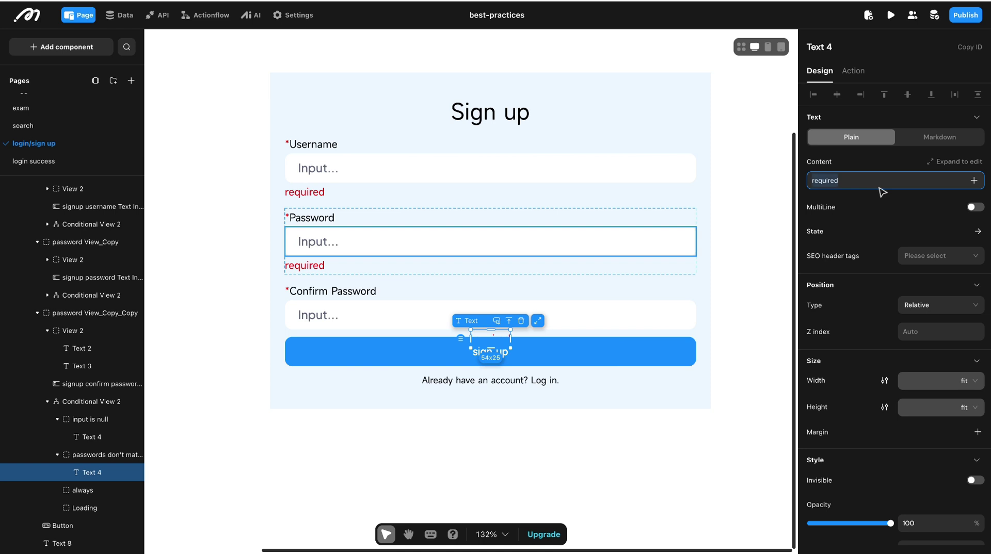
pyautogui.hotkey('ctrl', 'v')
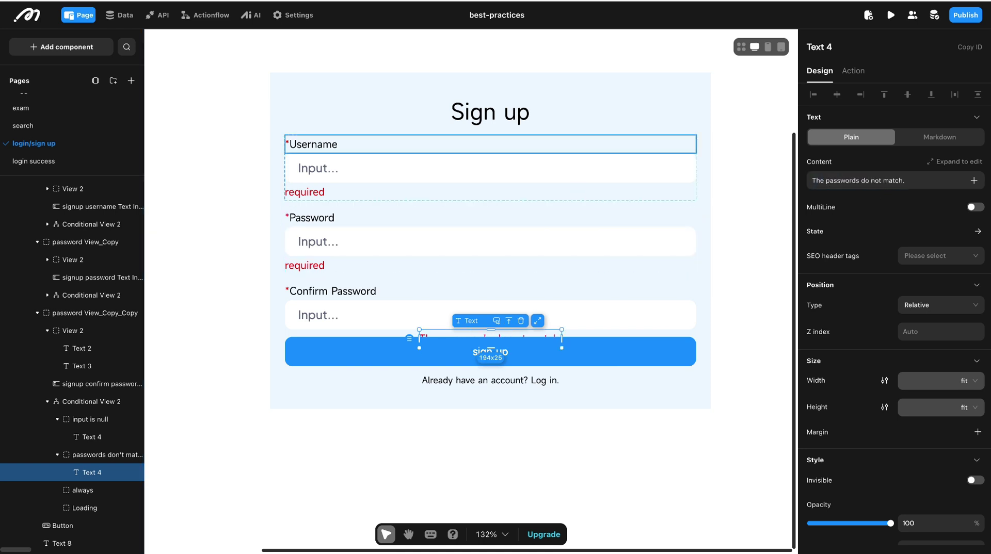
# Set the case to fit-content height, 100% width, and left alignment
pyautogui.click(108, 456)
pyautogui.click(966, 266)
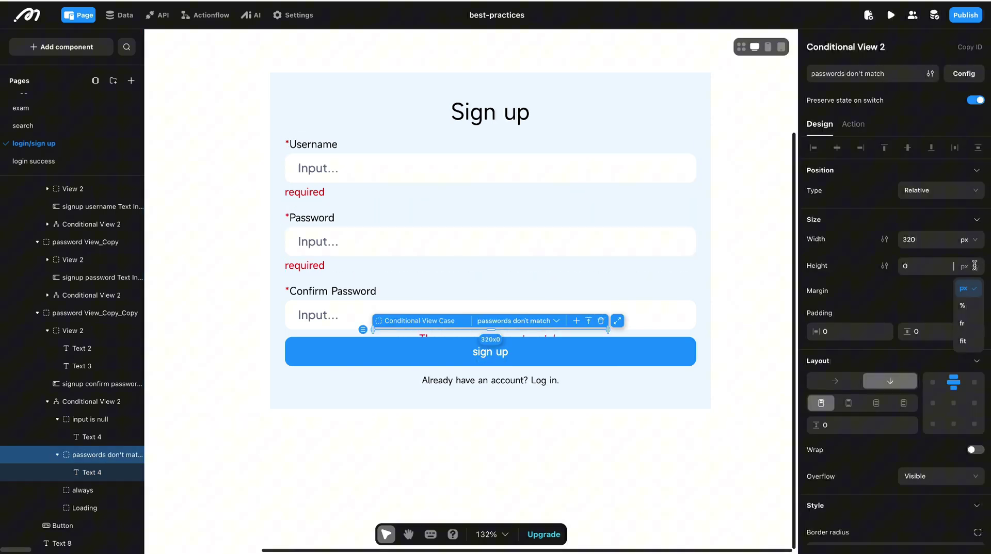
pyautogui.click(963, 343)
pyautogui.click(964, 239)
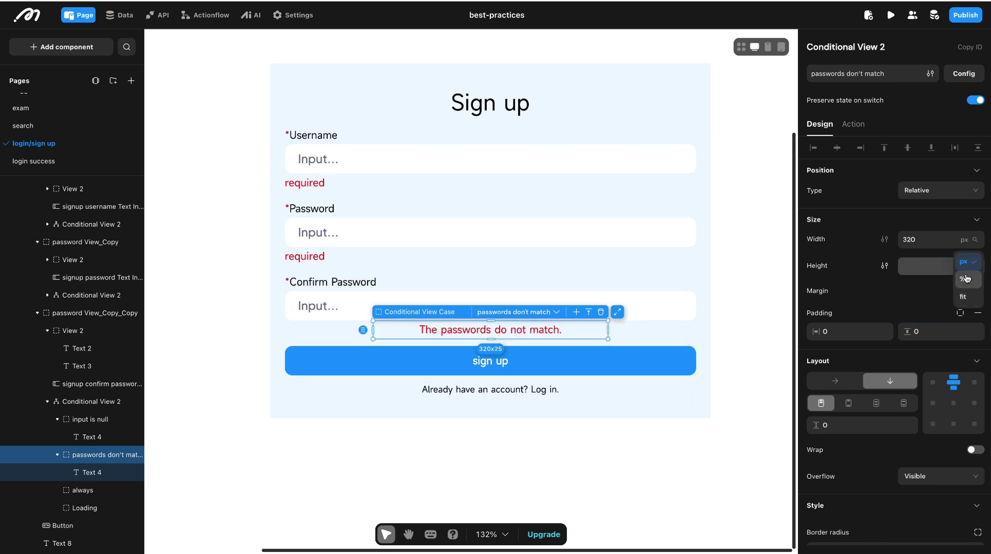
pyautogui.click(966, 279)
pyautogui.click(914, 240)
pyautogui.write('100')
pyautogui.press('Return')
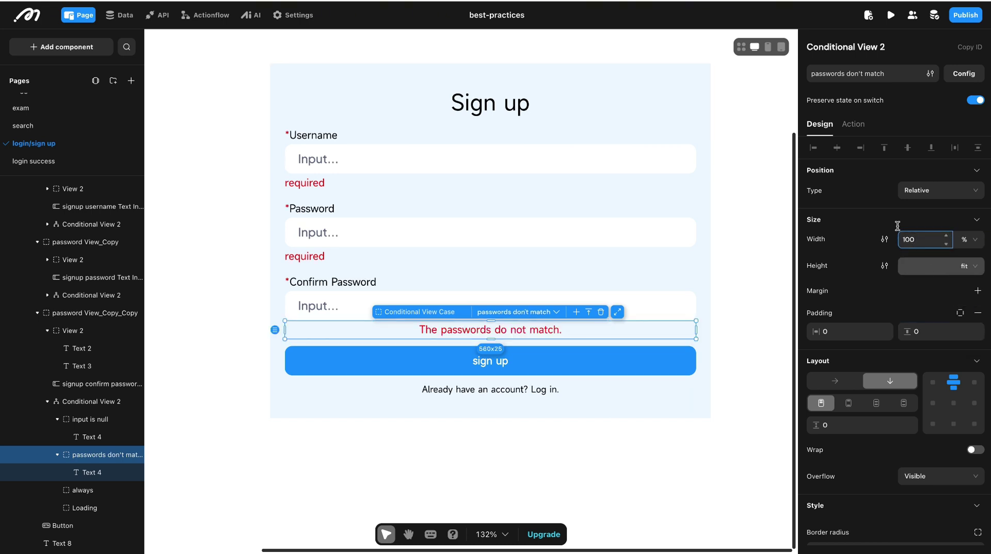
pyautogui.click(932, 382)
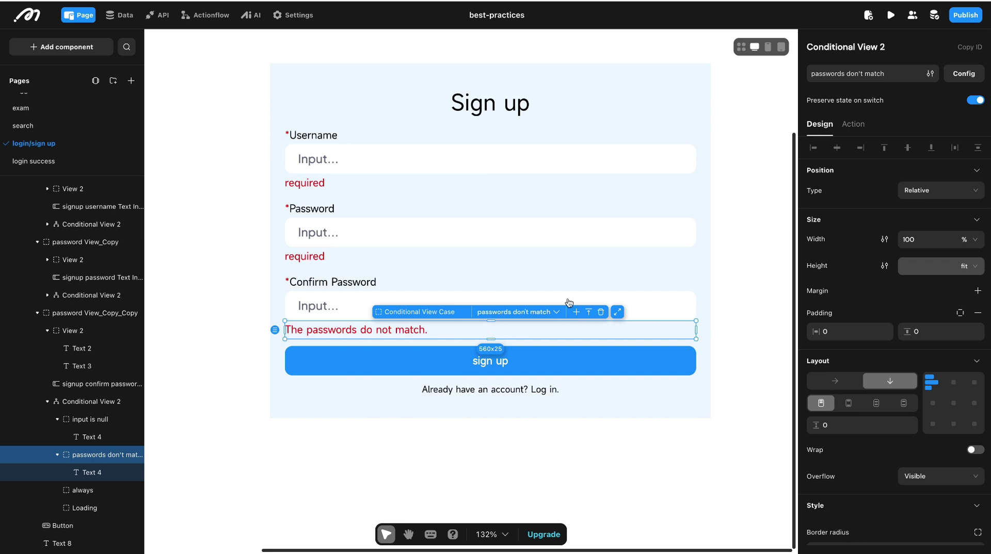
pyautogui.scroll(-1, 436, 286)
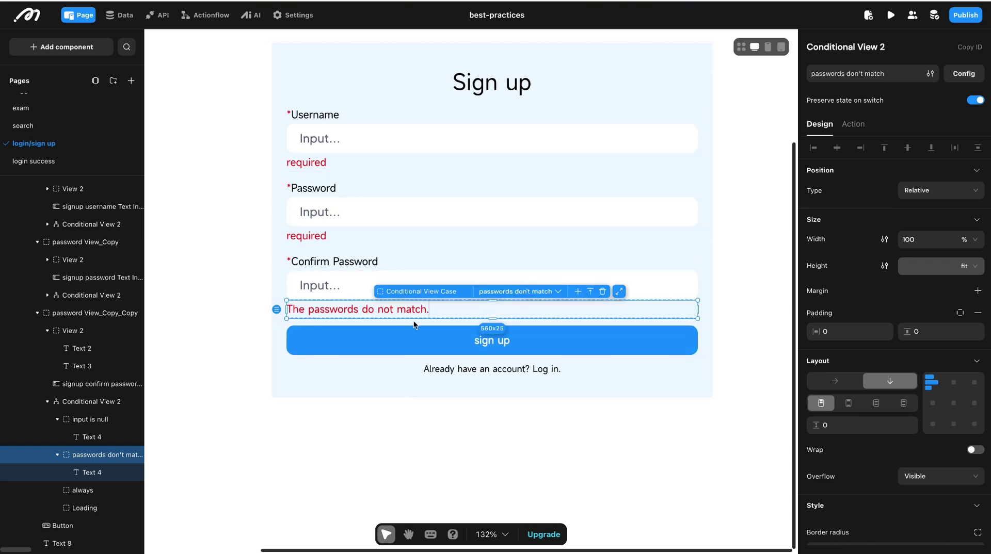
# Replace the sign up button's Username Login action with a two-case Conditional
pyautogui.click(428, 338)
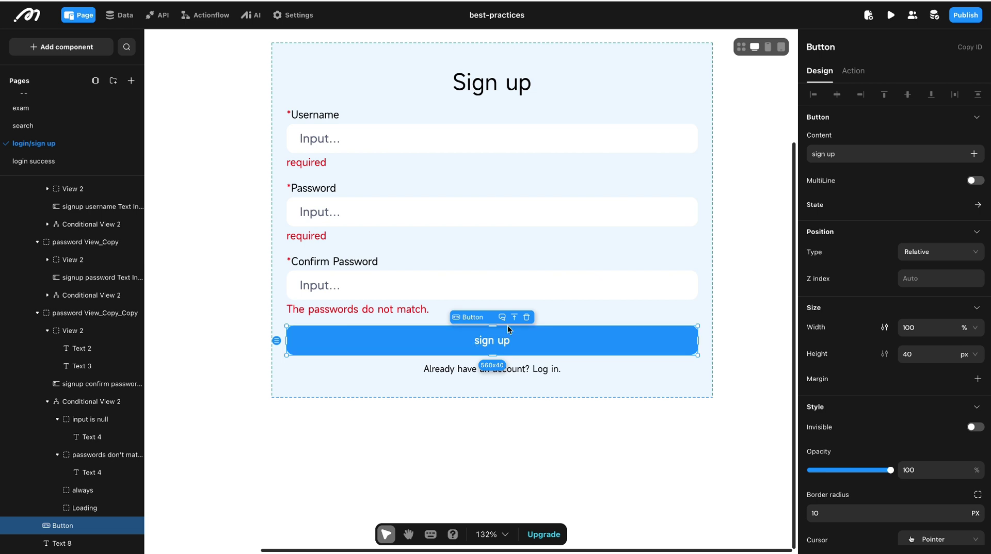
pyautogui.click(853, 71)
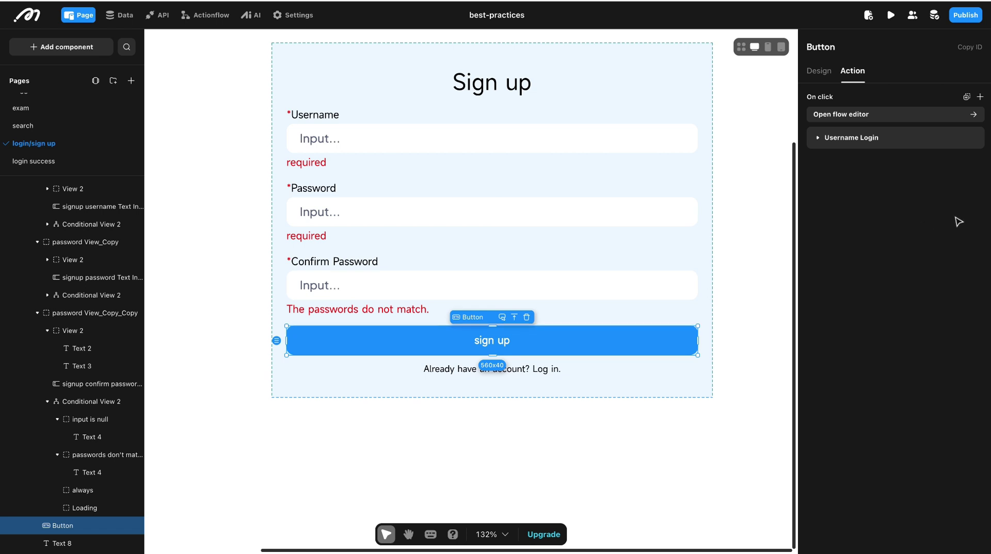
pyautogui.click(975, 138)
pyautogui.click(980, 97)
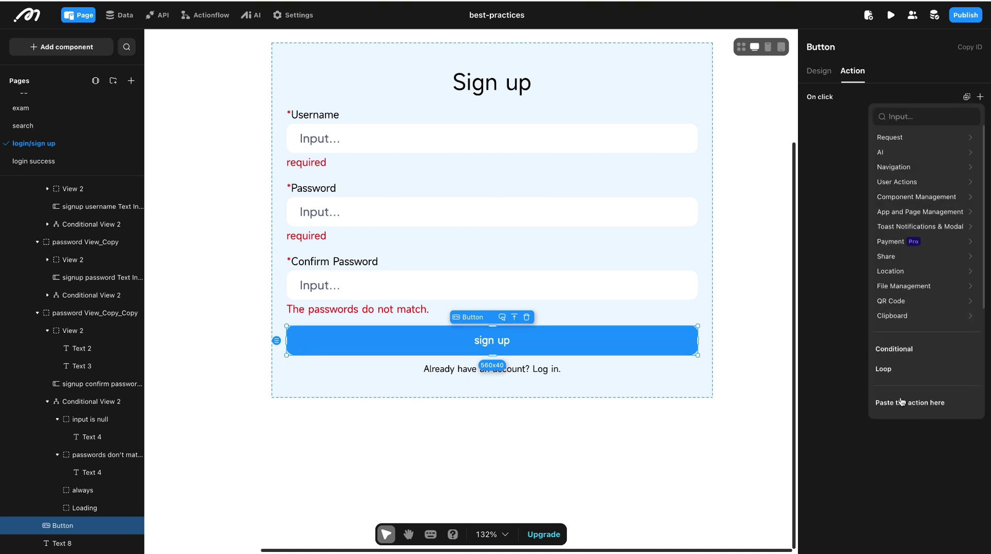
pyautogui.click(905, 349)
# Name the first case 'password don't match', true when signup password is not equal to signup confirm password
pyautogui.doubleClick(852, 195)
pyautogui.write('p')
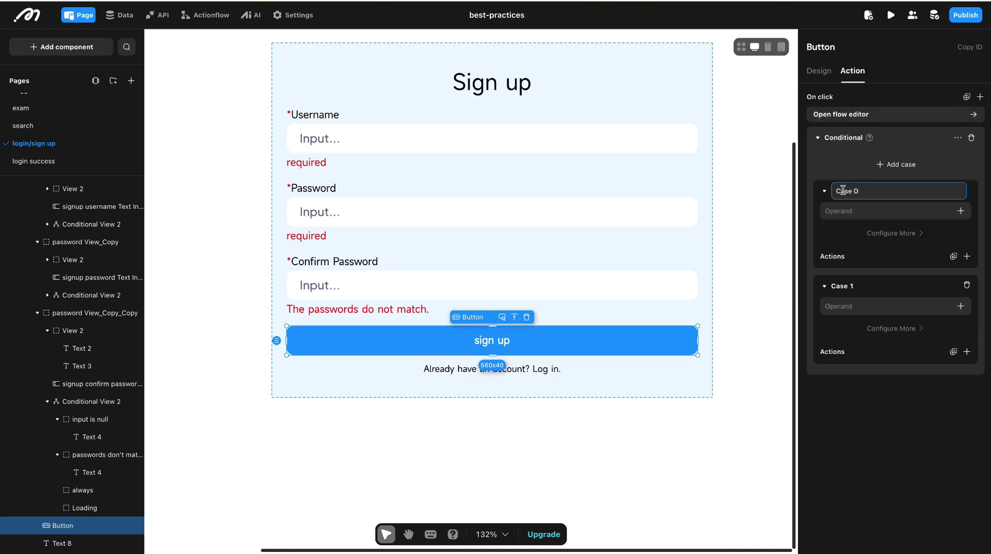
pyautogui.write("assword don't match")
pyautogui.click(958, 211)
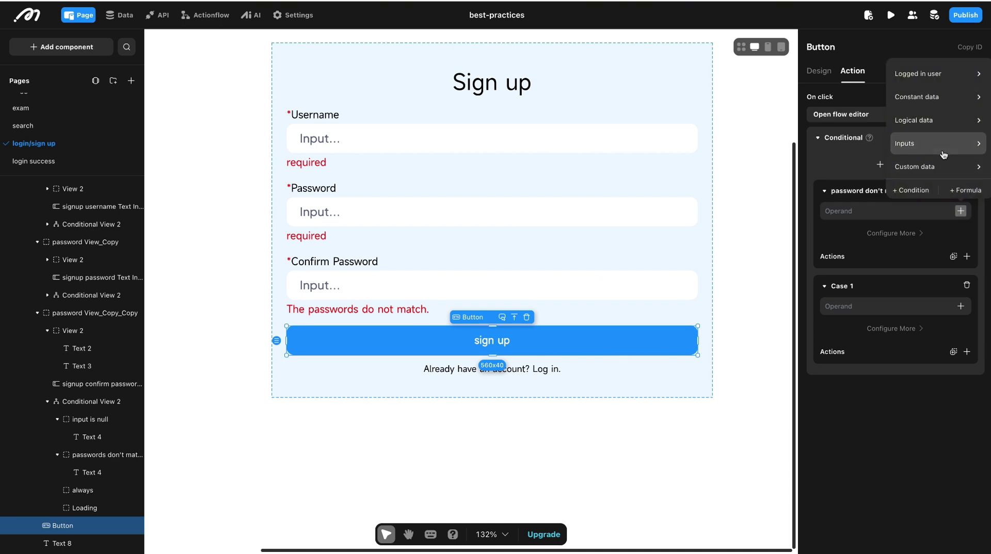
pyautogui.moveTo(940, 148)
pyautogui.click(813, 221)
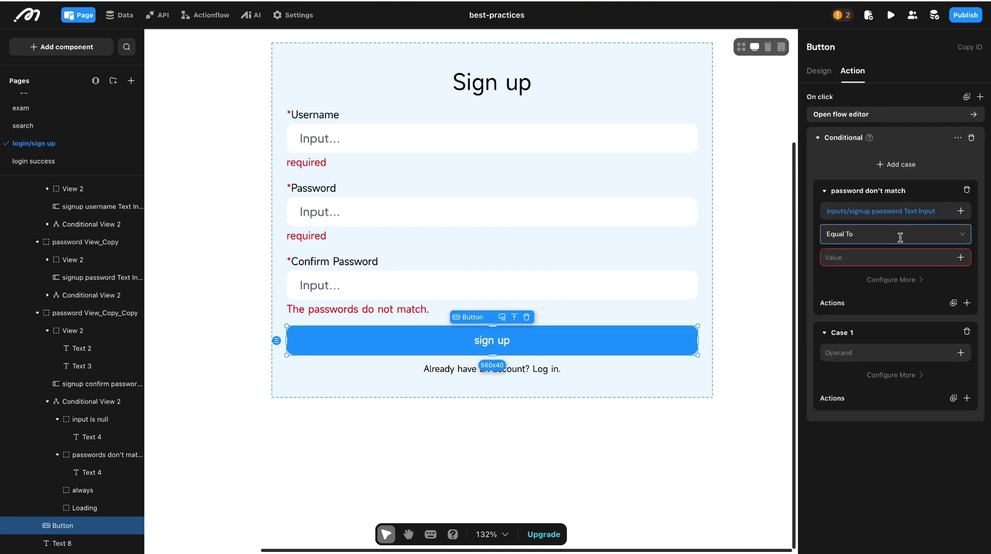
pyautogui.click(877, 235)
pyautogui.click(877, 257)
pyautogui.click(960, 257)
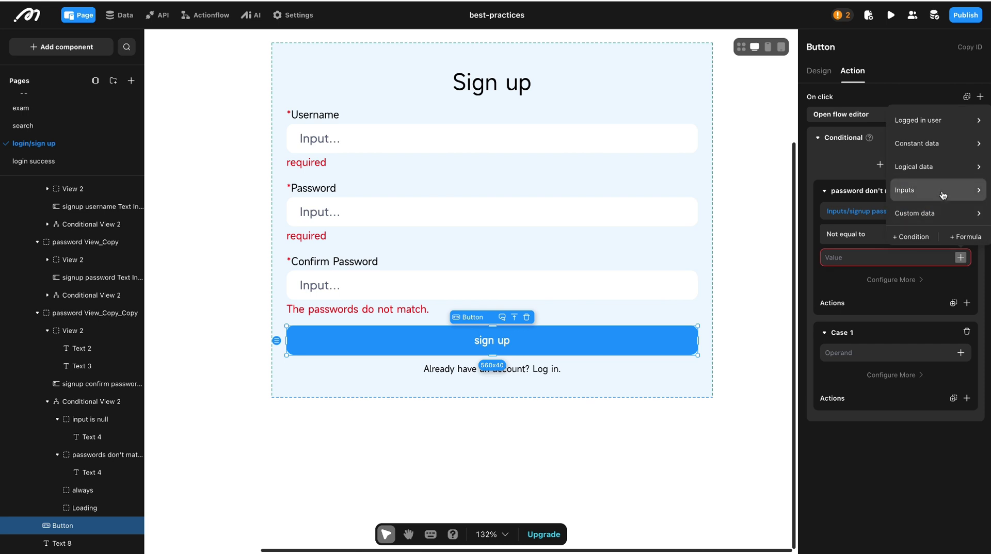
pyautogui.moveTo(936, 190)
pyautogui.click(836, 292)
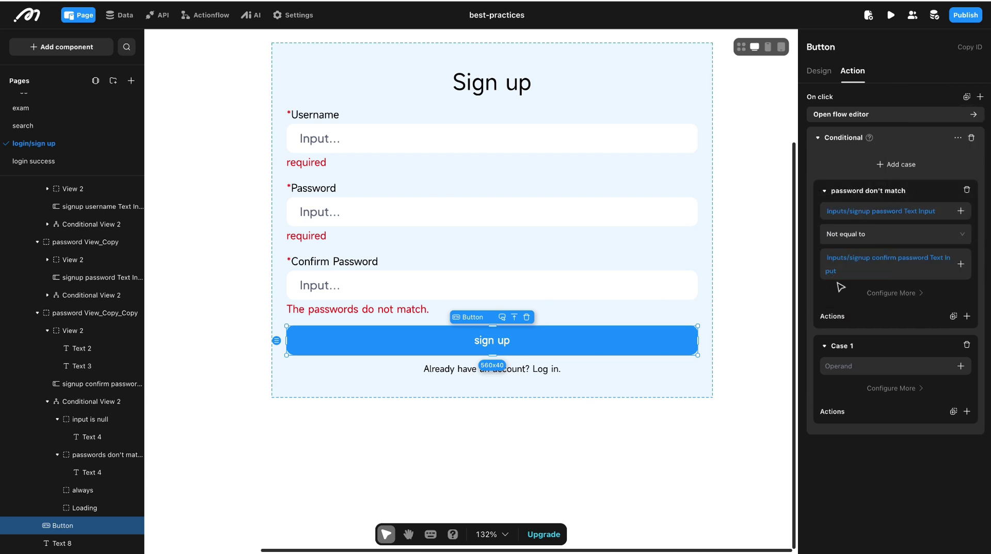
# Add a Show Toast action titled 'The passwords do not match.' to that case
pyautogui.click(967, 316)
pyautogui.click(911, 15)
pyautogui.write('show')
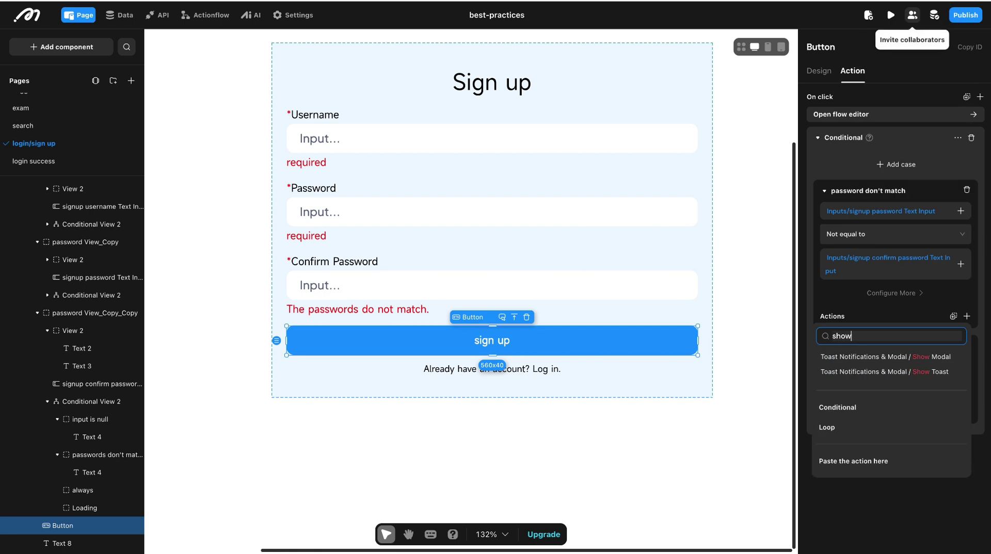
pyautogui.click(872, 371)
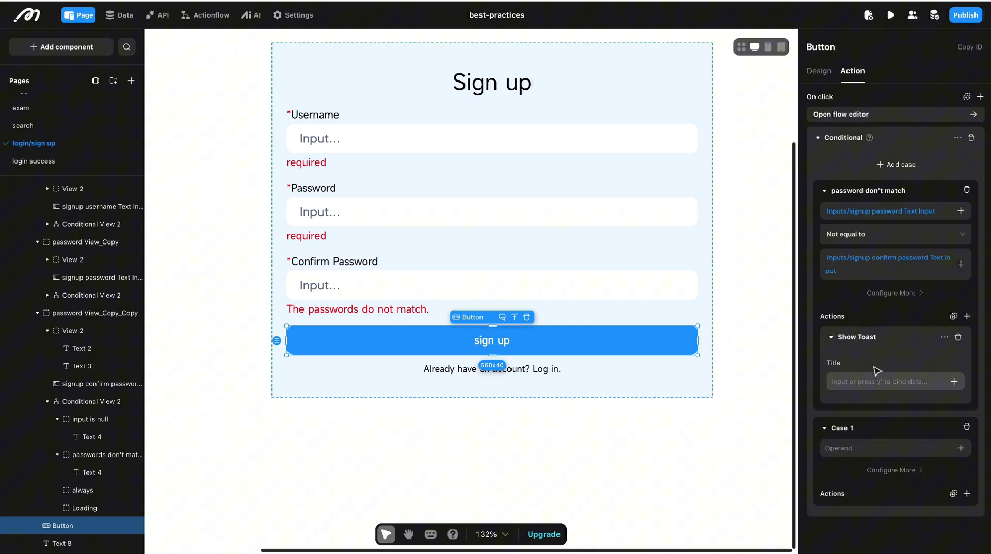
pyautogui.click(852, 383)
pyautogui.hotkey('ctrl', 'v')
pyautogui.click(912, 394)
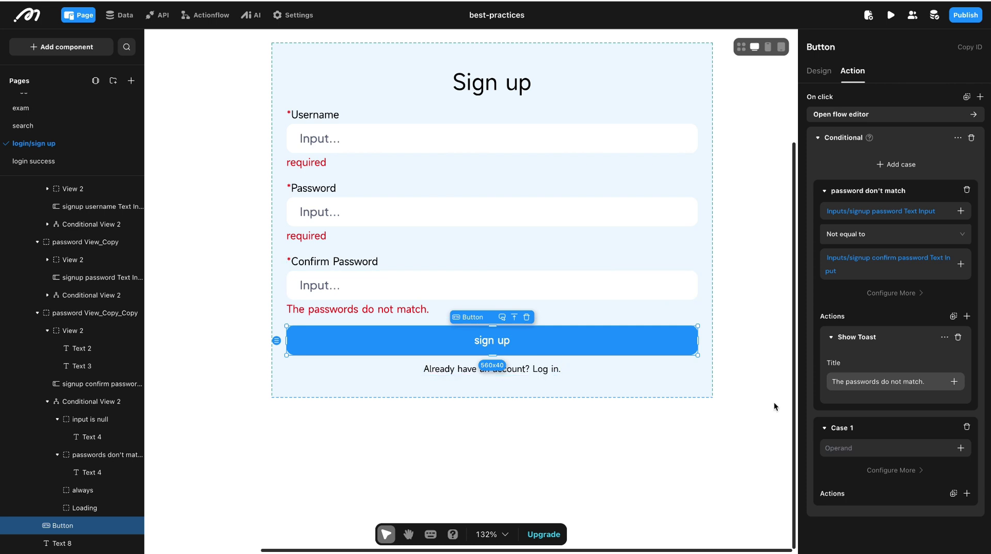
# In Case 1, add Username Register using the signup username and signup password inputs
pyautogui.click(966, 493)
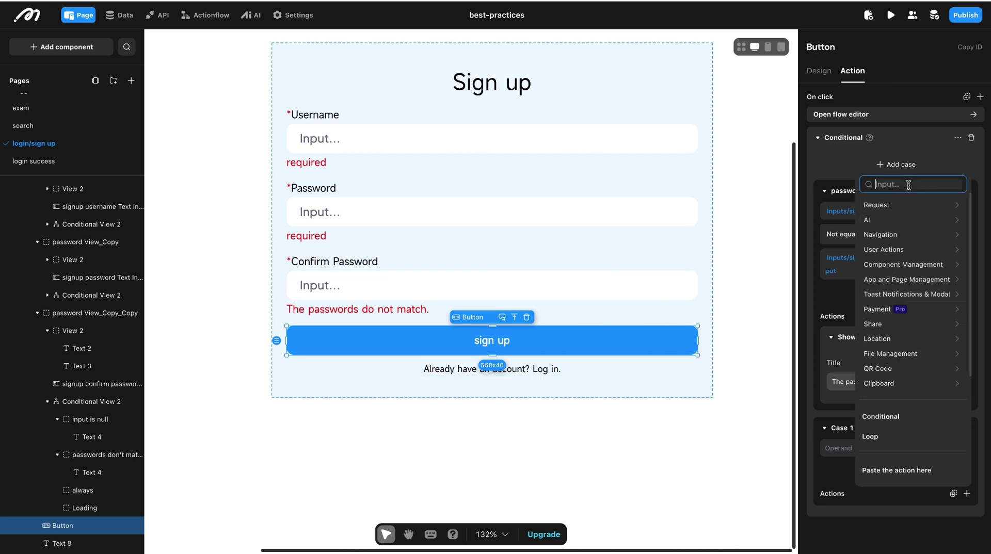
pyautogui.write('username')
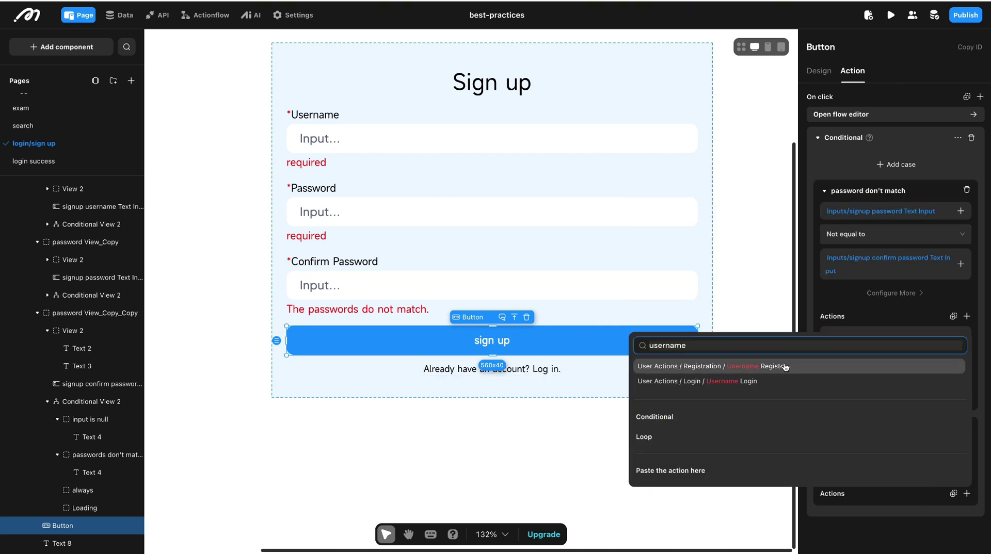
pyautogui.click(785, 367)
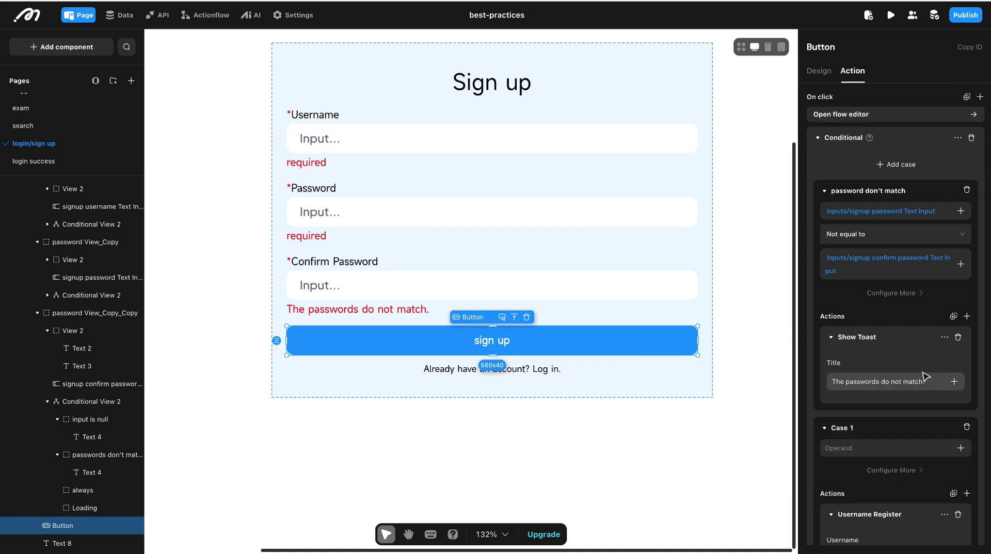
pyautogui.scroll(-1, 922, 372)
pyautogui.click(953, 421)
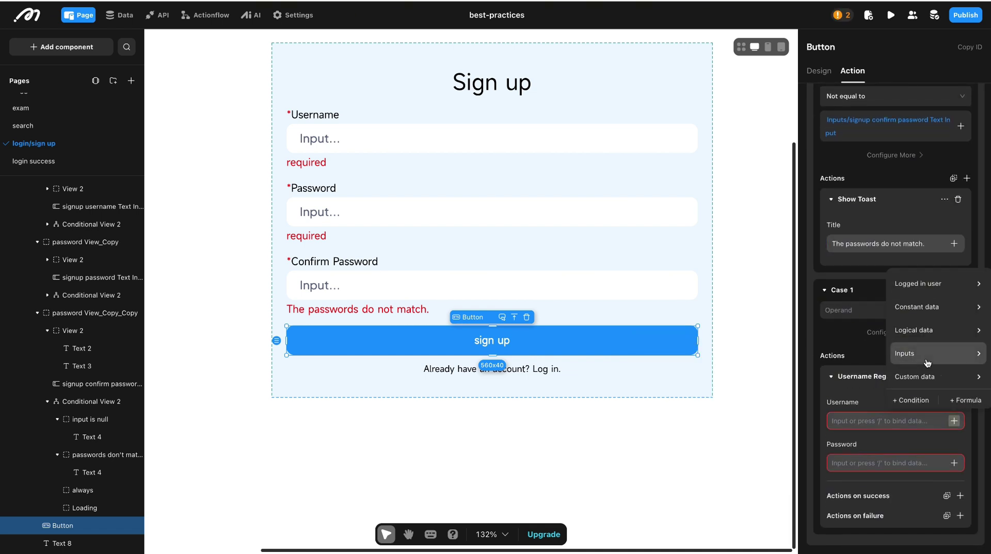
pyautogui.moveTo(929, 353)
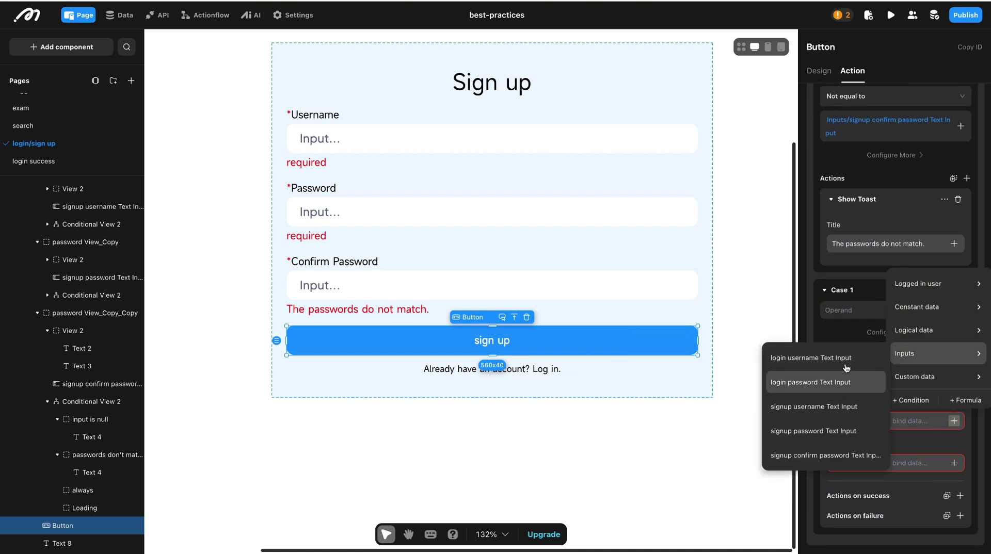
pyautogui.click(838, 412)
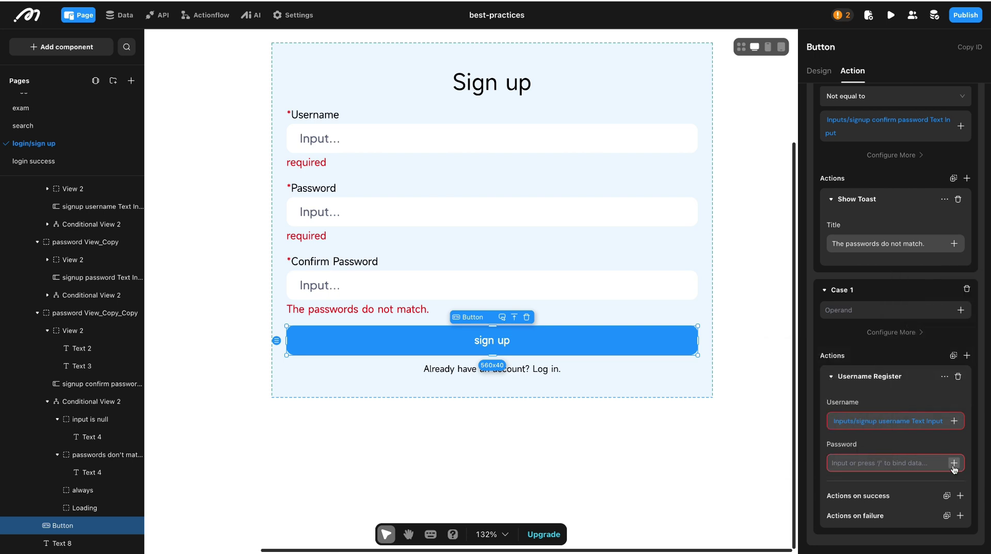
pyautogui.click(953, 463)
pyautogui.moveTo(915, 394)
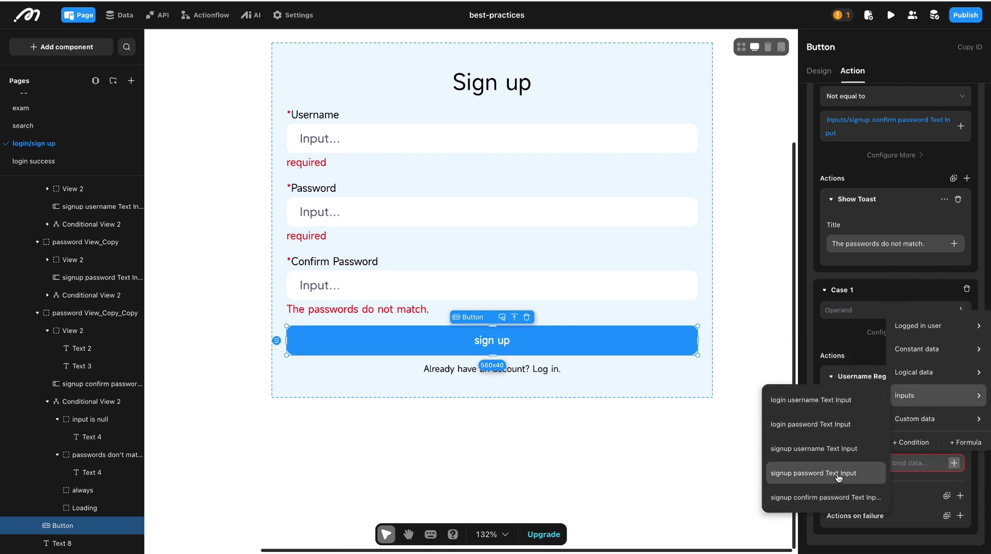
pyautogui.click(831, 474)
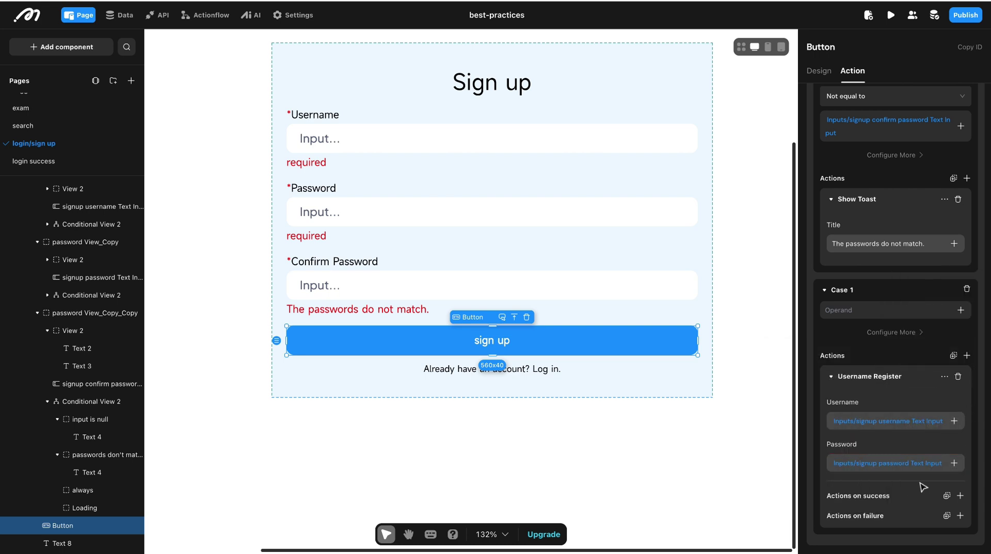
# On successful registration, toast 'Sign up successful.' and go to the login success page
pyautogui.click(960, 496)
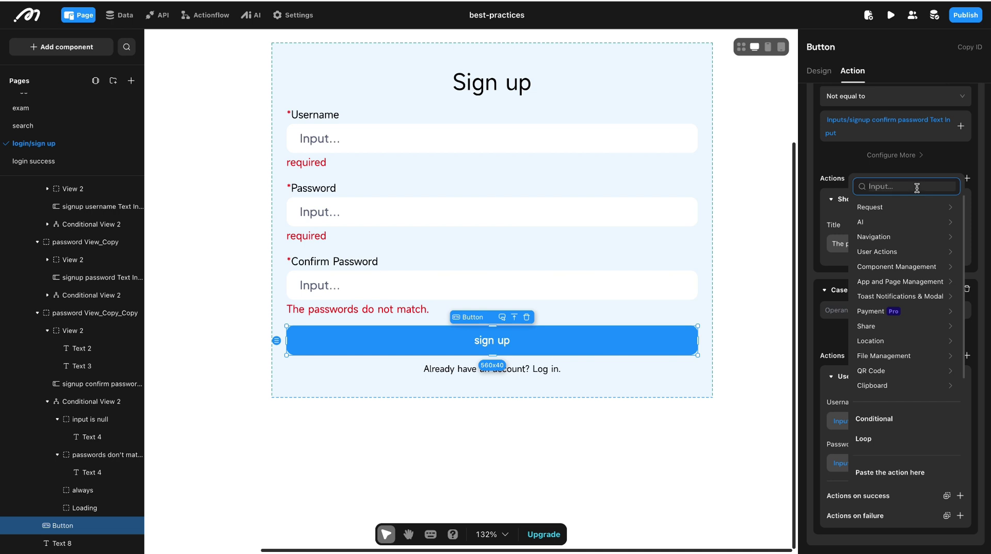
pyautogui.write('show')
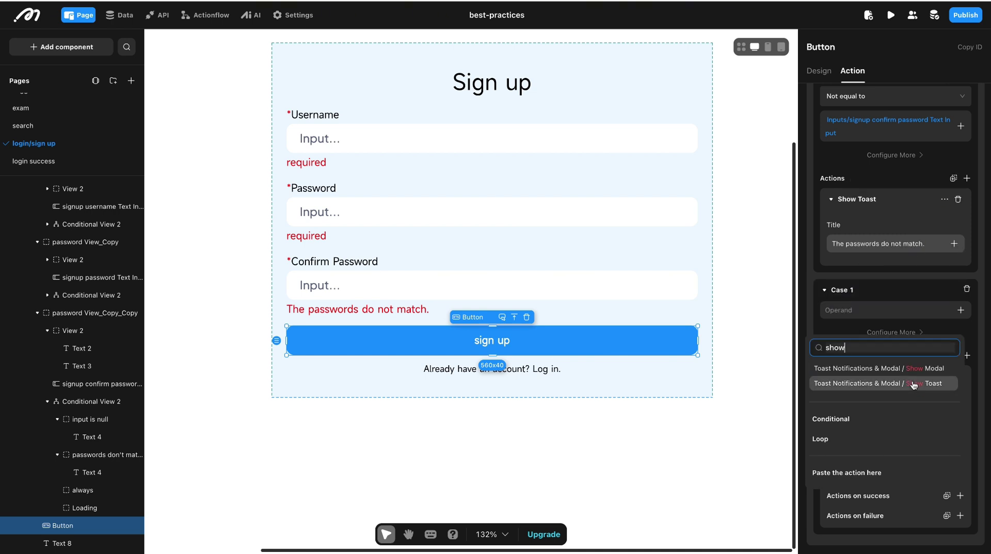
pyautogui.click(911, 382)
pyautogui.scroll(-2, 905, 452)
pyautogui.click(871, 480)
pyautogui.write('S')
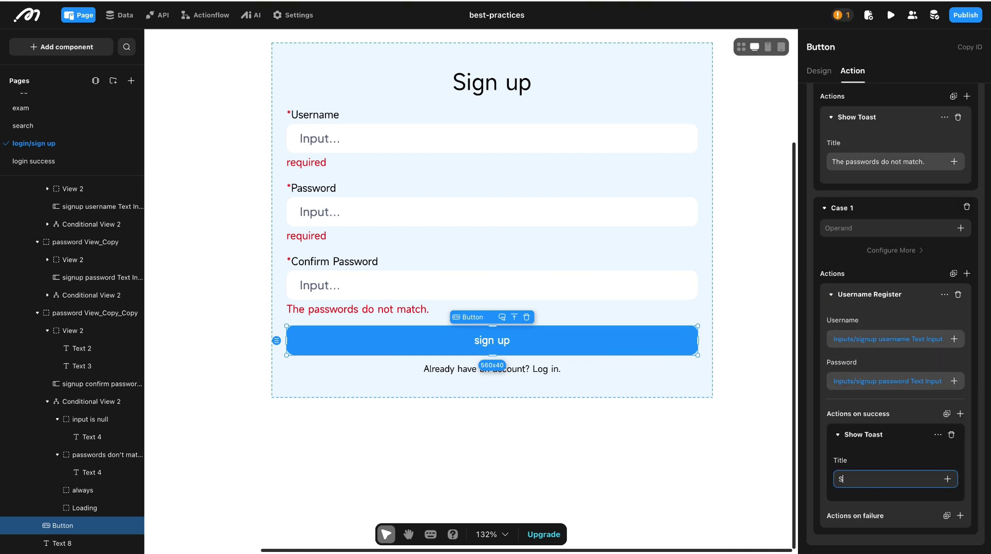
pyautogui.write('ign up successful.')
pyautogui.click(972, 427)
pyautogui.click(960, 414)
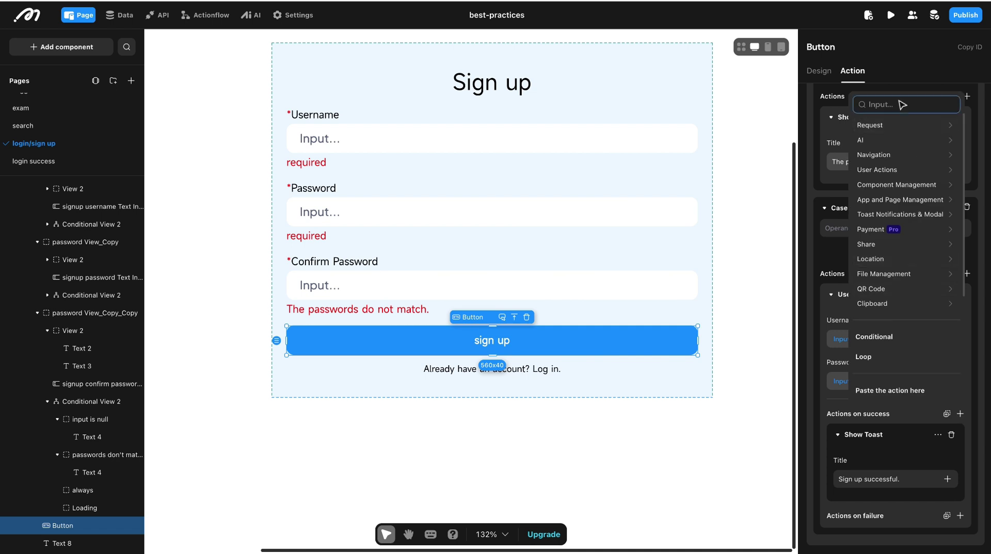
pyautogui.moveTo(903, 155)
pyautogui.moveTo(910, 135)
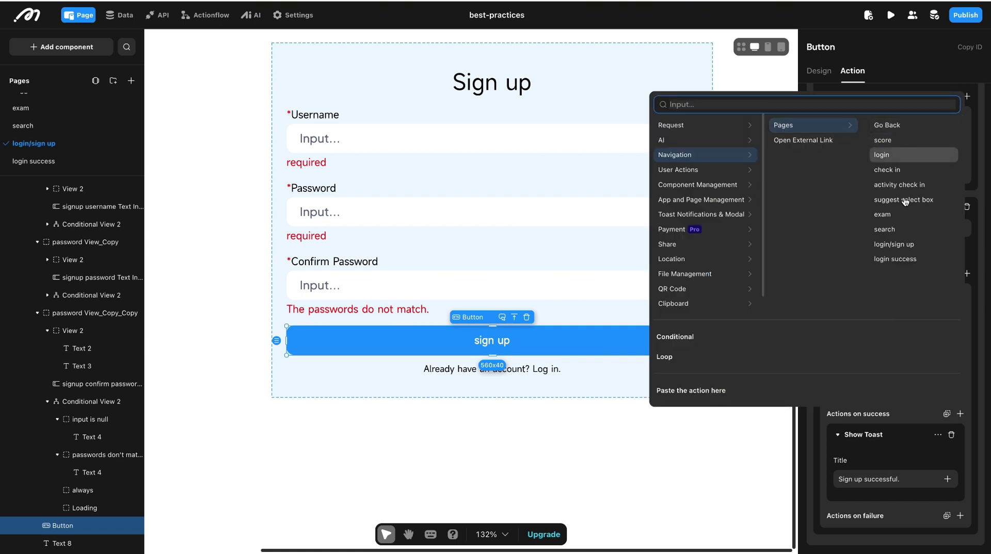
pyautogui.click(907, 259)
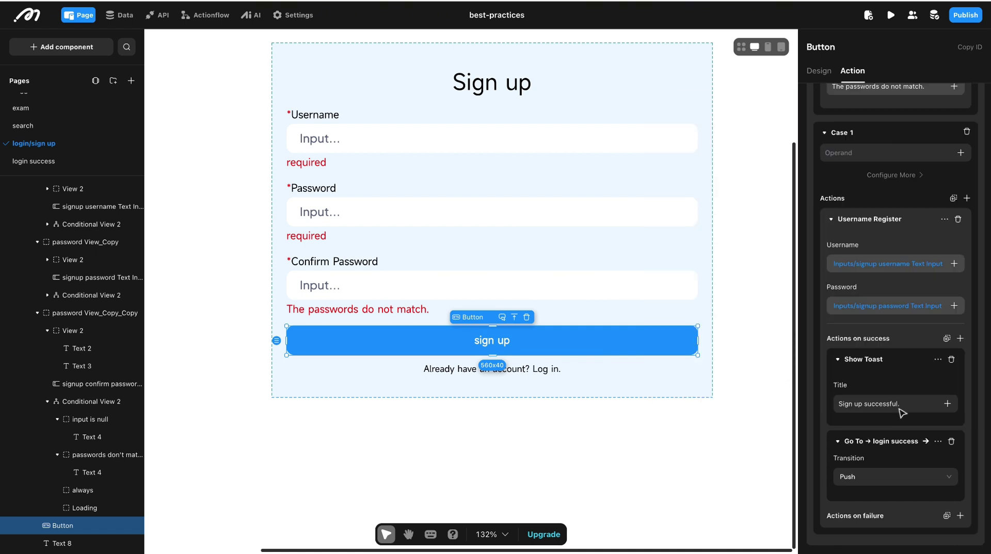
# On failed registration, show the toast 'Sign up failed'
pyautogui.click(960, 516)
pyautogui.click(850, 204)
pyautogui.write('show')
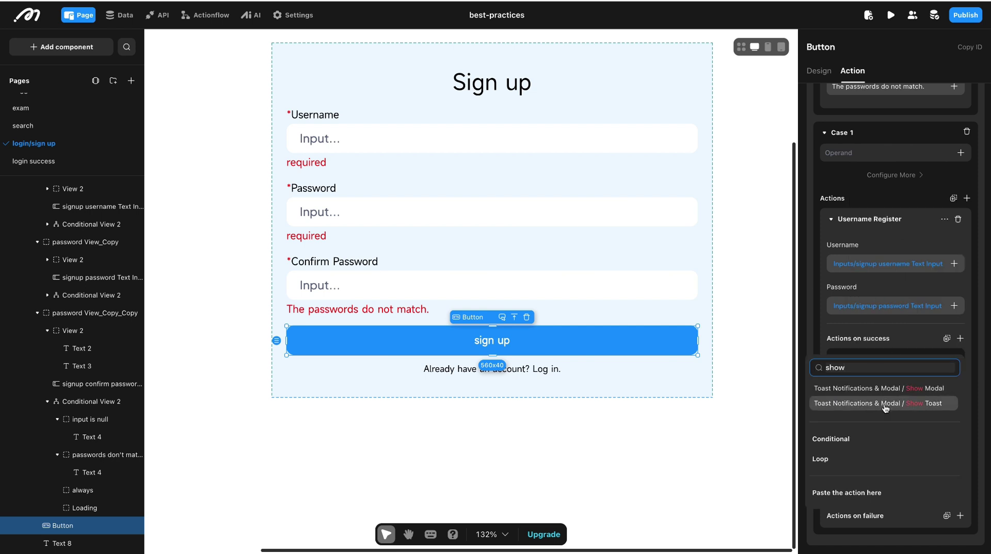
pyautogui.click(885, 403)
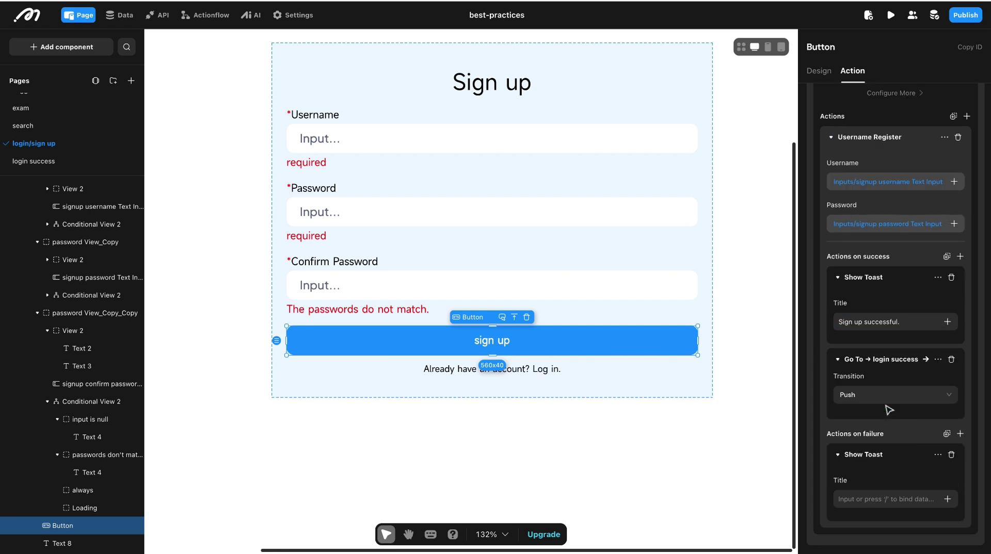
pyautogui.click(858, 501)
pyautogui.write('Sign up')
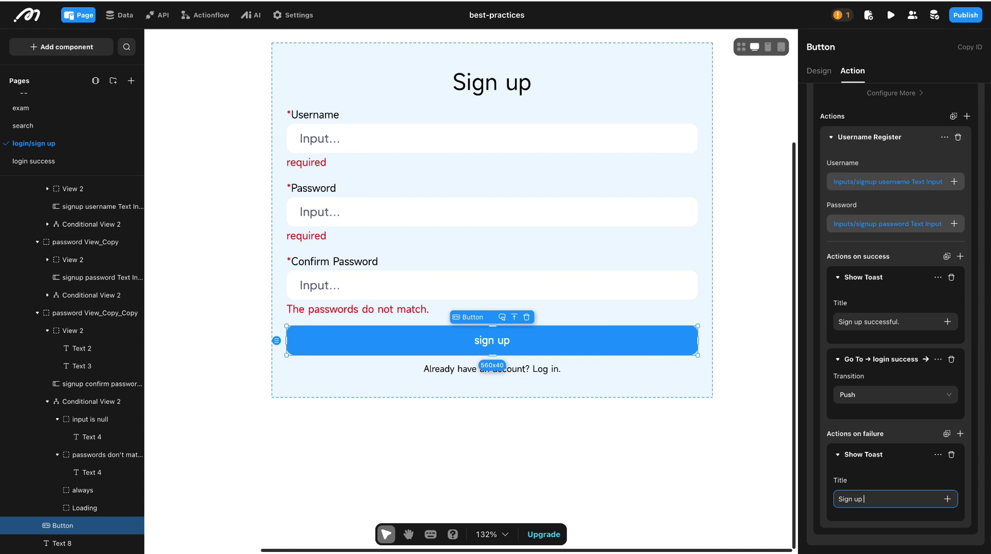
pyautogui.write(' file')
pyautogui.press('BackSpace')
pyautogui.press('BackSpace')
pyautogui.press('BackSpace')
pyautogui.write('ailed')
# Replace the 'Already have an account? Log in.' text's sign-up switch with Switch View Case → login
pyautogui.click(542, 369)
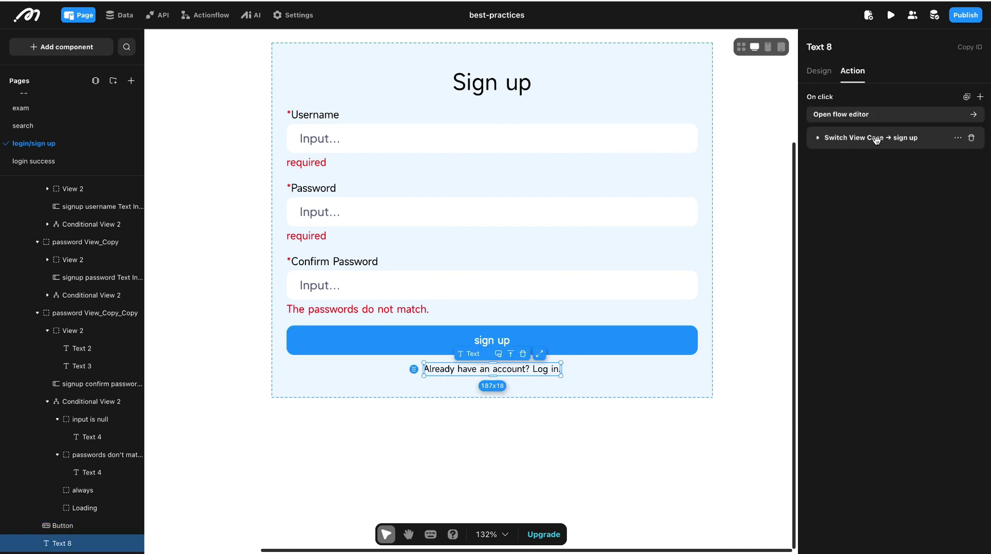
pyautogui.click(971, 138)
pyautogui.click(980, 97)
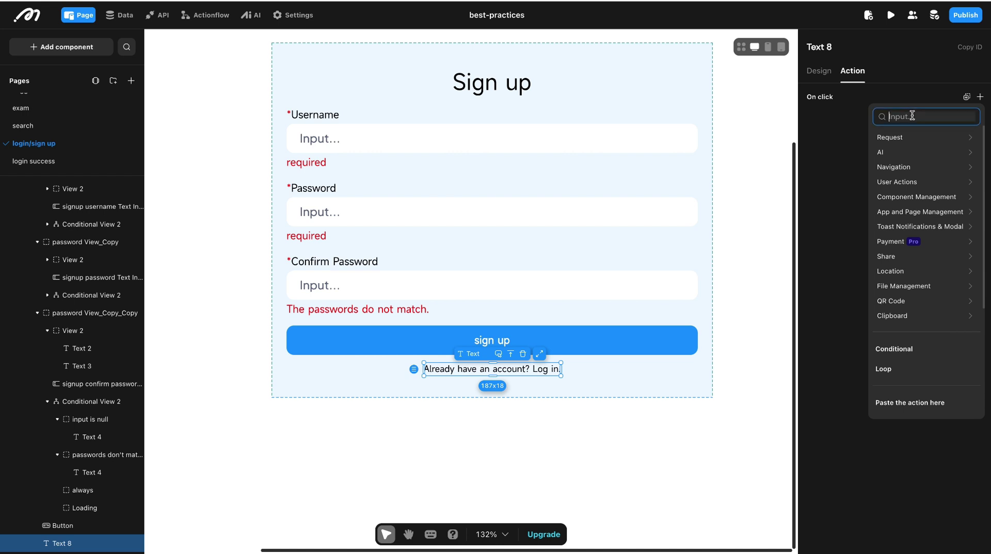
pyautogui.write('login')
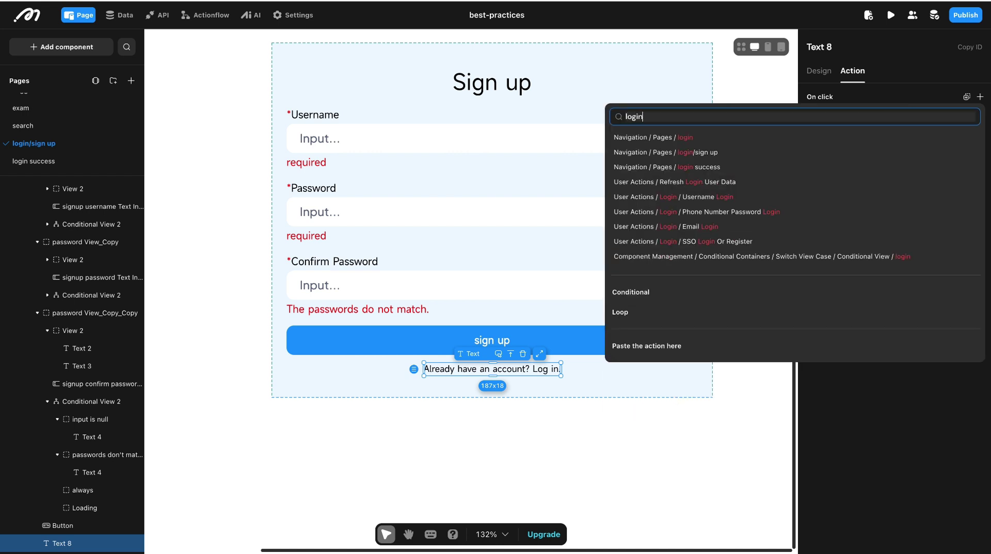
pyautogui.click(756, 256)
pyautogui.scroll(1, 712, 233)
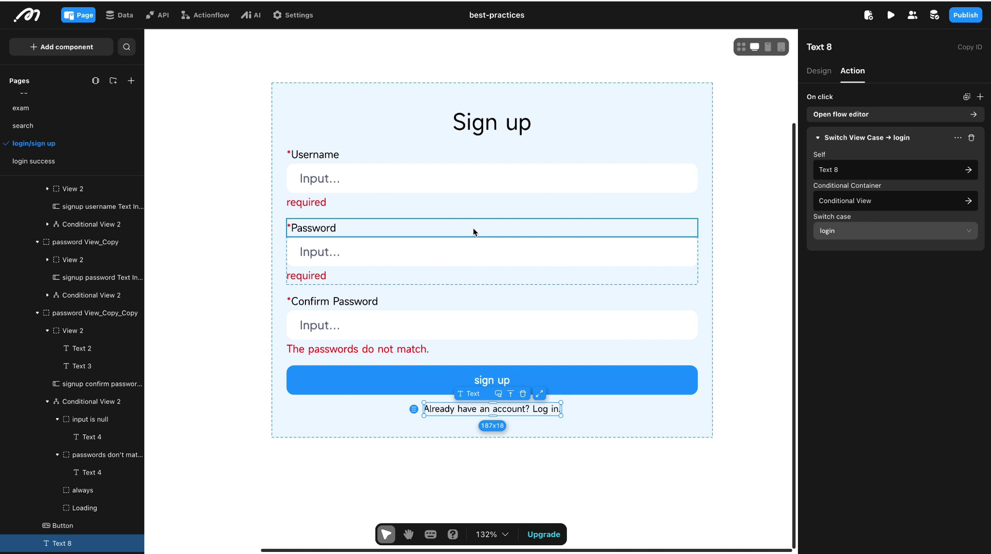
pyautogui.click(124, 143)
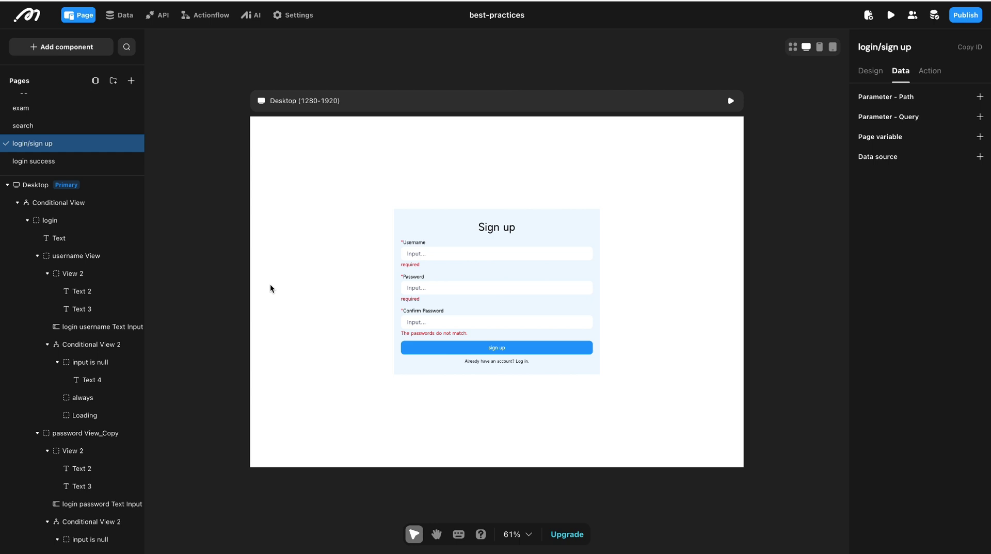
# Duplicate the login/sign up page, name the copy 'email login/sign up', and open it
pyautogui.click(95, 143)
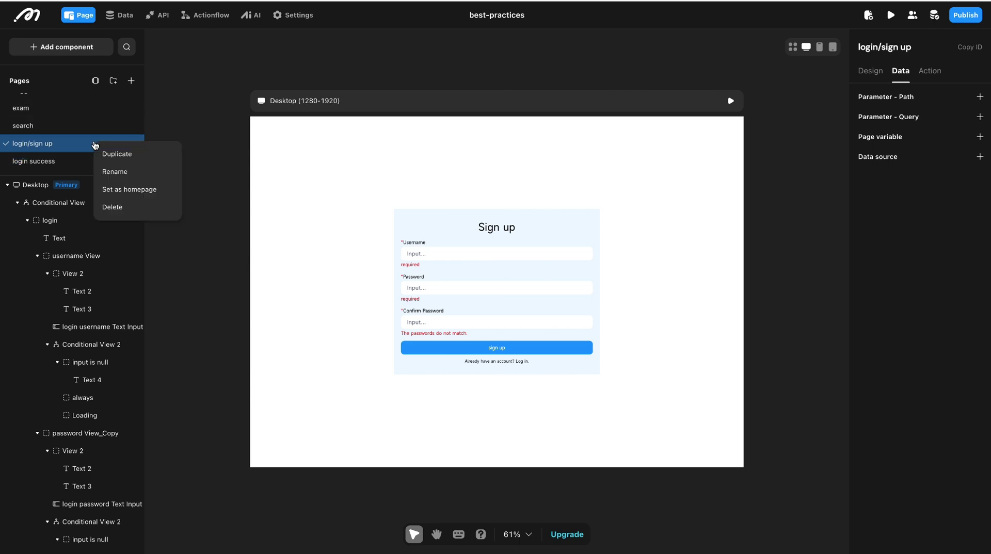
pyautogui.press('Return')
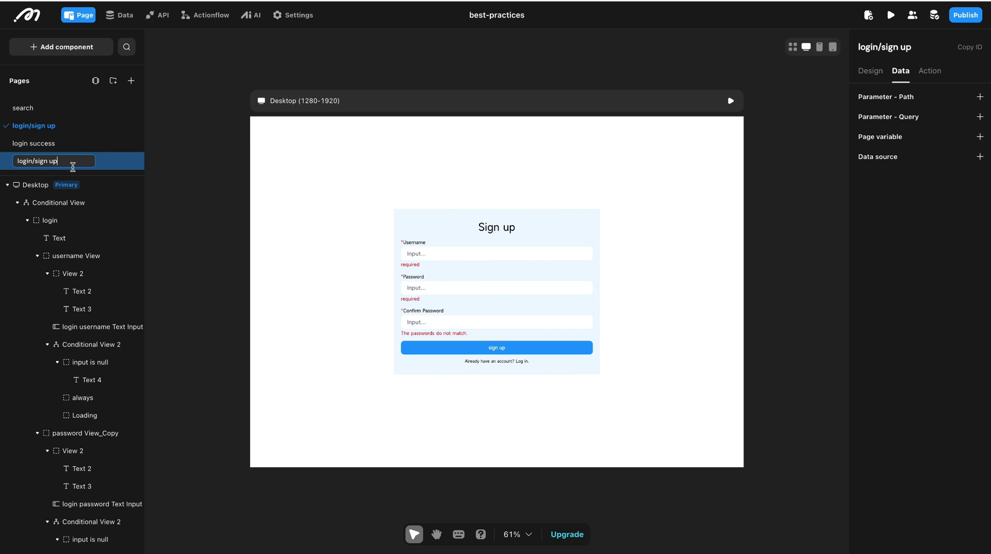
pyautogui.write('email')
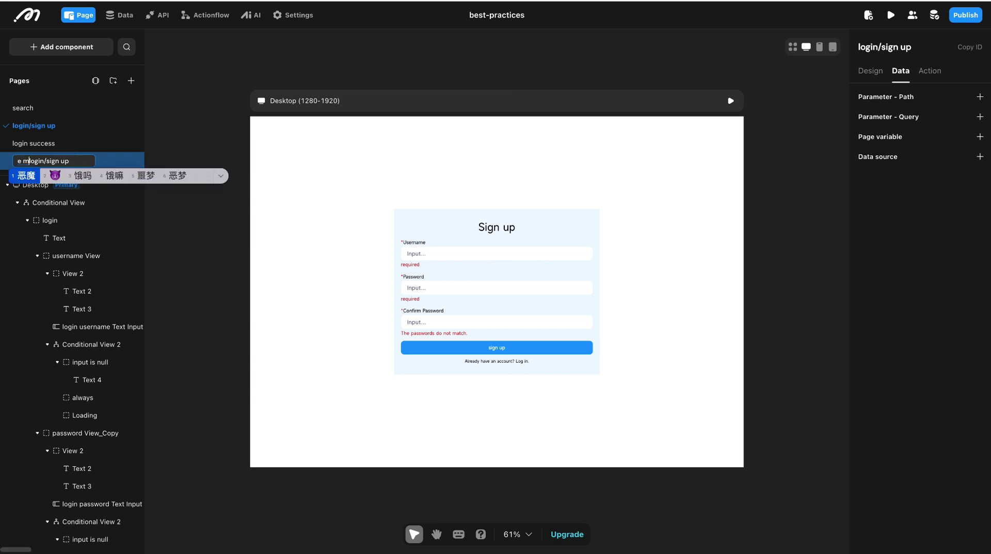
pyautogui.press('Return')
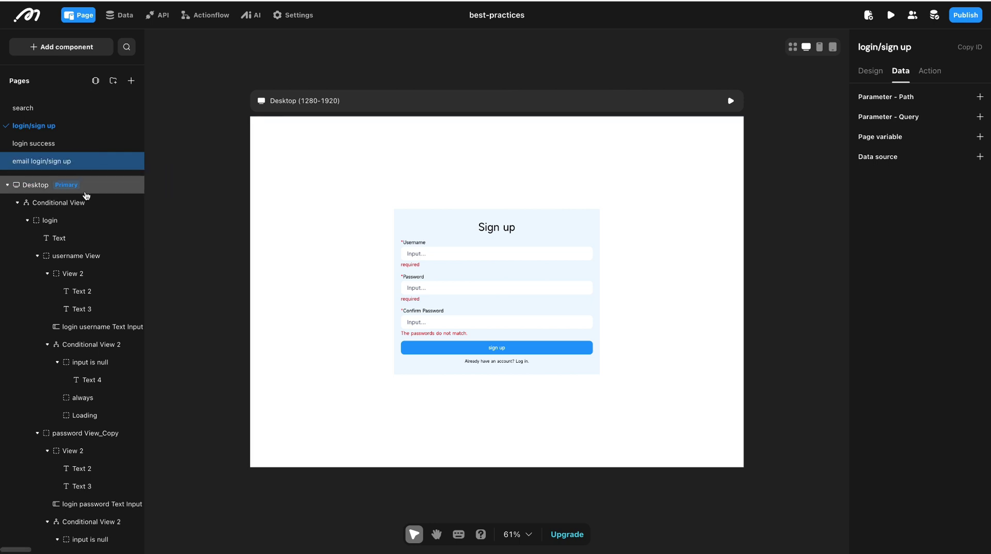
pyautogui.click(55, 161)
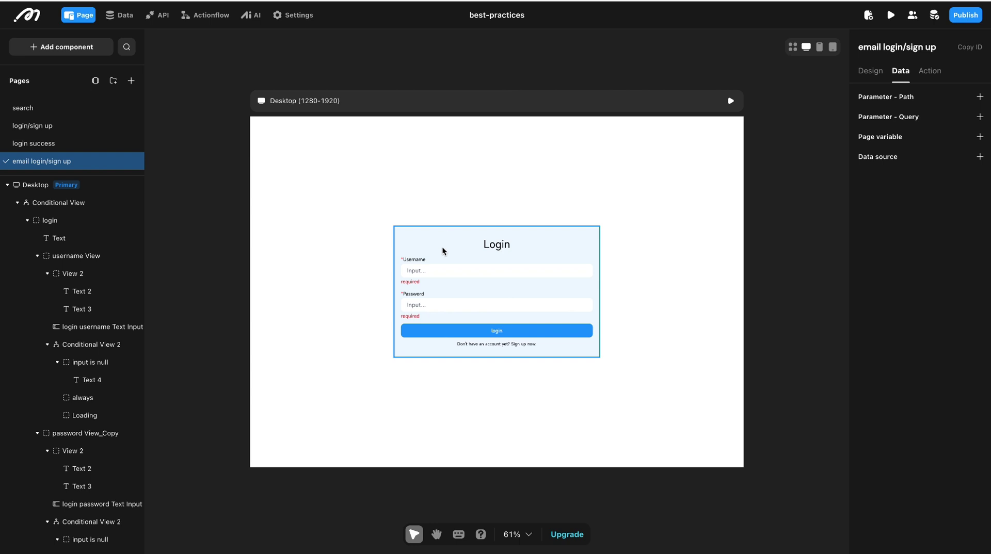
pyautogui.click(435, 268)
# Relabel the Username field 'Email' and rename its input to 'login email Text Input'
pyautogui.click(425, 300)
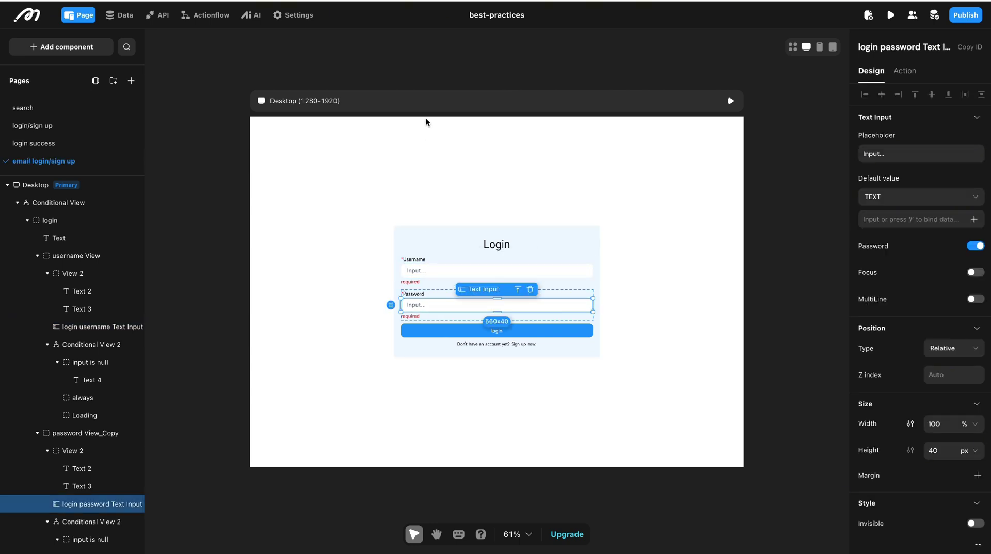
pyautogui.click(438, 186)
pyautogui.click(454, 255)
pyautogui.click(441, 247)
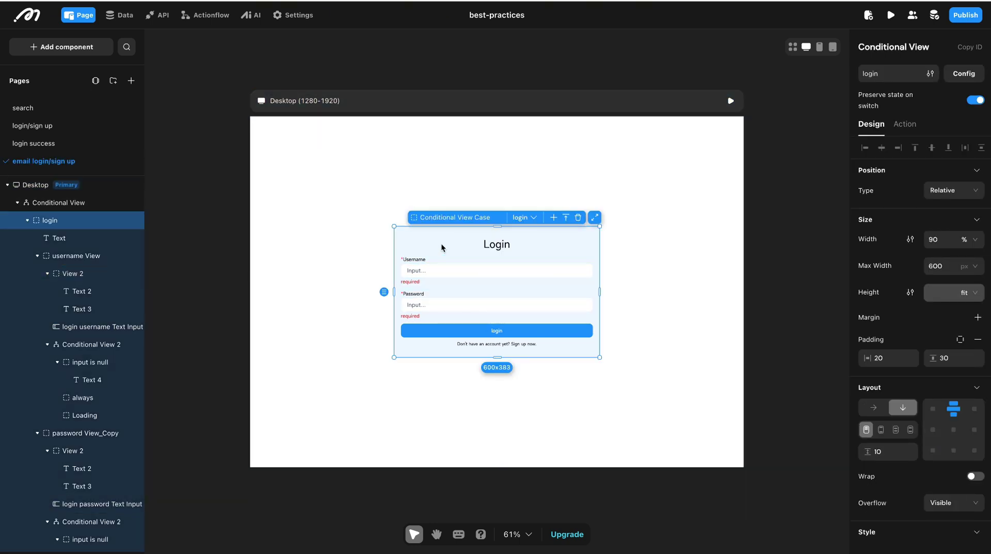
pyautogui.click(414, 261)
pyautogui.scroll(5, 415, 261)
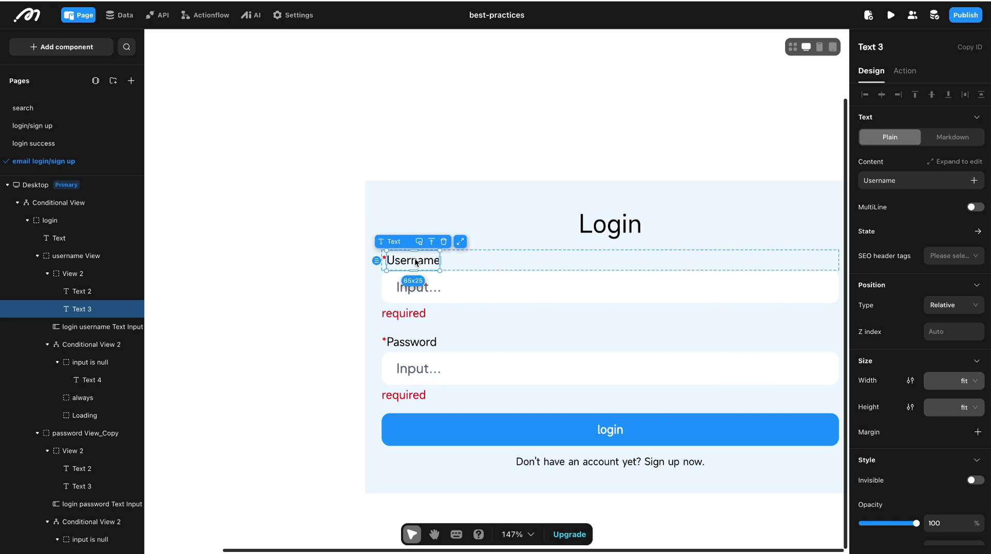
pyautogui.click(909, 182)
pyautogui.doubleClick(908, 182)
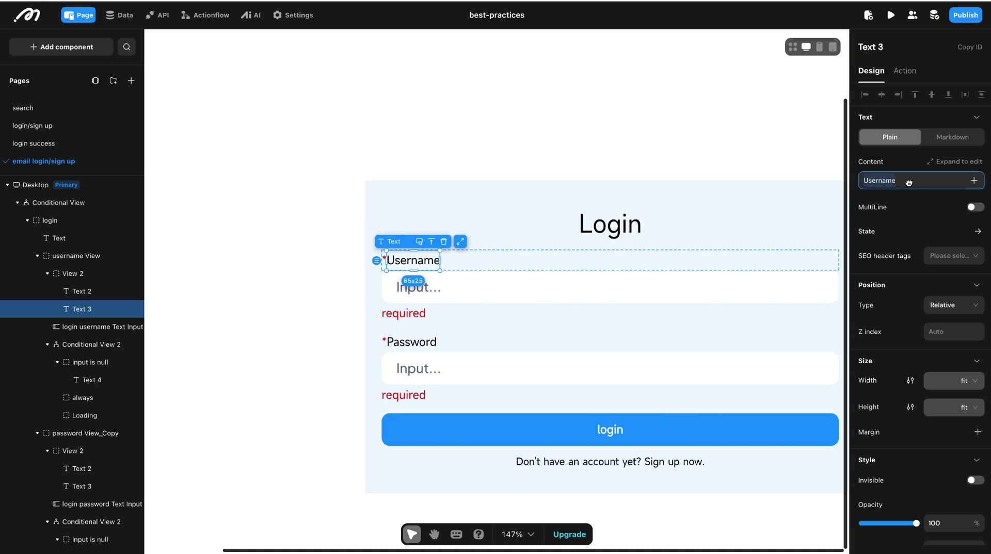
pyautogui.write('Email')
pyautogui.click(584, 283)
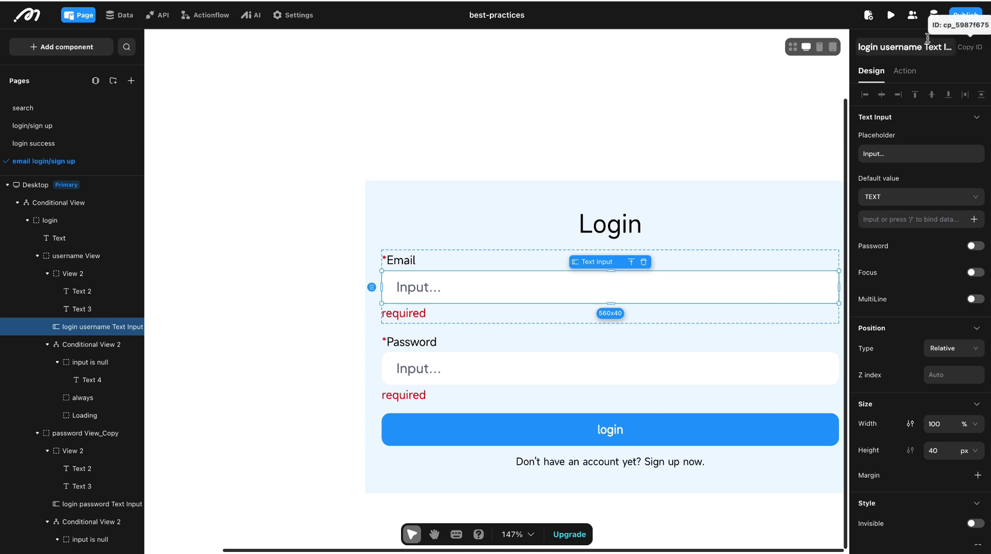
pyautogui.doubleClick(901, 47)
pyautogui.write('email')
pyautogui.press('Return')
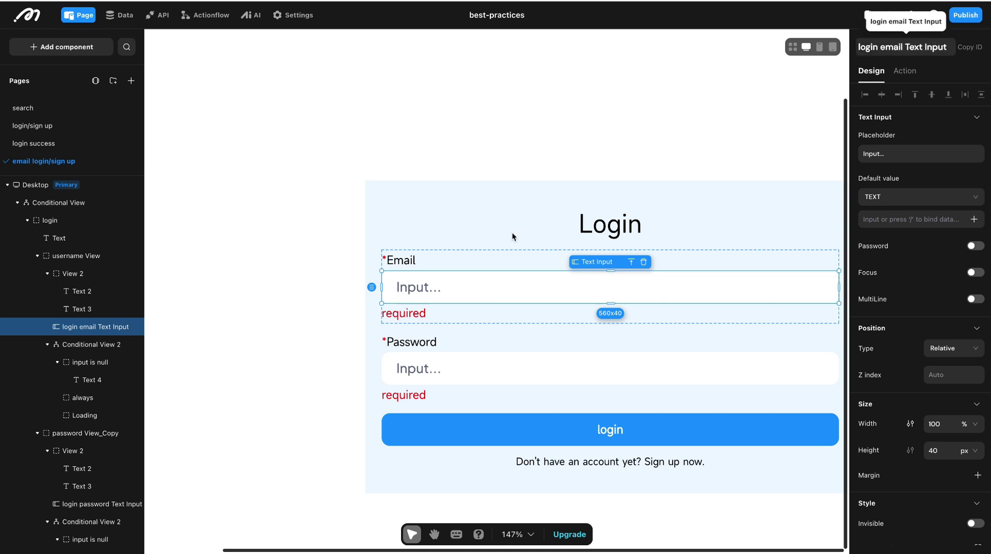
# Relabel the Password field 'Verification code' and rename its input 'login verification code'
pyautogui.click(413, 341)
pyautogui.click(883, 182)
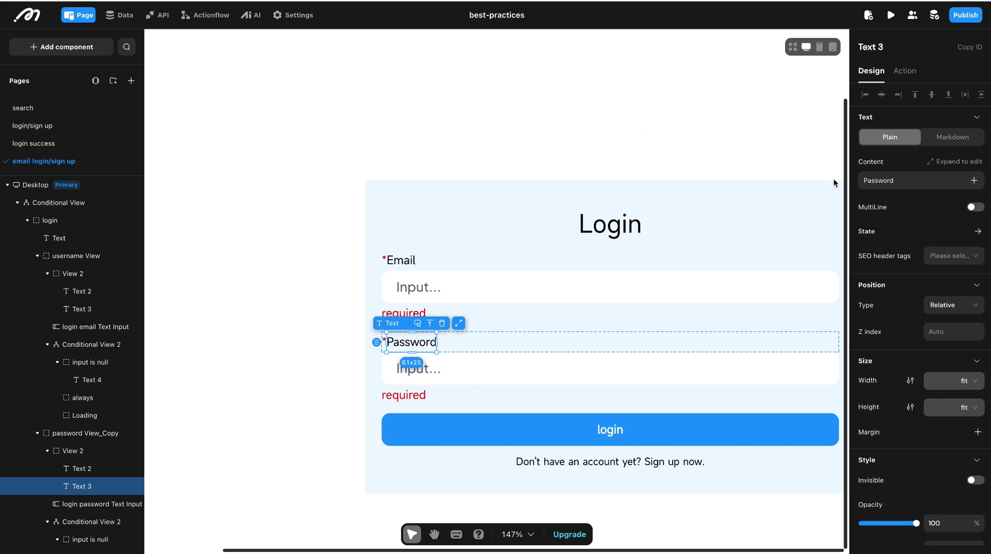
pyautogui.doubleClick(881, 182)
pyautogui.hotkey('ctrl', 'v')
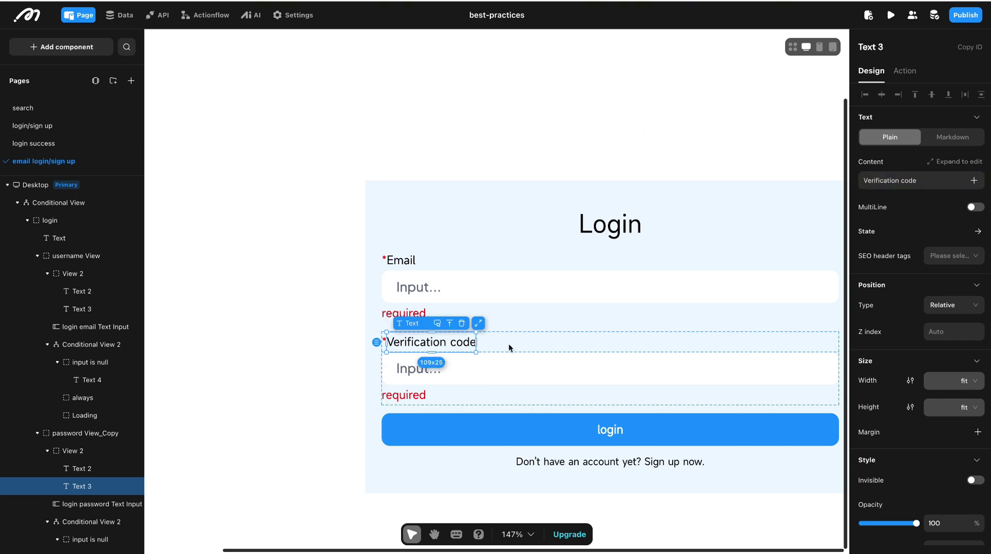
pyautogui.click(526, 365)
pyautogui.doubleClick(893, 47)
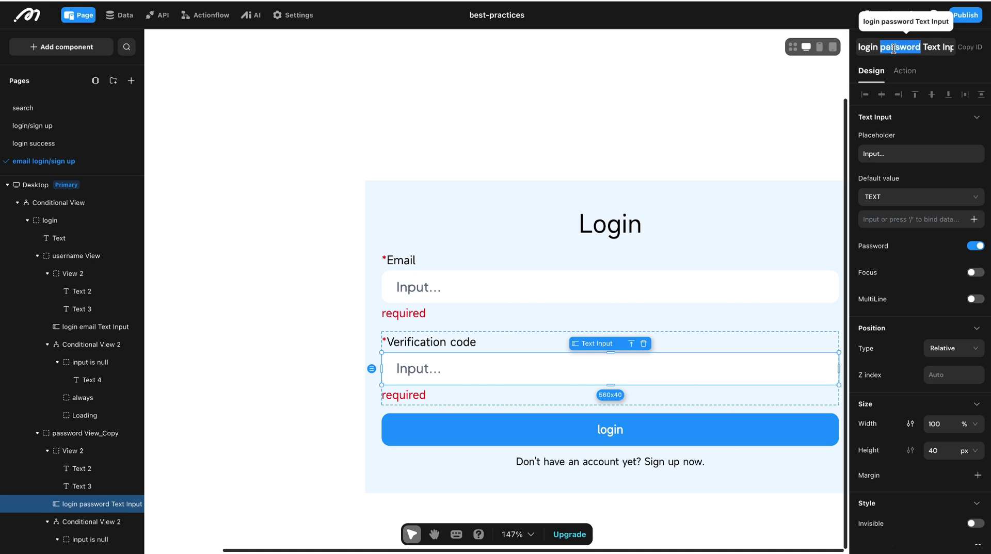
pyautogui.hotkey('ctrl', 'v')
pyautogui.click(886, 47)
pyautogui.press('BackSpace')
pyautogui.write('v')
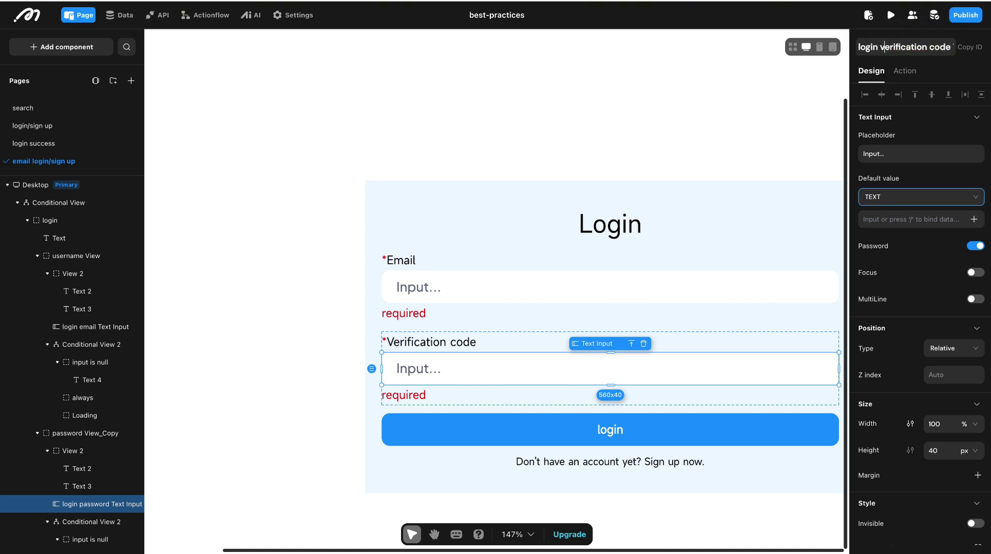
pyautogui.scroll(-3, 719, 230)
pyautogui.hscroll(3, 720, 230)
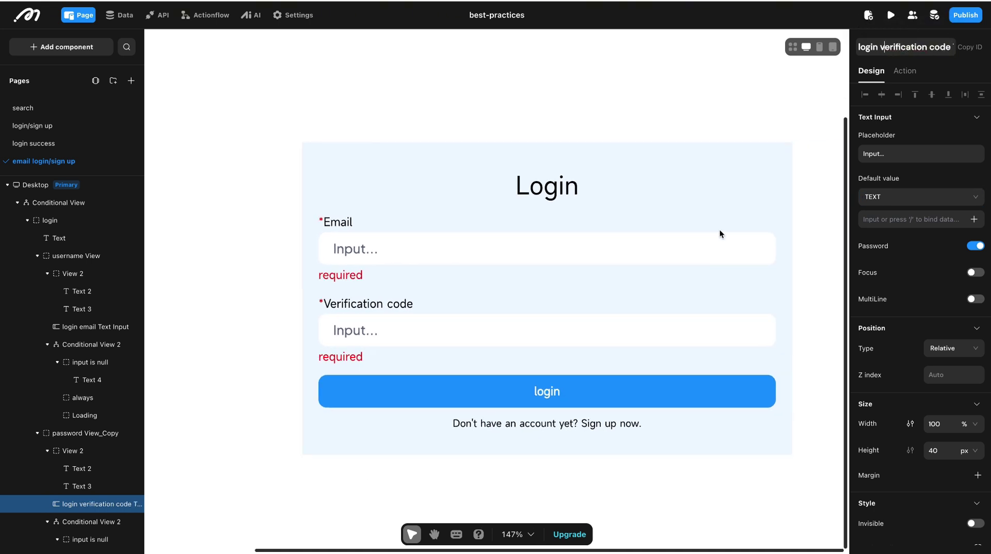
# Review the login button's click actions
pyautogui.click(661, 401)
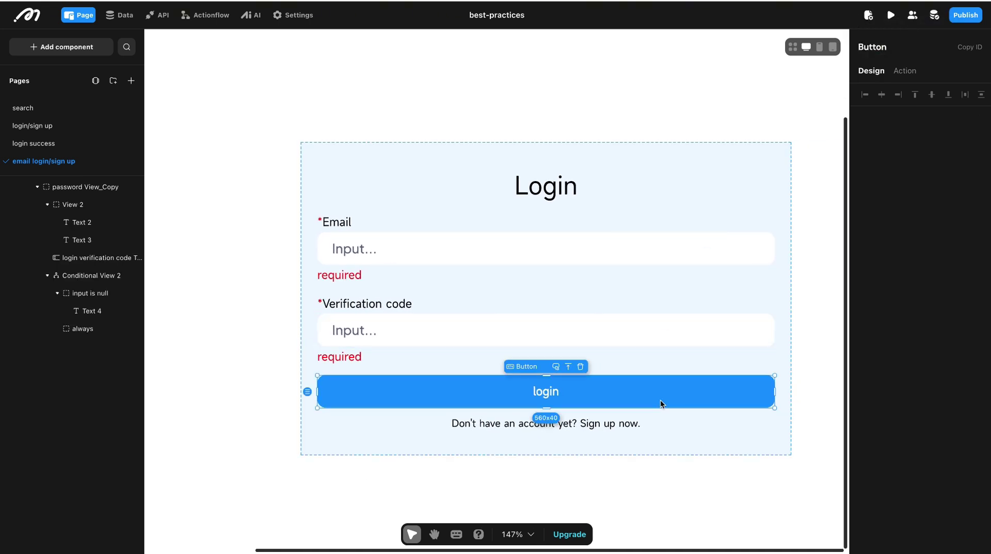
pyautogui.click(905, 73)
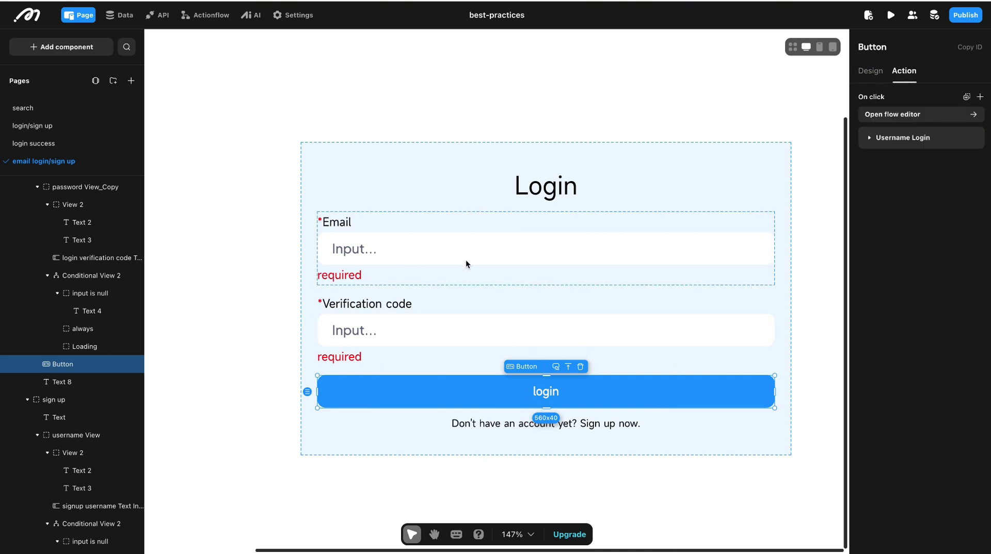
pyautogui.scroll(1, 466, 264)
pyautogui.hscroll(2, 466, 264)
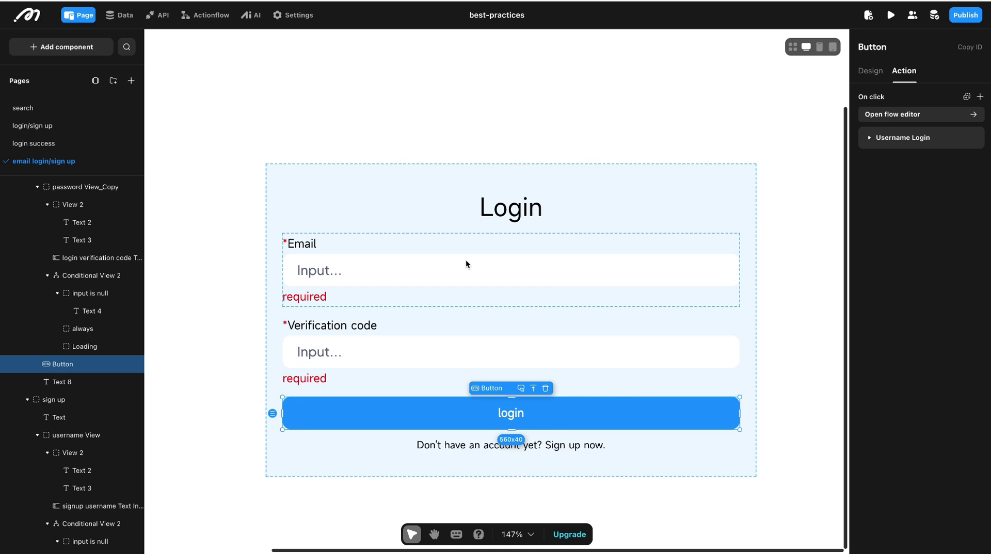
# Add a page variable named countdown_login to the page
pyautogui.click(582, 129)
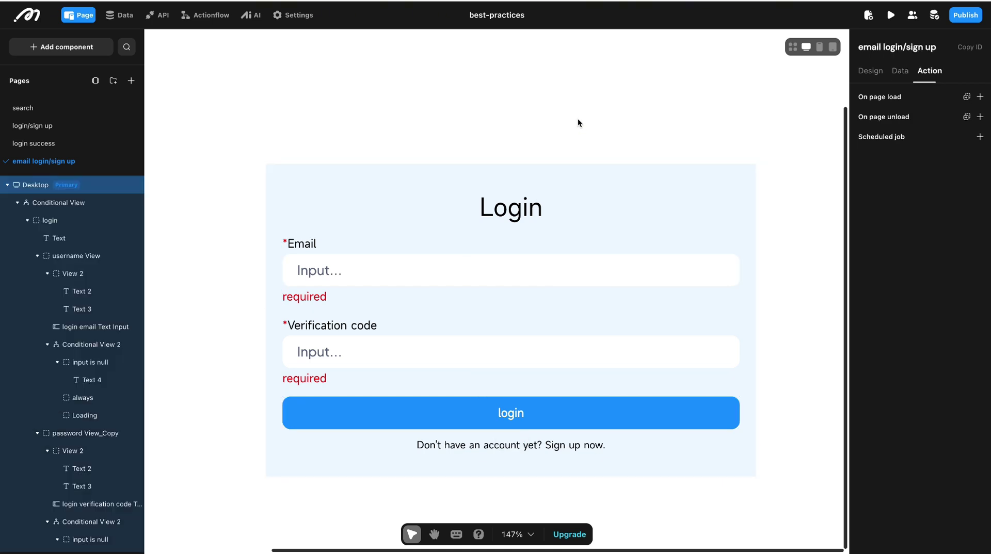
pyautogui.scroll(-3, 578, 119)
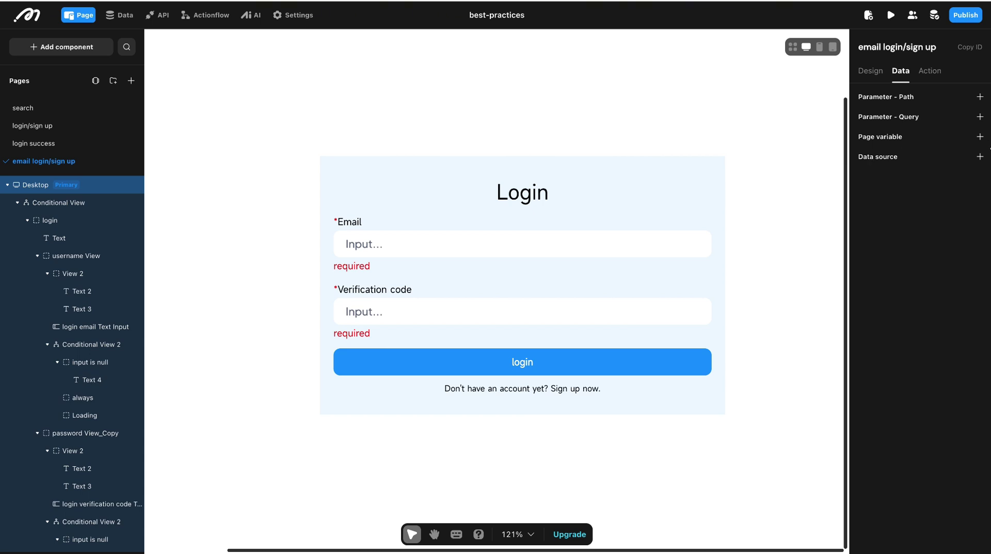
pyautogui.click(979, 137)
pyautogui.click(904, 158)
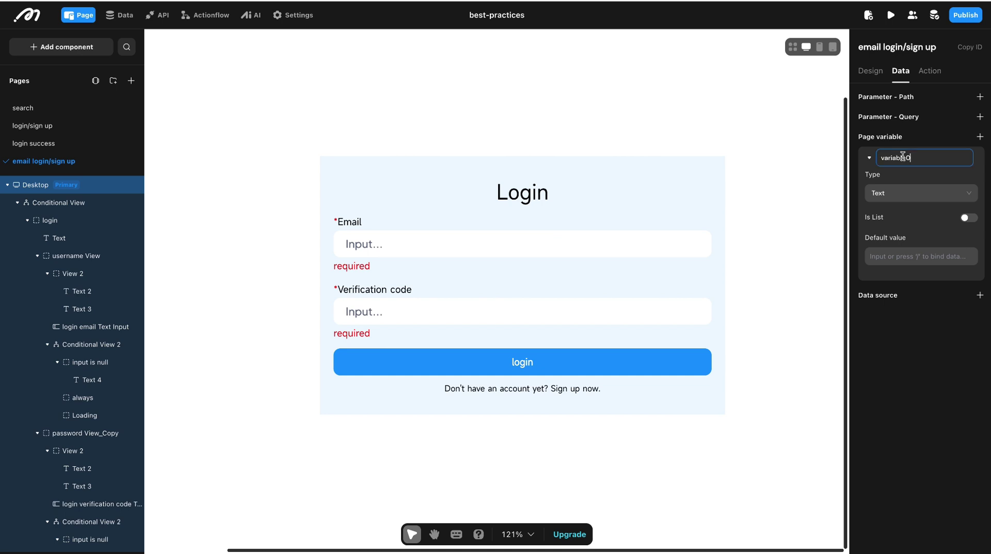
pyautogui.doubleClick(904, 158)
pyautogui.write('count')
pyautogui.write('ingdown_')
pyautogui.press('BackSpace')
pyautogui.press('BackSpace')
pyautogui.press('BackSpace')
pyautogui.write('los')
pyautogui.press('Return')
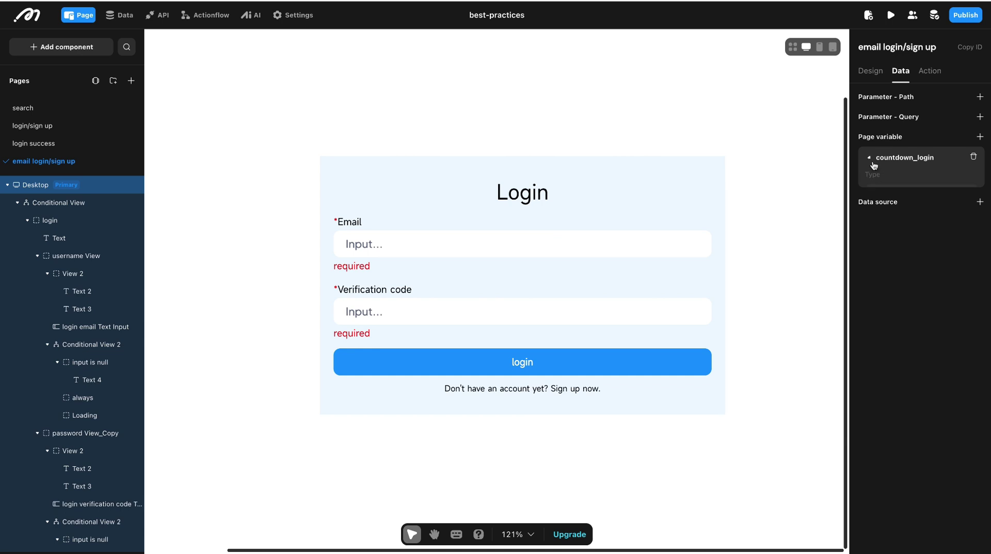
# Set countdown_login's type to BigInt with default value 60
pyautogui.click(908, 158)
pyautogui.click(907, 194)
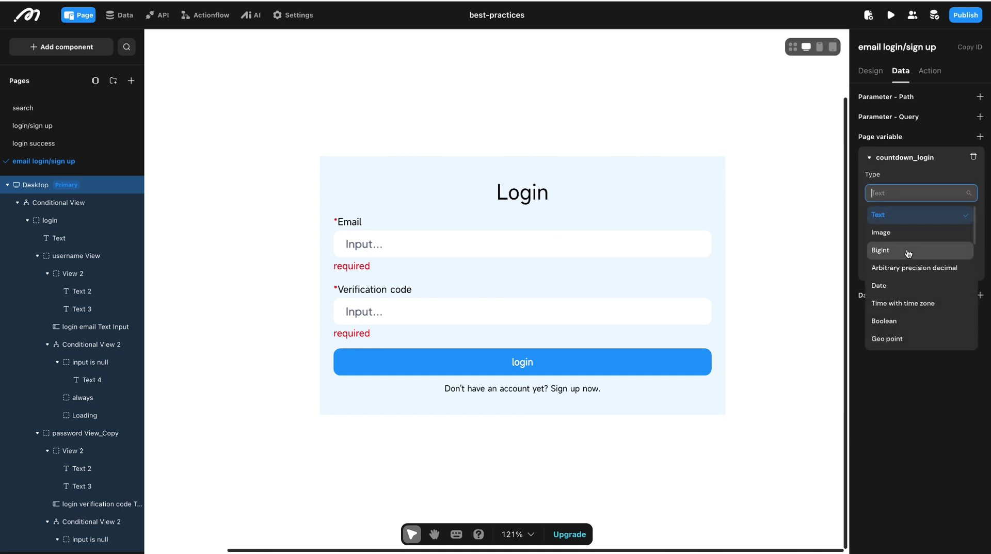
pyautogui.click(907, 252)
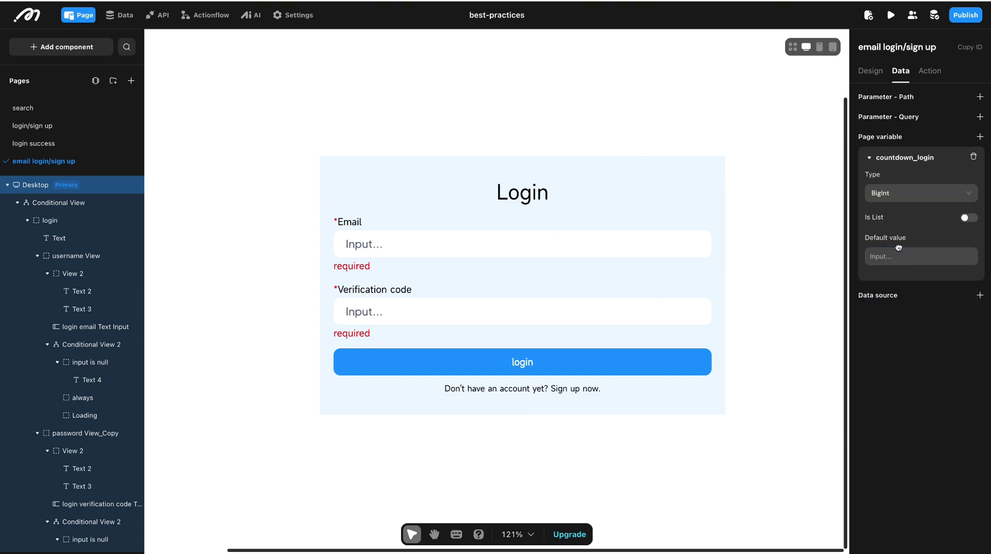
pyautogui.click(897, 255)
pyautogui.write('60')
# Confirm the default of 60 and add a scheduled job named 'login'
pyautogui.click(866, 388)
pyautogui.click(928, 72)
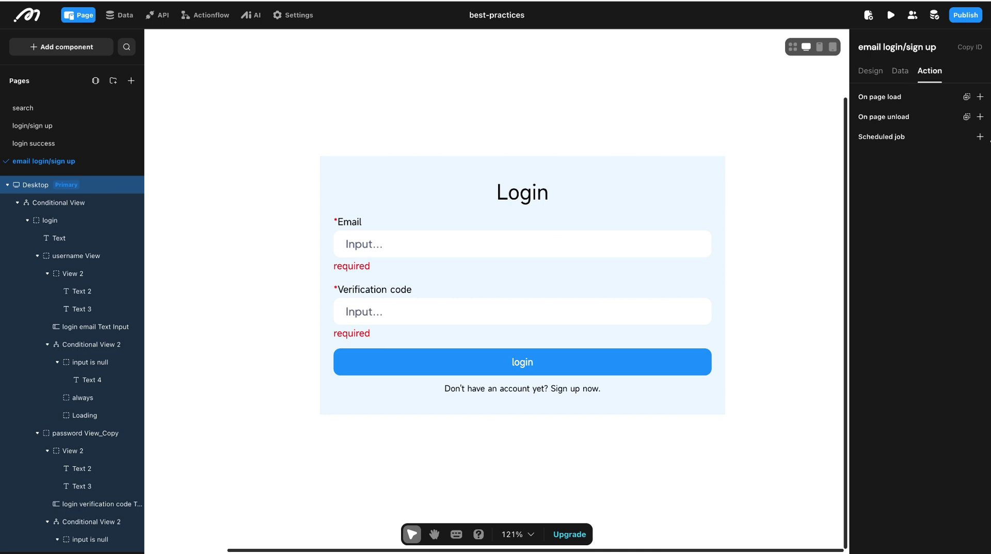
pyautogui.click(980, 137)
pyautogui.click(908, 157)
pyautogui.hotkey('ctrl', 'a')
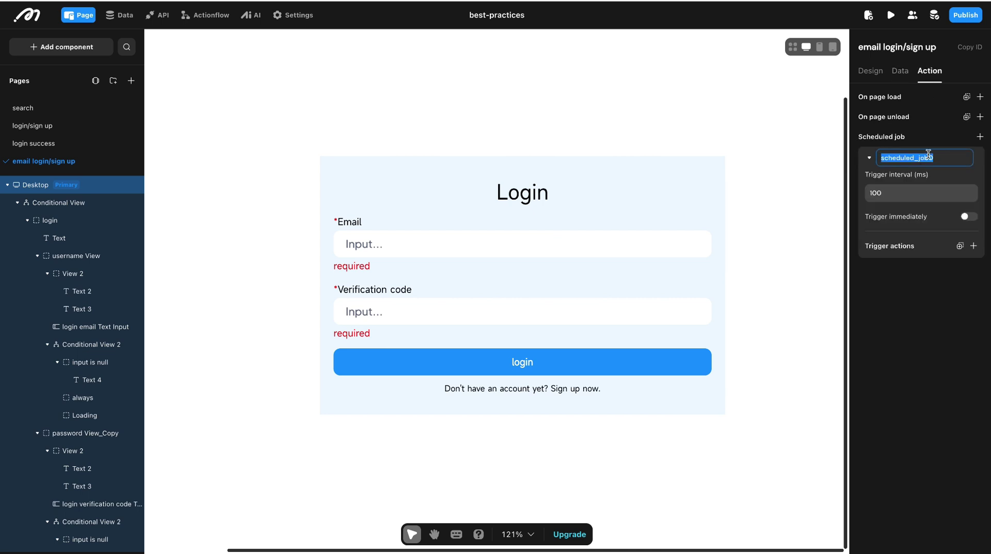
pyautogui.write('login')
pyautogui.press('Return')
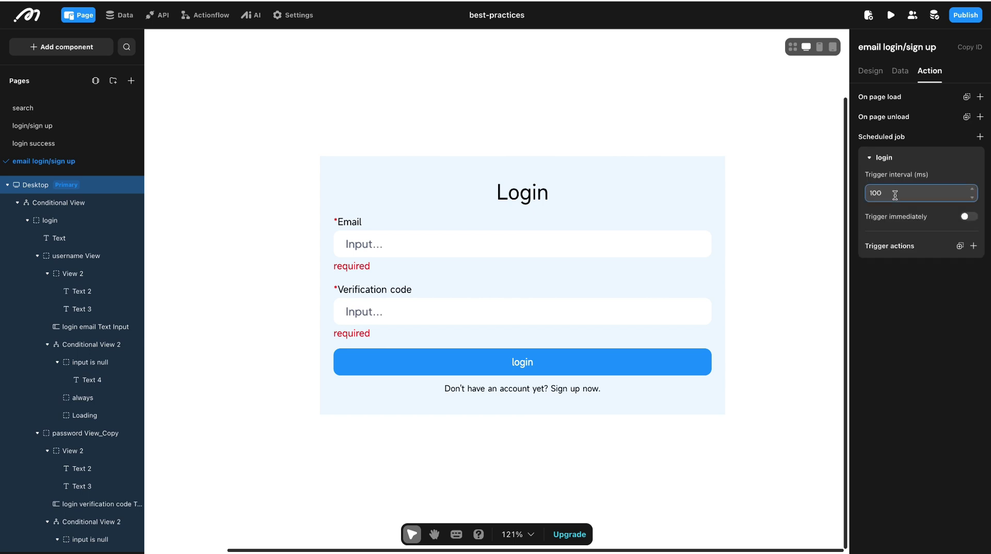
# Set the login job's trigger interval to 1000 and list its trigger actions
pyautogui.click(894, 196)
pyautogui.write('1000')
pyautogui.click(974, 246)
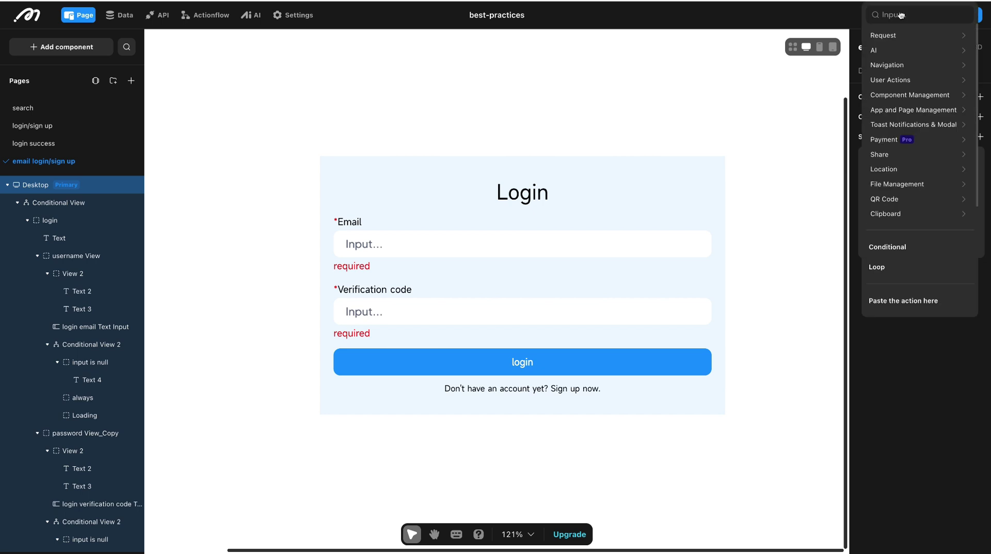
pyautogui.click(841, 277)
pyautogui.click(973, 248)
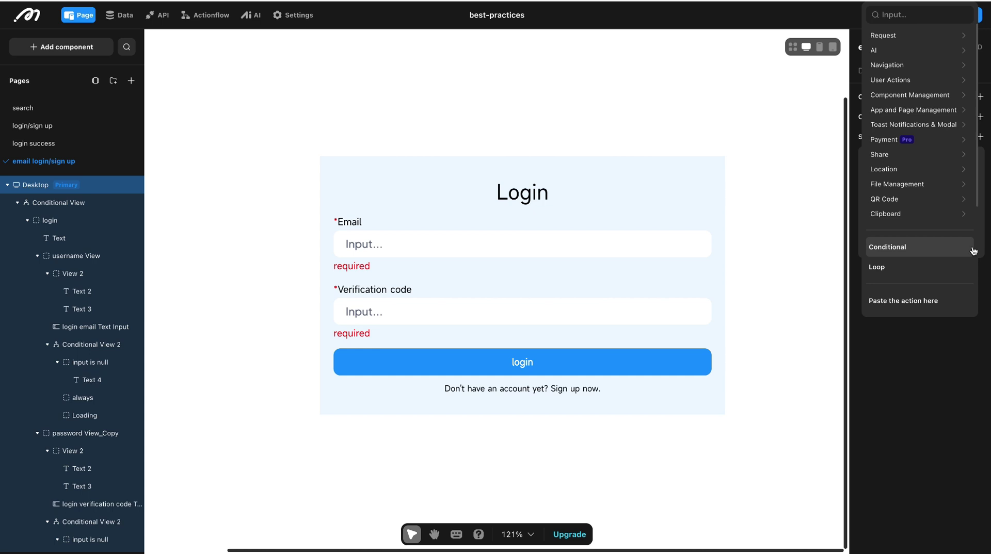
# Add a conditional to the login job with cases named Finished and Processing
pyautogui.click(898, 248)
pyautogui.doubleClick(896, 339)
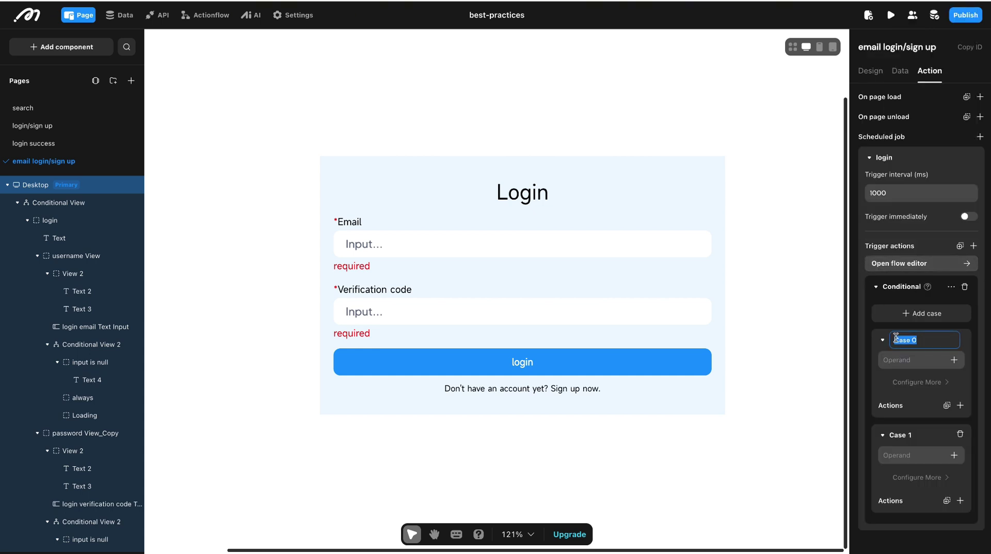
pyautogui.write('Finished')
pyautogui.press('Return')
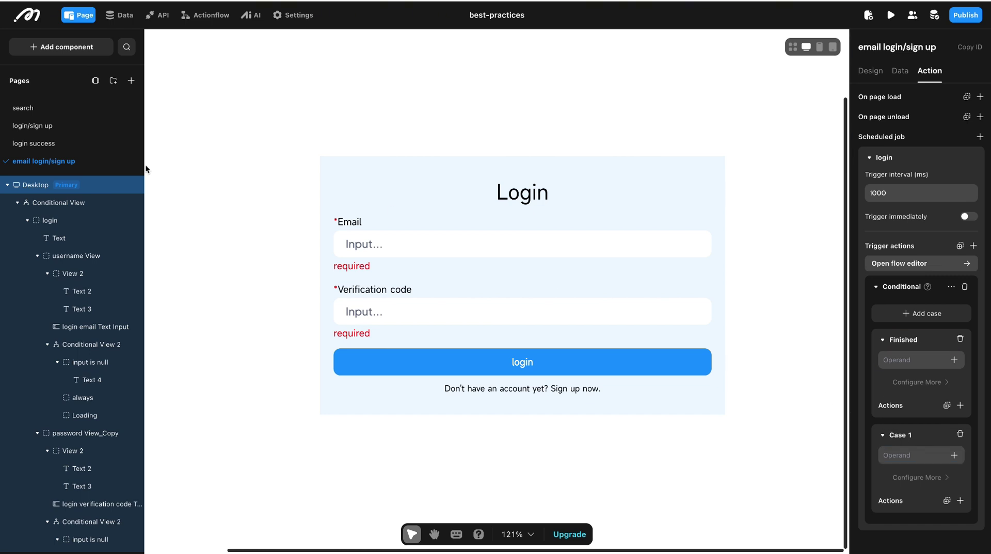
pyautogui.doubleClick(899, 435)
pyautogui.write('Processing')
# Make the Finished case apply when countdown_login is less than or equal to 0
pyautogui.click(953, 360)
pyautogui.moveTo(913, 269)
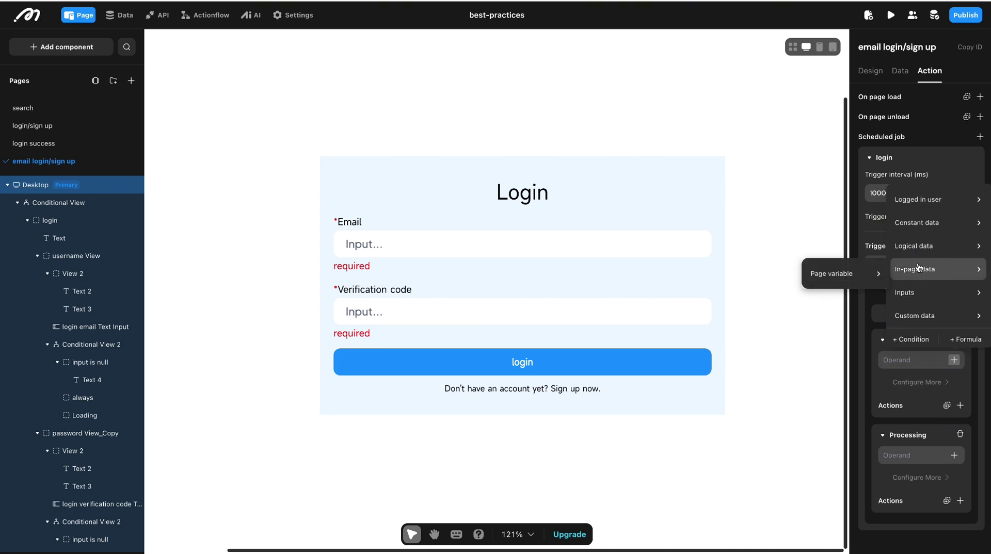
pyautogui.moveTo(850, 278)
pyautogui.click(915, 274)
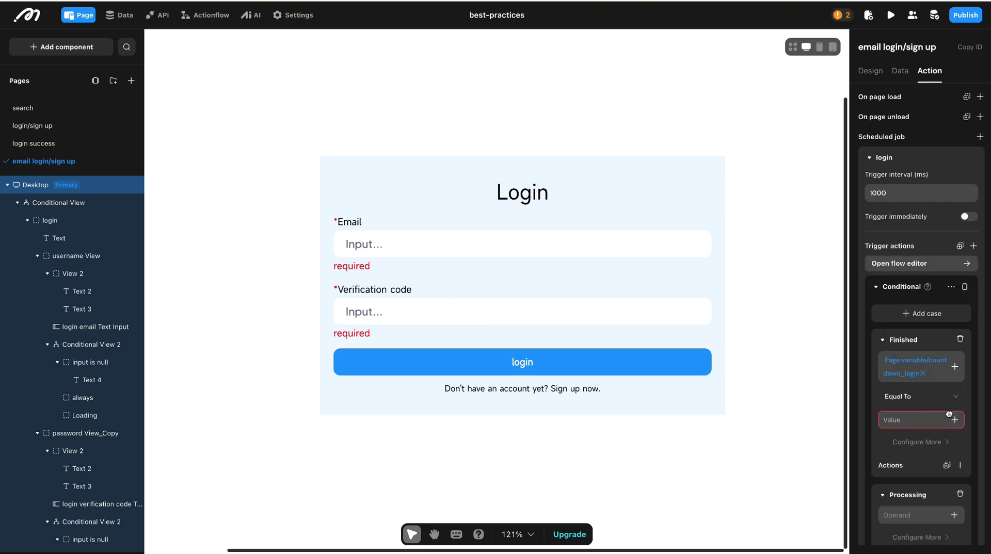
pyautogui.click(917, 396)
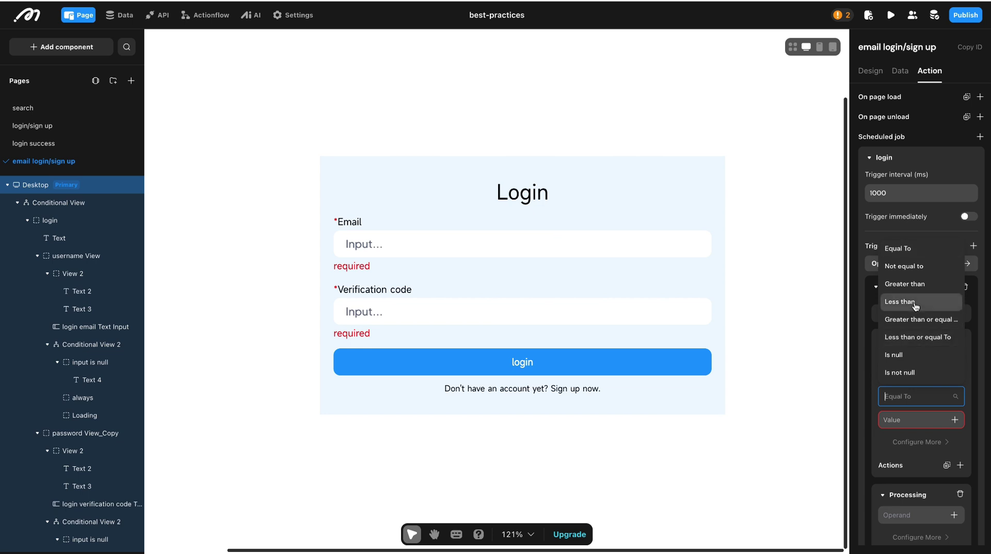
pyautogui.click(914, 337)
pyautogui.click(912, 419)
pyautogui.write('0')
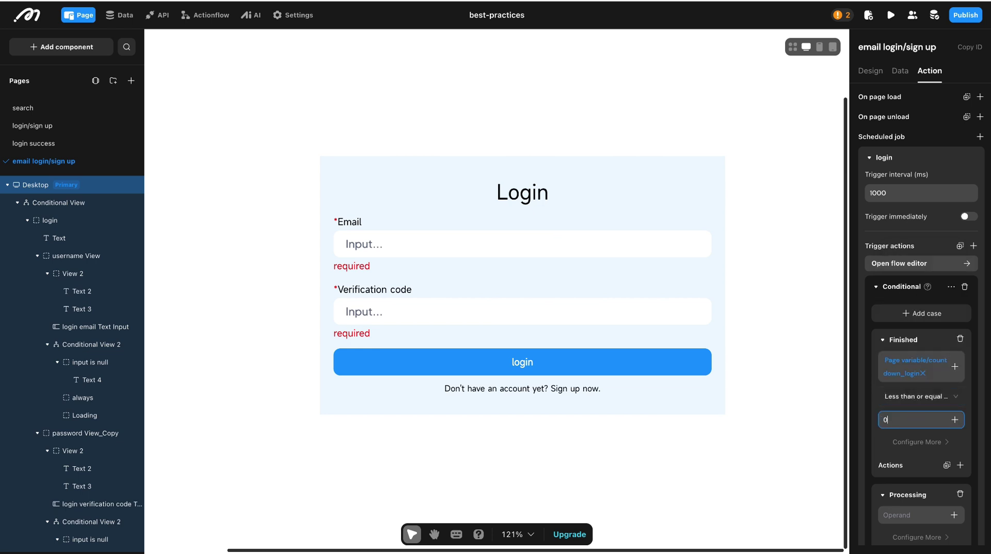
pyautogui.moveTo(848, 395); pyautogui.dragTo(782, 395)
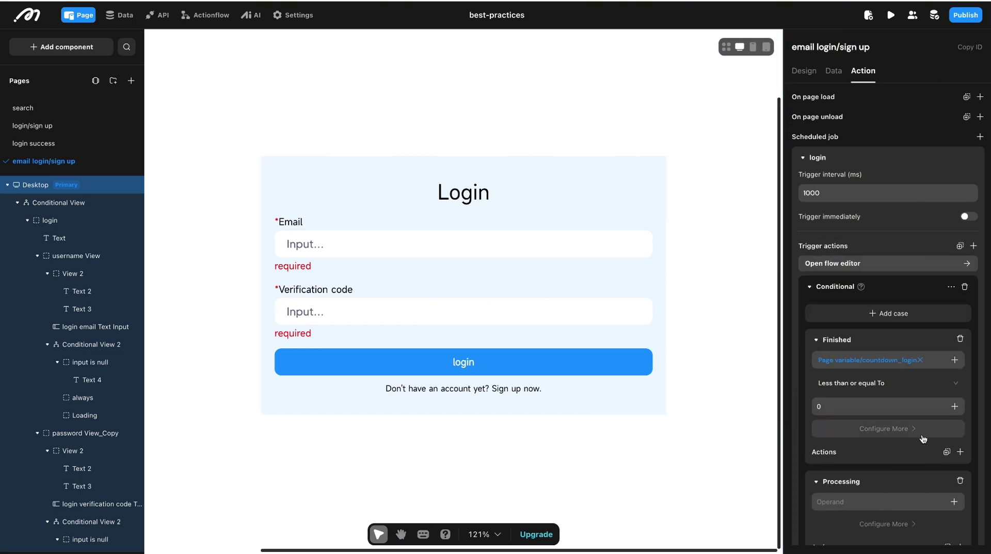
# Make the Finished case pause the login scheduled job
pyautogui.click(961, 453)
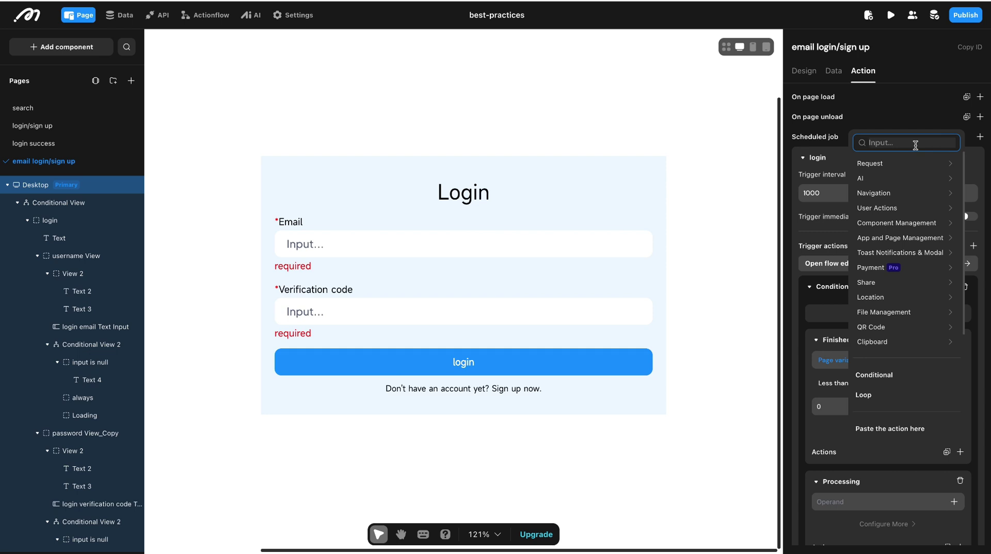
pyautogui.write('job')
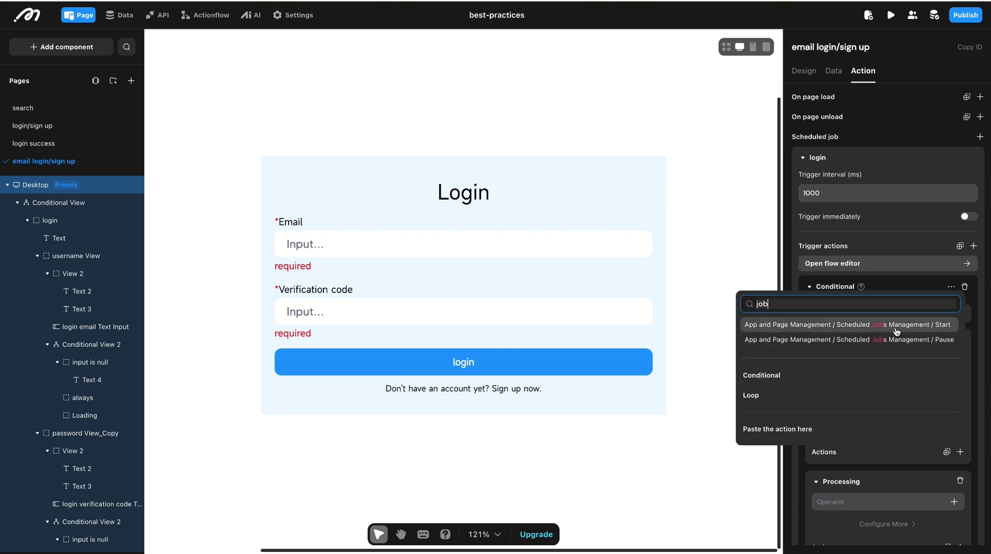
pyautogui.click(911, 343)
pyautogui.scroll(-3, 910, 433)
pyautogui.click(889, 421)
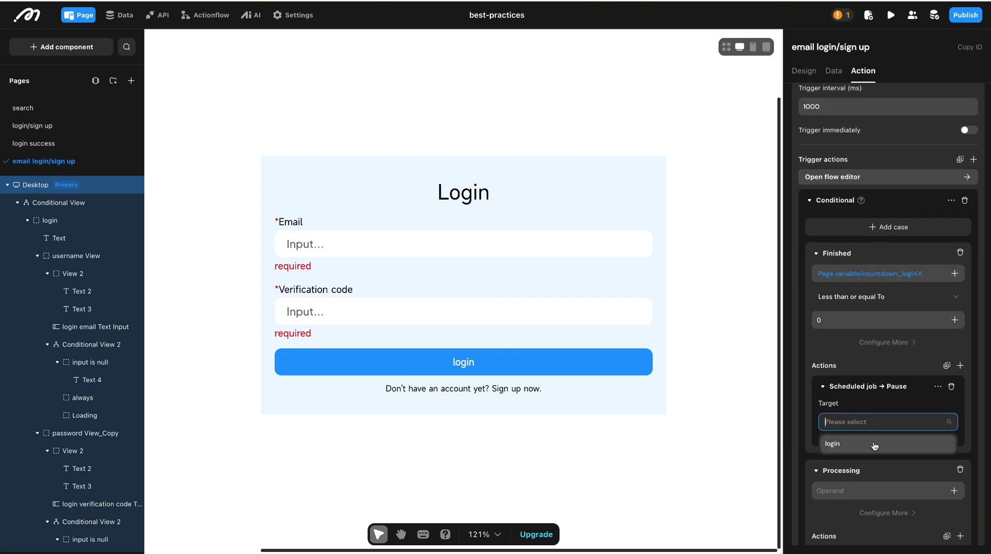
pyautogui.click(874, 446)
# Also have the Finished case set countdown_login back to 60
pyautogui.click(960, 365)
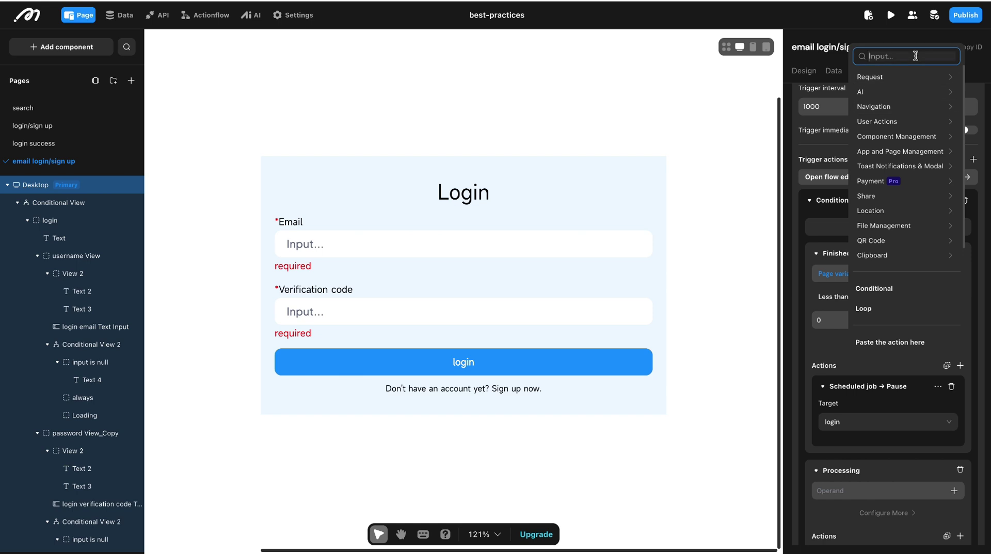
pyautogui.write('set')
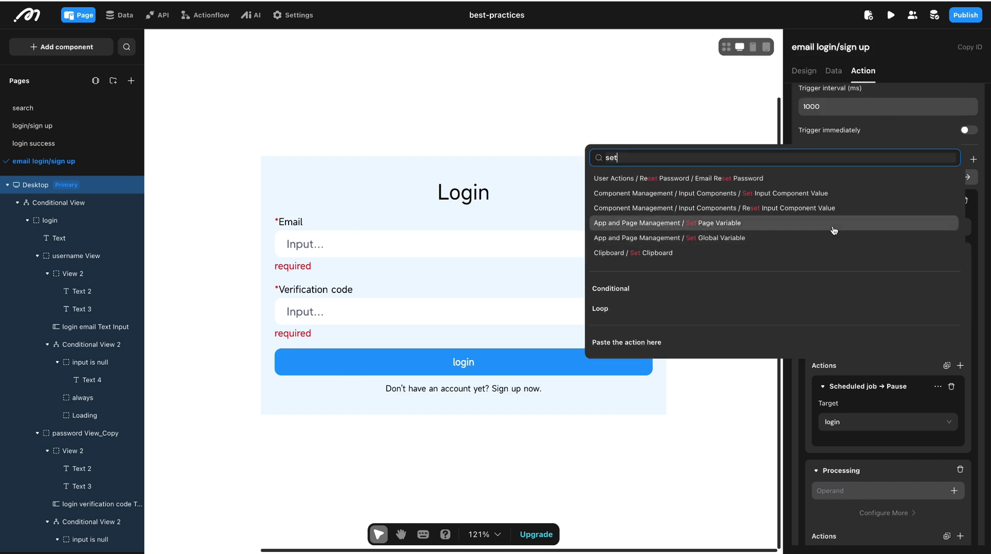
pyautogui.click(825, 222)
pyautogui.scroll(-3, 860, 391)
pyautogui.click(858, 407)
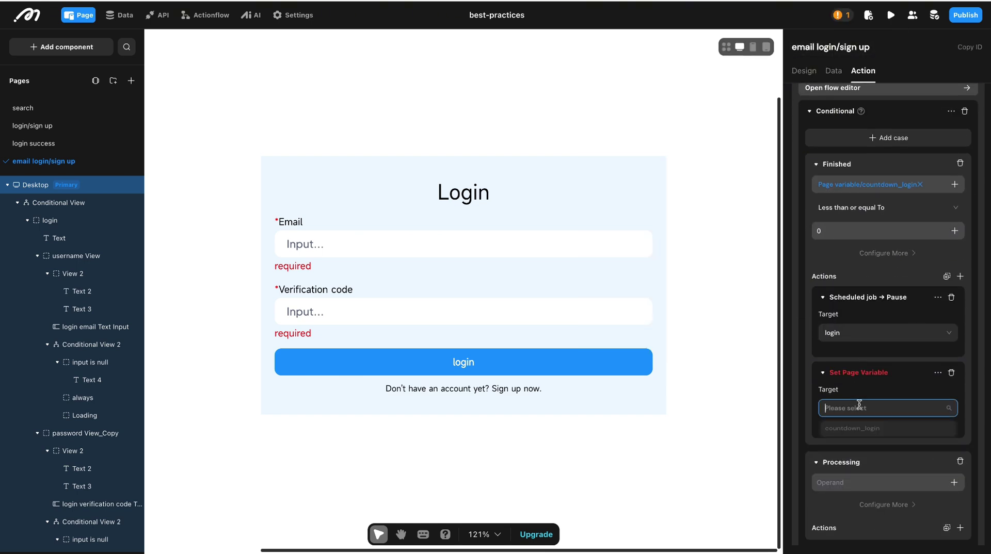
pyautogui.click(858, 431)
pyautogui.click(855, 495)
pyautogui.write('60')
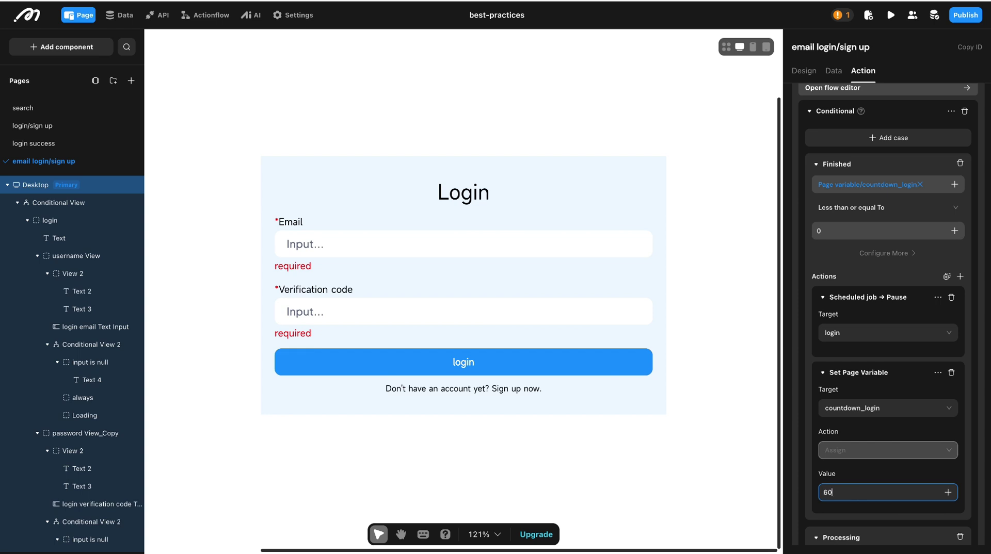
pyautogui.click(959, 279)
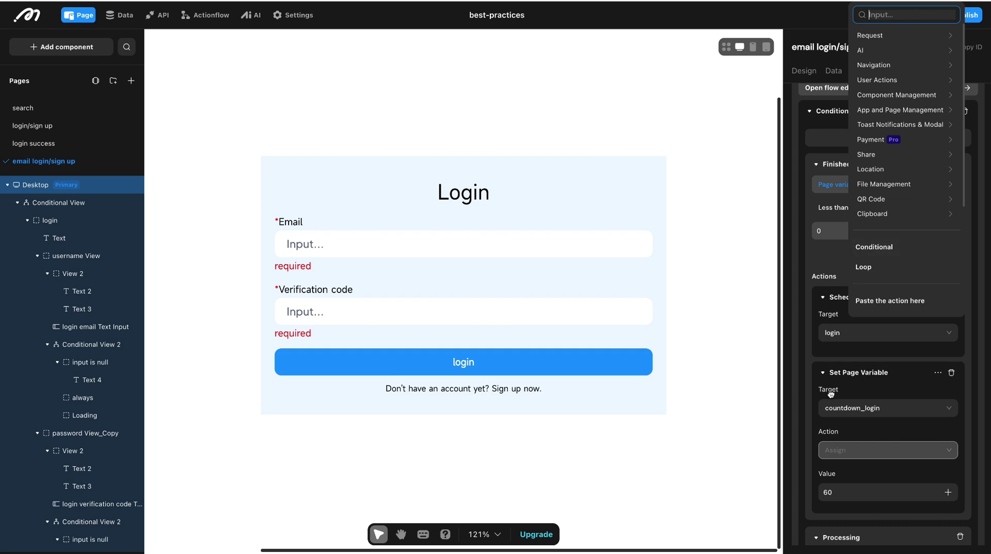
pyautogui.scroll(-3, 849, 473)
pyautogui.click(871, 451)
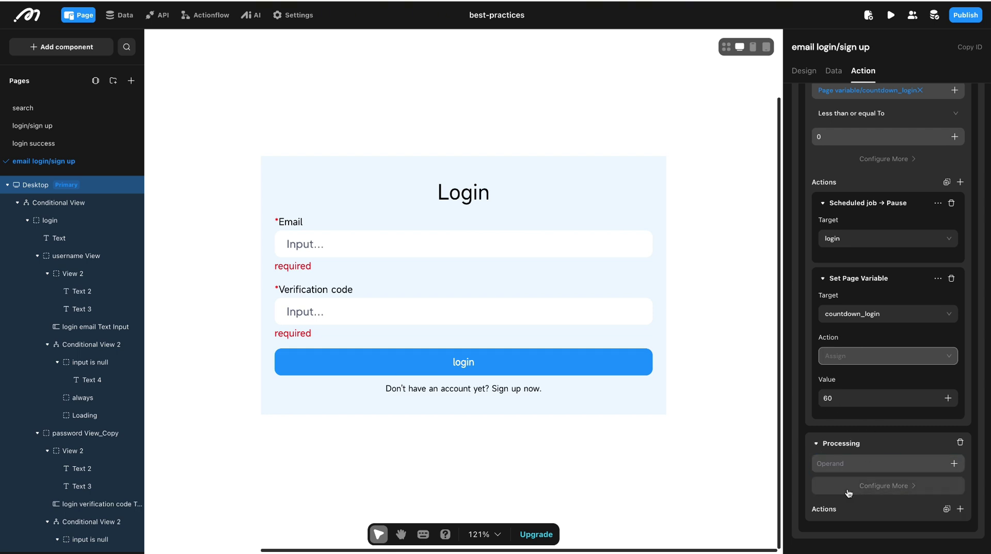
# Add a Set Page Variable action to Processing that assigns countdown_login from a formula
pyautogui.click(961, 509)
pyautogui.write('set')
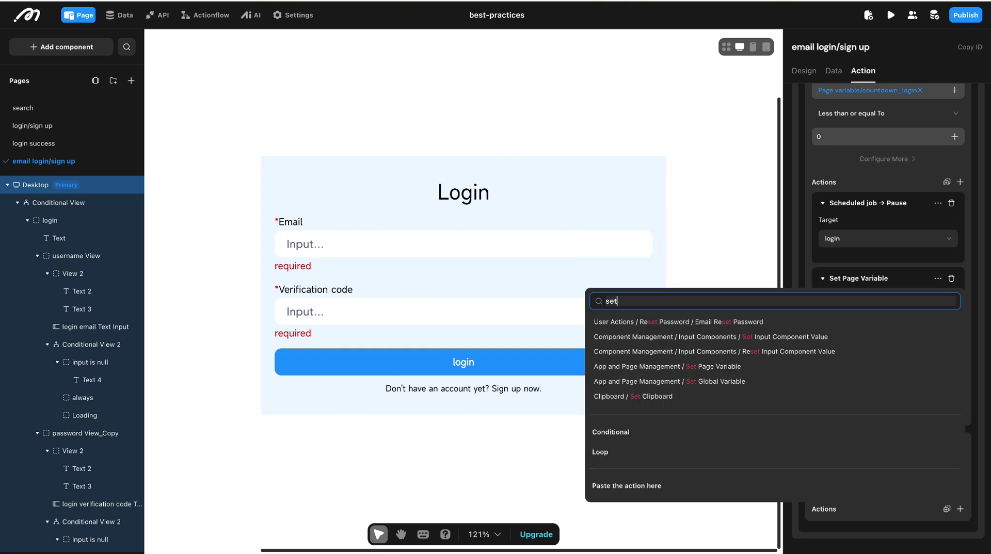
pyautogui.click(779, 366)
pyautogui.click(826, 485)
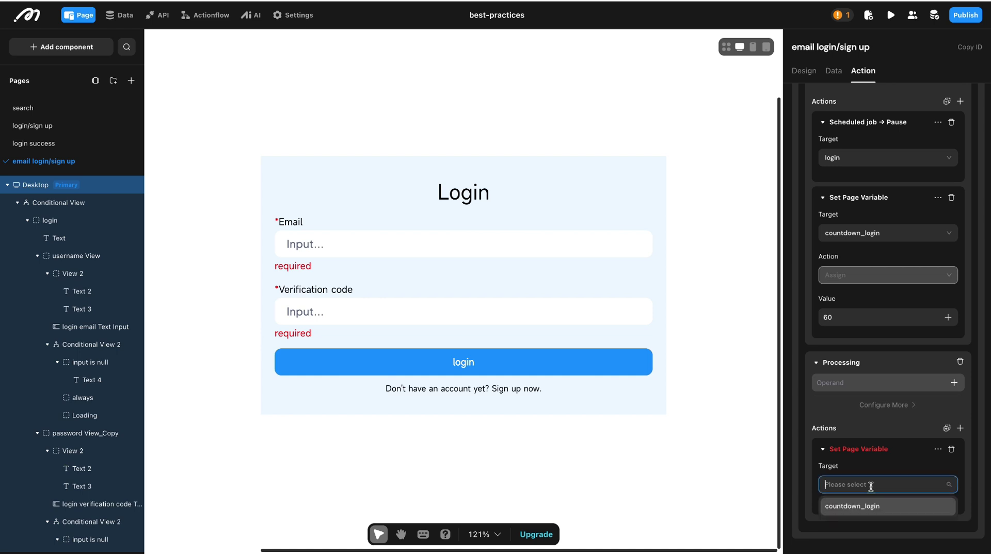
pyautogui.click(869, 507)
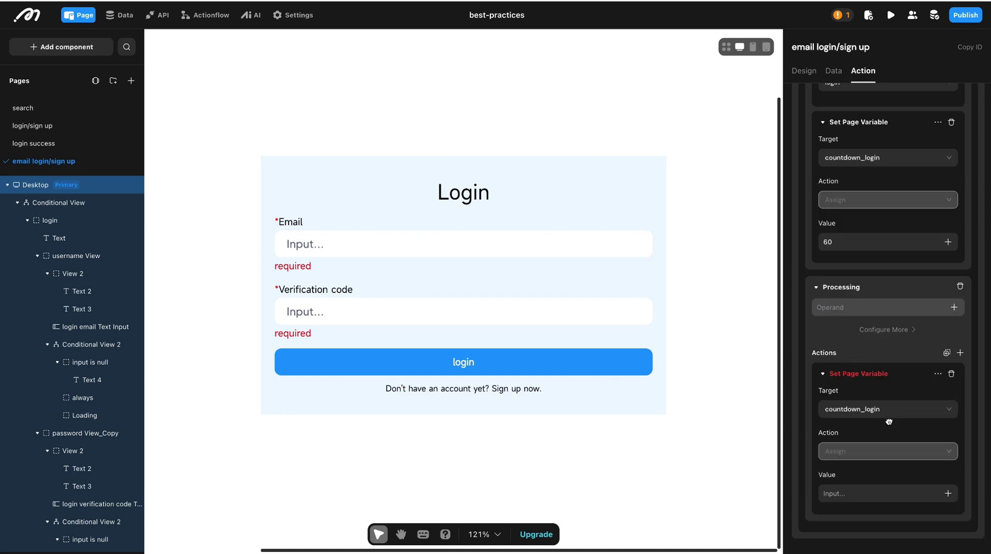
pyautogui.click(947, 494)
pyautogui.click(959, 473)
# Build the assigned formula as countdown_login minus 1
pyautogui.click(846, 493)
pyautogui.click(825, 465)
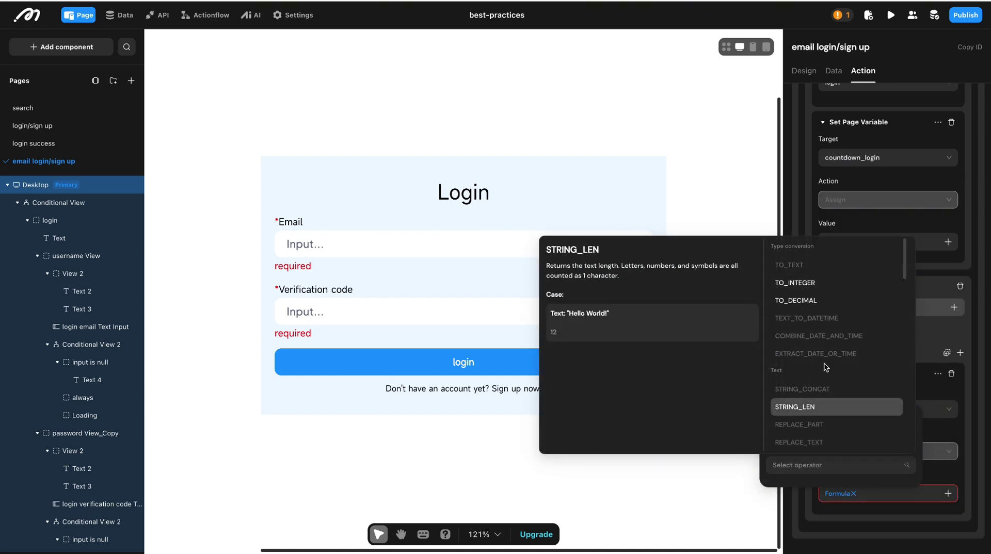
pyautogui.scroll(5, 826, 370)
pyautogui.click(816, 333)
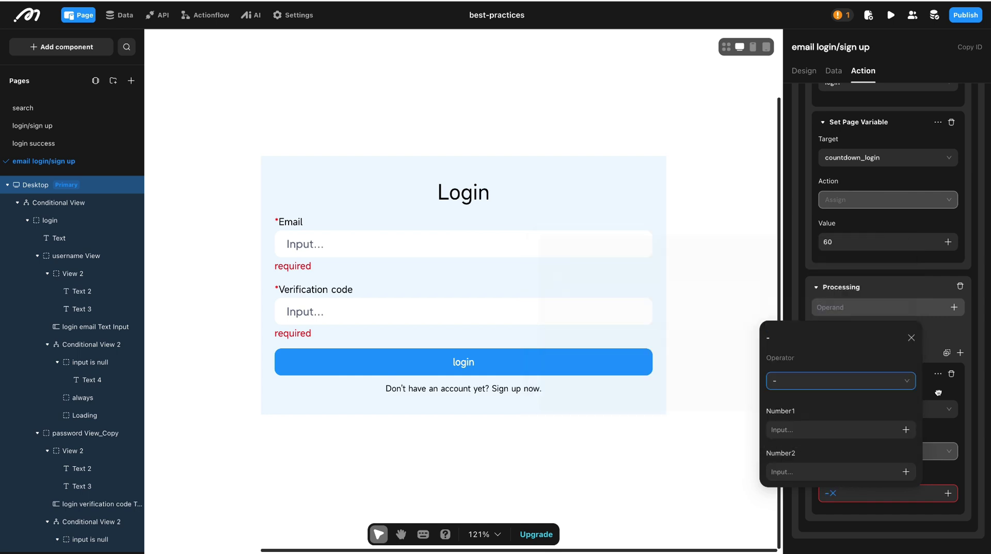
pyautogui.click(906, 430)
pyautogui.moveTo(909, 339)
pyautogui.moveTo(810, 344)
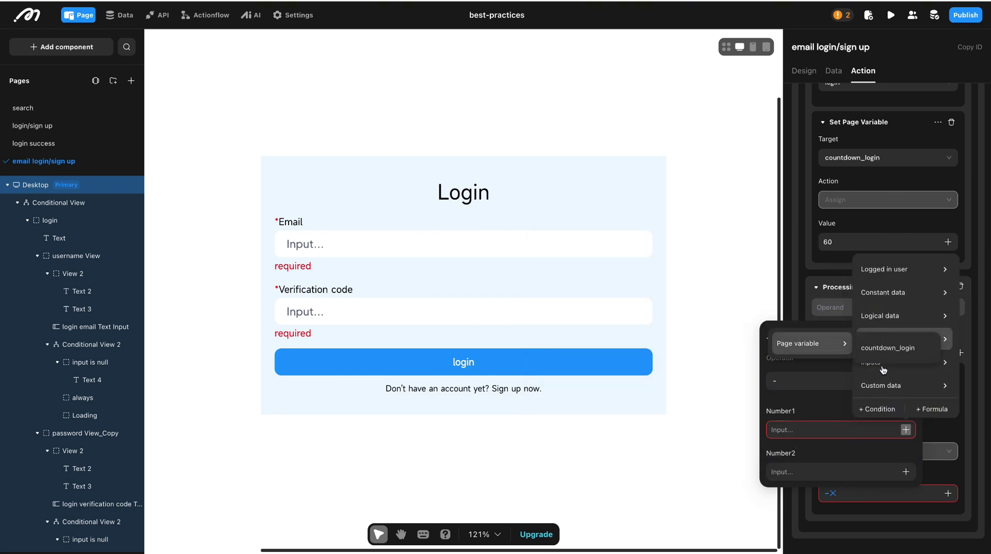
pyautogui.click(886, 347)
pyautogui.click(816, 470)
pyautogui.write('1')
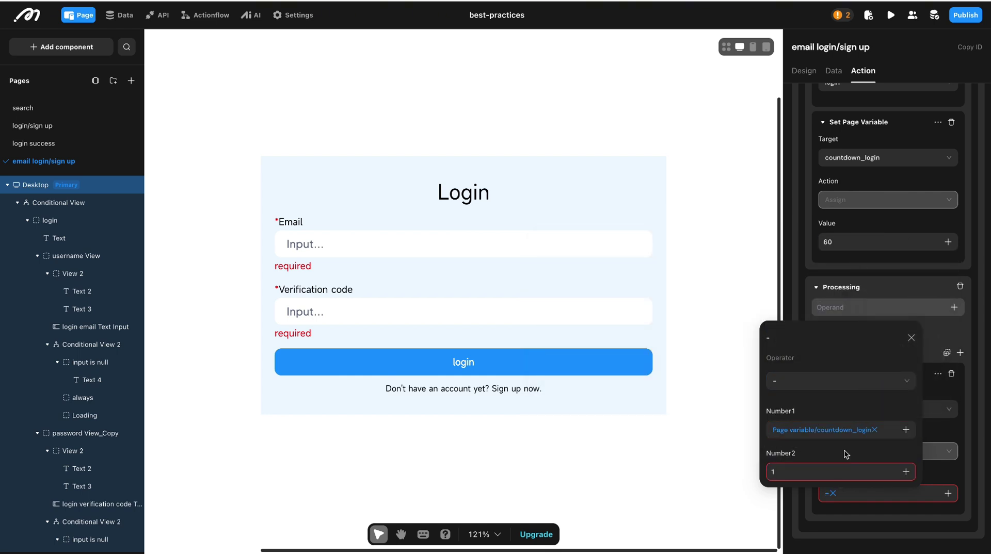
pyautogui.click(842, 453)
pyautogui.click(911, 339)
pyautogui.scroll(10, 848, 410)
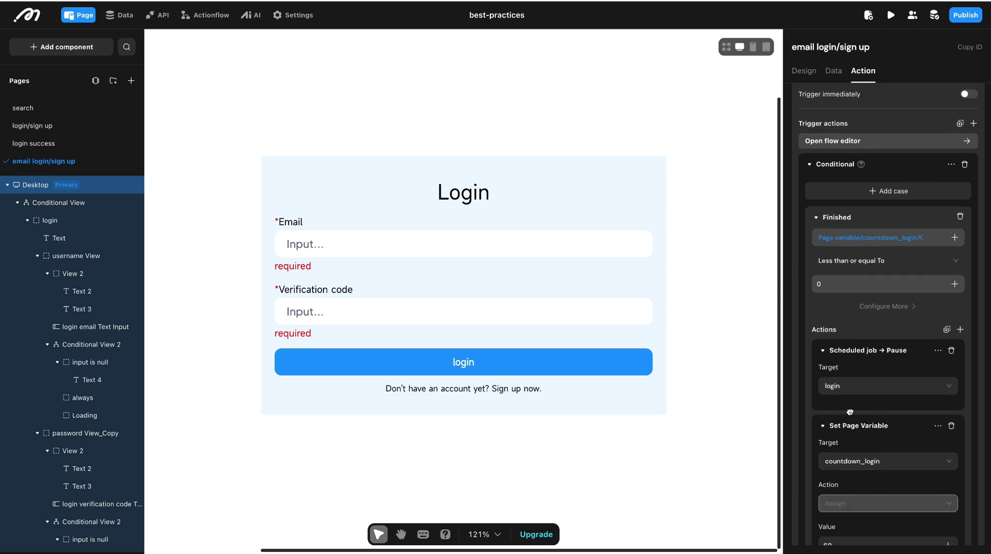
# Wrap the verification code input in a 100%-wide horizontal container
pyautogui.click(461, 312)
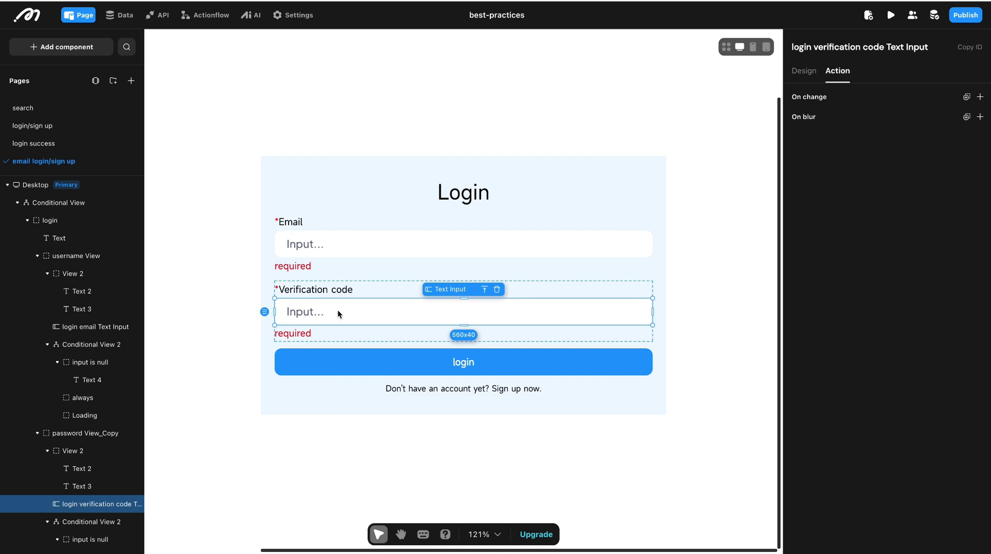
pyautogui.hotkey('ctrl', 'g')
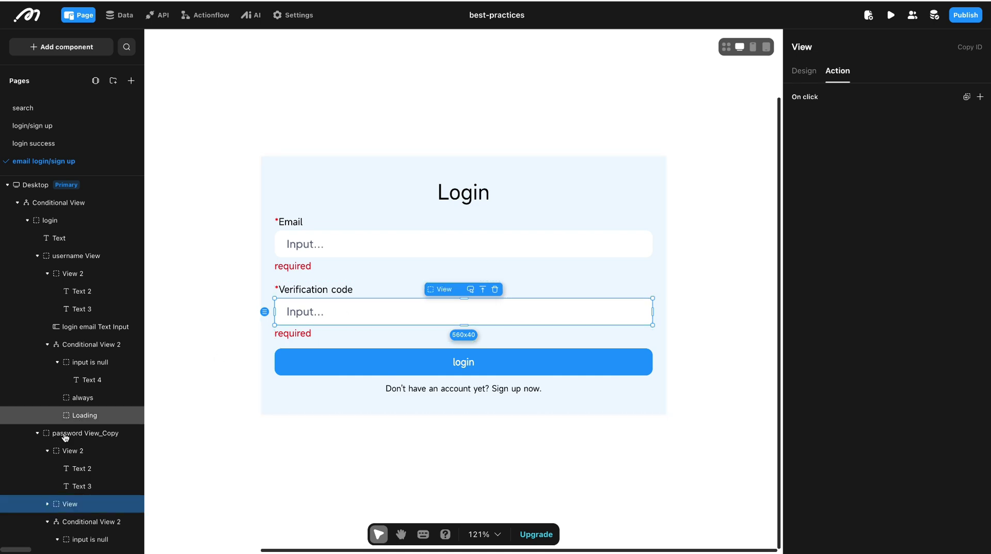
pyautogui.click(804, 71)
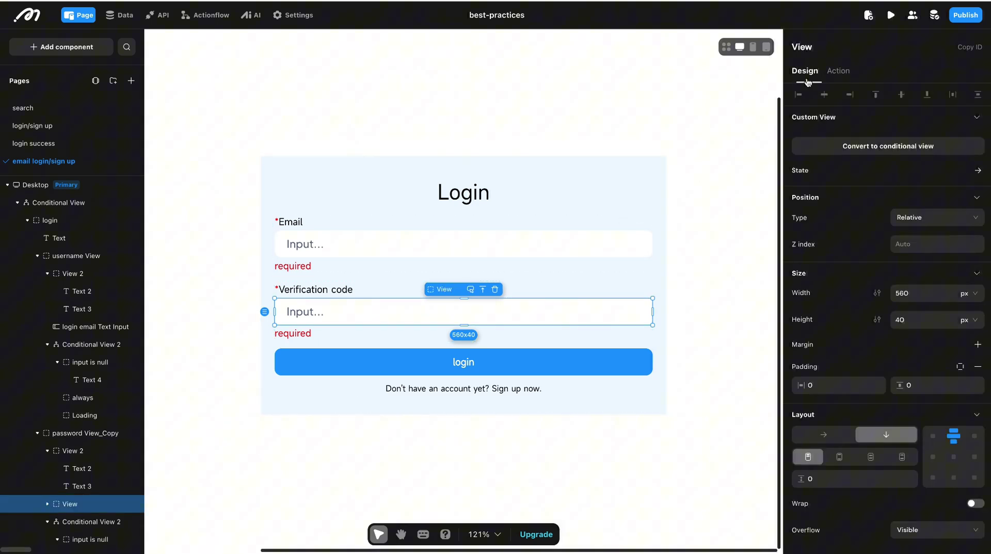
pyautogui.click(964, 293)
pyautogui.click(963, 334)
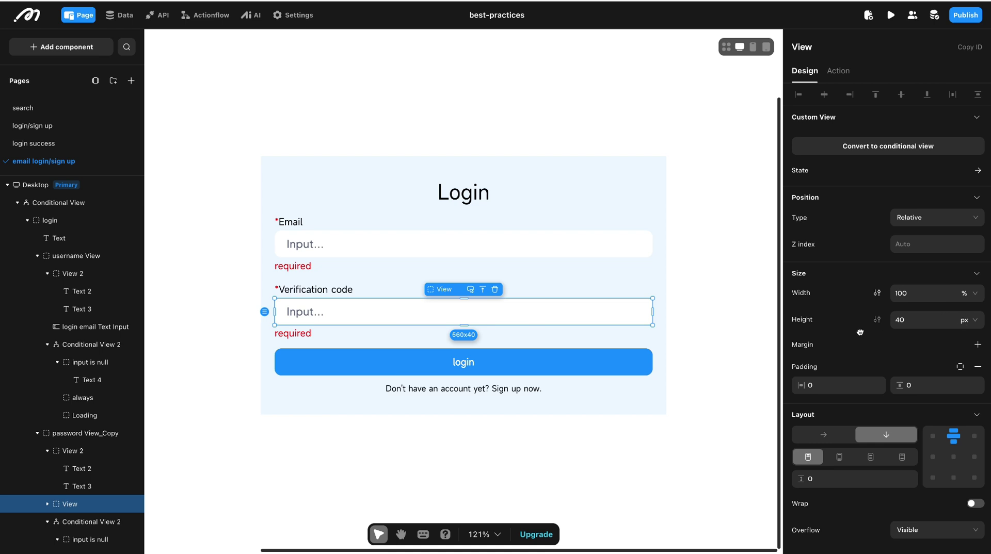
pyautogui.click(823, 435)
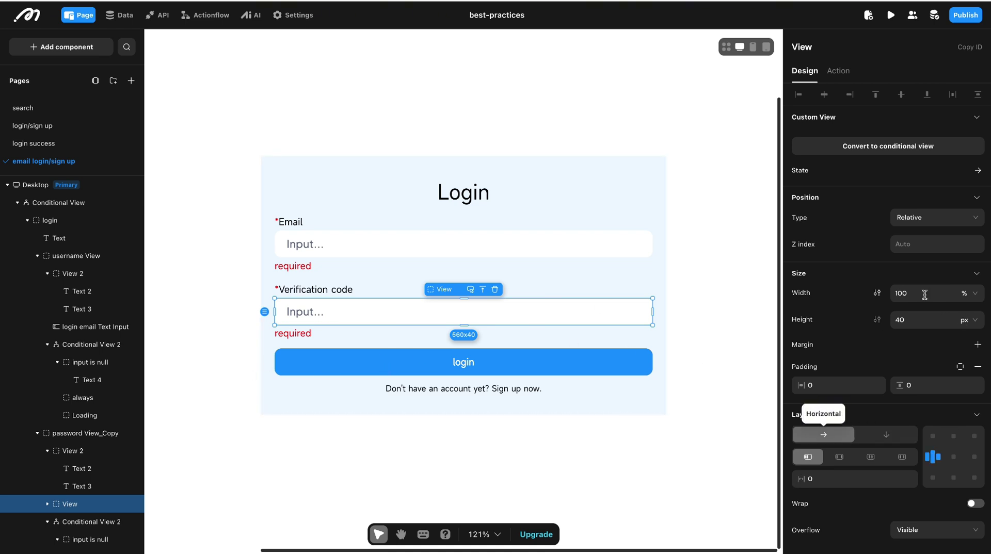
# Make the verification code input's width 1 fr inside the container
pyautogui.click(47, 504)
pyautogui.scroll(-1, 78, 485)
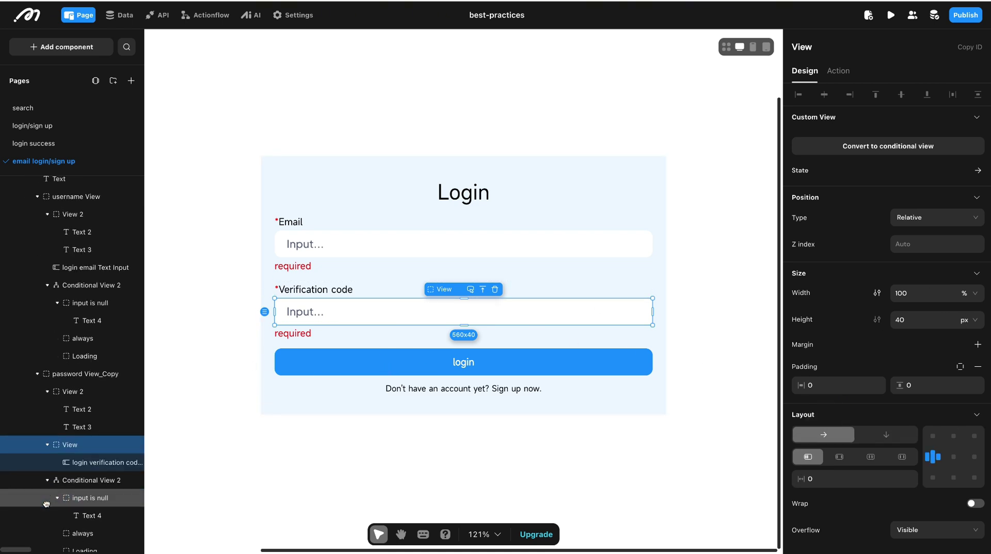
pyautogui.click(82, 463)
pyautogui.click(963, 424)
pyautogui.scroll(-1, 963, 423)
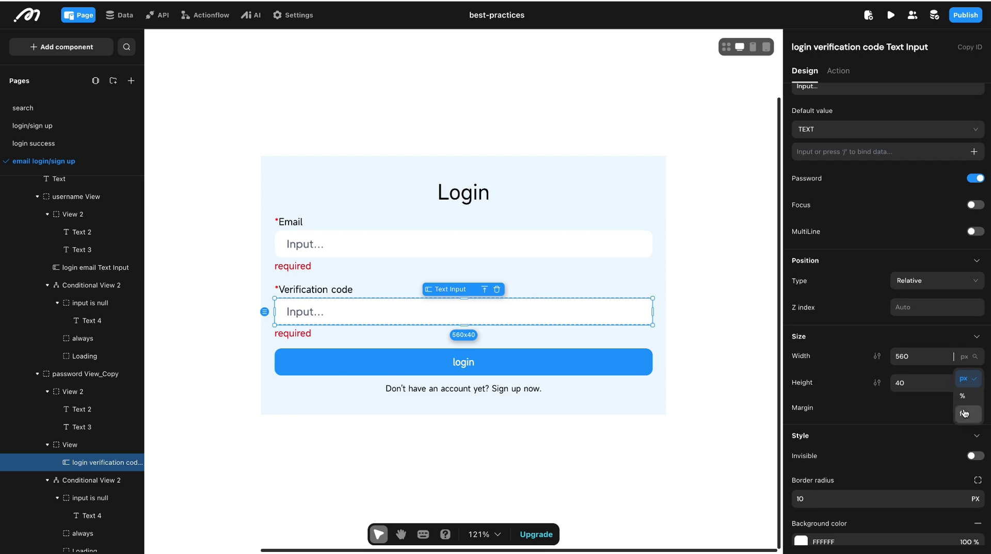
pyautogui.click(963, 417)
pyautogui.click(910, 358)
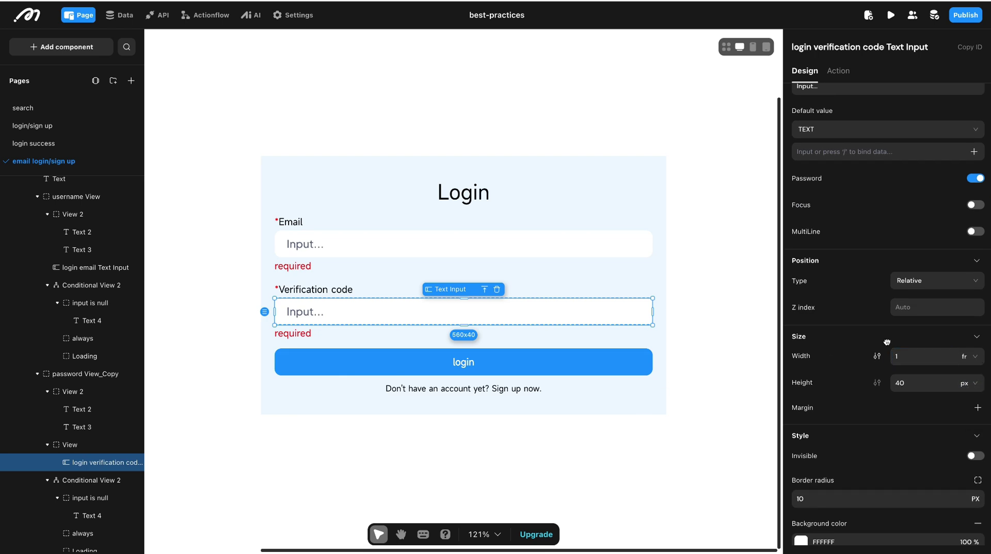
# Set the row container's item spacing to 10 and open the component library
pyautogui.click(75, 448)
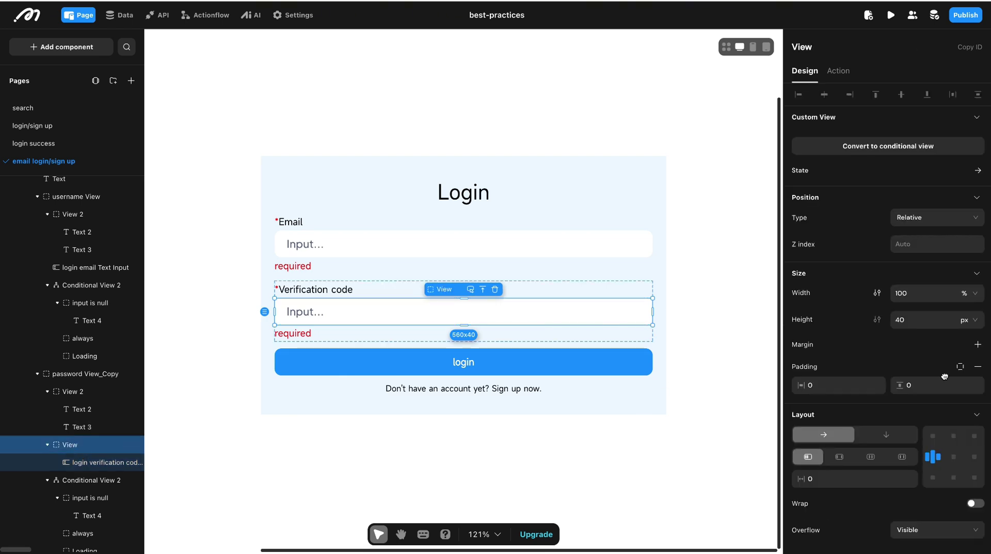
pyautogui.scroll(-2, 945, 377)
pyautogui.doubleClick(834, 402)
pyautogui.write('10')
pyautogui.click(841, 428)
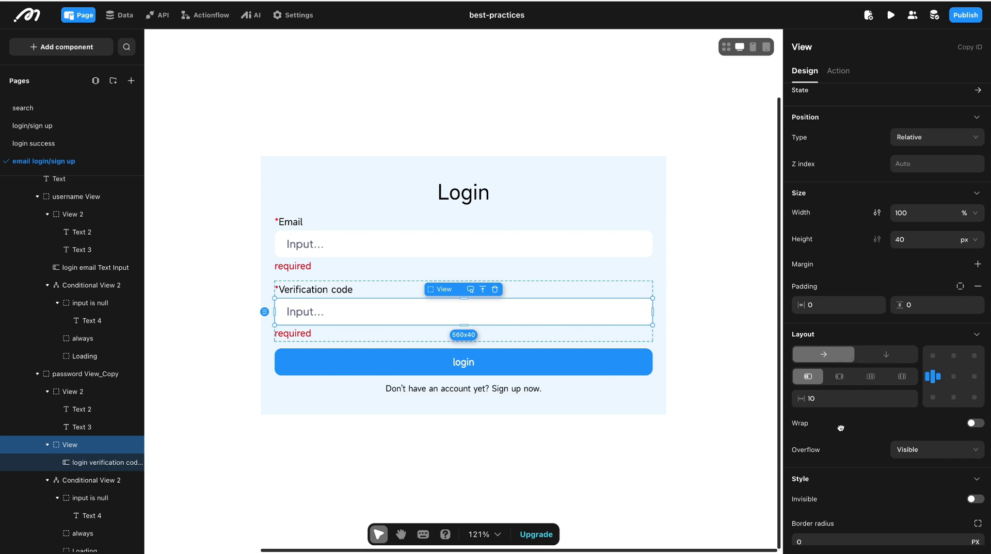
pyautogui.click(61, 47)
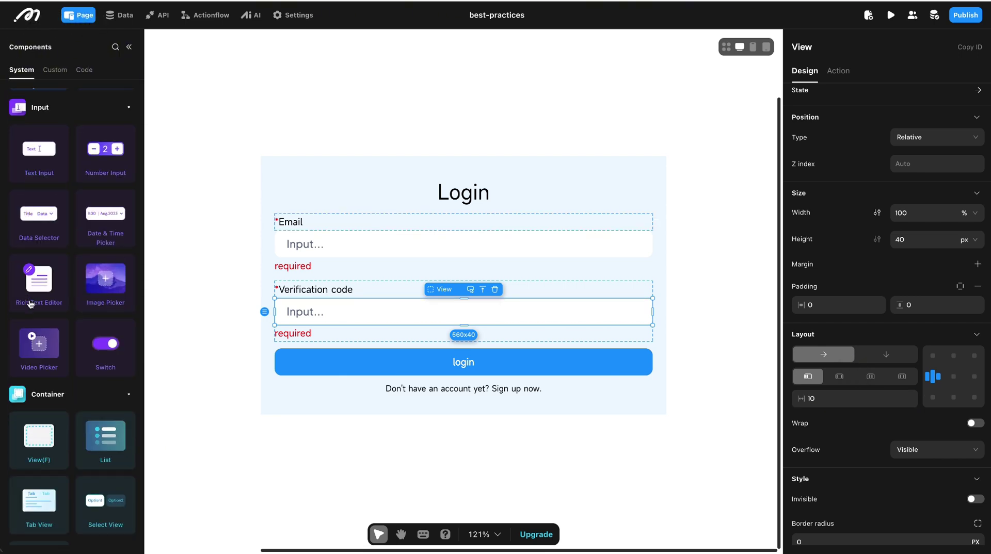
# Insert a conditional view with cases named Click the send button and Counting down
pyautogui.scroll(-5, 29, 304)
pyautogui.click(39, 294)
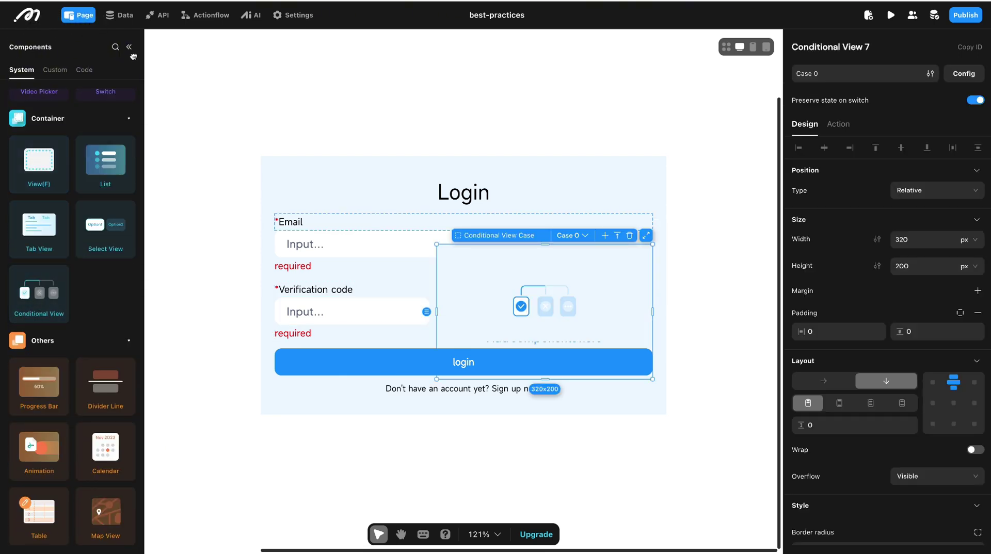
pyautogui.click(963, 73)
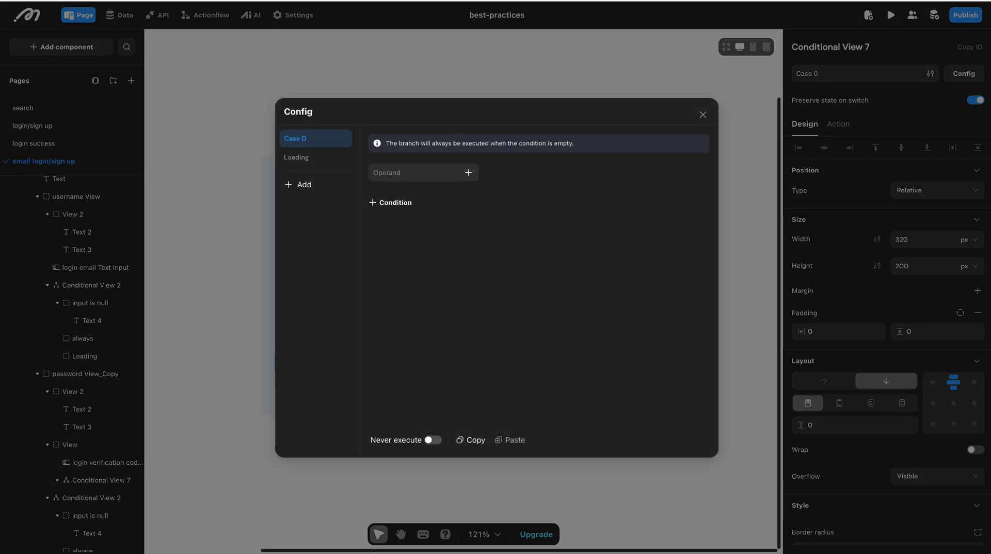
pyautogui.click(292, 185)
pyautogui.press('super+a')
pyautogui.write('Click the send button')
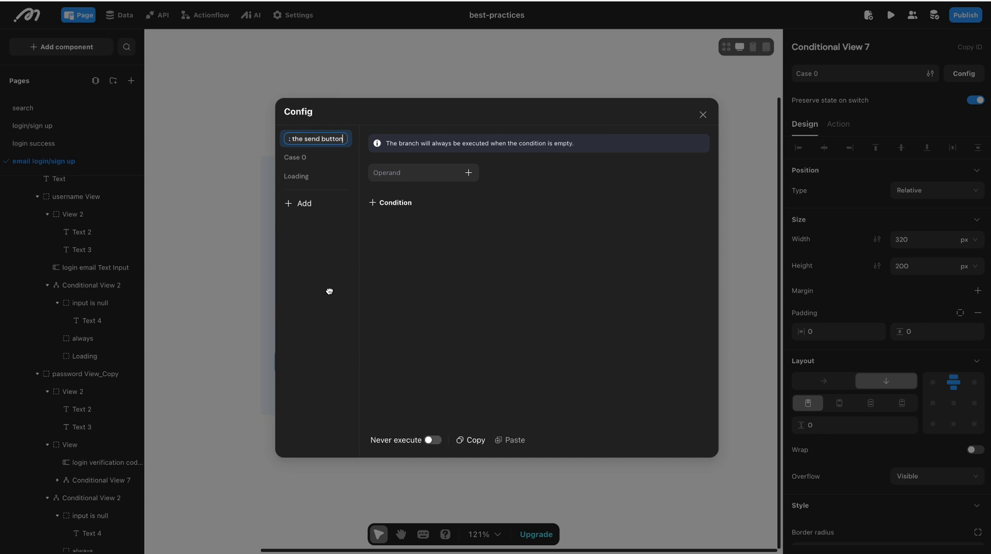
pyautogui.click(329, 292)
pyautogui.click(324, 157)
pyautogui.press('super+a')
pyautogui.write('Counting down')
pyautogui.click(726, 165)
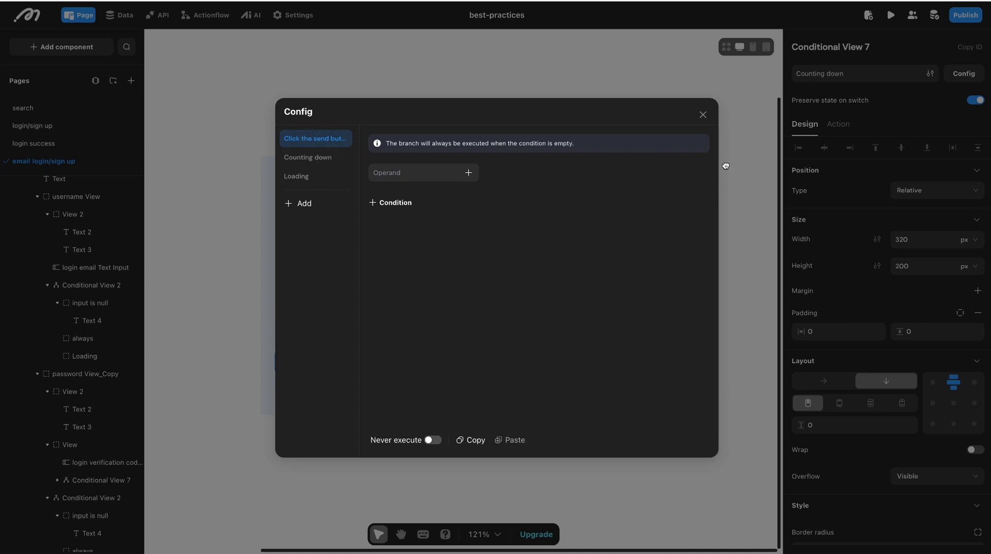
pyautogui.click(702, 114)
# Size the conditional view to 1 fr wide and 40 px high
pyautogui.scroll(-3, 103, 439)
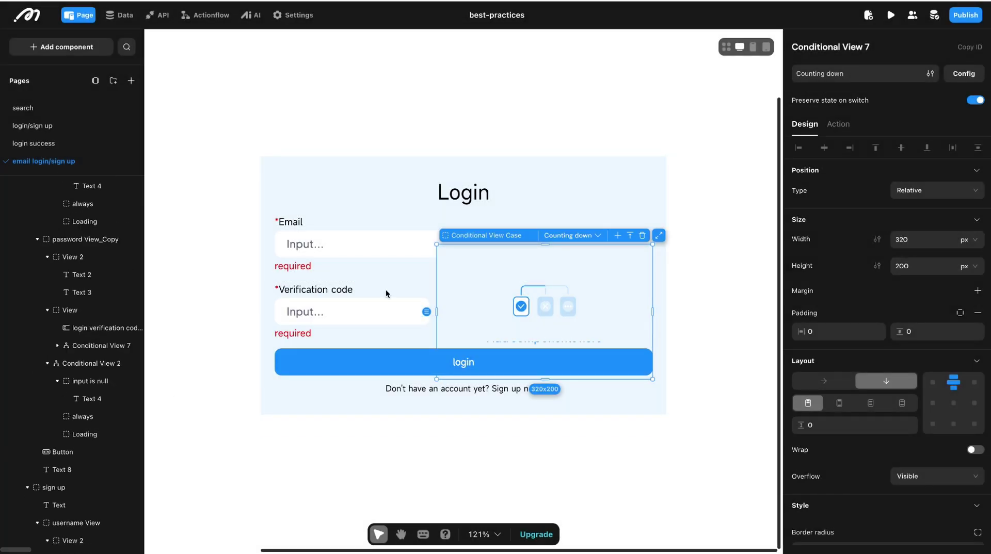
pyautogui.scroll(2, 126, 258)
pyautogui.click(964, 239)
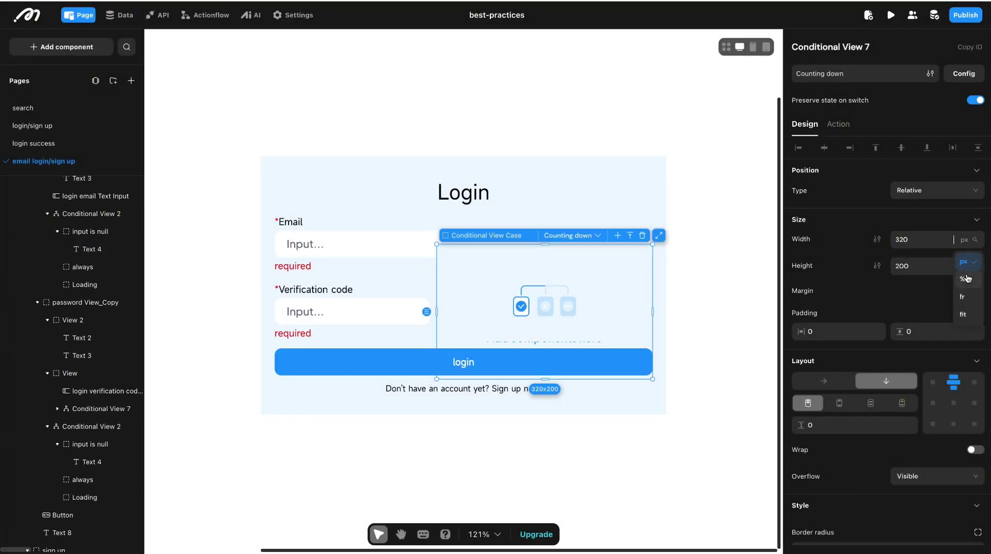
pyautogui.click(962, 296)
pyautogui.click(921, 267)
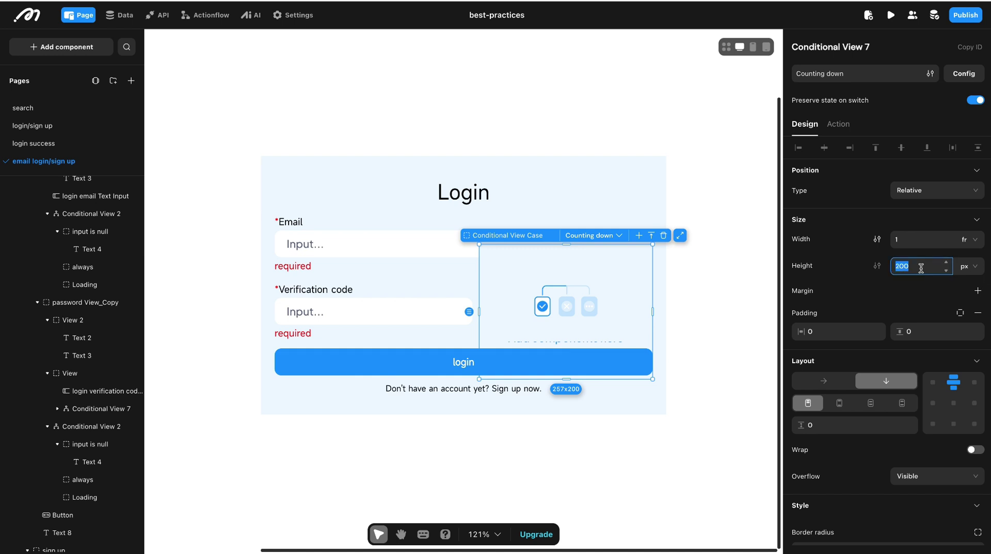
pyautogui.write('40')
pyautogui.press('Return')
# Size the Click the send button case to 1 fr wide and 40 px high
pyautogui.scroll(3, 111, 324)
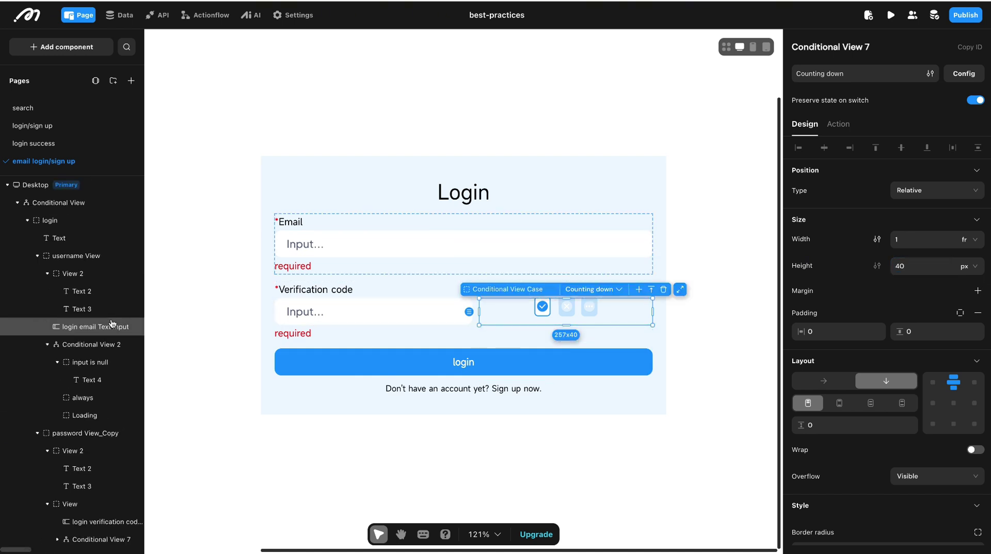
pyautogui.click(360, 308)
pyautogui.scroll(-3, 98, 403)
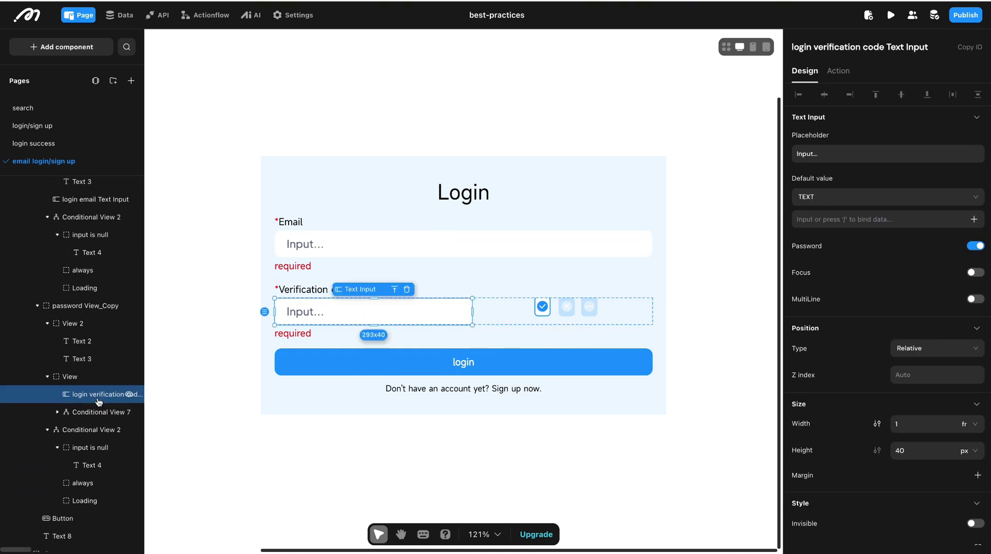
pyautogui.click(57, 413)
pyautogui.click(103, 430)
pyautogui.click(964, 240)
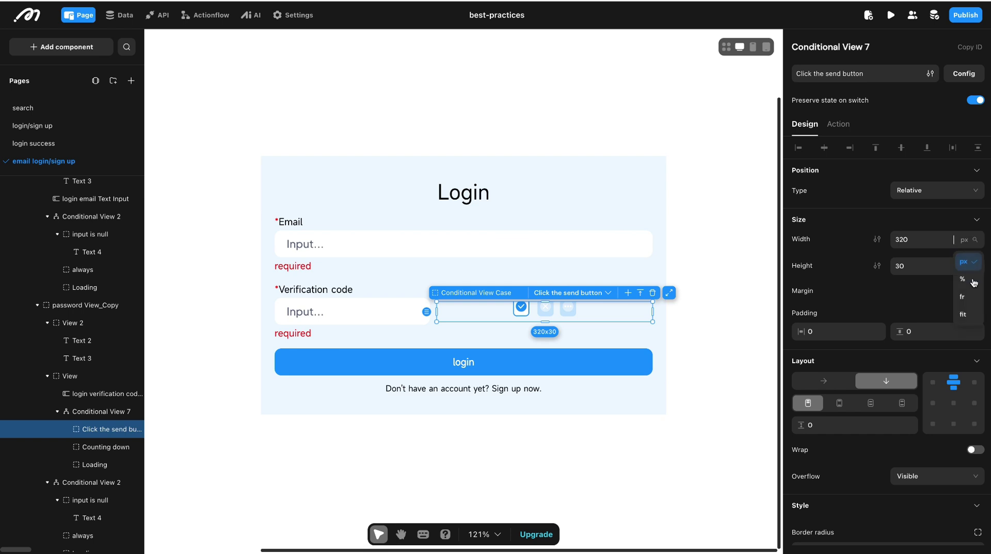
pyautogui.click(962, 297)
pyautogui.click(970, 266)
pyautogui.click(921, 266)
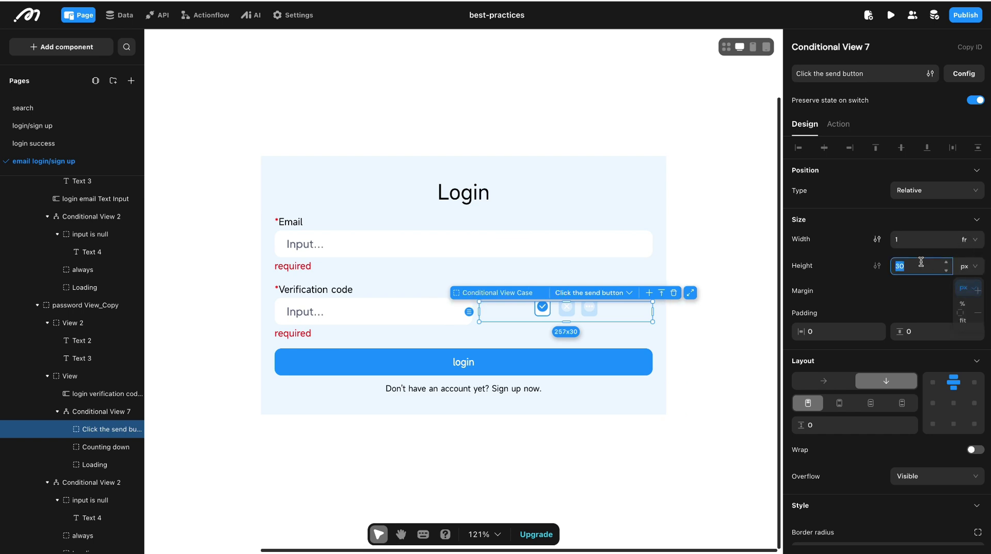
pyautogui.write('40')
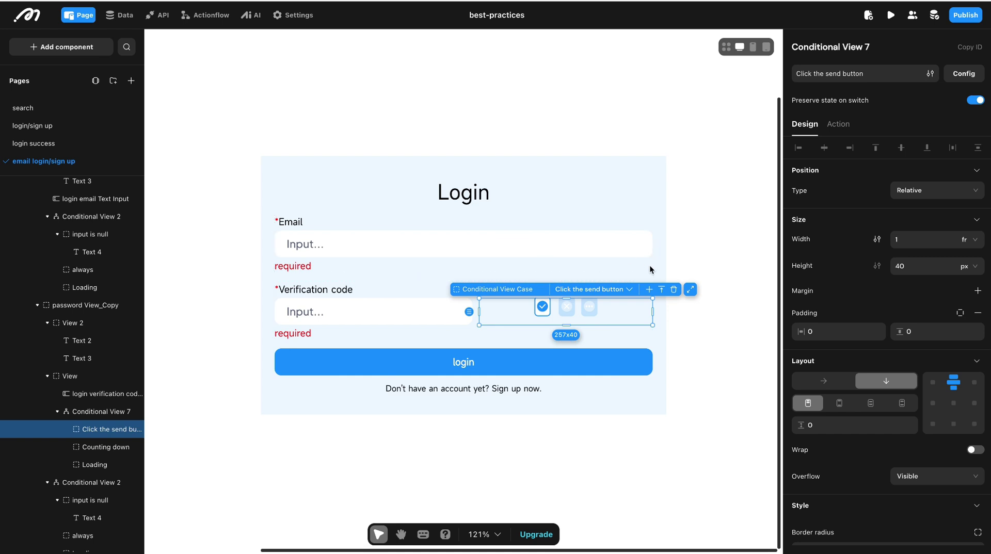
pyautogui.click(70, 47)
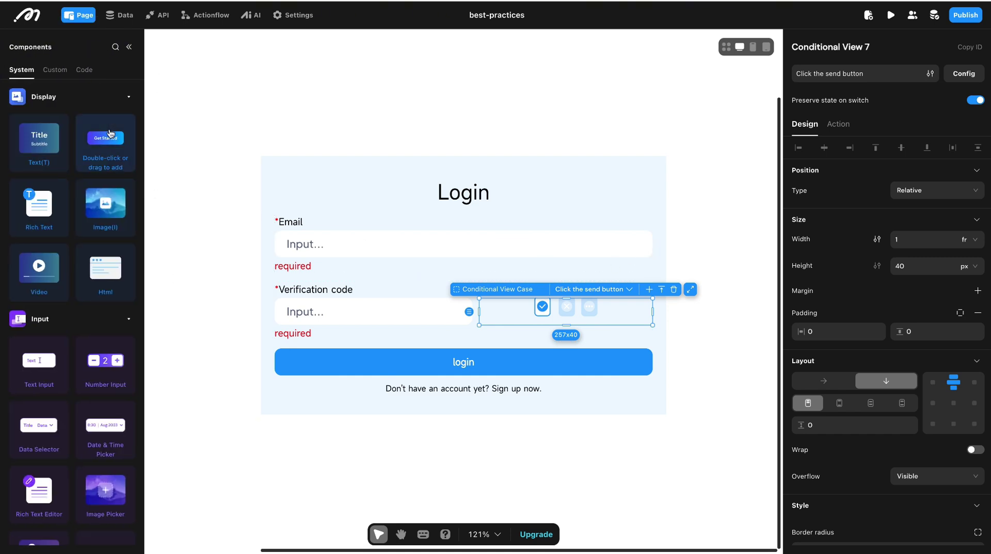
# Add a button to the case, sized 100% wide and 40 px high
pyautogui.click(105, 141)
pyautogui.click(965, 328)
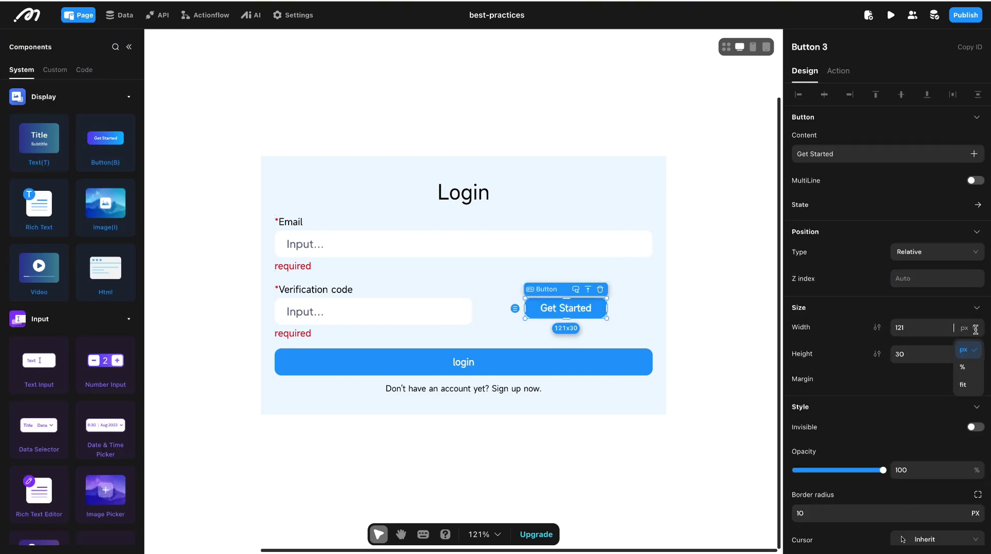
pyautogui.click(964, 367)
pyautogui.press('BackSpace')
pyautogui.press('BackSpace')
pyautogui.write('00')
pyautogui.click(815, 323)
pyautogui.doubleClick(901, 355)
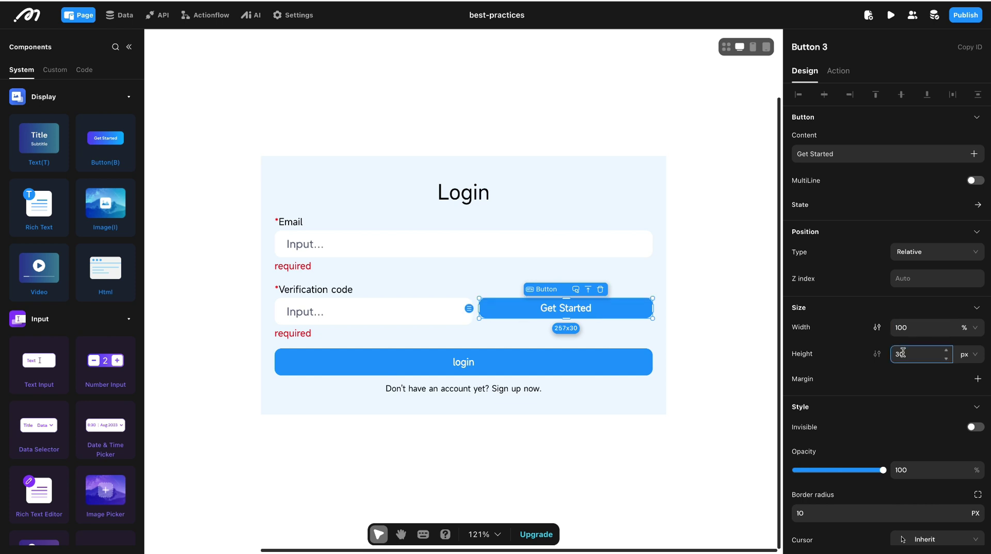
pyautogui.write('40')
pyautogui.click(842, 327)
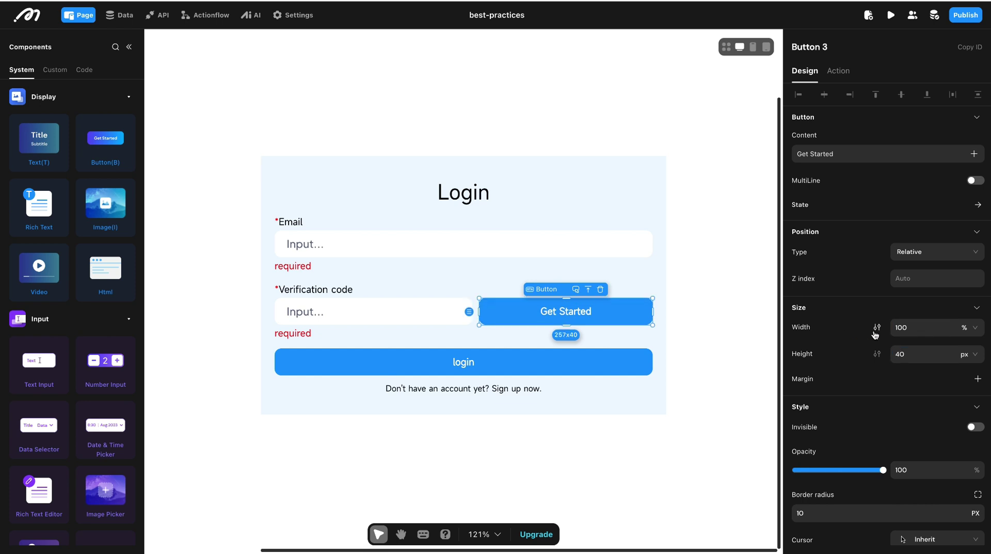
# Change the button's label from Get Started to Send verification code
pyautogui.click(854, 154)
pyautogui.hotkey('ctrl', 'a')
pyautogui.press('BackSpace')
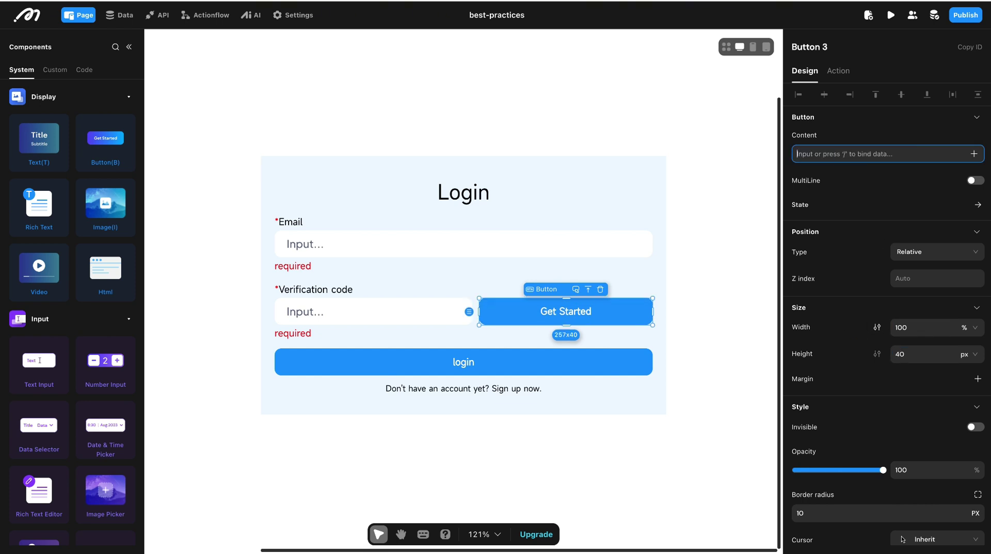
pyautogui.press('Escape')
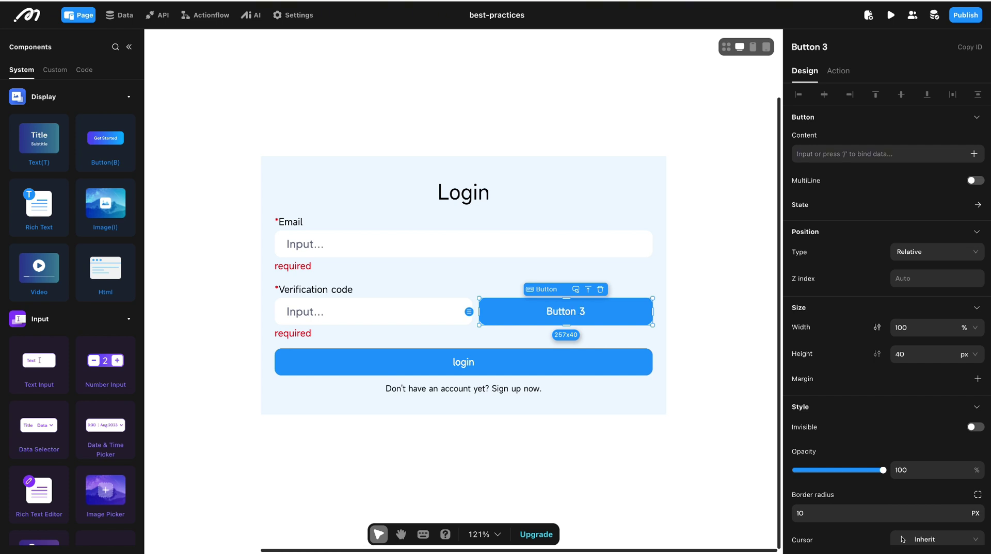
pyautogui.click(841, 155)
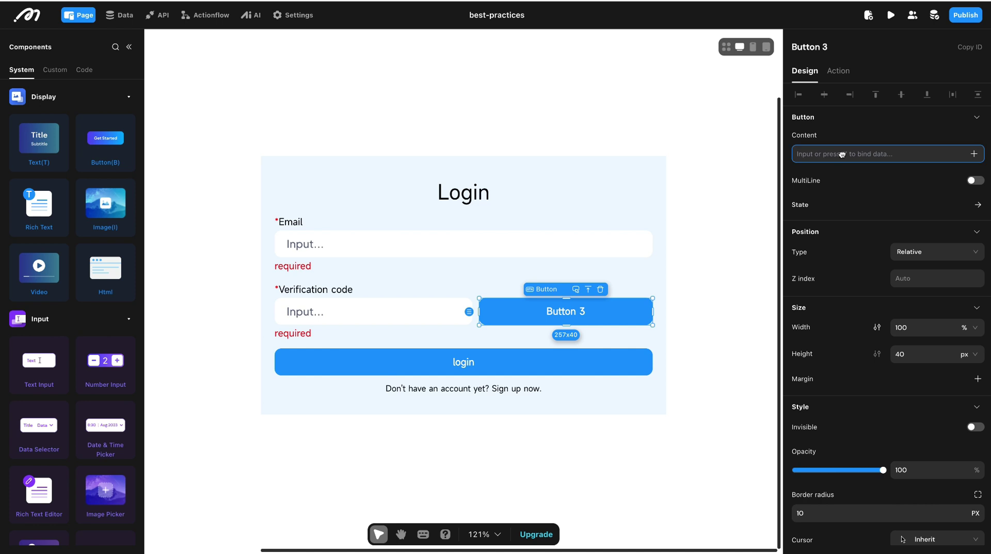
pyautogui.hotkey('ctrl', 'v')
pyautogui.scroll(-6, 867, 154)
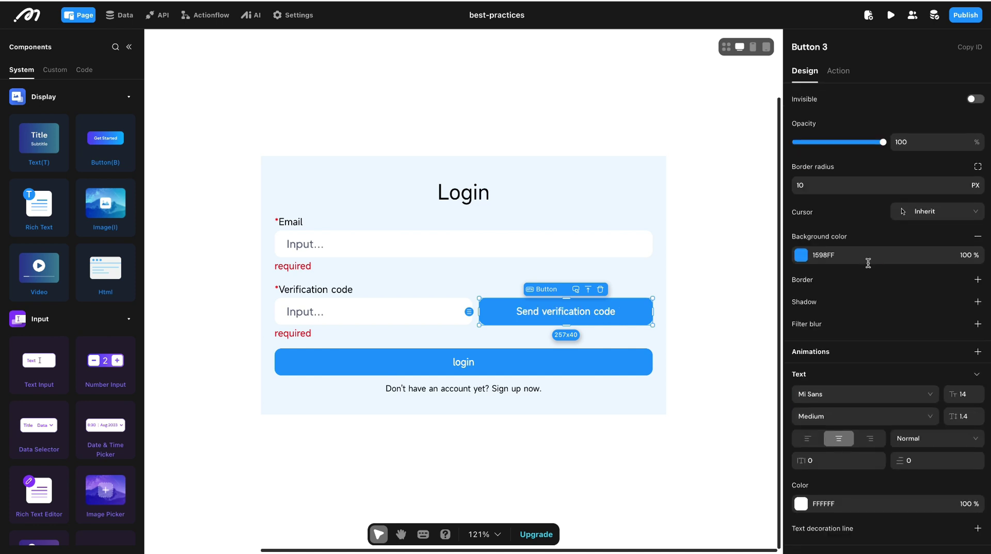
pyautogui.scroll(6, 867, 261)
pyautogui.click(842, 71)
# Make the button send a Login verification code to the login email input
pyautogui.click(979, 97)
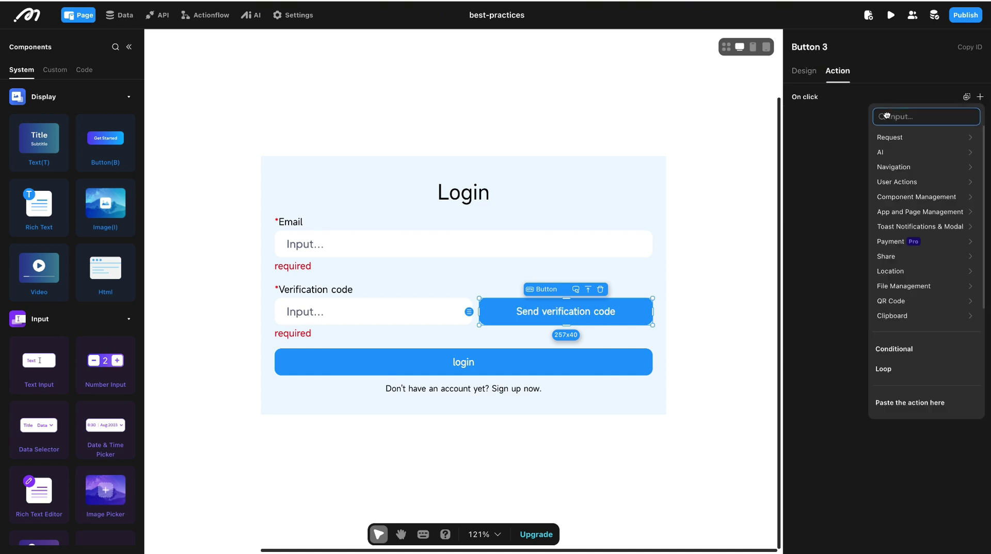
pyautogui.hotkey('ctrl', 'v')
pyautogui.click(900, 137)
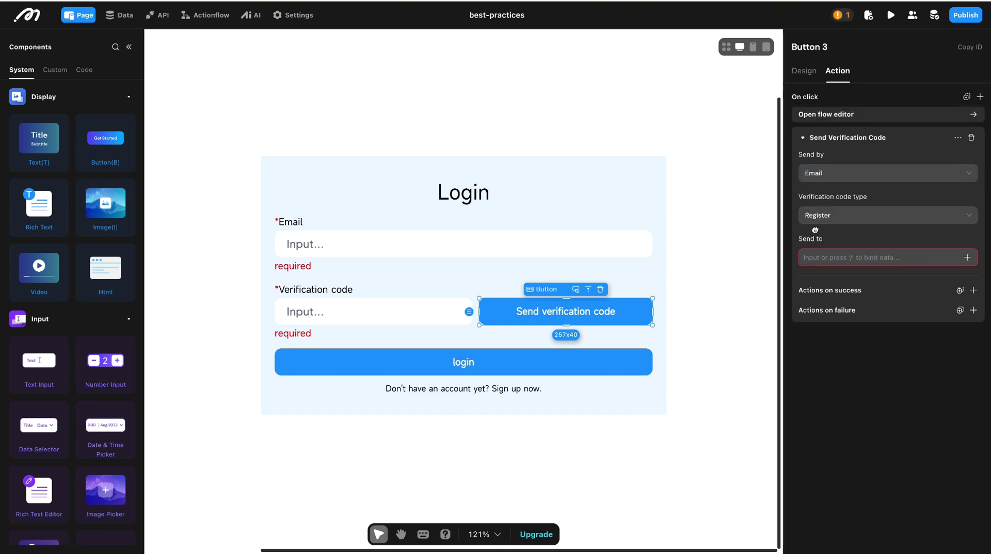
pyautogui.click(860, 216)
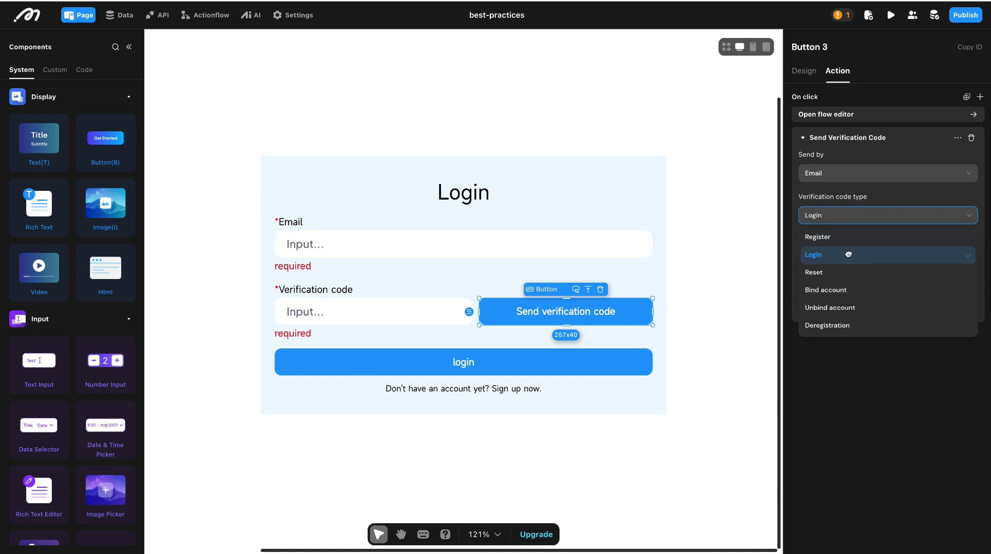
pyautogui.click(872, 252)
pyautogui.click(967, 258)
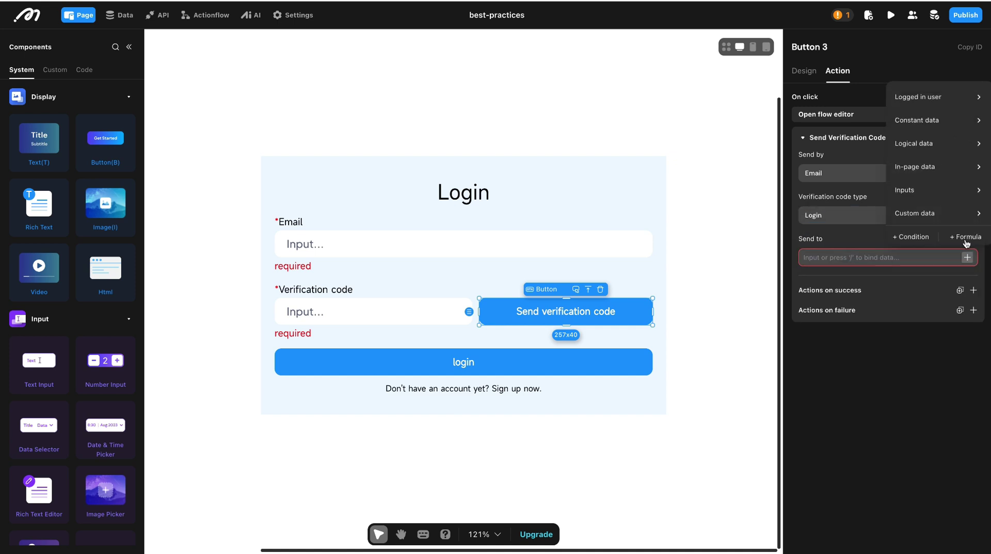
pyautogui.moveTo(935, 199)
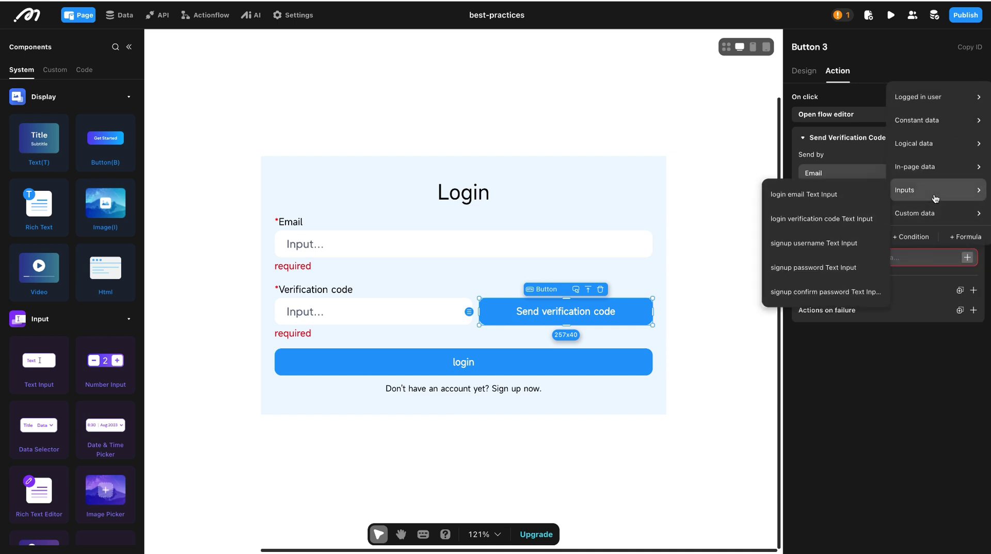
pyautogui.click(855, 195)
# On success, switch Conditional View 7 to the Counting down case
pyautogui.click(973, 290)
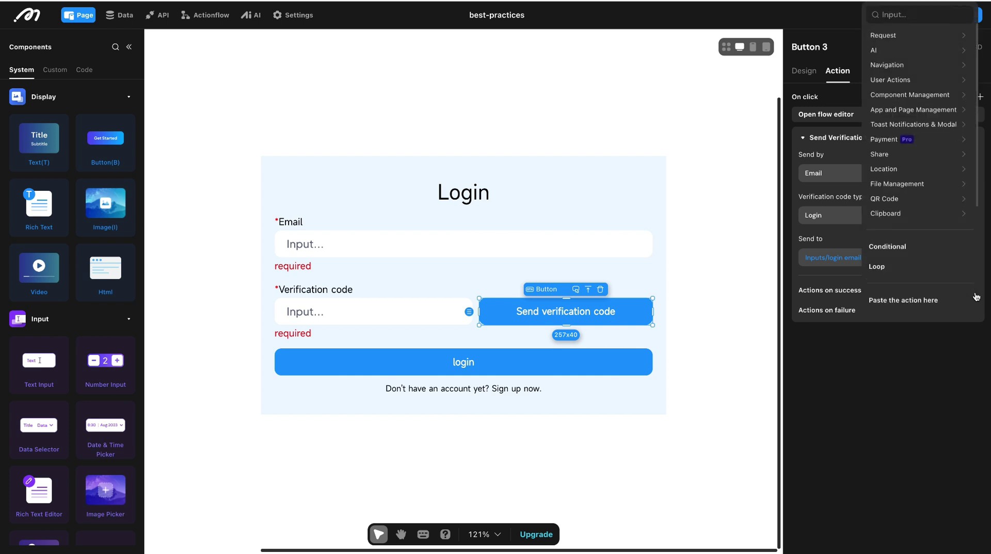
pyautogui.click(924, 15)
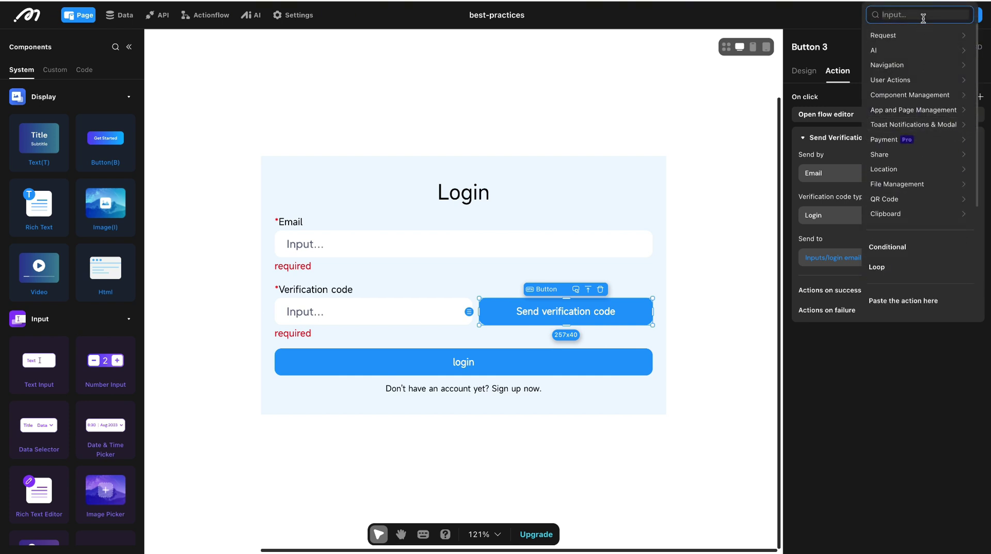
pyautogui.write('swit')
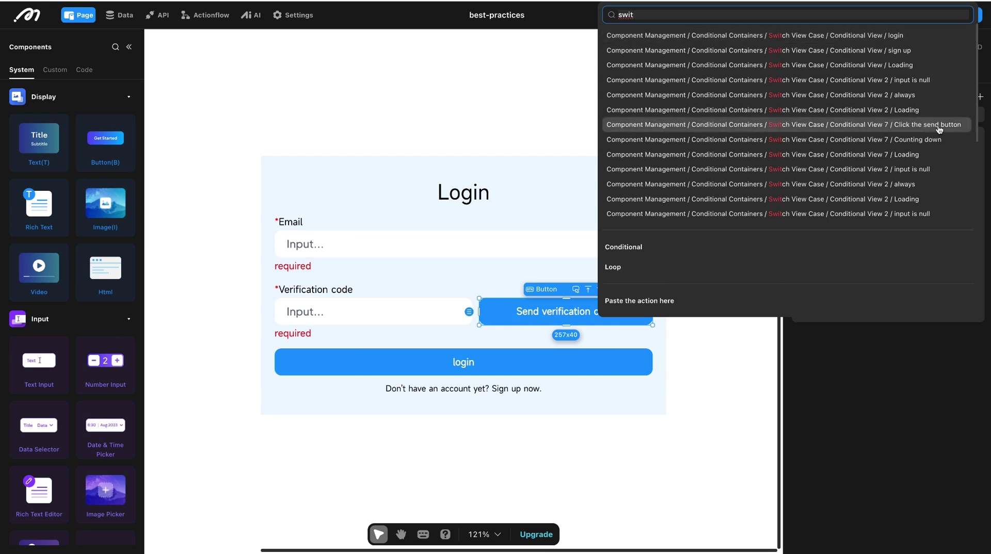
pyautogui.click(947, 141)
# Begin adding another on-success action, searching for scheduled job actions
pyautogui.click(973, 291)
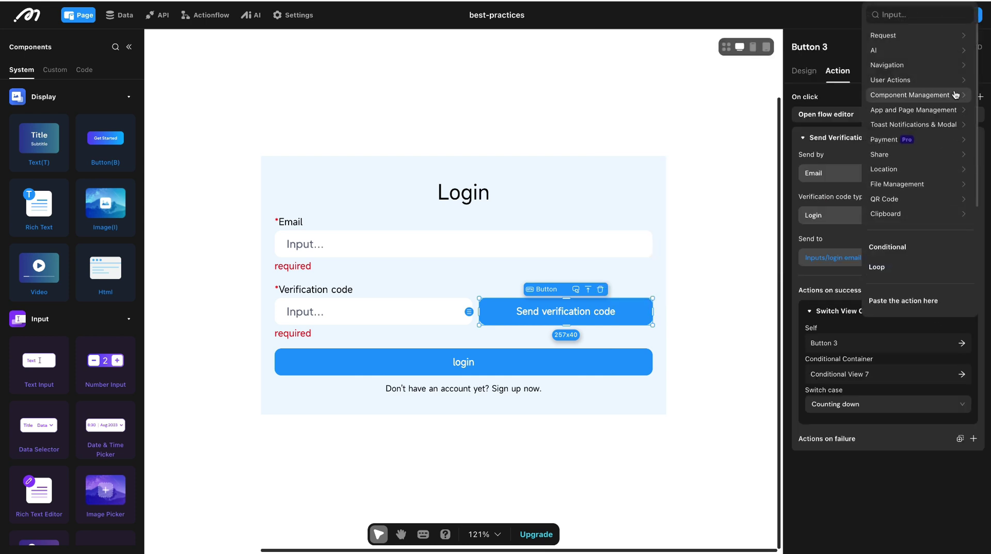
pyautogui.write('jib')
pyautogui.press('BackSpace')
pyautogui.press('BackSpace')
pyautogui.press('BackSpace')
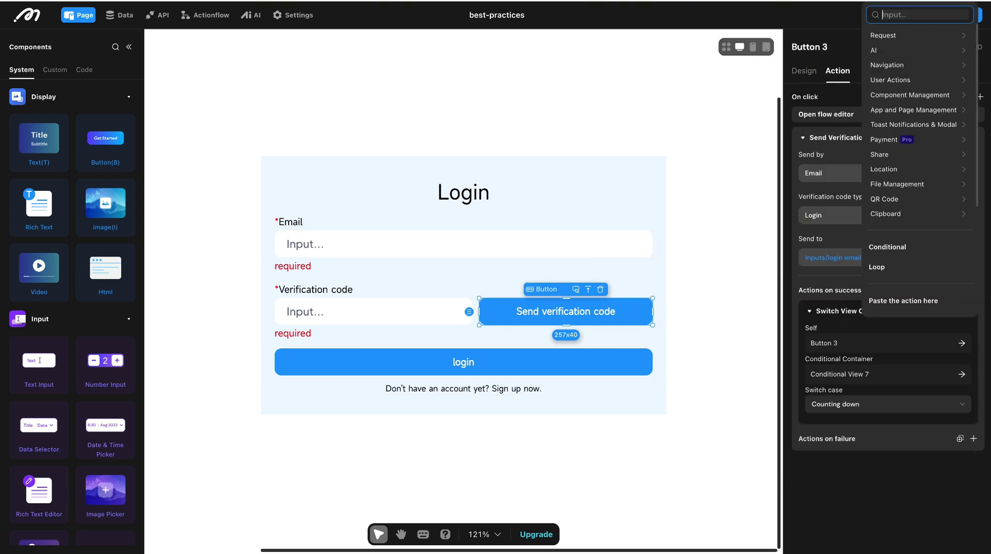
# On successful send, start the login scheduled job before the Switch View Case action
pyautogui.write('job')
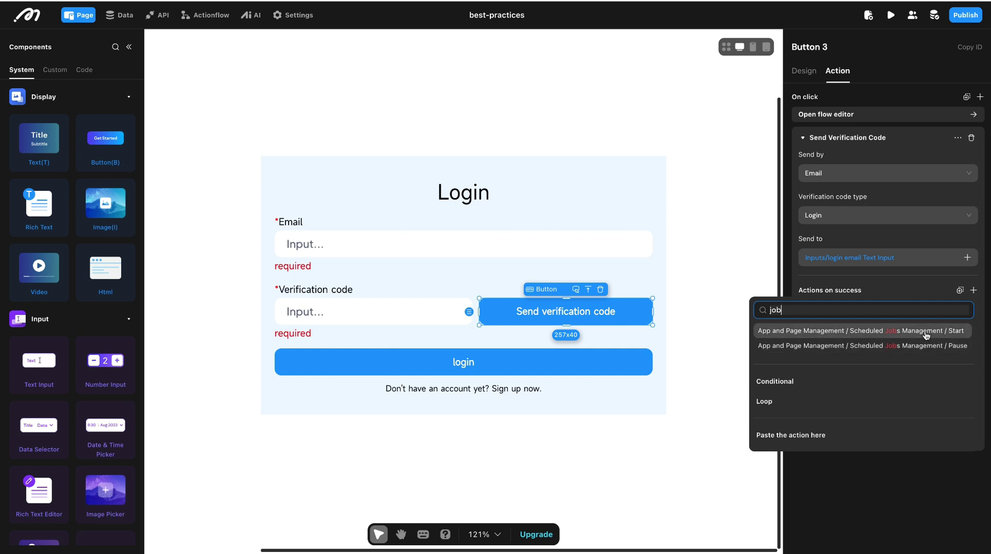
pyautogui.click(924, 330)
pyautogui.click(880, 474)
pyautogui.click(873, 502)
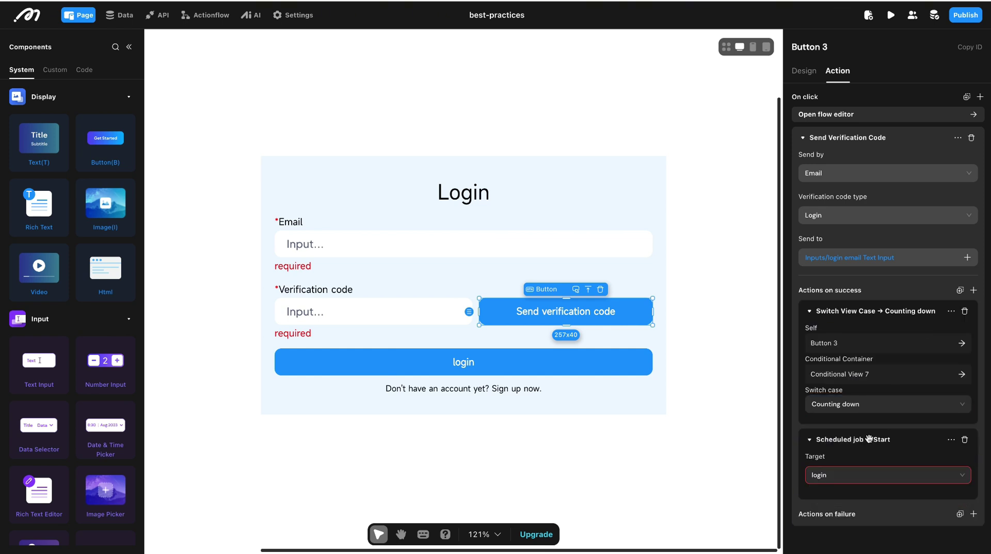
pyautogui.moveTo(860, 440); pyautogui.dragTo(858, 332)
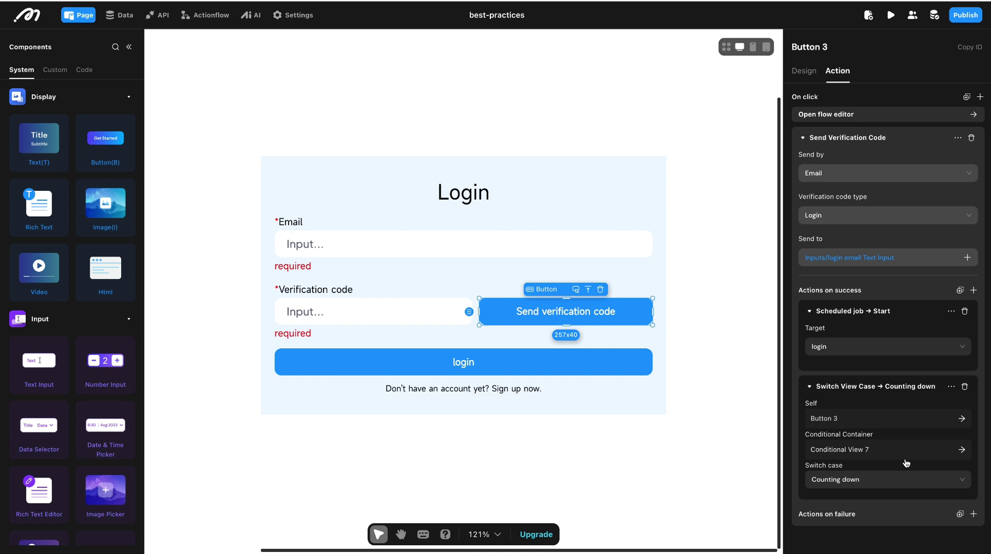
# On send failure, show a toast titled 'Send verification code failed'
pyautogui.click(972, 515)
pyautogui.write('show')
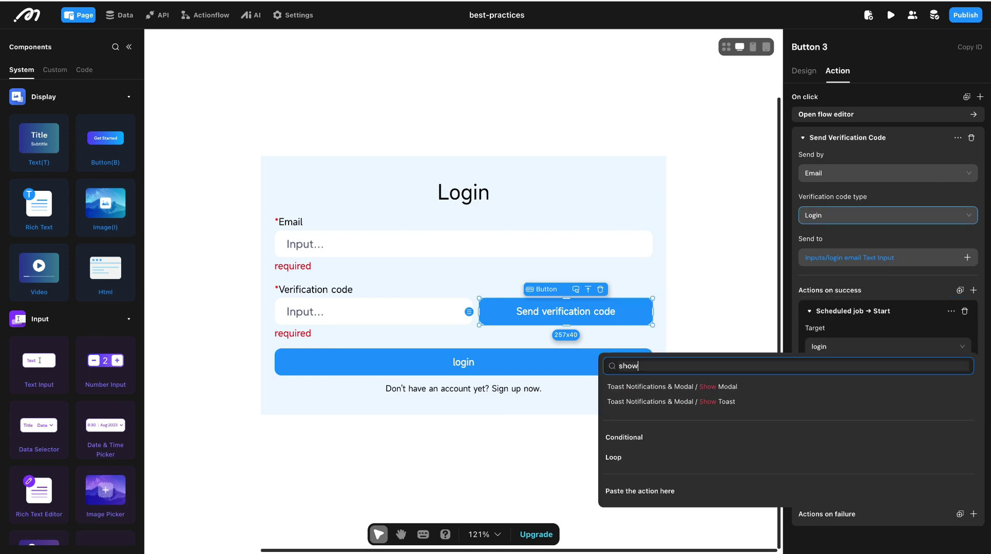
pyautogui.click(739, 406)
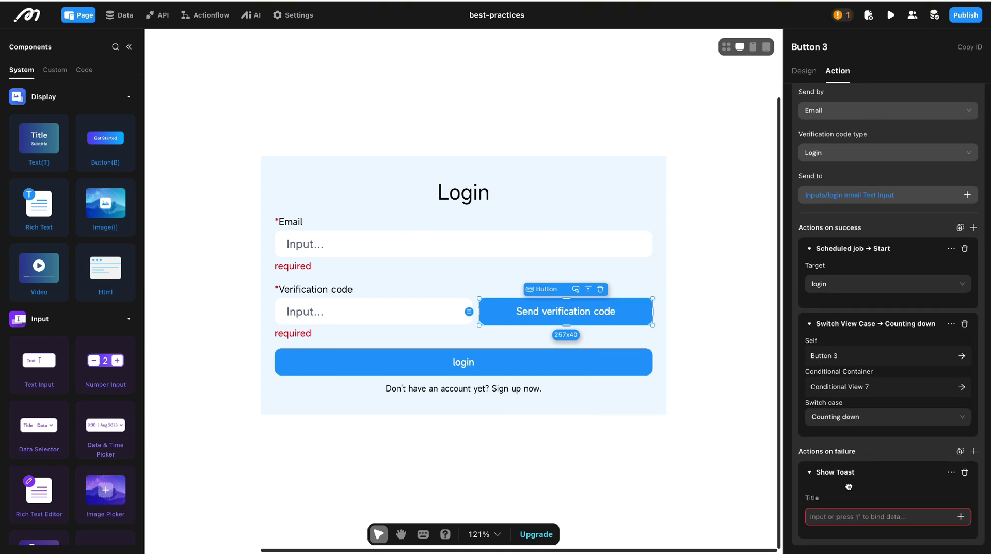
pyautogui.click(840, 519)
pyautogui.hotkey('ctrl', 'v')
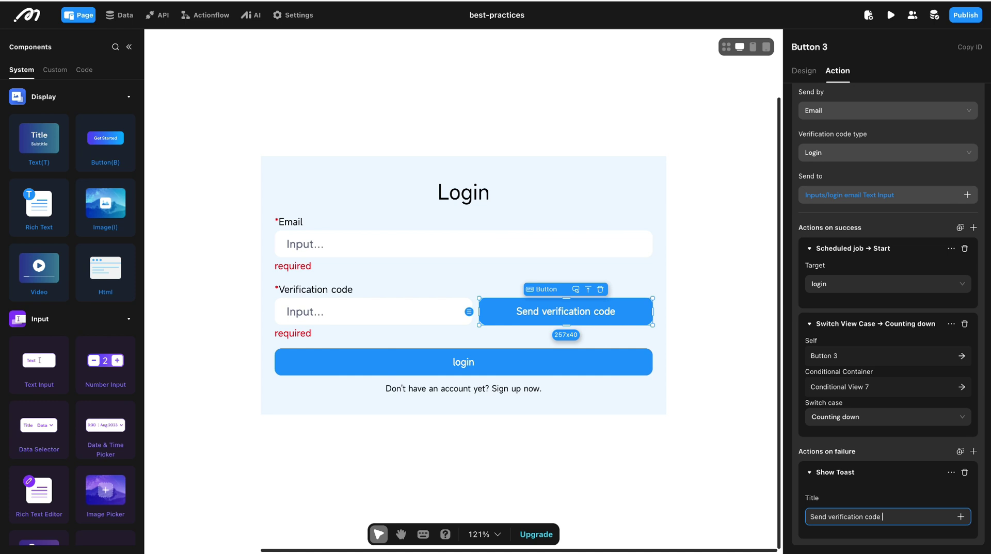
pyautogui.write('failed')
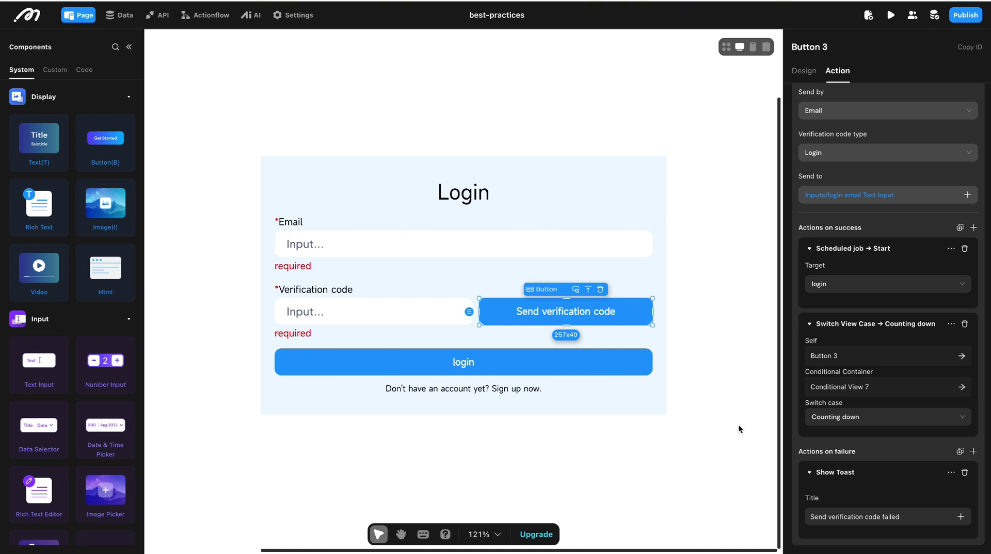
pyautogui.scroll(3, 818, 454)
pyautogui.click(803, 137)
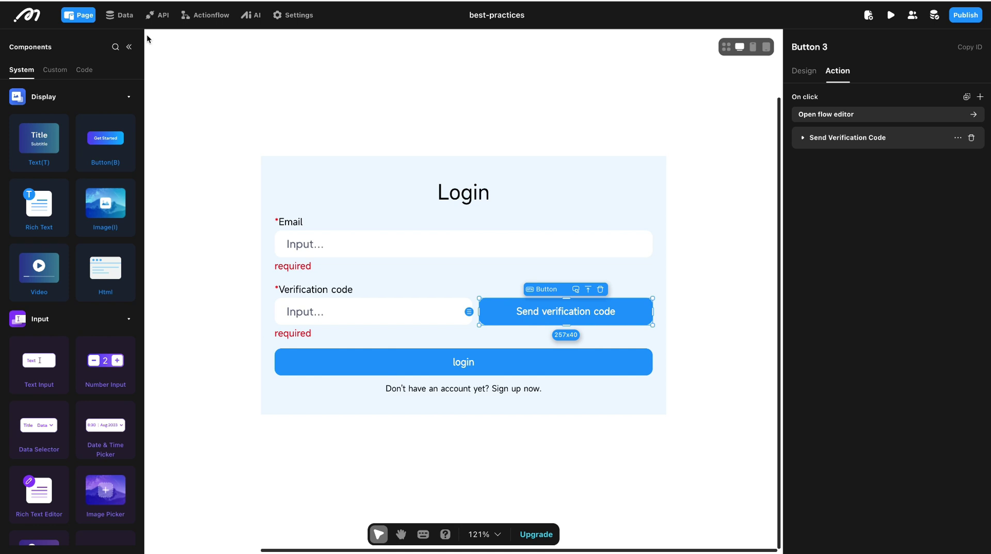
# Add a button inside the Counting down case, sized 100% wide by 40 px high
pyautogui.click(128, 47)
pyautogui.scroll(-1, 90, 441)
pyautogui.click(90, 413)
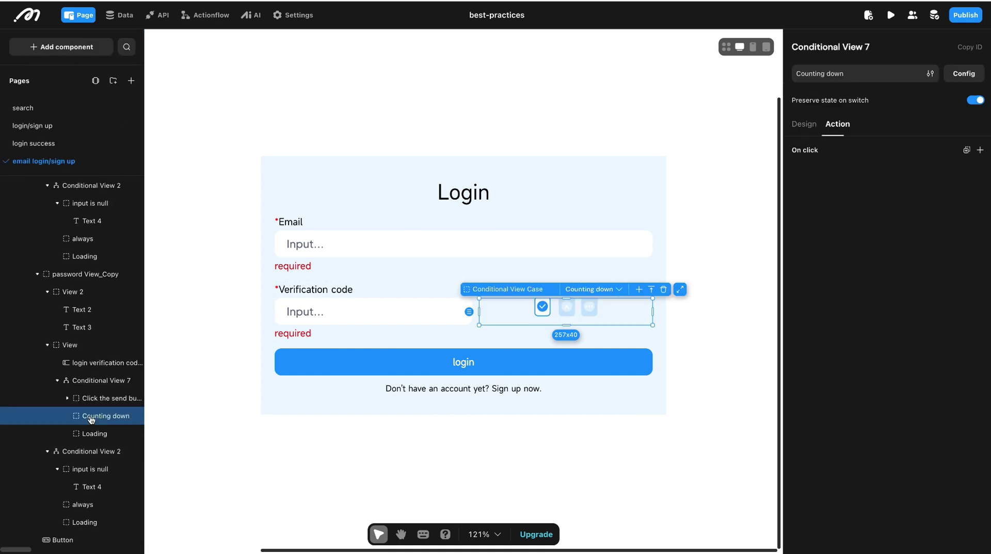
pyautogui.click(61, 47)
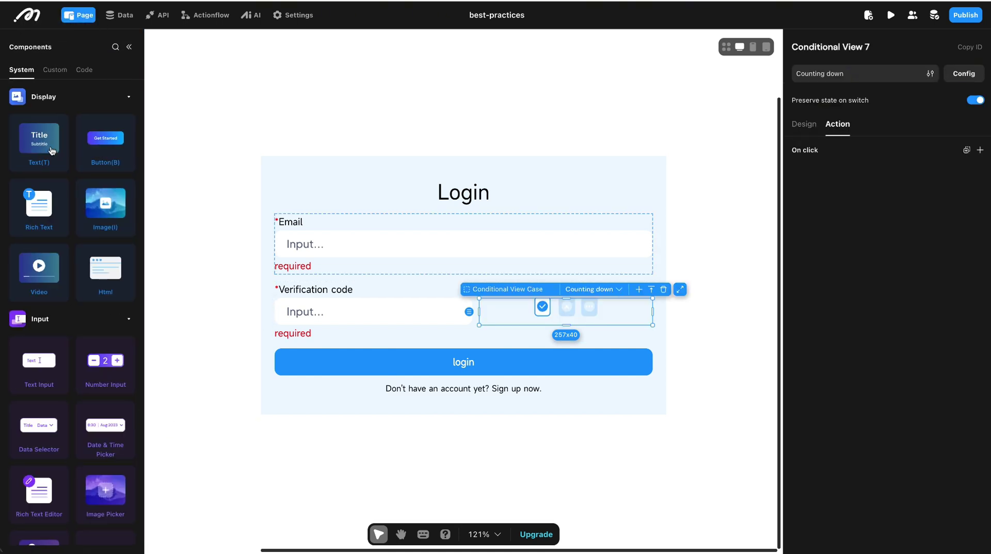
pyautogui.doubleClick(104, 149)
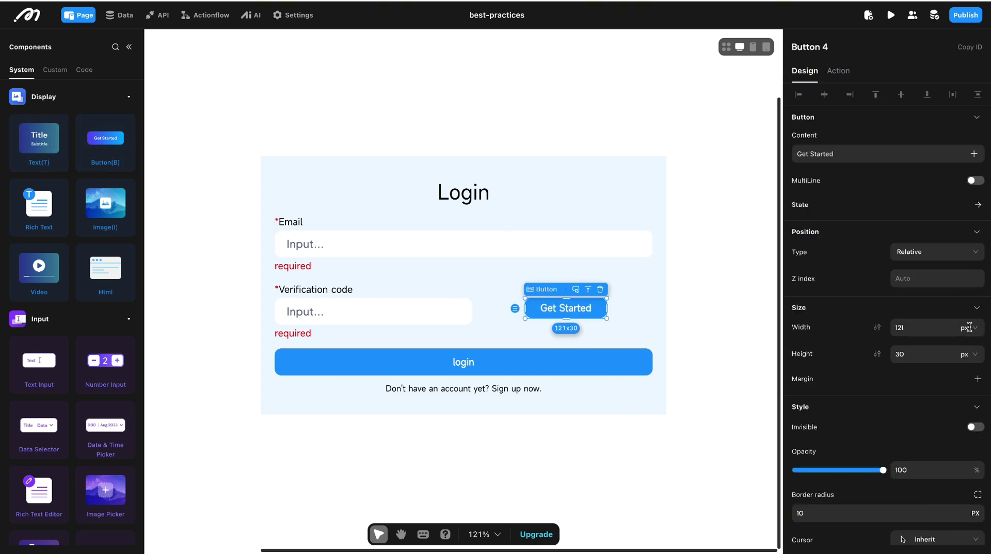
pyautogui.click(967, 328)
pyautogui.click(968, 362)
pyautogui.write('100')
pyautogui.click(906, 354)
pyautogui.write('40')
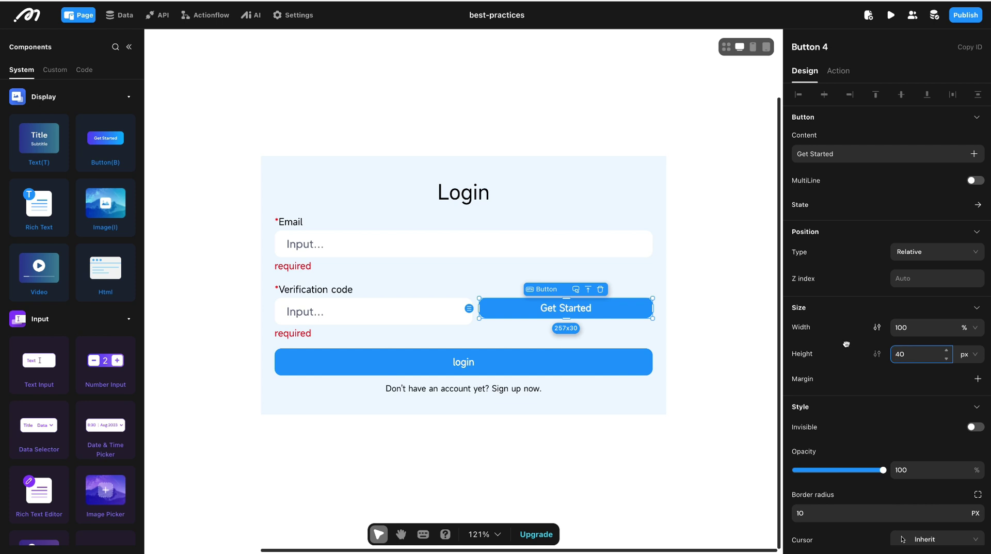
# Replace the button's Get Started label with the countdown_login page variable followed by 's'
pyautogui.click(847, 155)
pyautogui.hotkey('ctrl', 'a')
pyautogui.press('BackSpace')
pyautogui.write('/')
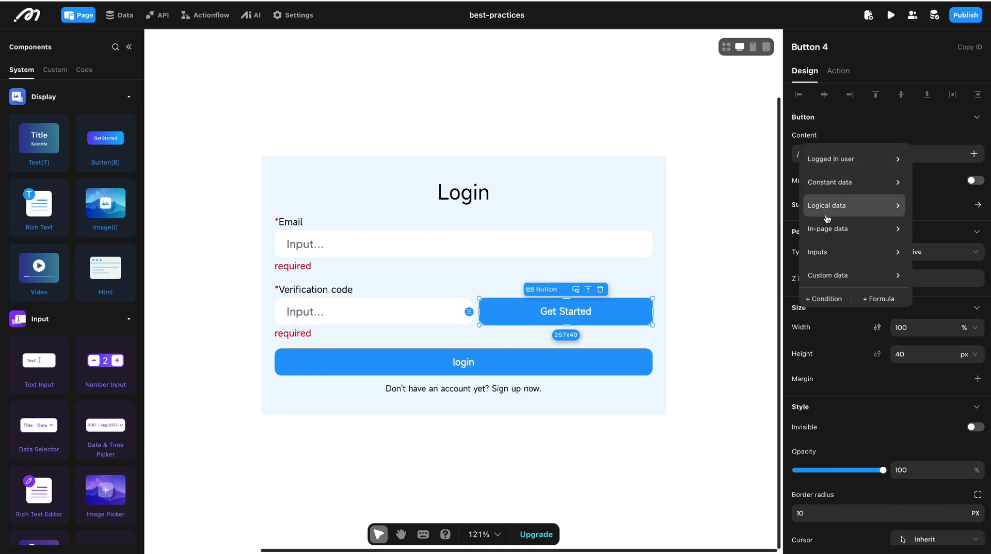
pyautogui.moveTo(877, 229)
pyautogui.moveTo(779, 233)
pyautogui.click(842, 296)
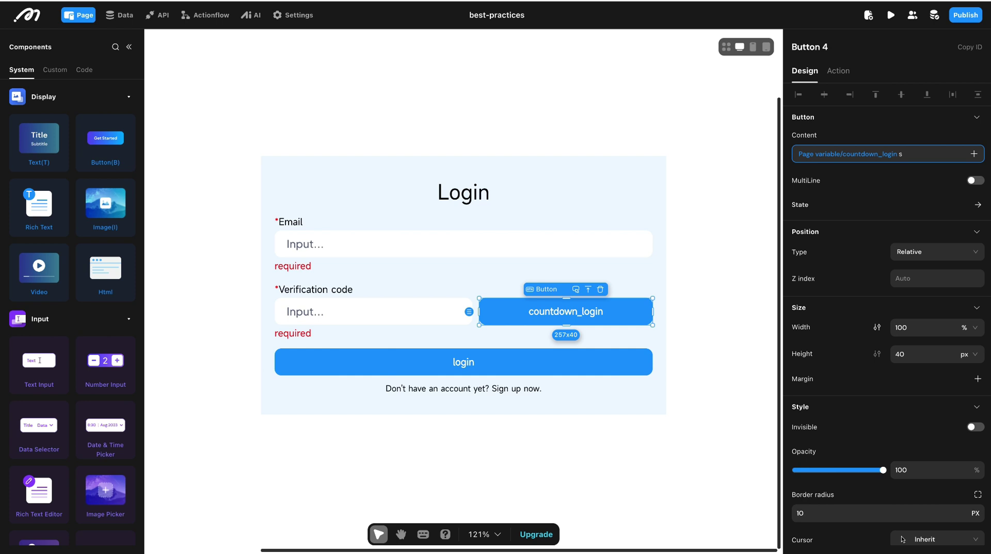
pyautogui.click(896, 178)
pyautogui.scroll(-6, 898, 183)
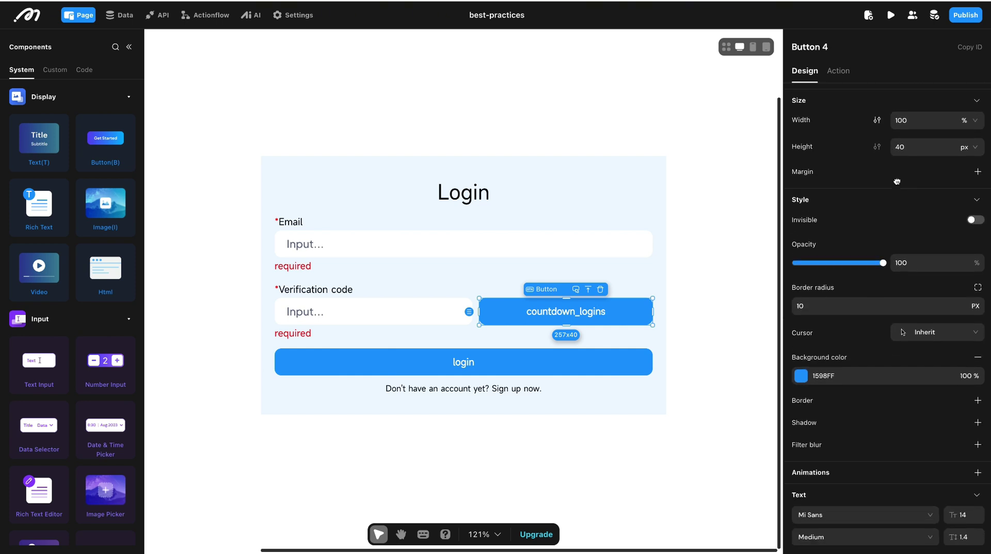
pyautogui.scroll(7, 877, 207)
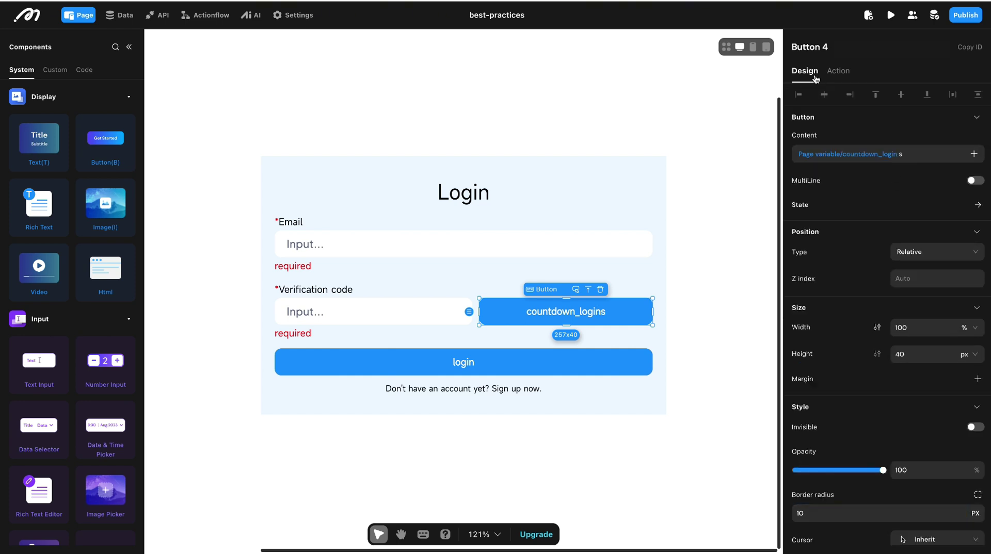
pyautogui.click(129, 46)
pyautogui.click(68, 416)
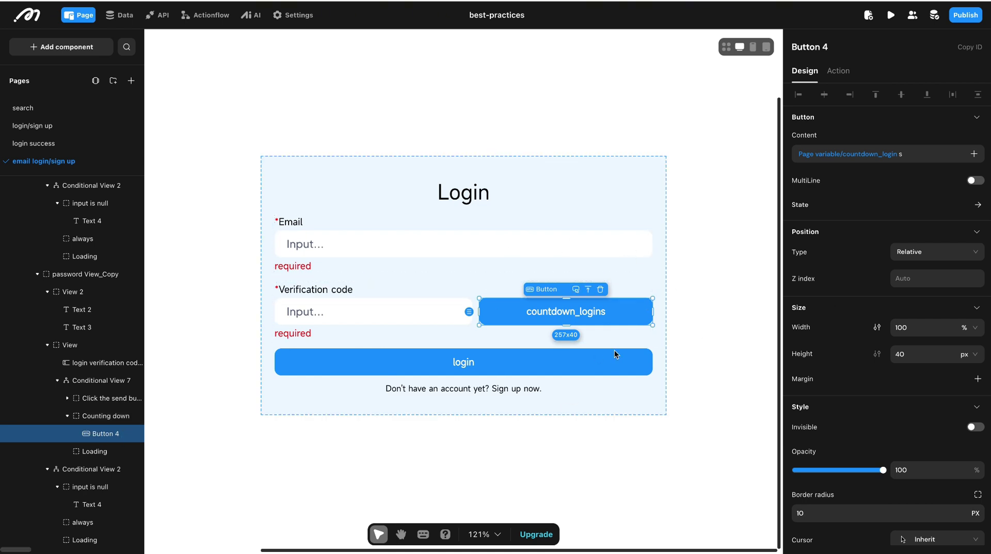
pyautogui.scroll(3, 129, 372)
# In the login job's Finished case, switch Conditional View 7 to 'Click the send button'
pyautogui.click(364, 124)
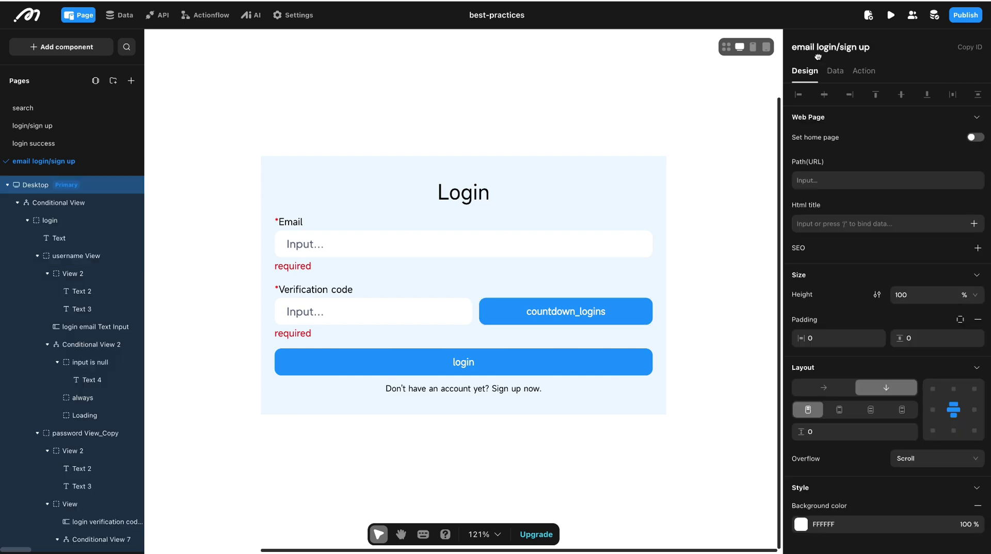
pyautogui.click(834, 70)
pyautogui.click(863, 70)
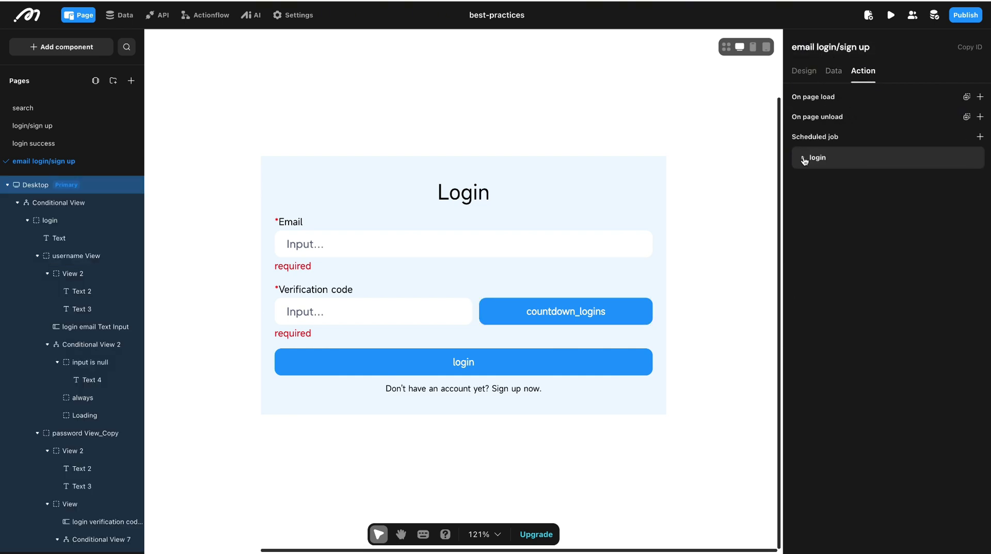
pyautogui.click(804, 158)
pyautogui.click(814, 287)
pyautogui.click(818, 340)
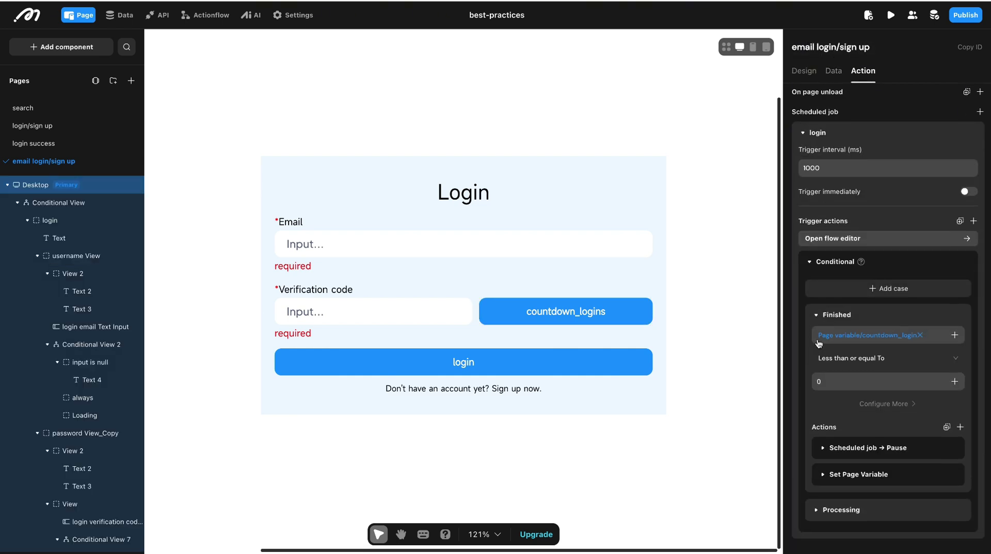
pyautogui.click(960, 428)
pyautogui.write('swi')
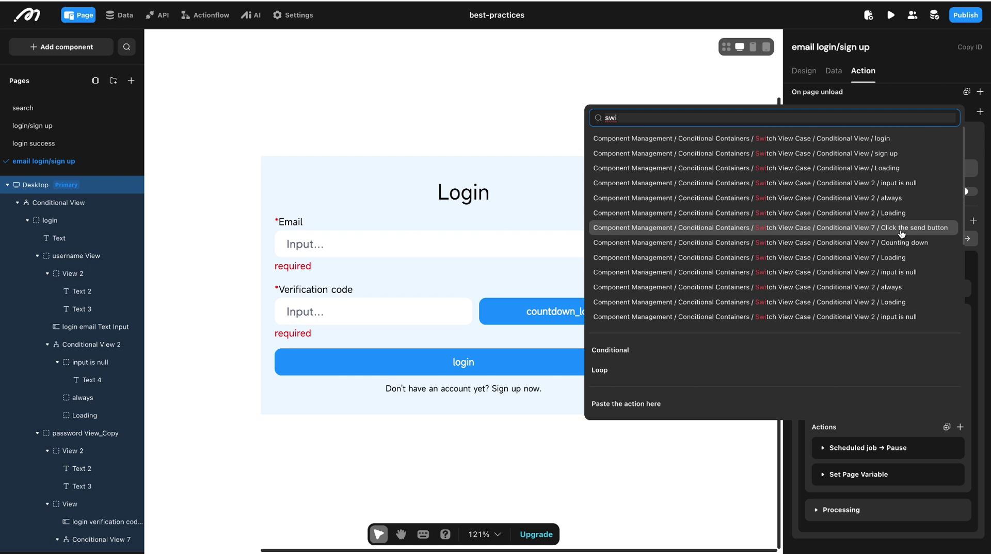
pyautogui.click(901, 233)
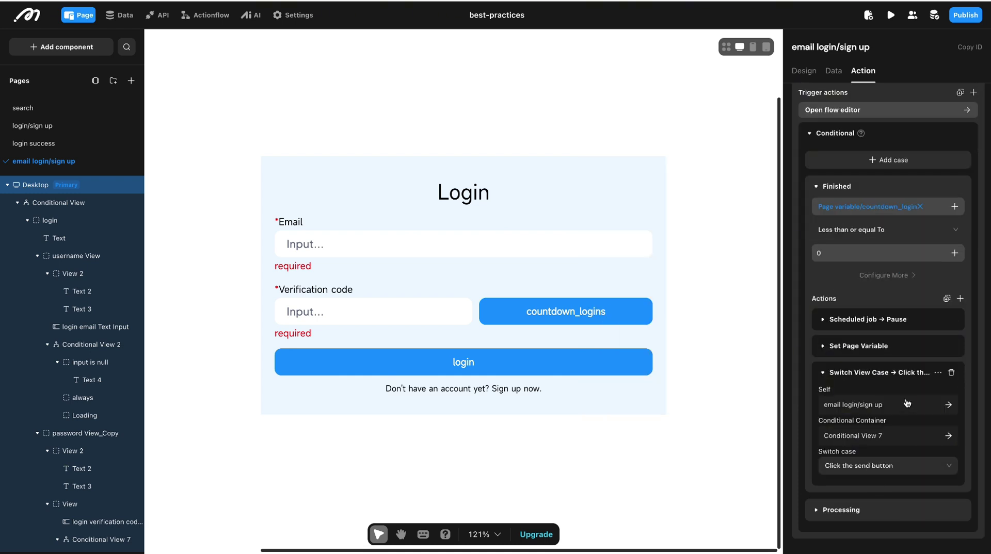
pyautogui.click(593, 310)
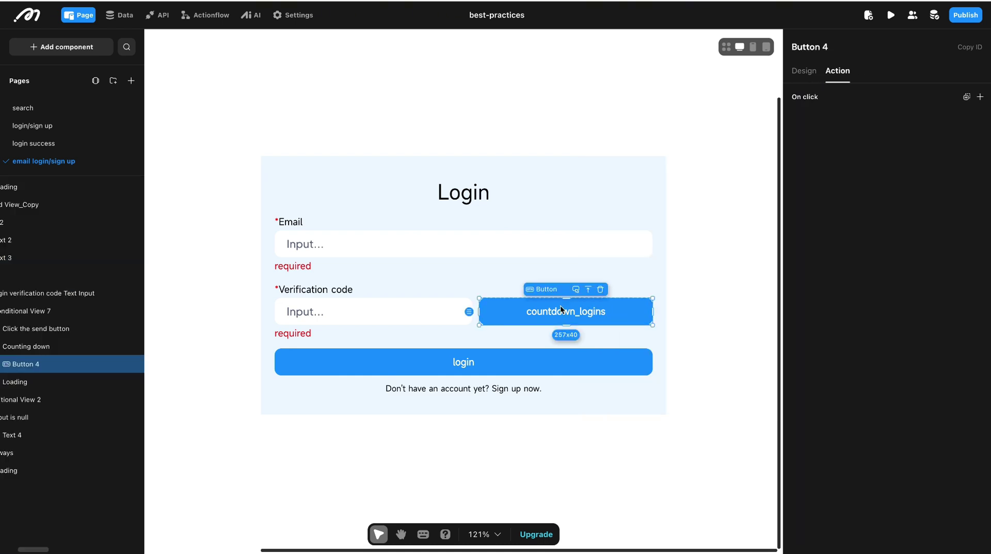
# Give the countdown button an on-click toast: 'Please do not send verification codes too frequently.'
pyautogui.click(980, 96)
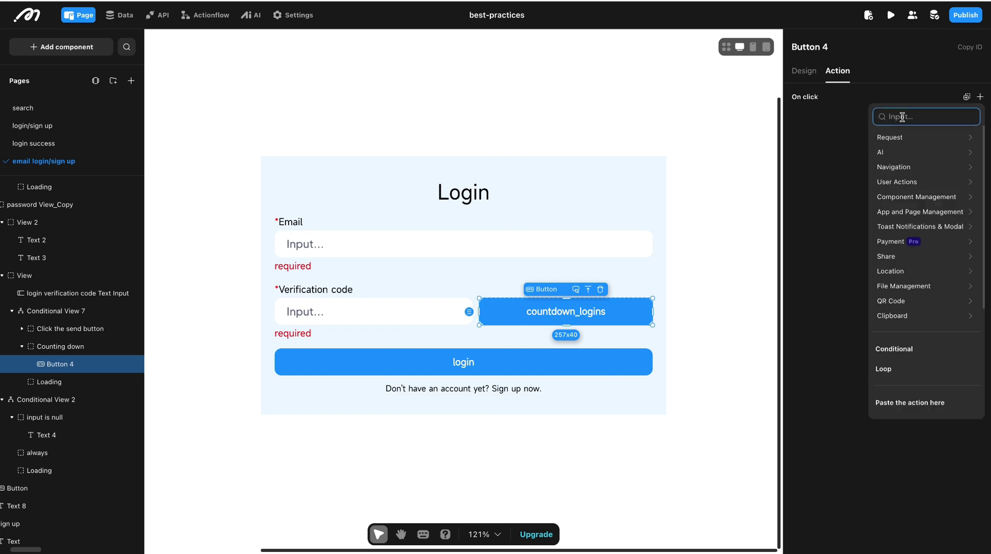
pyautogui.write('show')
pyautogui.click(851, 153)
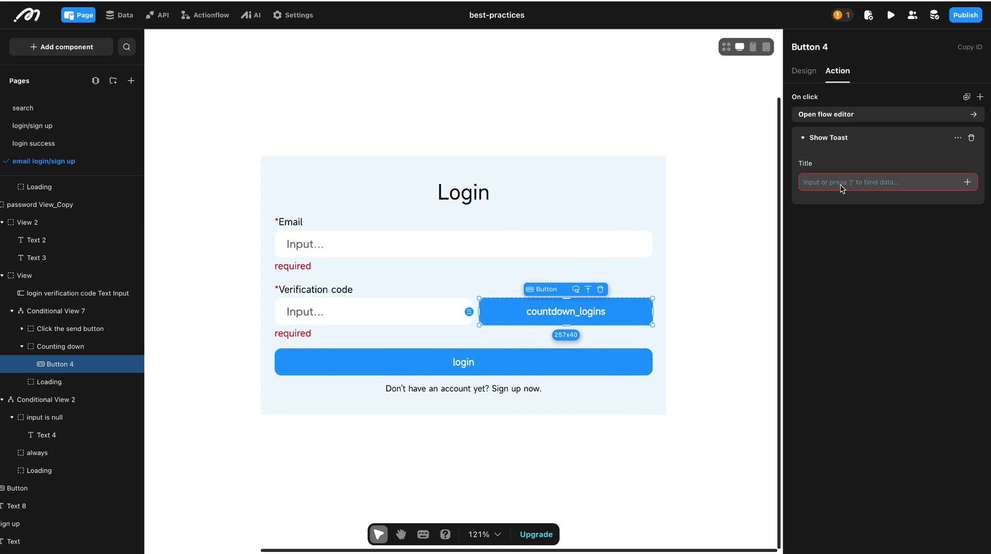
pyautogui.hotkey('ctrl', 'v')
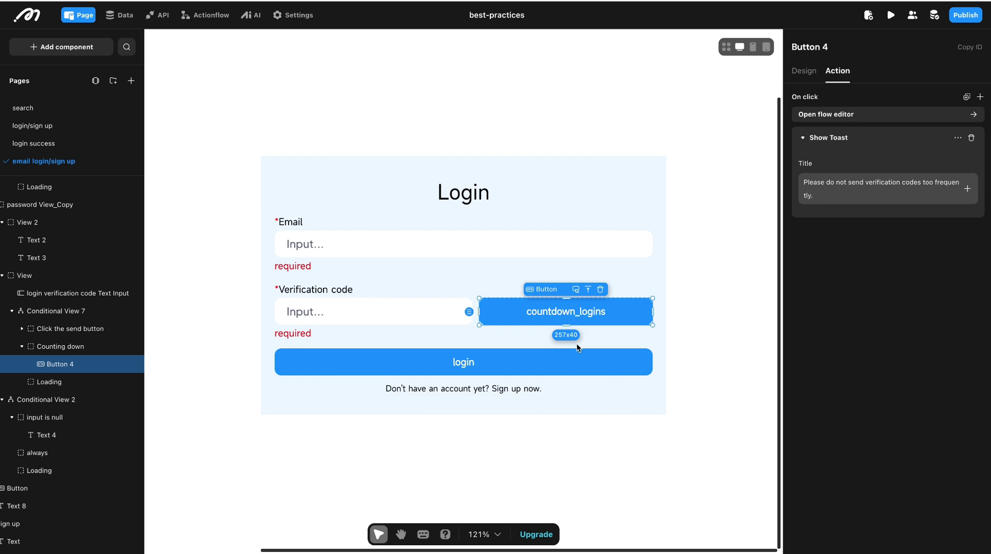
pyautogui.click(519, 364)
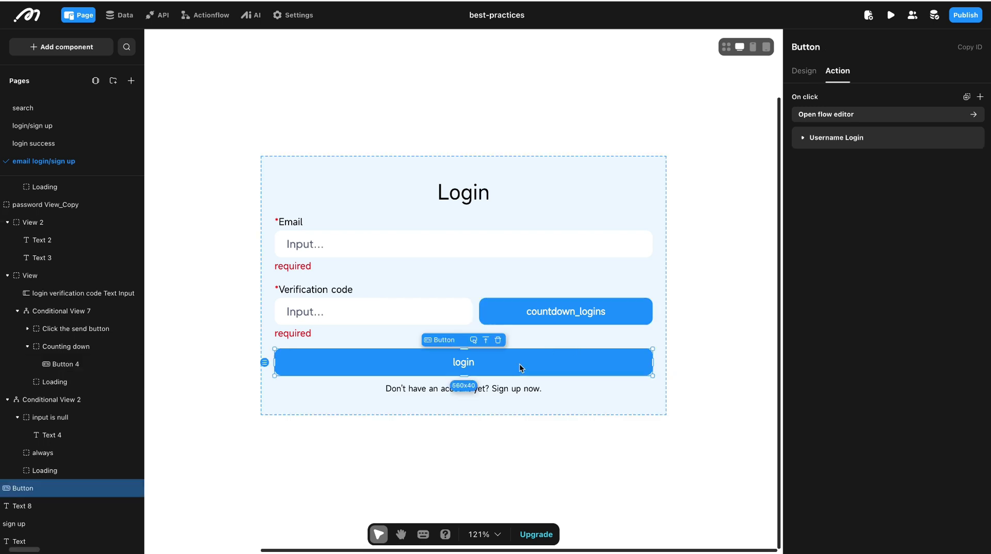
# Replace the login button's Username Login action with an Email Login action
pyautogui.click(971, 135)
pyautogui.click(980, 97)
pyautogui.write('emial')
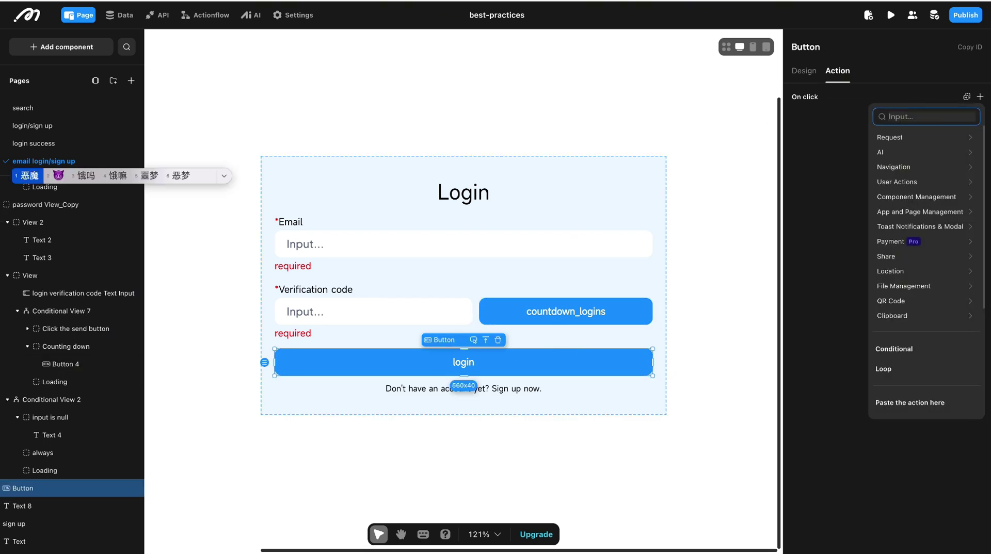
pyautogui.press('shift')
pyautogui.press('BackSpace')
pyautogui.press('BackSpace')
pyautogui.press('BackSpace')
pyautogui.write('ail')
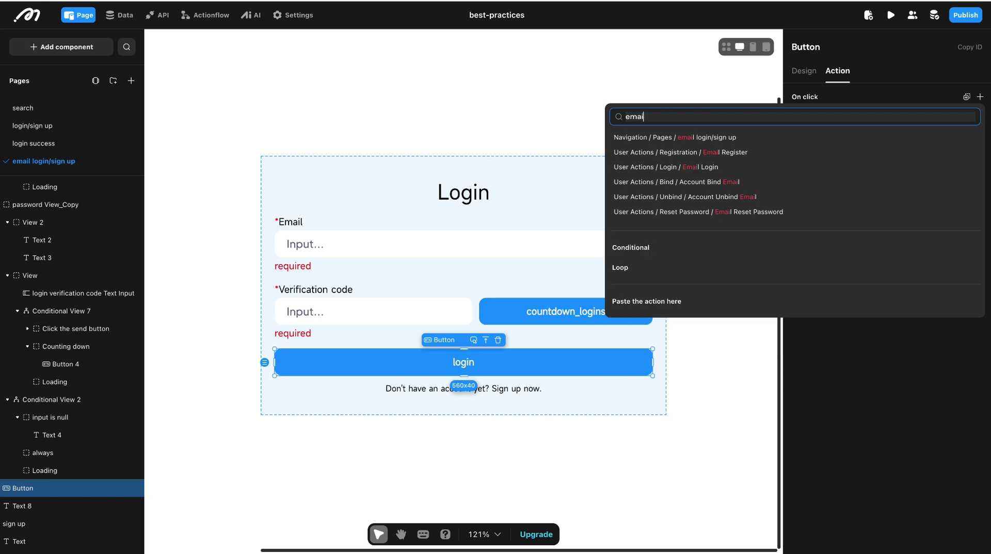
pyautogui.click(784, 170)
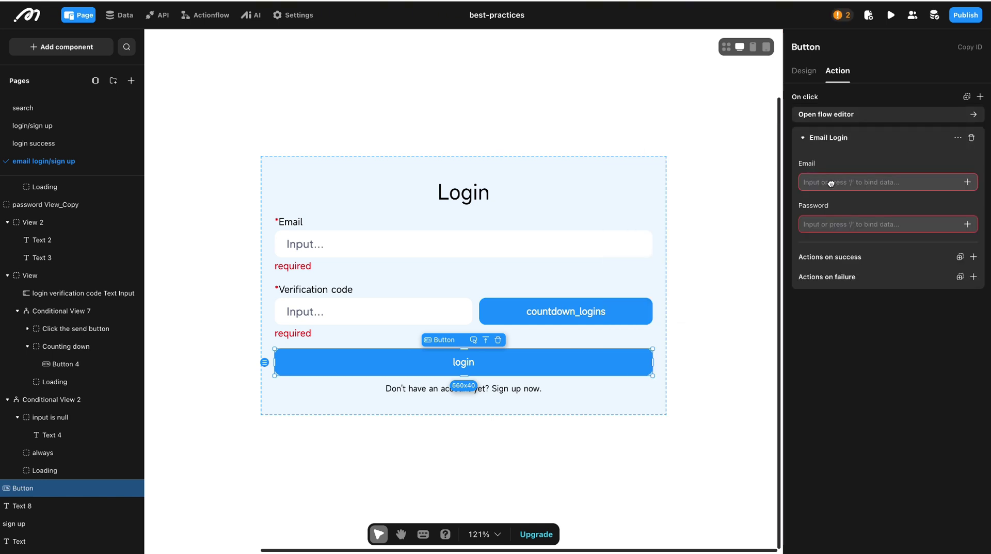
# Bind Email to the login email input and Password to the verification code input
pyautogui.click(966, 183)
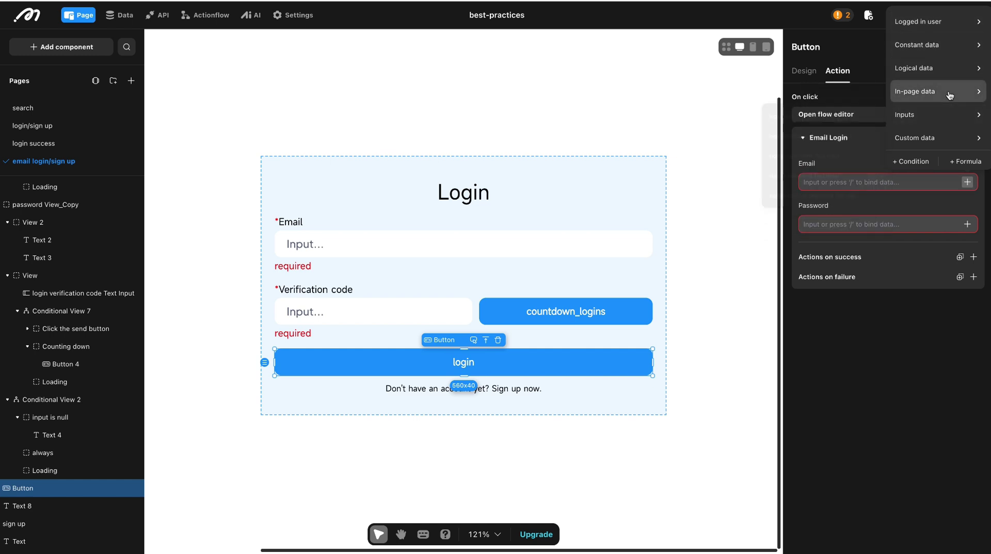
pyautogui.moveTo(954, 114)
pyautogui.click(837, 118)
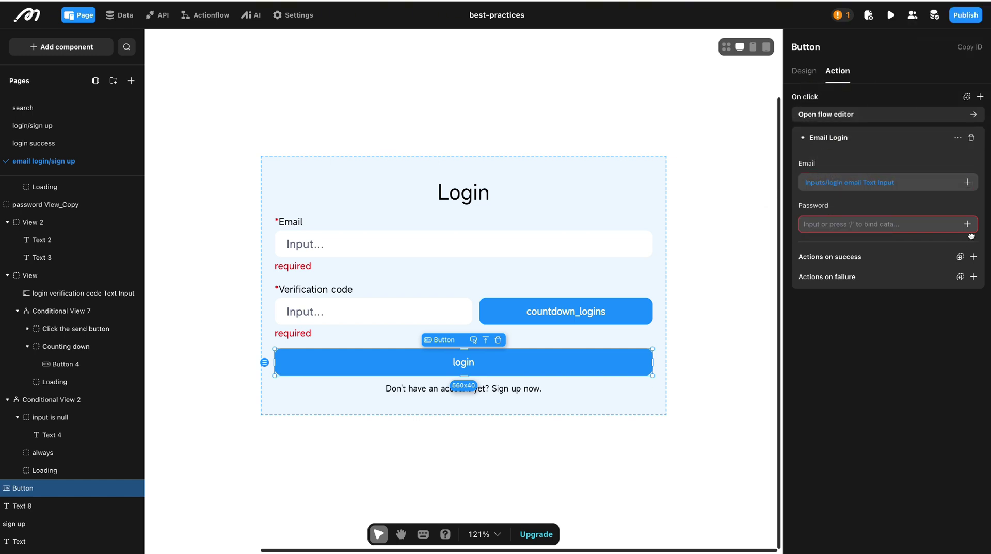
pyautogui.click(966, 224)
pyautogui.moveTo(934, 157)
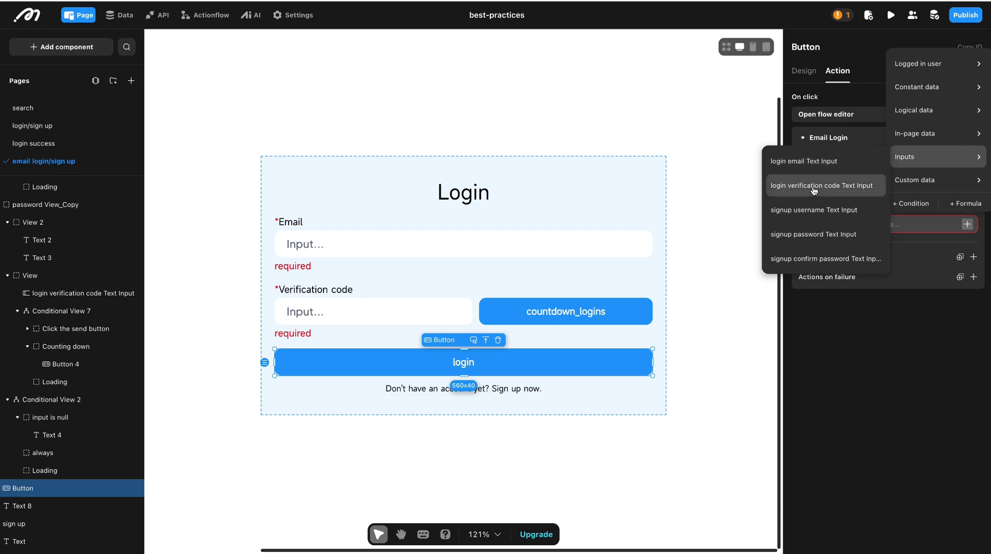
pyautogui.click(818, 186)
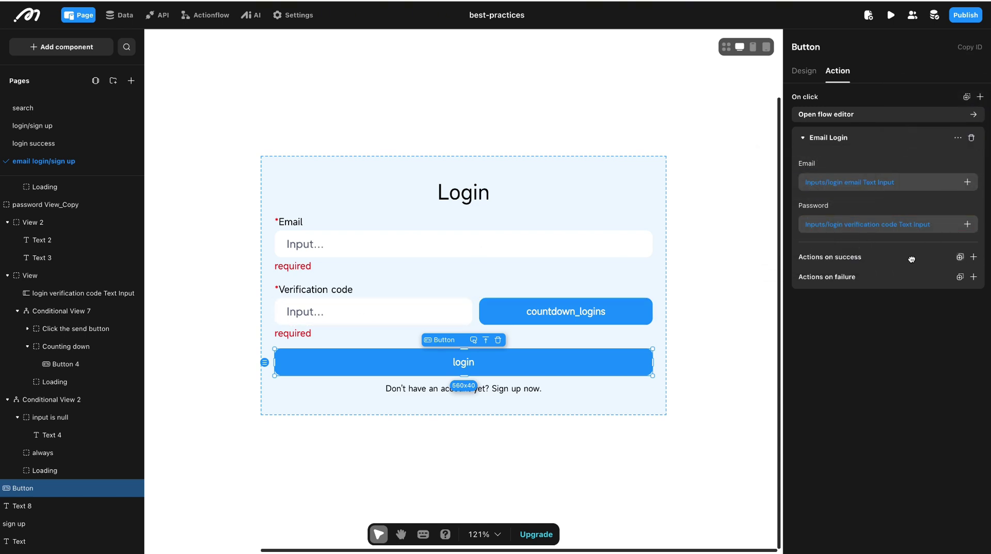
pyautogui.click(974, 257)
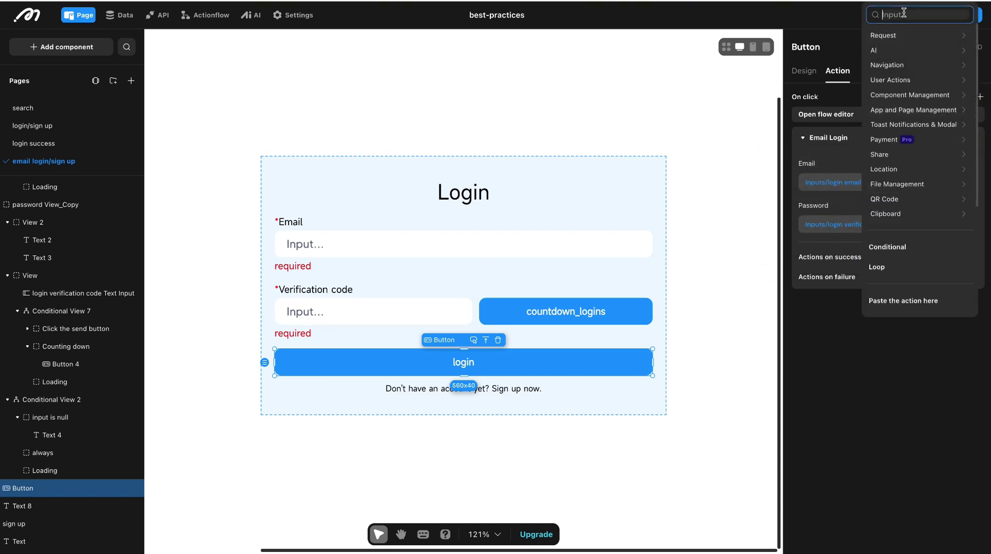
# On successful login, show a toast titled 'login successful'
pyautogui.write('show')
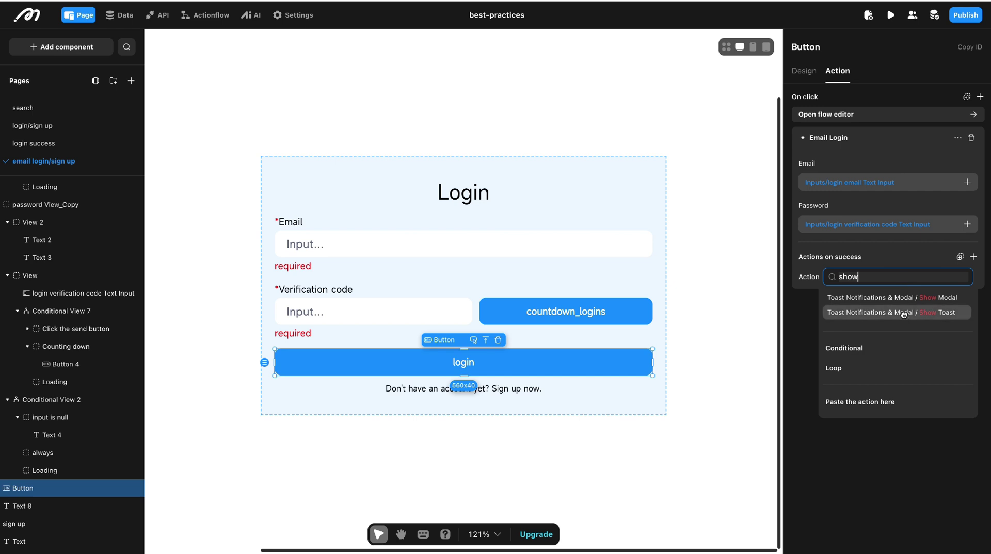
pyautogui.click(846, 313)
pyautogui.write('login')
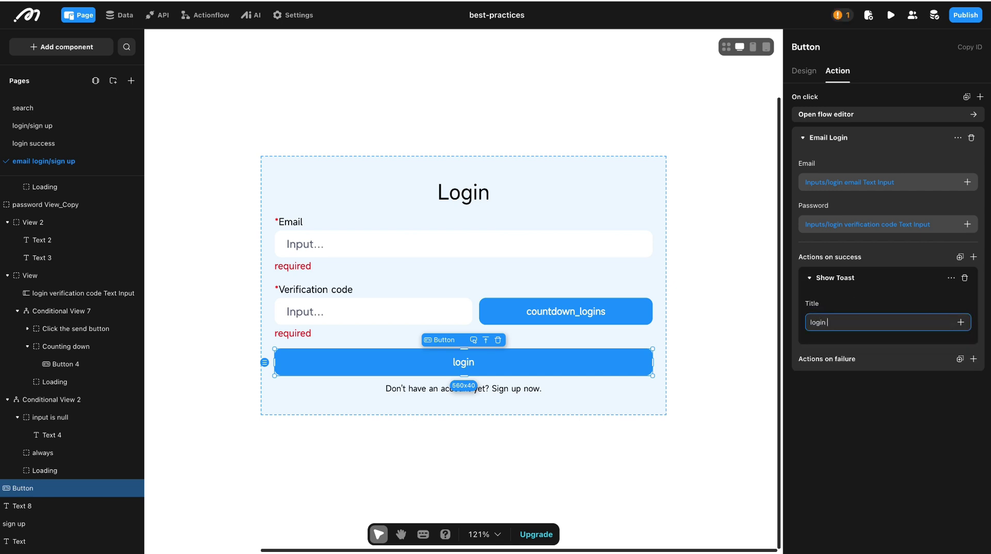
pyautogui.write(' successful')
pyautogui.click(829, 372)
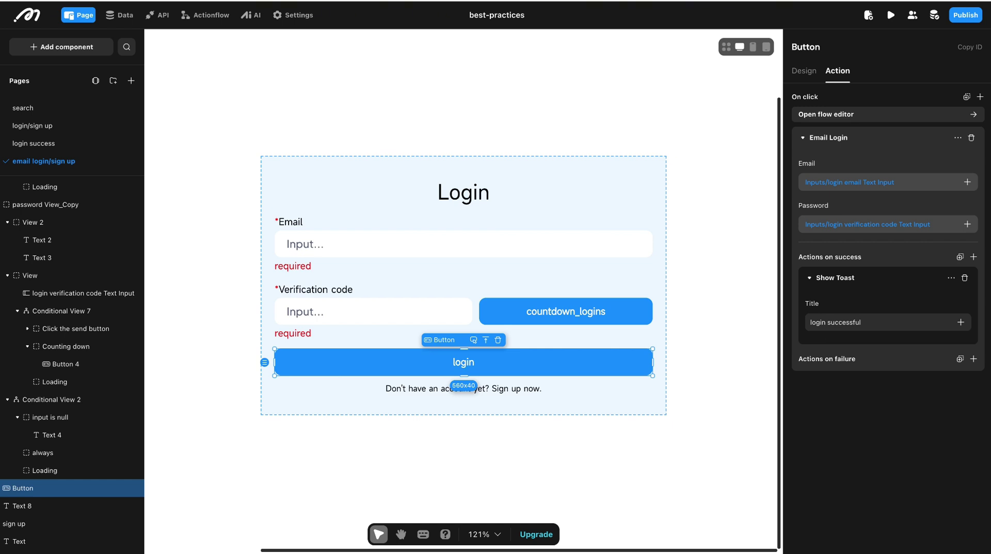
# On login failure, show a toast titled 'login failed'
pyautogui.click(973, 359)
pyautogui.write('show')
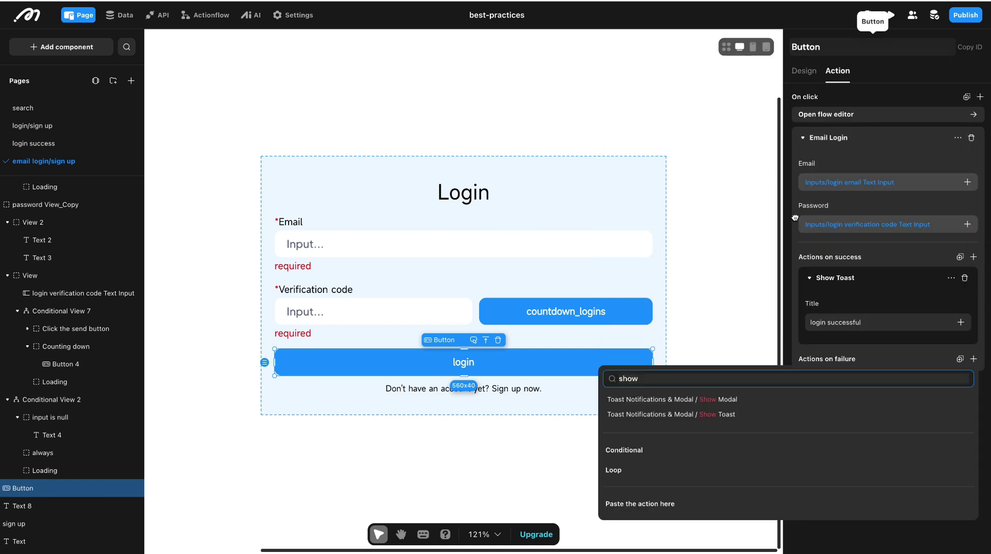
pyautogui.click(749, 417)
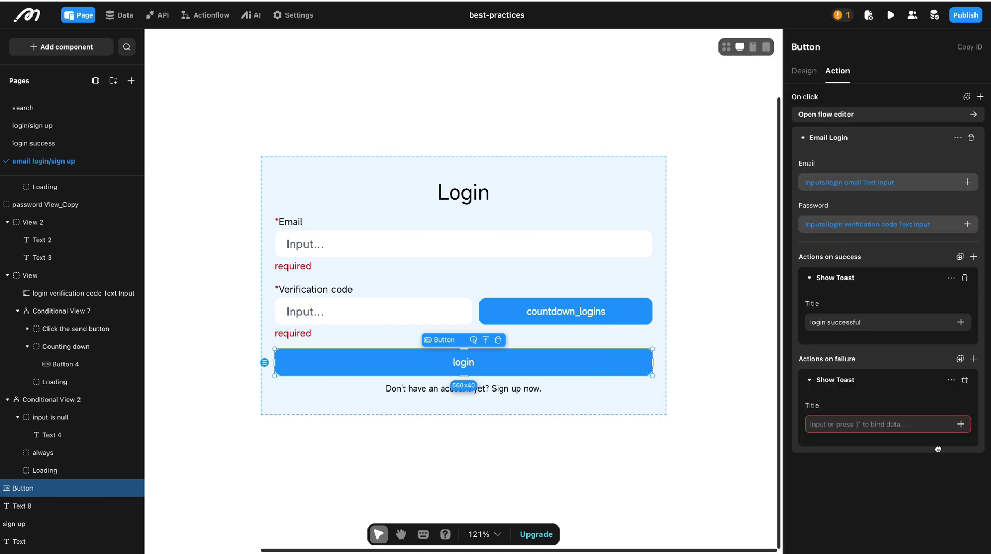
pyautogui.click(915, 430)
pyautogui.write('log')
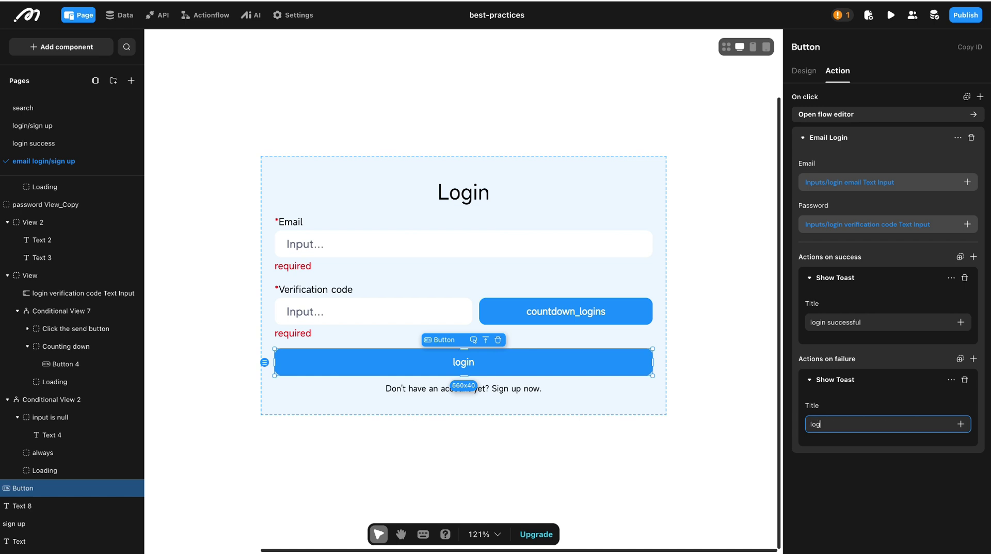
pyautogui.write('in failed')
# After a successful login, navigate to the login success page
pyautogui.click(973, 257)
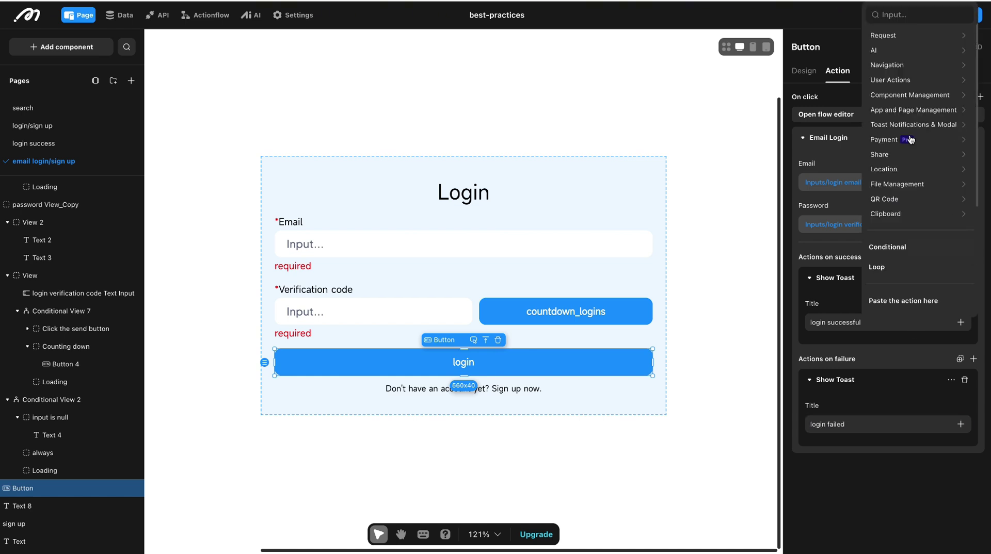
pyautogui.moveTo(893, 65)
pyautogui.moveTo(923, 35)
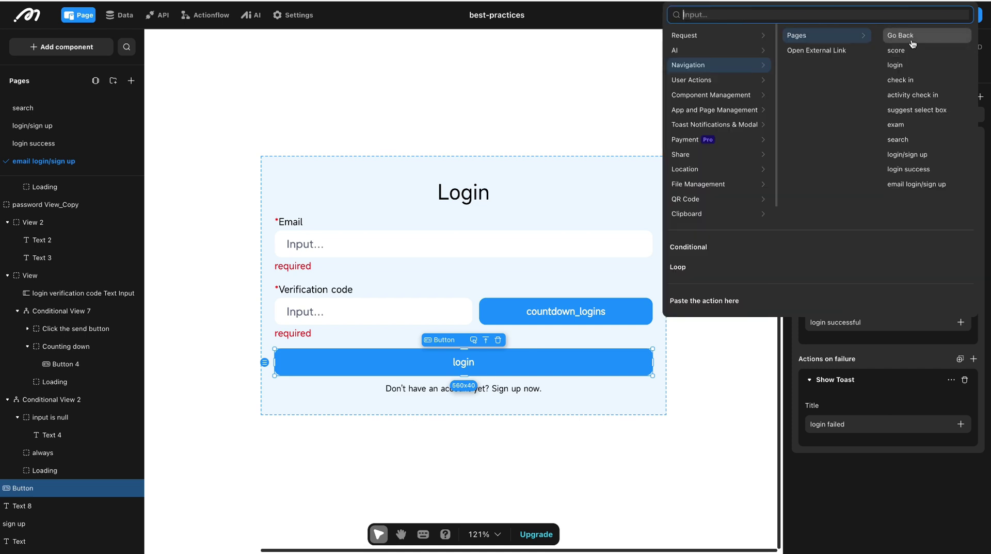
pyautogui.click(922, 169)
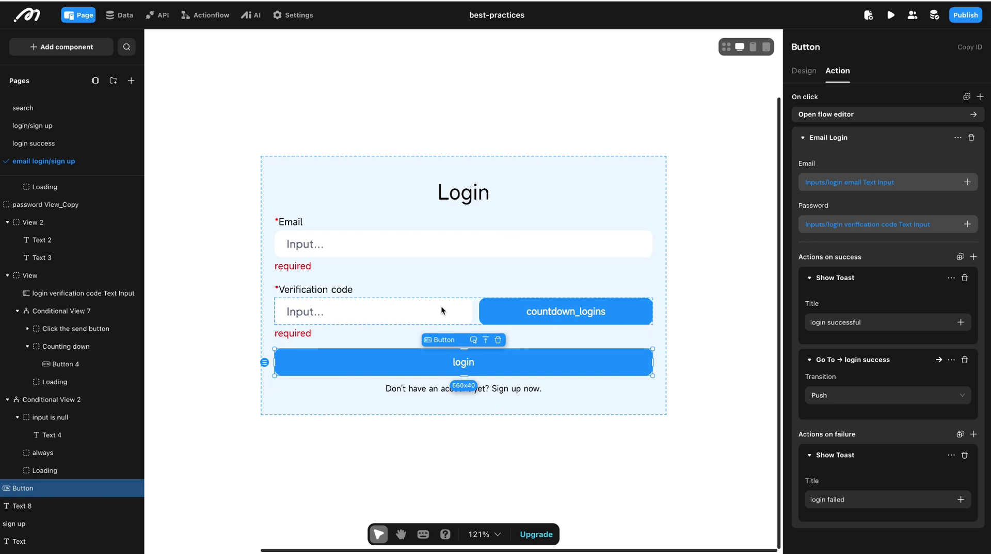
pyautogui.click(419, 309)
# Select the login form's username View and password View_Copy blocks and copy them
pyautogui.click(806, 71)
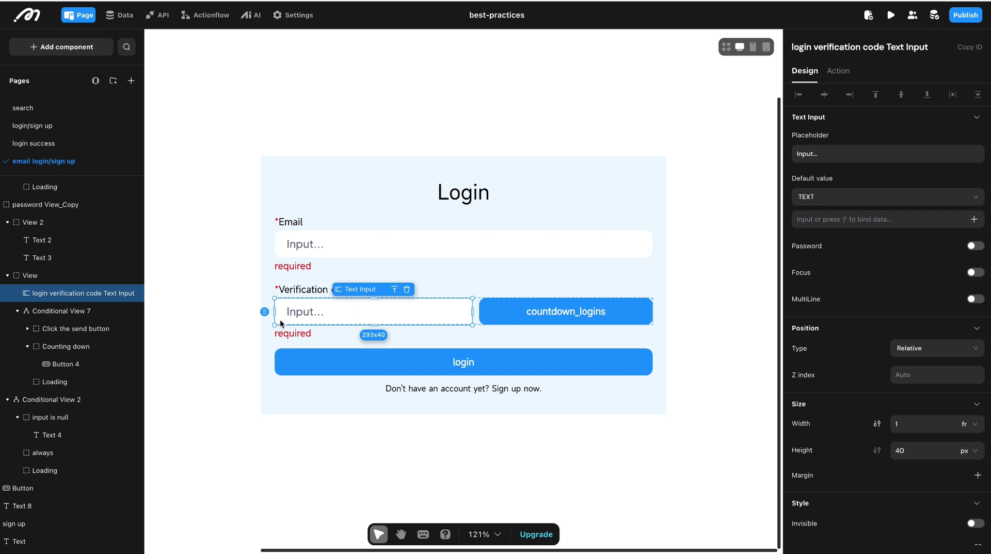
pyautogui.click(527, 362)
pyautogui.click(562, 393)
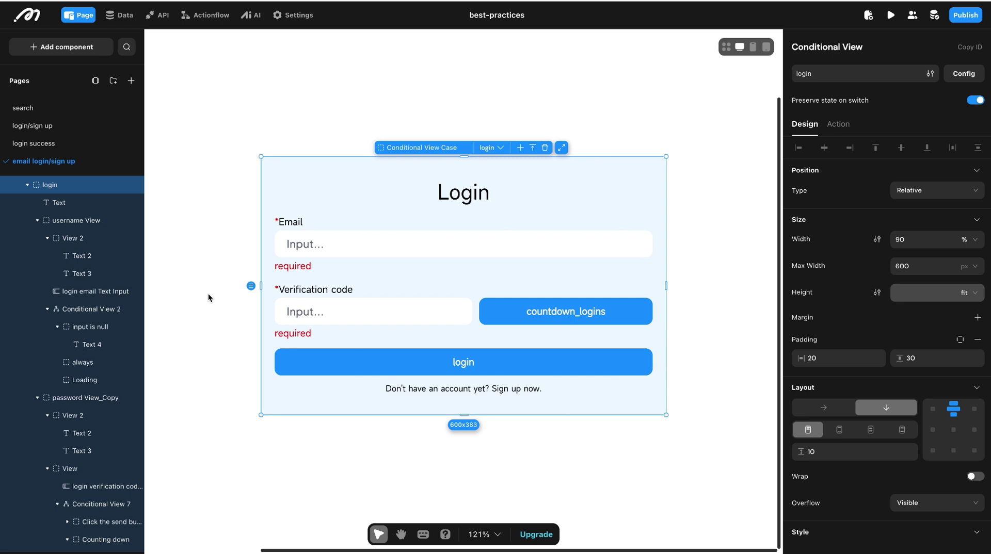
pyautogui.scroll(2, 45, 255)
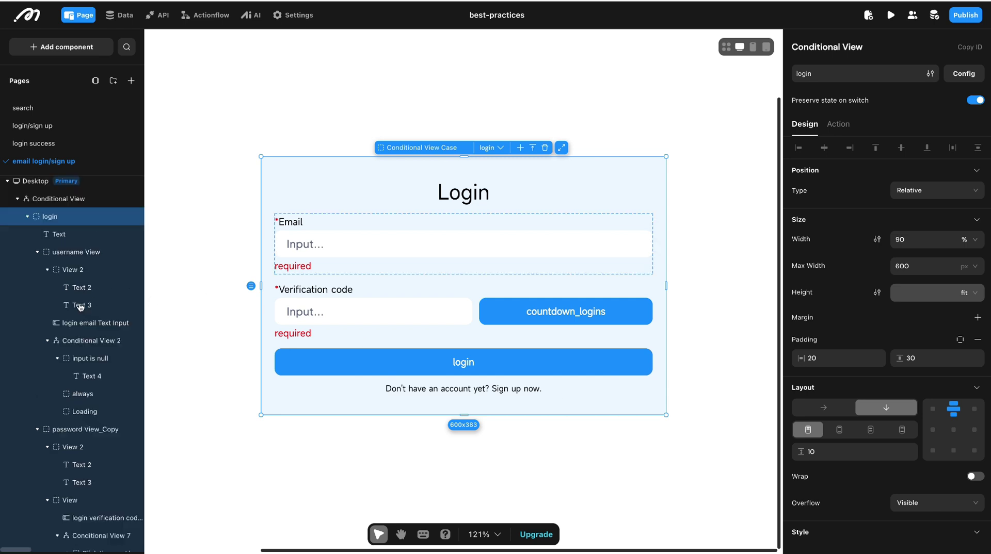
pyautogui.click(37, 255)
pyautogui.click(37, 273)
pyautogui.click(76, 255)
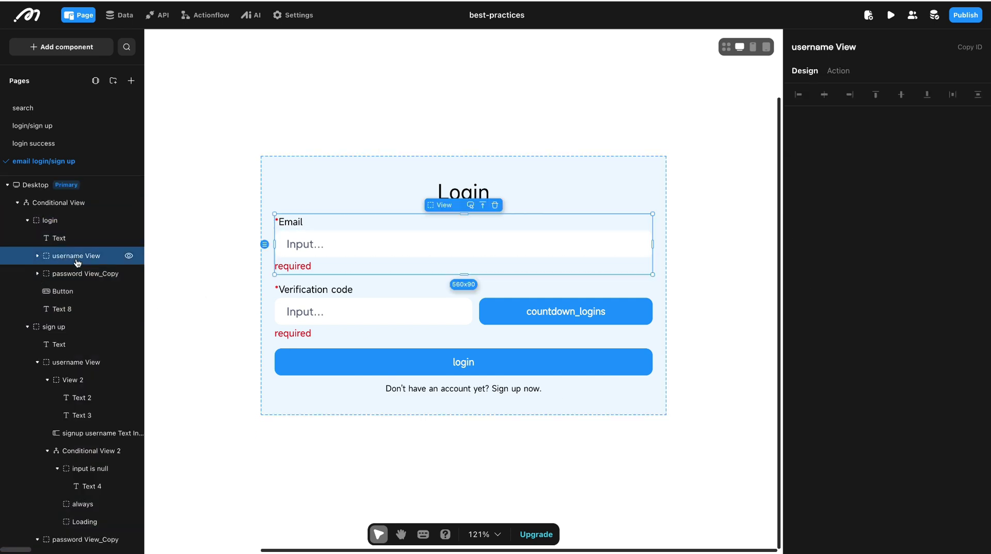
pyautogui.keyDown('shift'); pyautogui.click(76, 282); pyautogui.keyUp('shift')
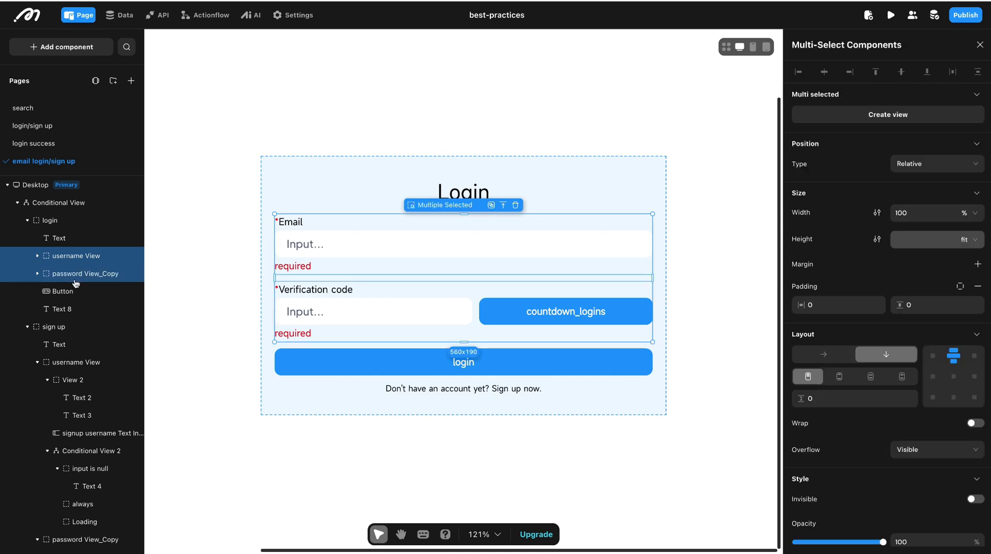
pyautogui.hotkey('ctrl', 'c')
# Reselect username View and password View_Copy in the layer tree and copy them again
pyautogui.click(37, 362)
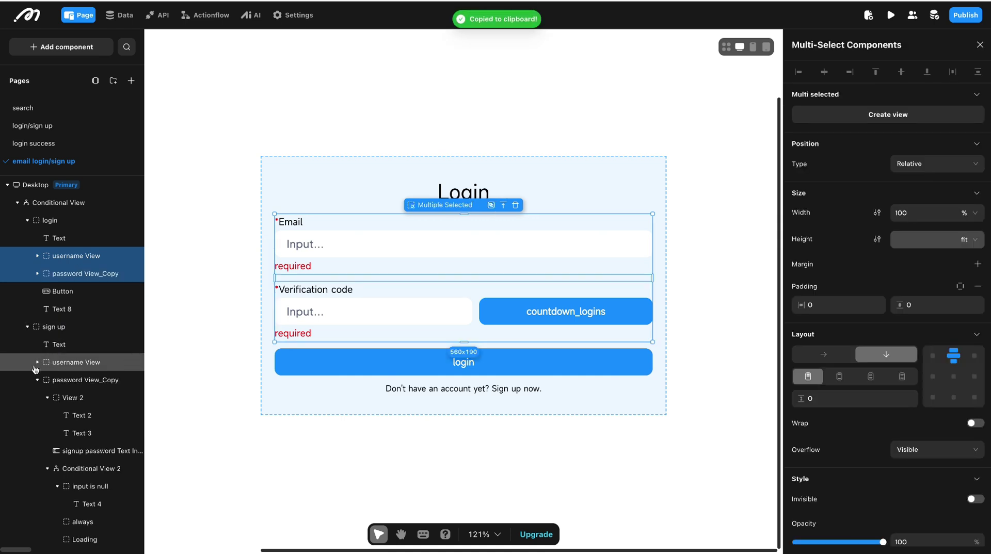
pyautogui.click(81, 256)
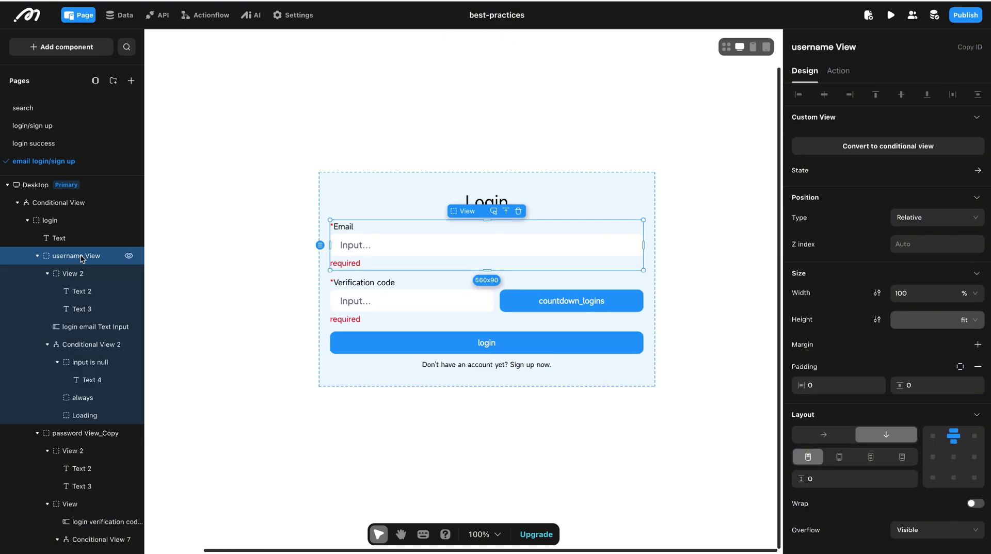
pyautogui.click(37, 256)
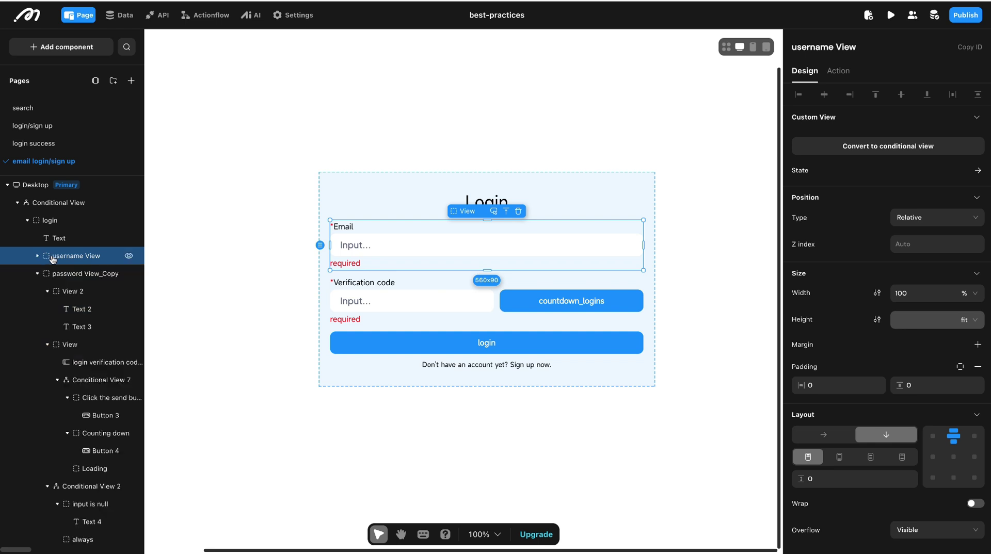
pyautogui.click(37, 273)
pyautogui.click(60, 273)
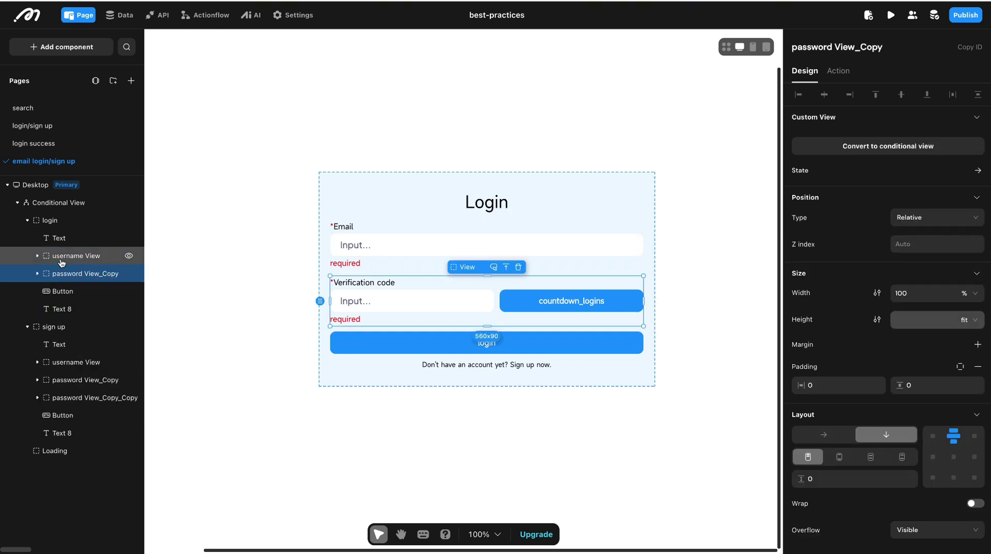
pyautogui.click(64, 258)
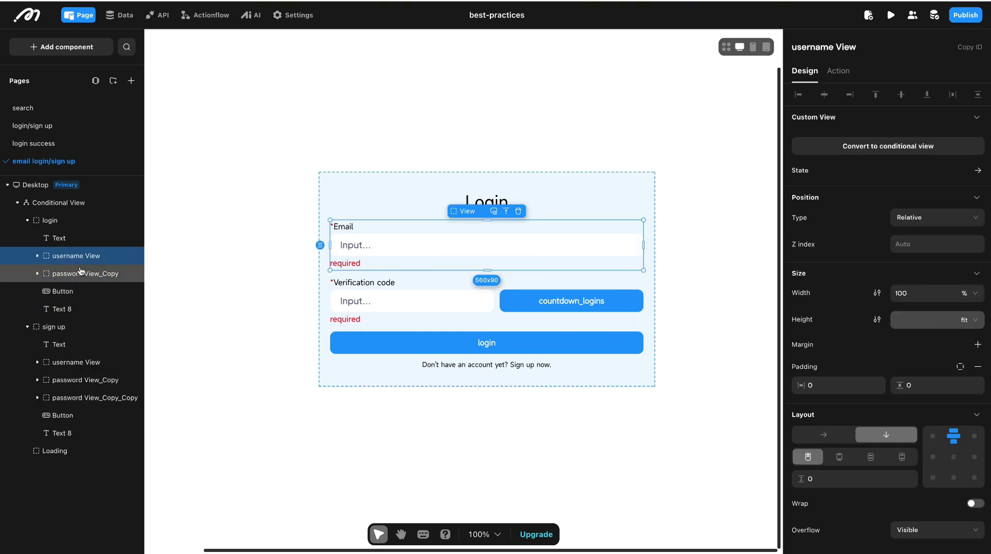
pyautogui.keyDown('shift'); pyautogui.click(80, 272); pyautogui.keyUp('shift')
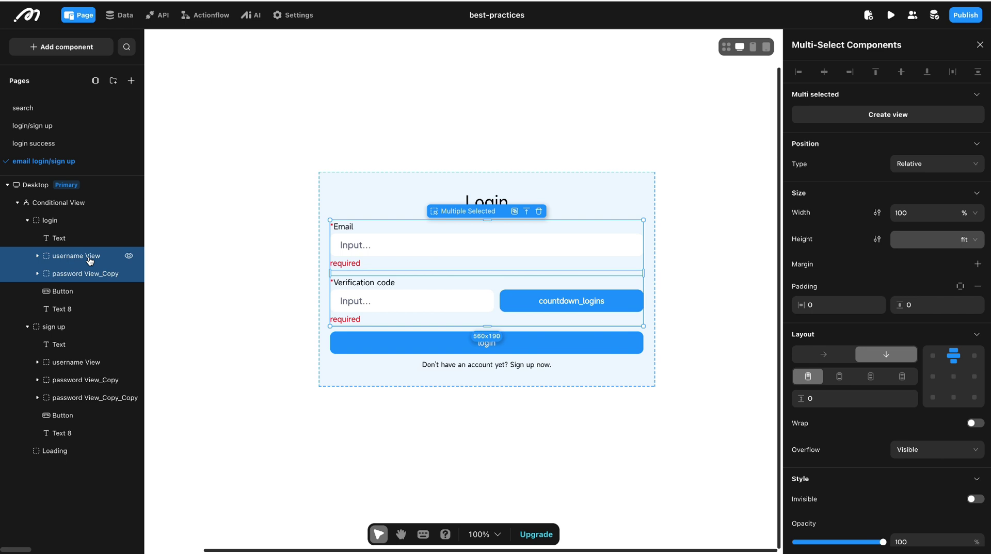
pyautogui.hotkey('ctrl', 'c')
# Paste the two blocks into the sign up form, move them up, and delete its Username field
pyautogui.click(71, 330)
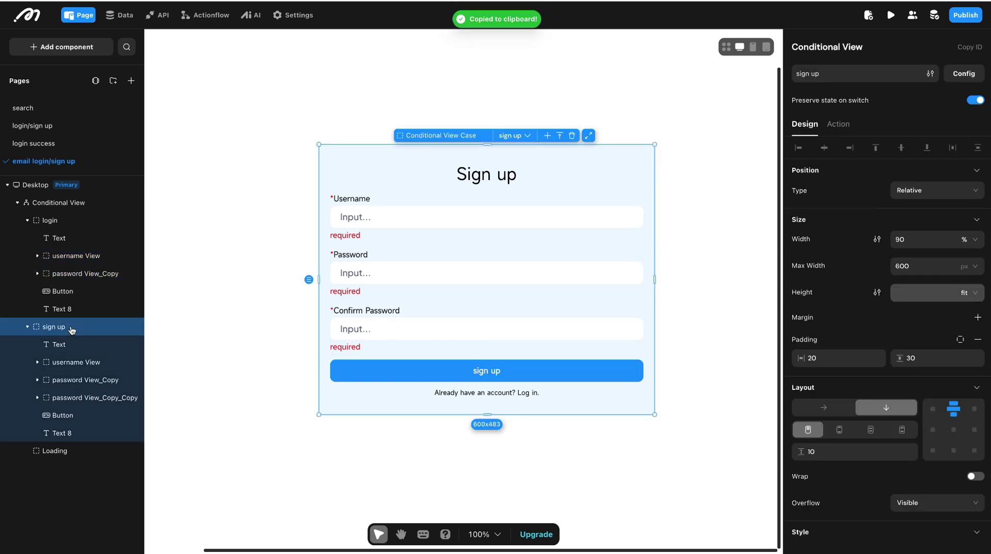
pyautogui.hotkey('ctrl', 'v')
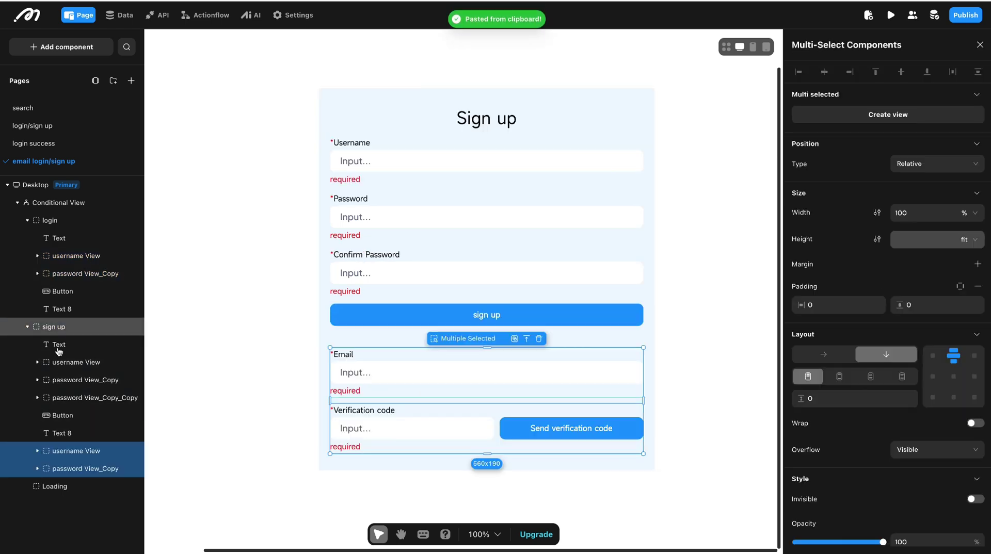
pyautogui.moveTo(78, 467); pyautogui.dragTo(83, 380)
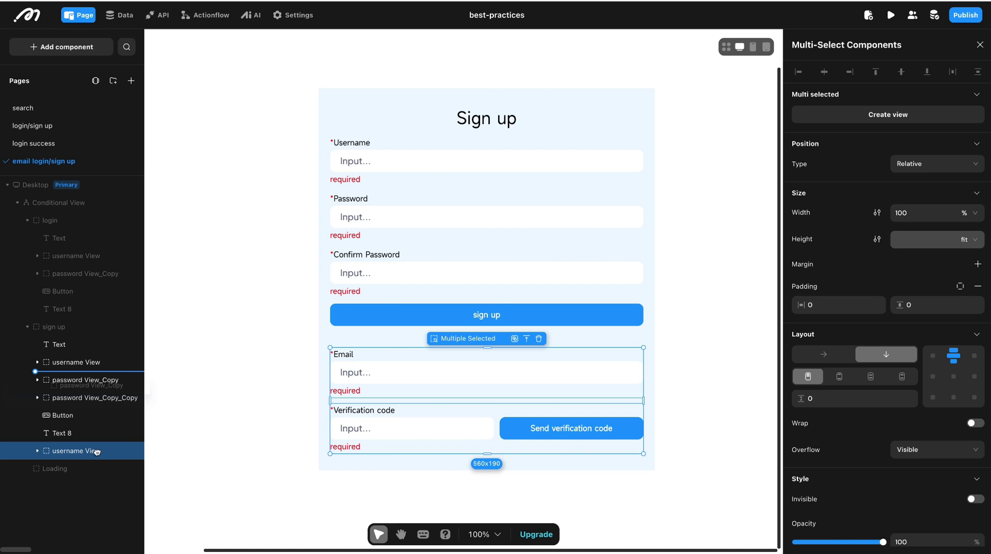
pyautogui.moveTo(96, 452); pyautogui.dragTo(93, 368)
pyautogui.click(97, 367)
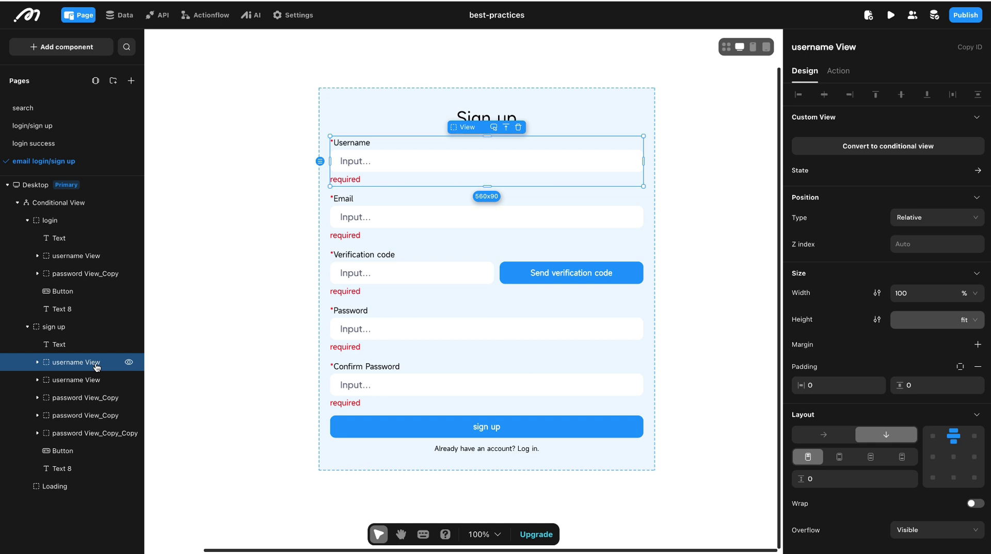
pyautogui.press('Delete')
pyautogui.click(82, 253)
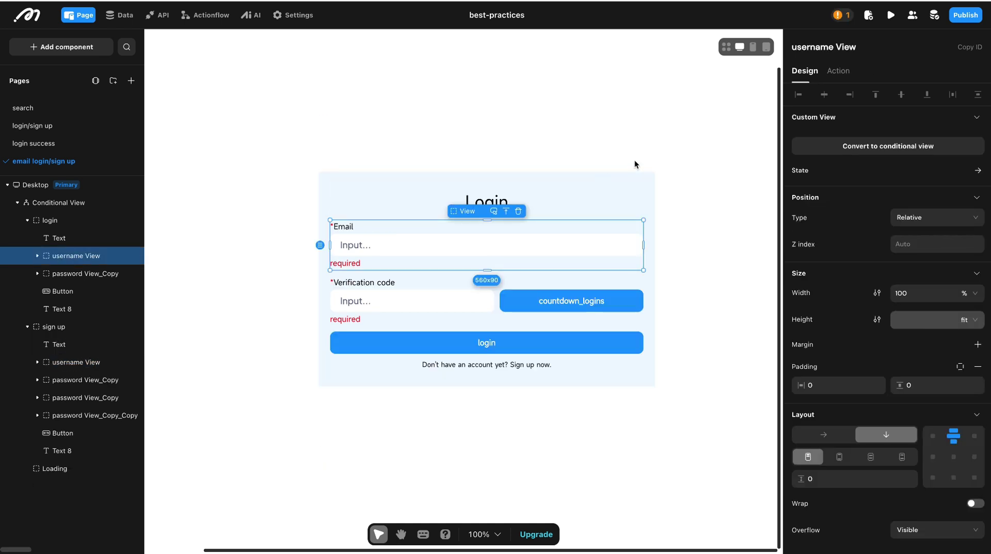
# Rename the login form's blocks to email View and code View_Copy
pyautogui.doubleClick(803, 46)
pyautogui.write('email')
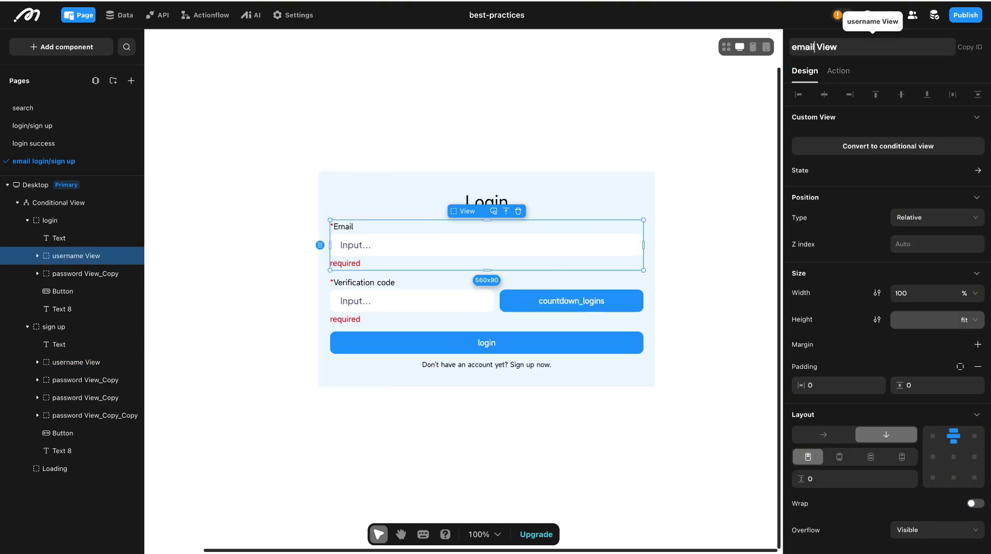
pyautogui.press('Return')
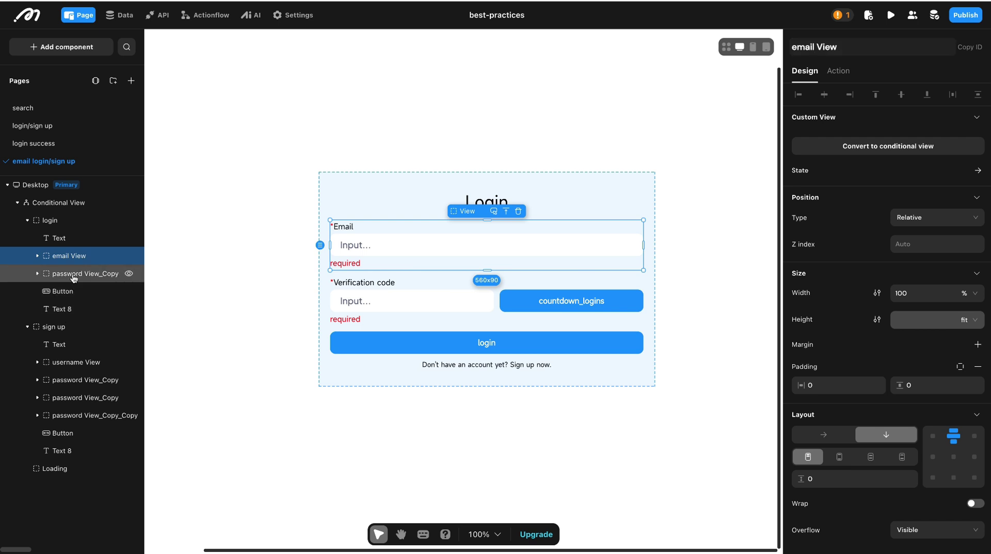
pyautogui.click(123, 272)
pyautogui.doubleClick(816, 46)
pyautogui.write('code')
pyautogui.press('Return')
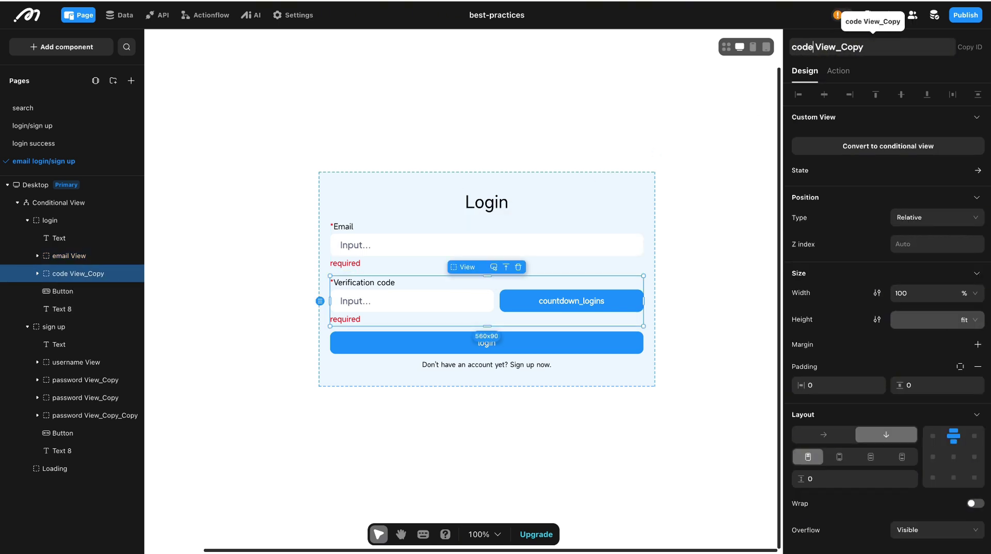
# Rename the sign up form's copied blocks to email View and code View_Copy
pyautogui.click(83, 364)
pyautogui.doubleClick(810, 47)
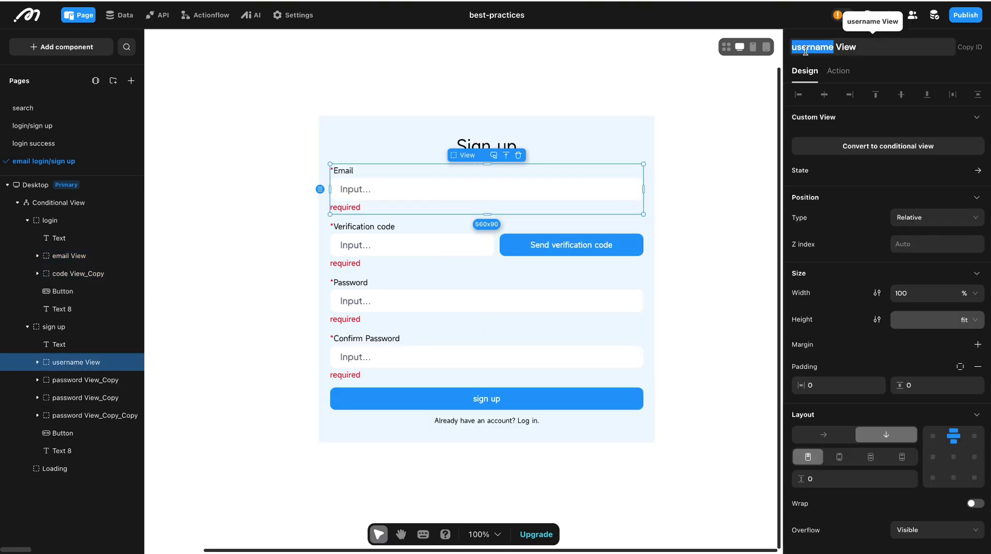
pyautogui.write('email')
pyautogui.press('Return')
pyautogui.click(82, 380)
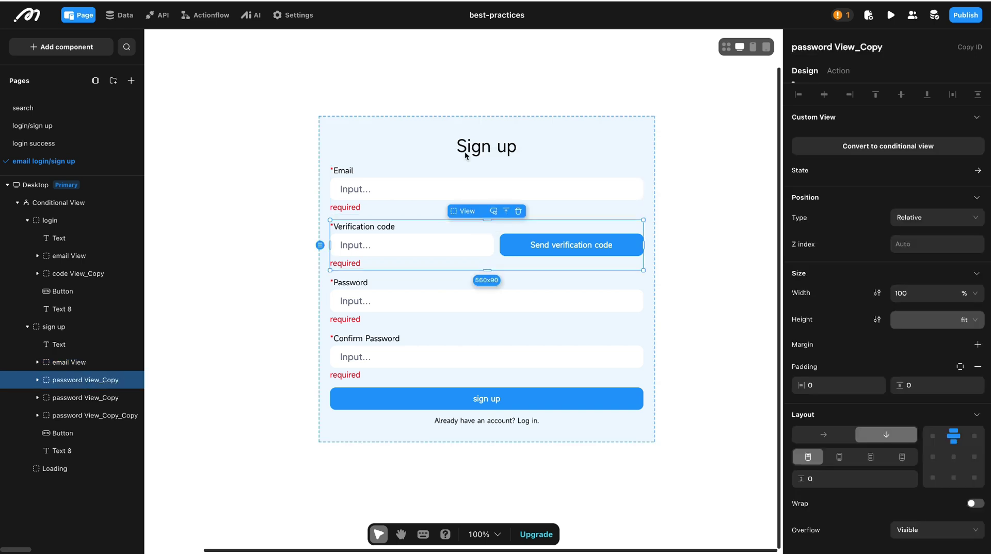
pyautogui.doubleClick(806, 47)
pyautogui.write('code')
pyautogui.press('Return')
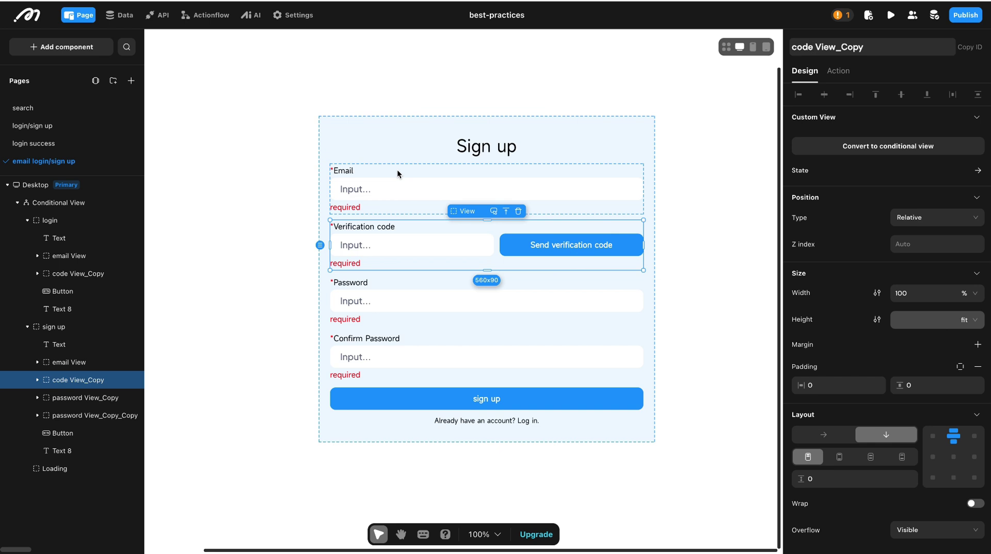
# Select the whole page and show its data settings
pyautogui.hscroll(2, 375, 313)
pyautogui.click(540, 252)
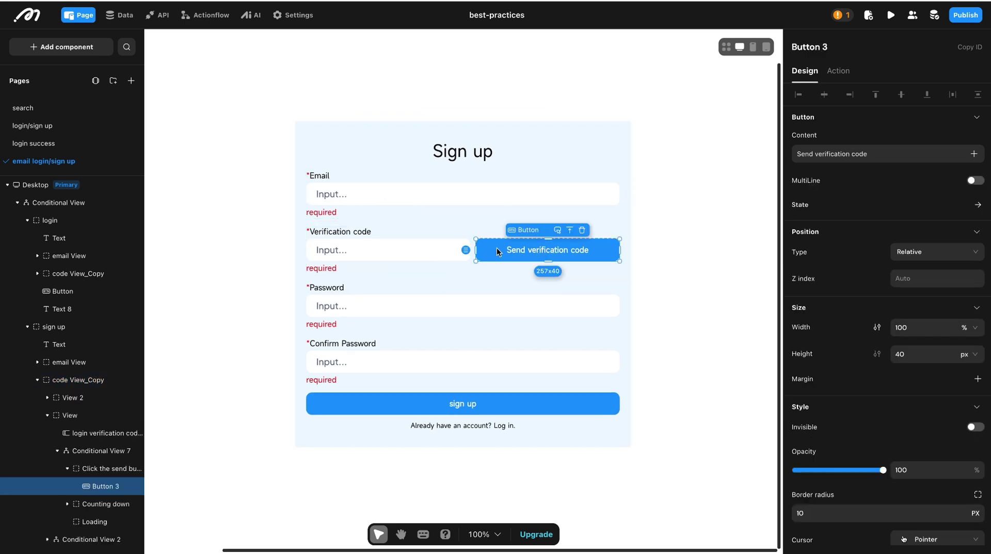
pyautogui.click(709, 118)
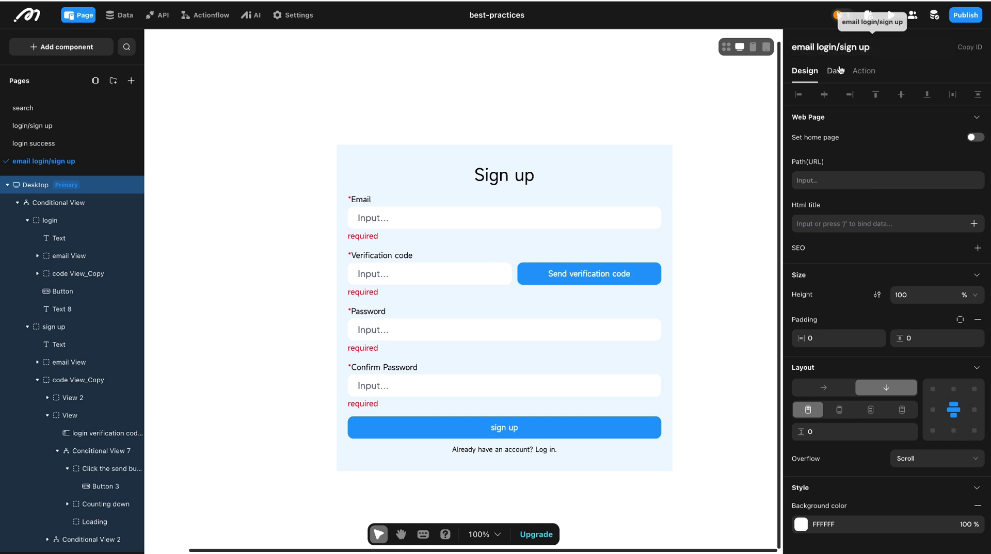
pyautogui.click(834, 70)
# Add a page variable countdown_signup of type BigInt with default value 60
pyautogui.click(980, 137)
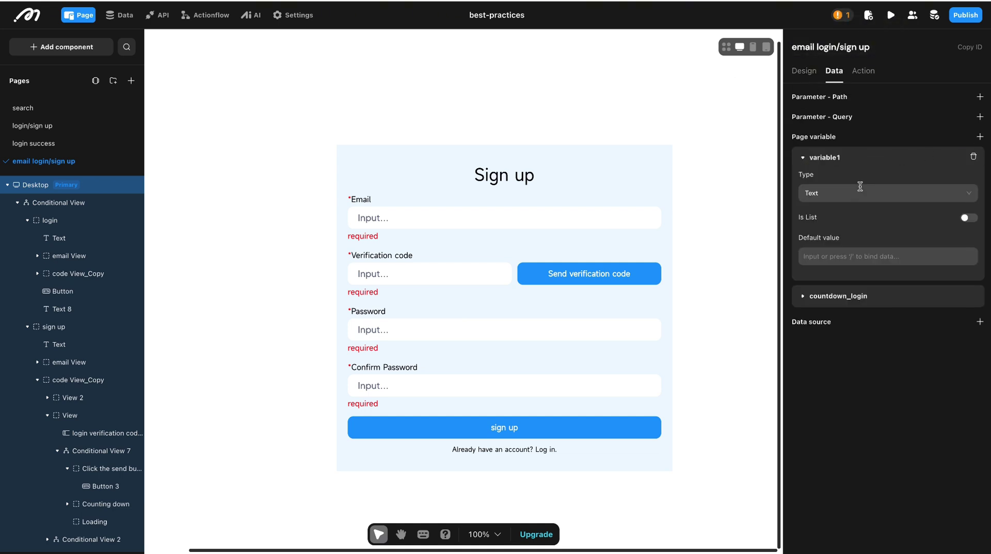
pyautogui.doubleClick(836, 158)
pyautogui.write('cou')
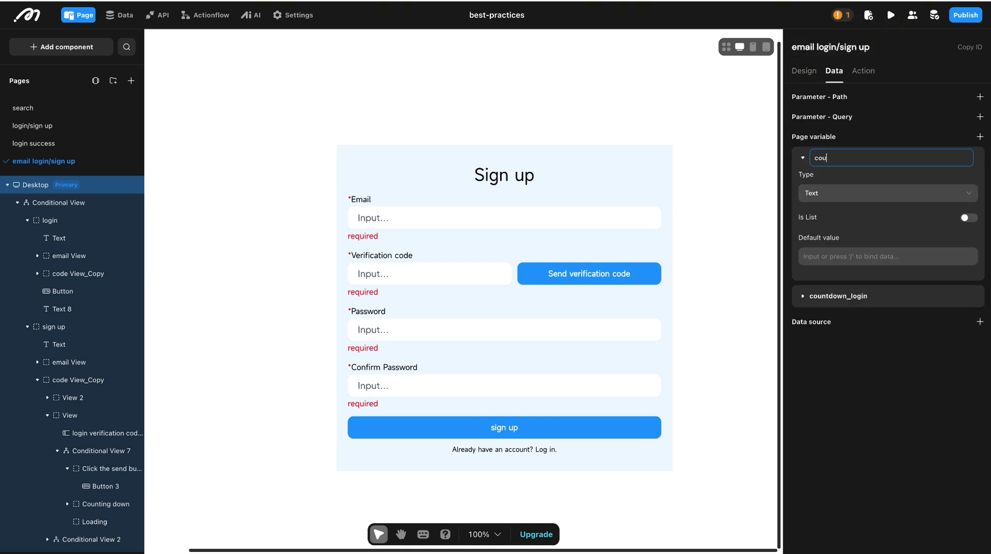
pyautogui.write('ntdown_signu')
pyautogui.write('p')
pyautogui.press('Return')
pyautogui.click(802, 158)
pyautogui.click(843, 193)
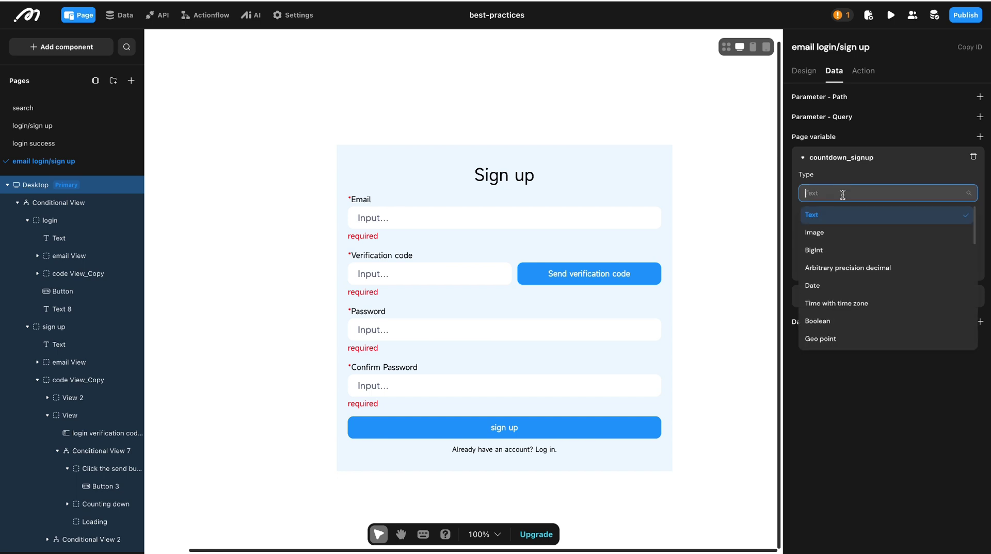
pyautogui.click(820, 250)
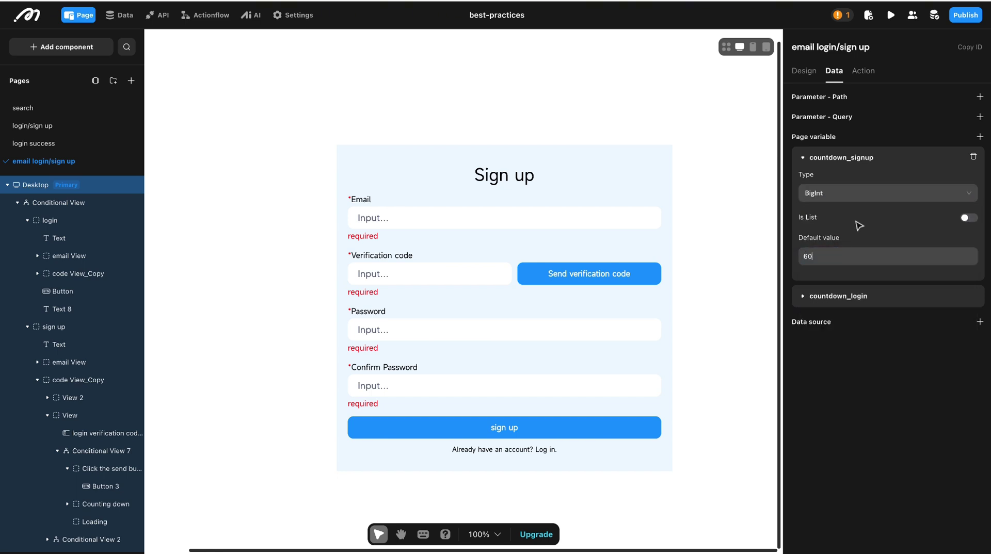
pyautogui.click(862, 71)
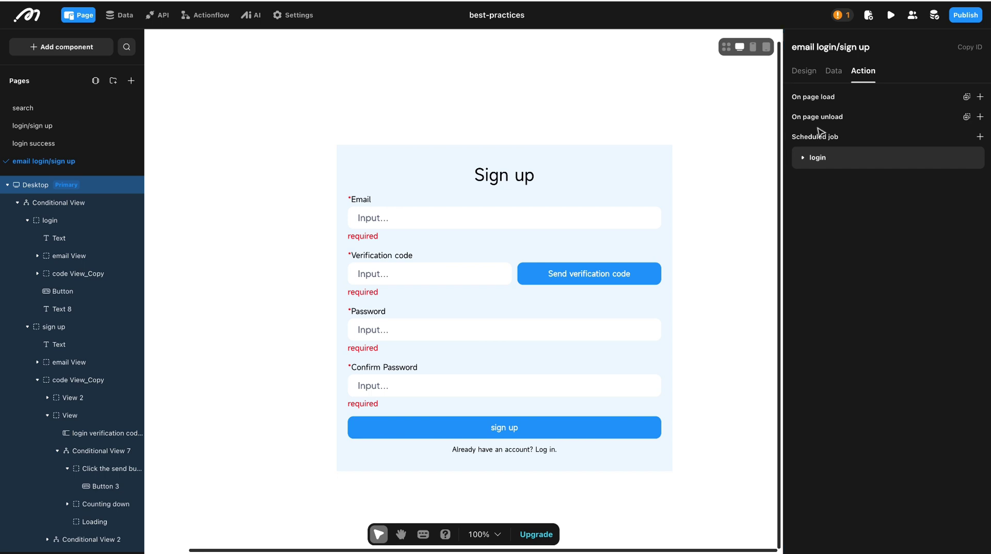
# Add a scheduled job named sign_up that runs every 1000 ms
pyautogui.click(980, 137)
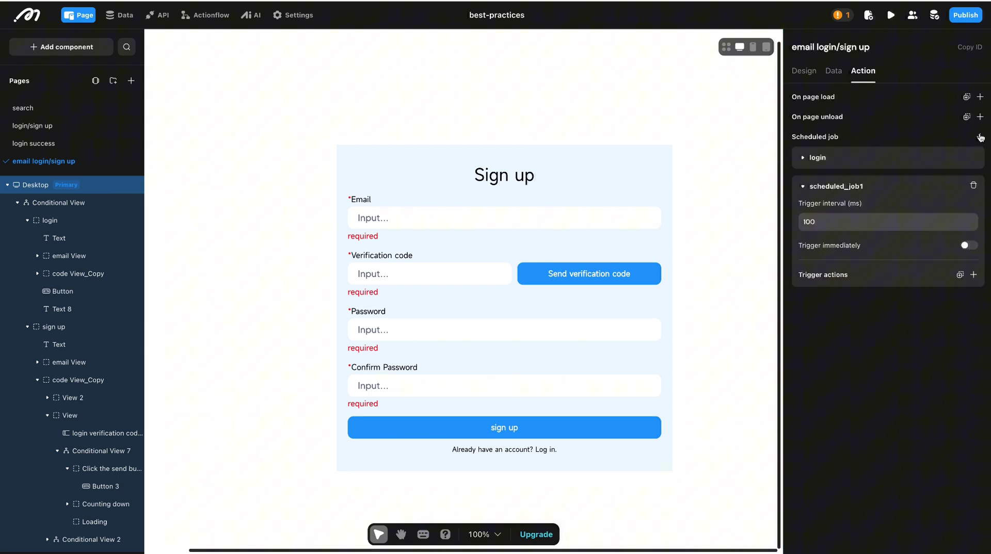
pyautogui.doubleClick(840, 188)
pyautogui.write('sign_up')
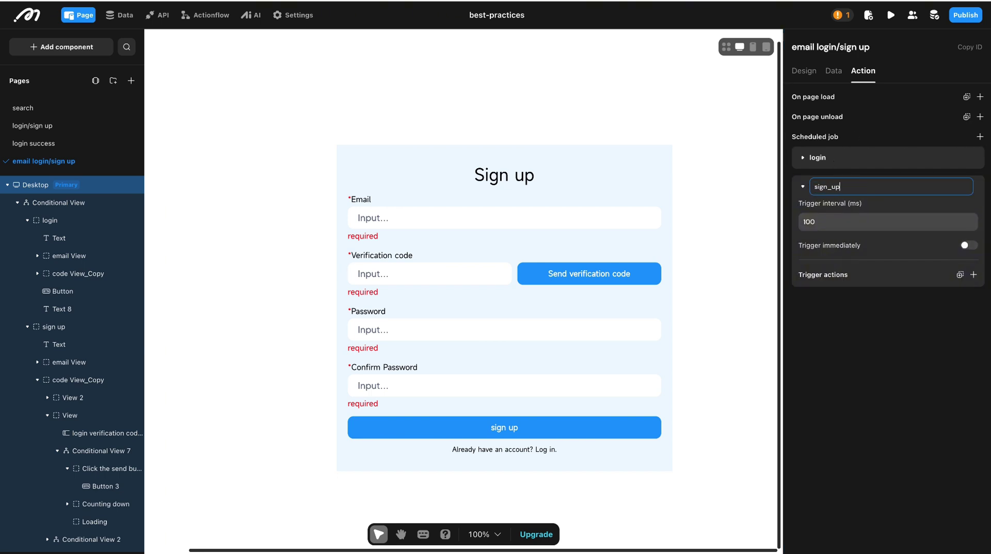
pyautogui.press('Return')
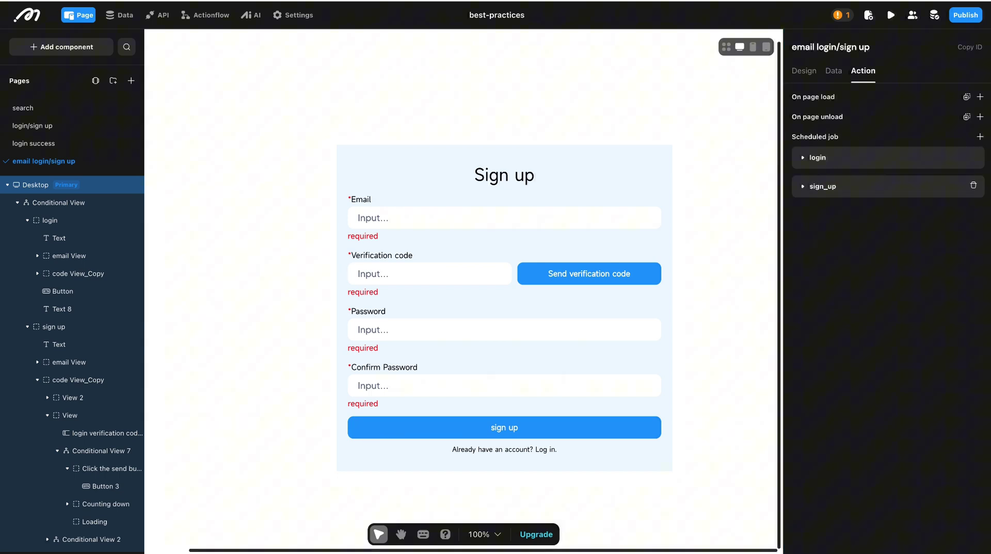
pyautogui.click(802, 187)
pyautogui.click(828, 223)
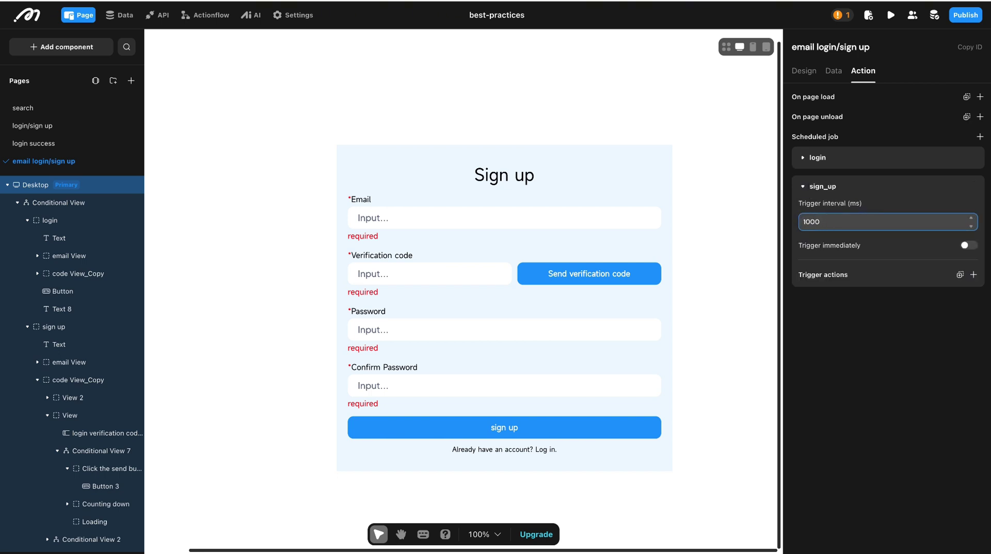
# Give the sign_up job a conditional action with two cases, finished and processing
pyautogui.click(973, 279)
pyautogui.click(924, 248)
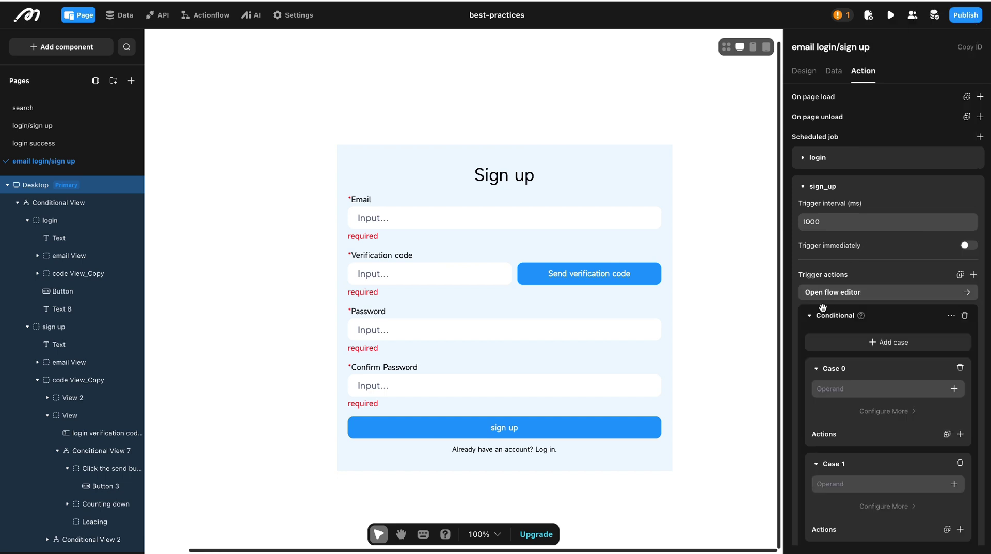
pyautogui.doubleClick(831, 370)
pyautogui.write('fini')
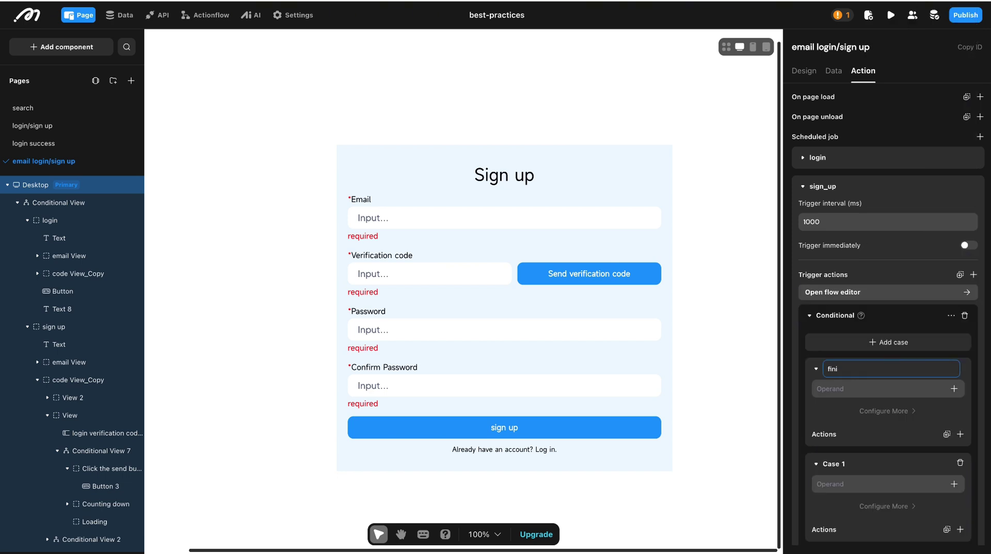
pyautogui.write('shed')
pyautogui.press('Return')
pyautogui.doubleClick(829, 464)
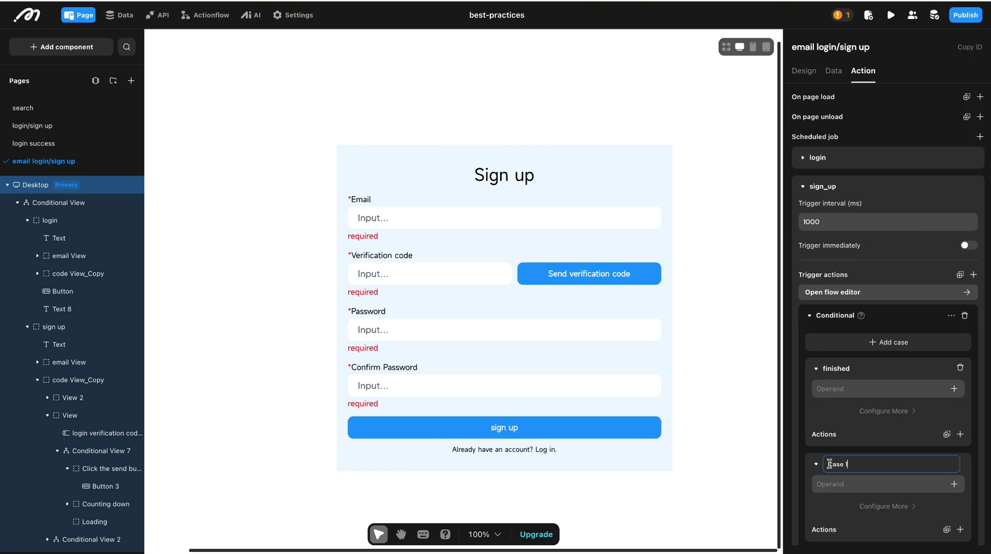
pyautogui.write('processing')
pyautogui.press('Return')
# Set the finished case's condition to countdown_signup less than or equal to 0
pyautogui.click(955, 389)
pyautogui.moveTo(929, 321)
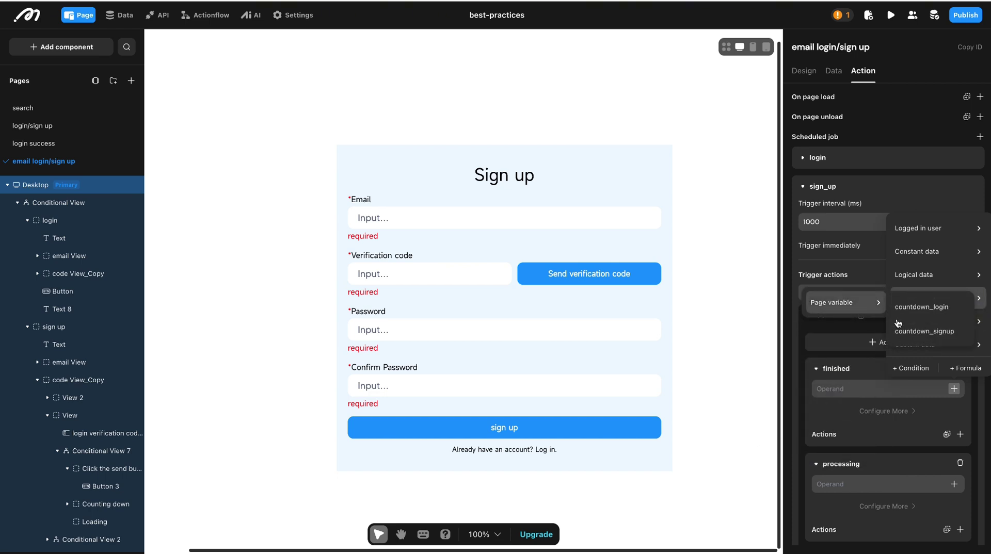
pyautogui.click(923, 330)
pyautogui.scroll(-3, 849, 413)
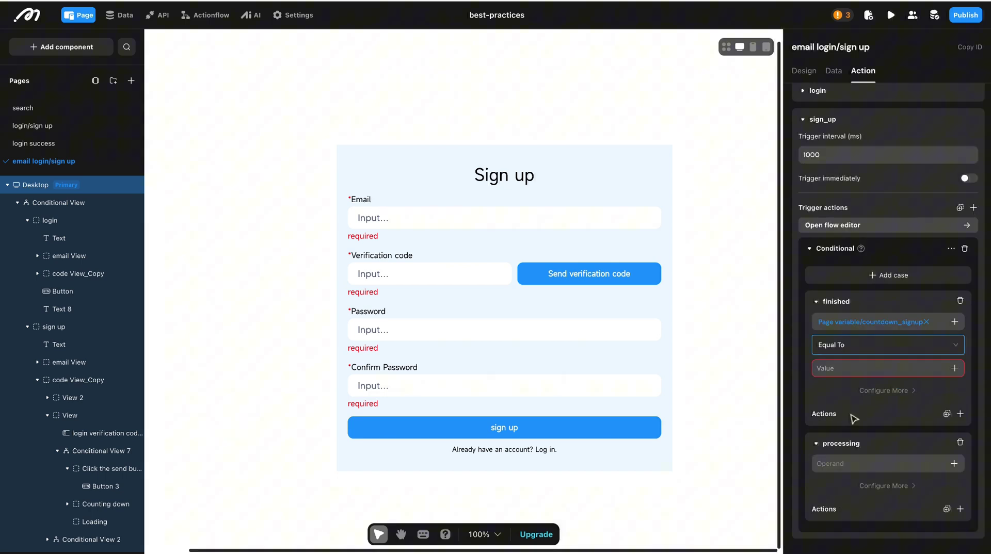
pyautogui.click(873, 342)
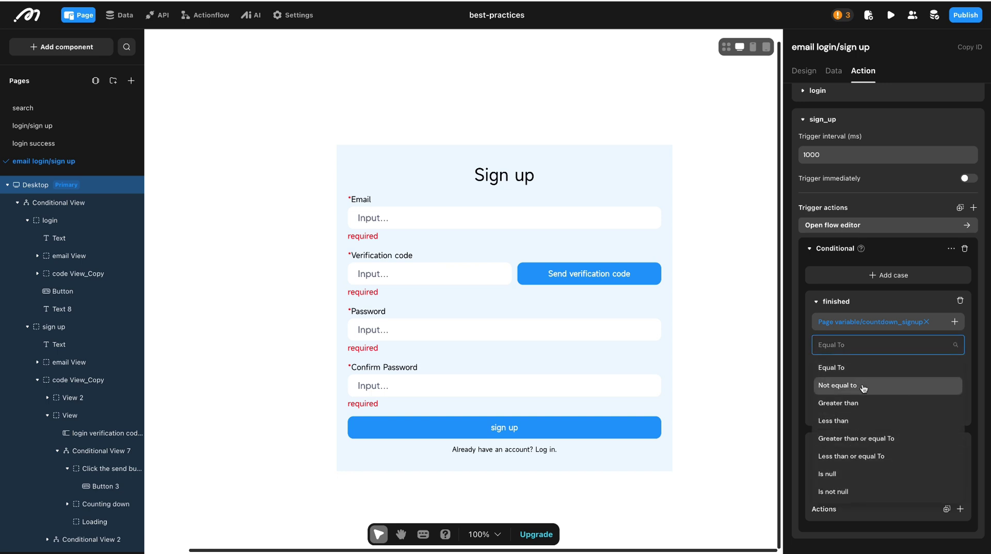
pyautogui.click(851, 456)
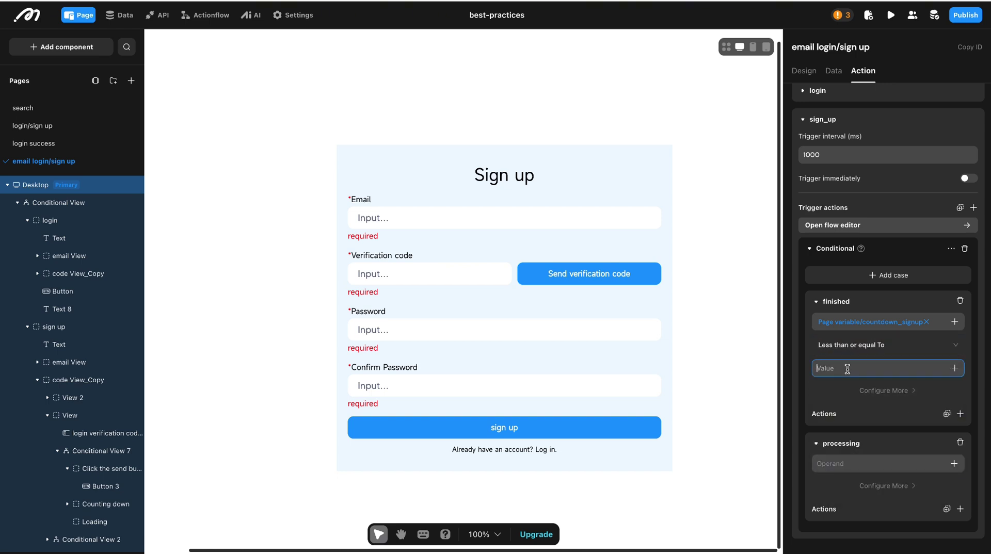
pyautogui.write('0\\')
pyautogui.click(889, 331)
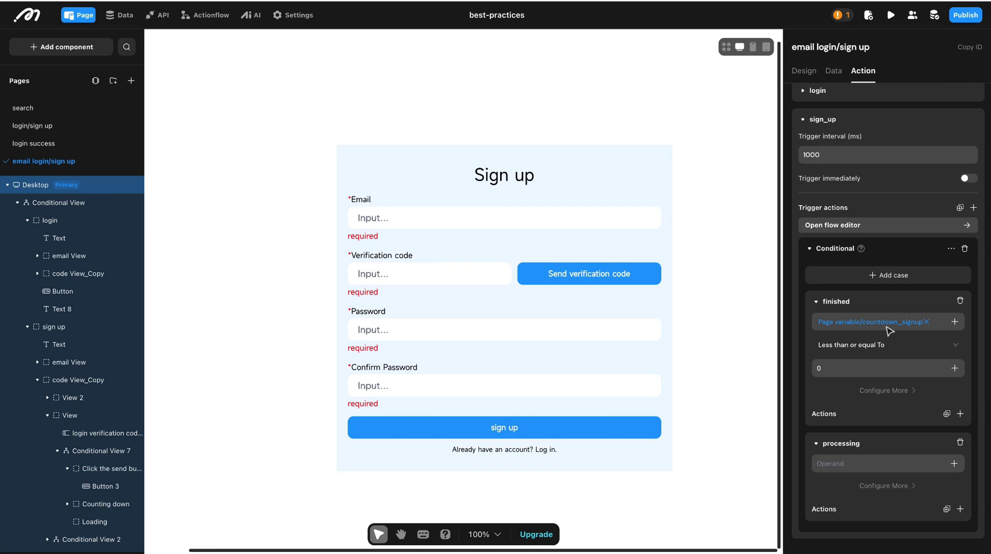
pyautogui.click(960, 413)
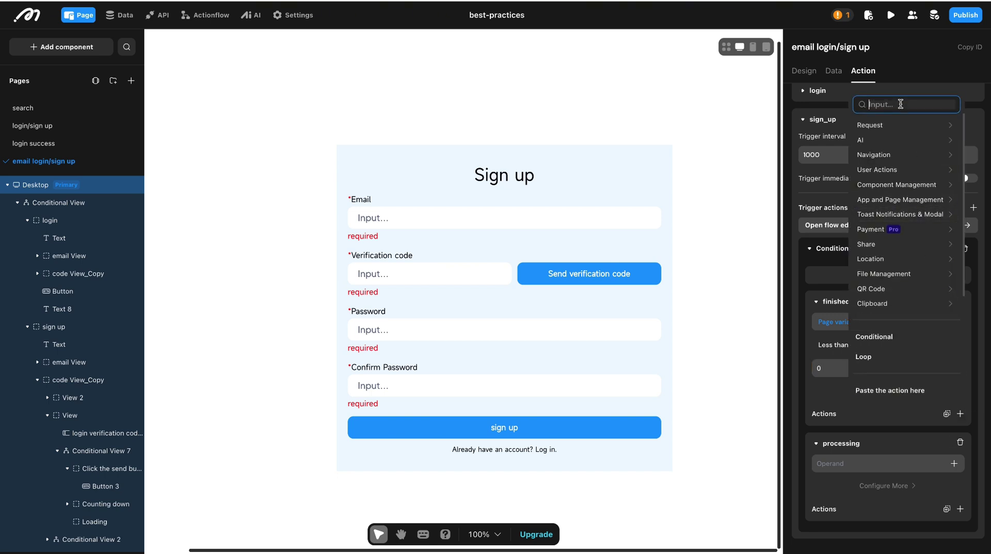
# Make the finished case pause the sign_up scheduled job
pyautogui.write('job')
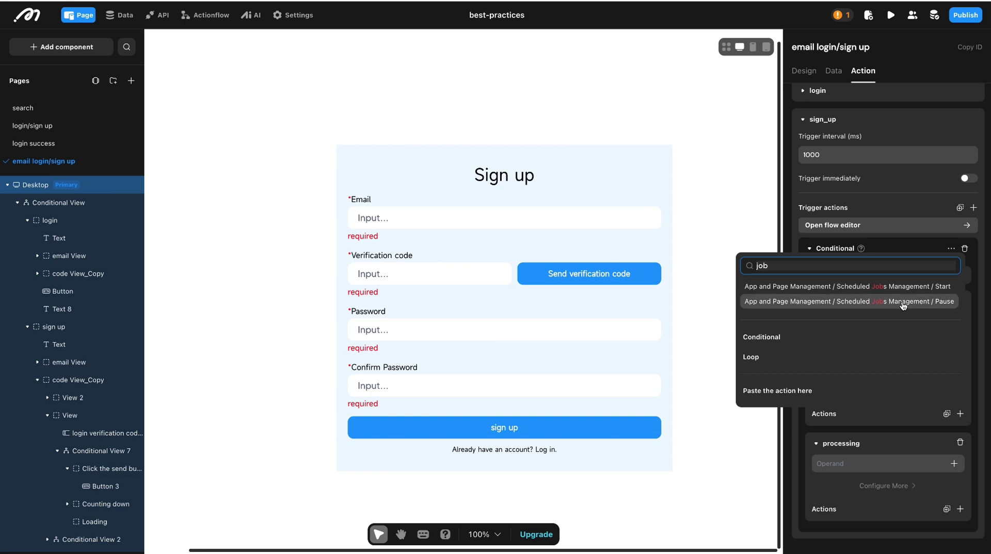
pyautogui.click(849, 302)
pyautogui.click(884, 395)
pyautogui.click(838, 434)
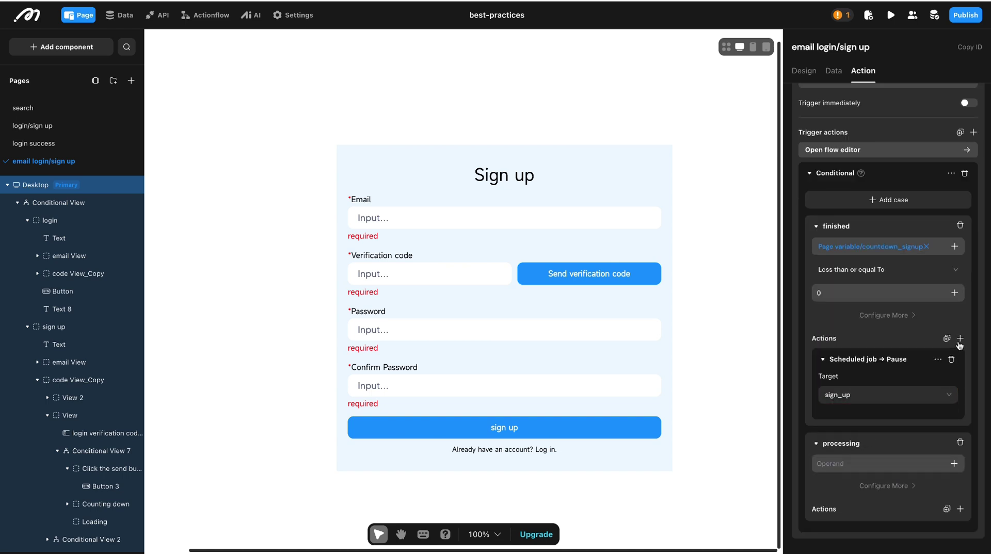
# Also have the finished case reset countdown_signup to 60
pyautogui.click(960, 339)
pyautogui.write('set')
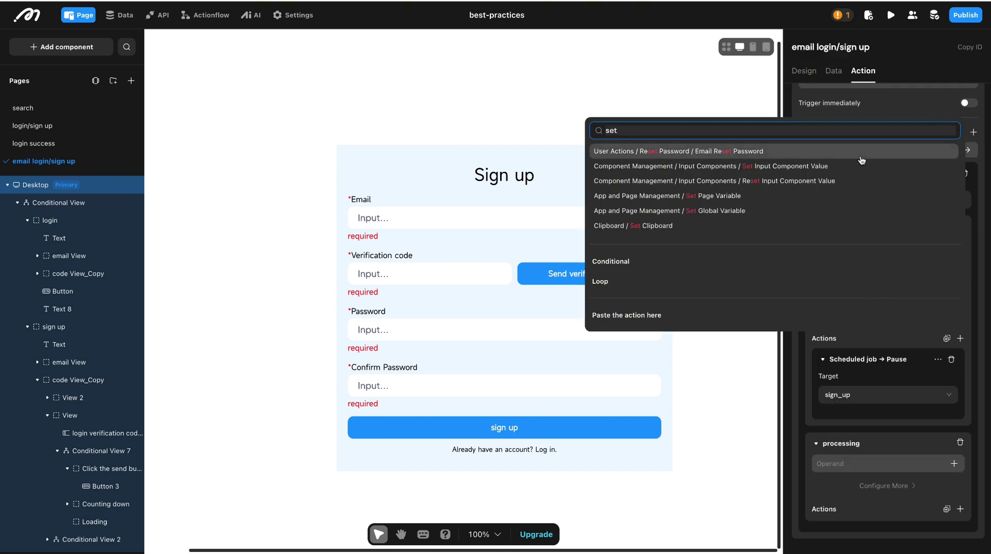
pyautogui.click(777, 201)
pyautogui.click(855, 470)
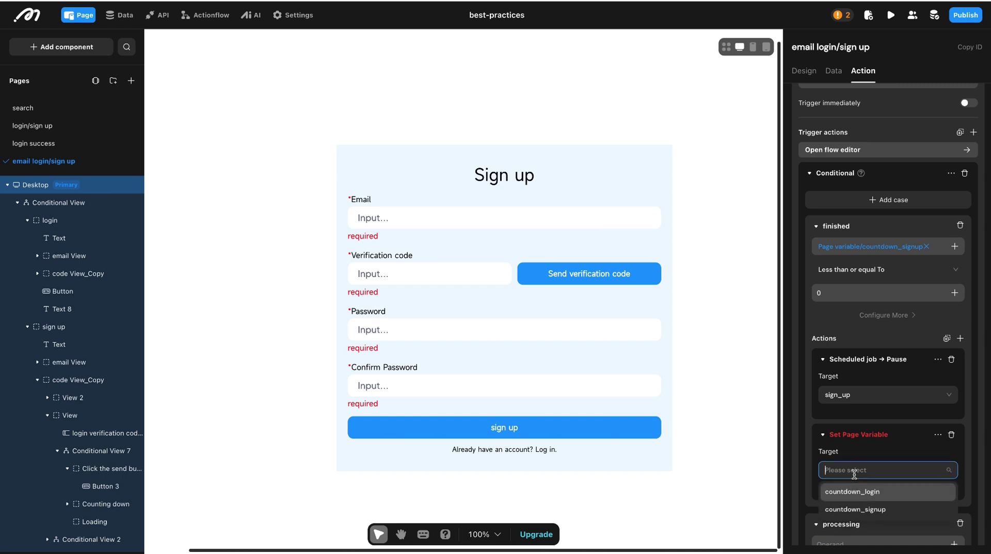
pyautogui.click(856, 508)
pyautogui.scroll(-2, 857, 389)
pyautogui.click(850, 424)
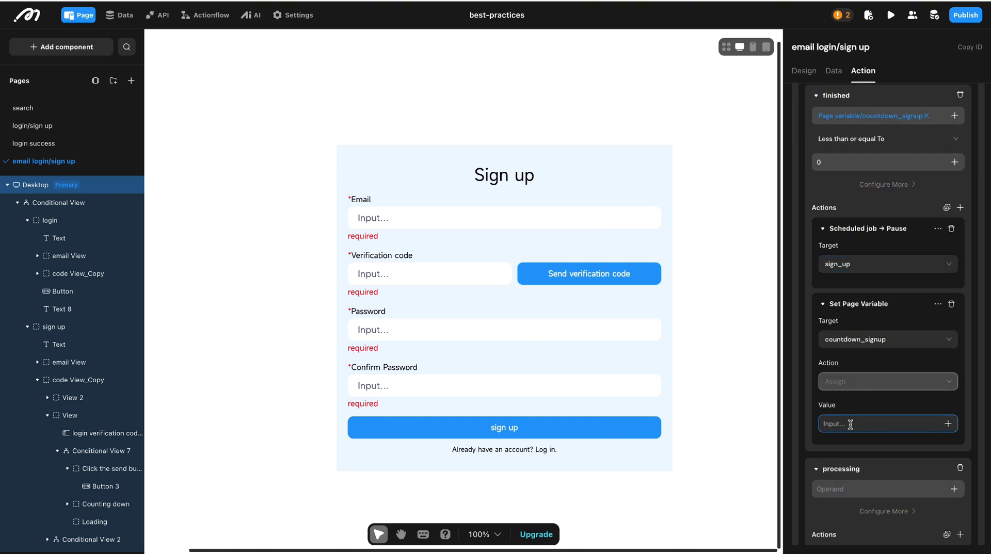
pyautogui.click(866, 410)
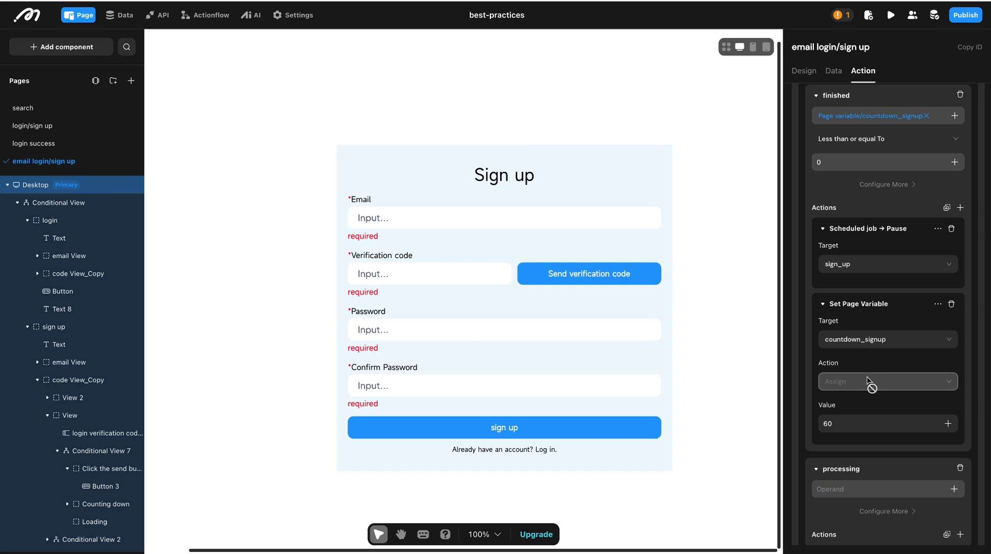
# Add a Set Page Variable action targeting countdown_signup to the processing case
pyautogui.scroll(-1, 810, 385)
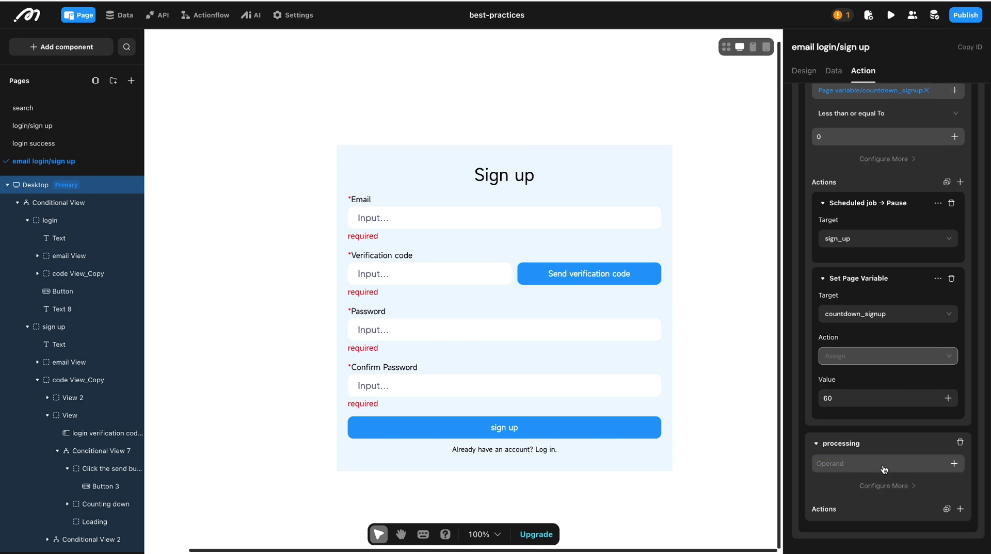
pyautogui.click(961, 510)
pyautogui.write('set')
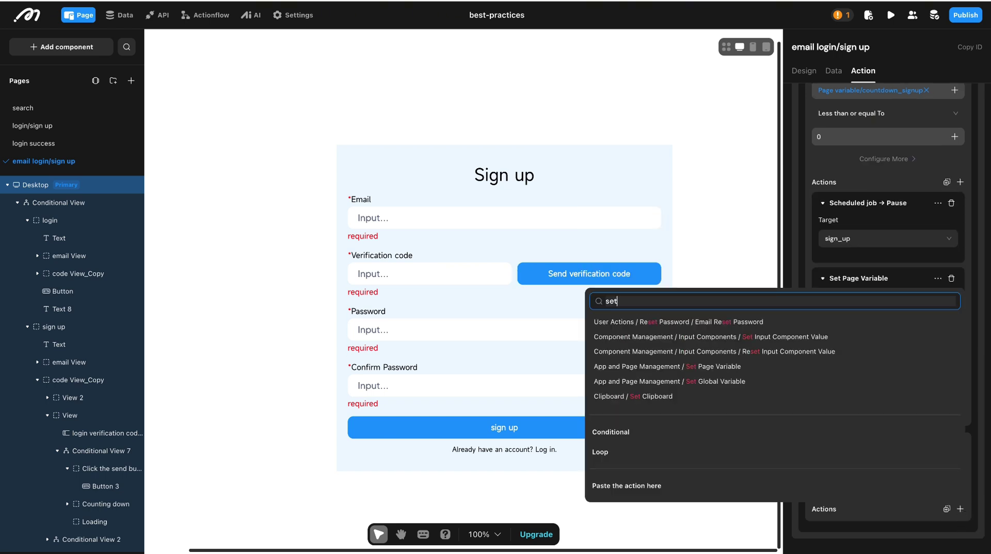
pyautogui.click(731, 367)
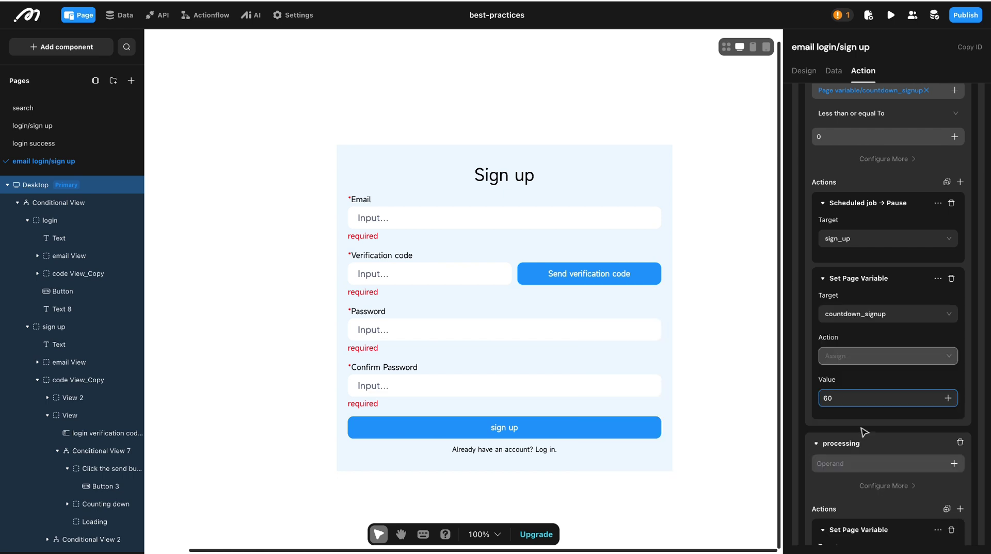
pyautogui.scroll(-3, 857, 459)
pyautogui.click(851, 484)
pyautogui.click(854, 506)
pyautogui.scroll(-2, 858, 521)
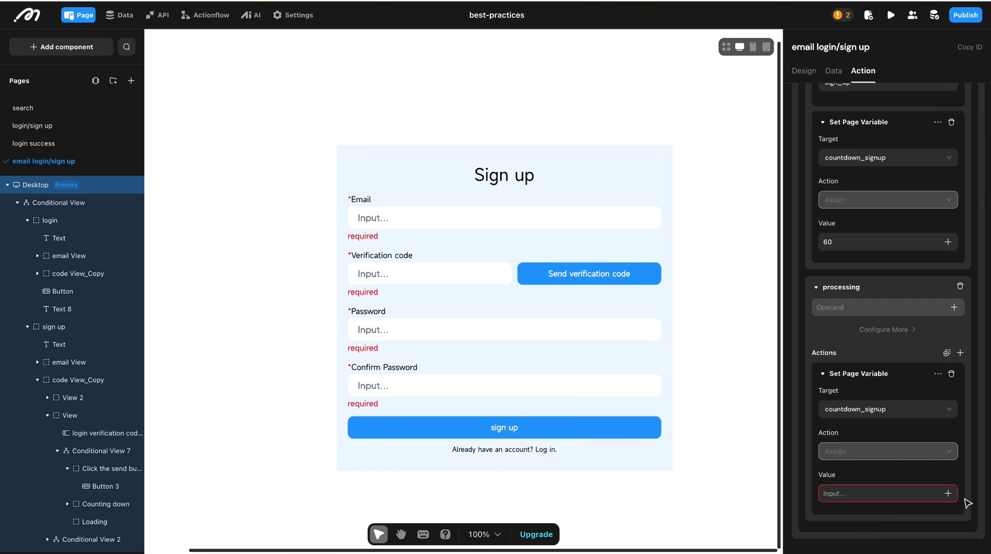
# Set its value to the formula countdown_signup minus 1
pyautogui.click(948, 494)
pyautogui.click(961, 476)
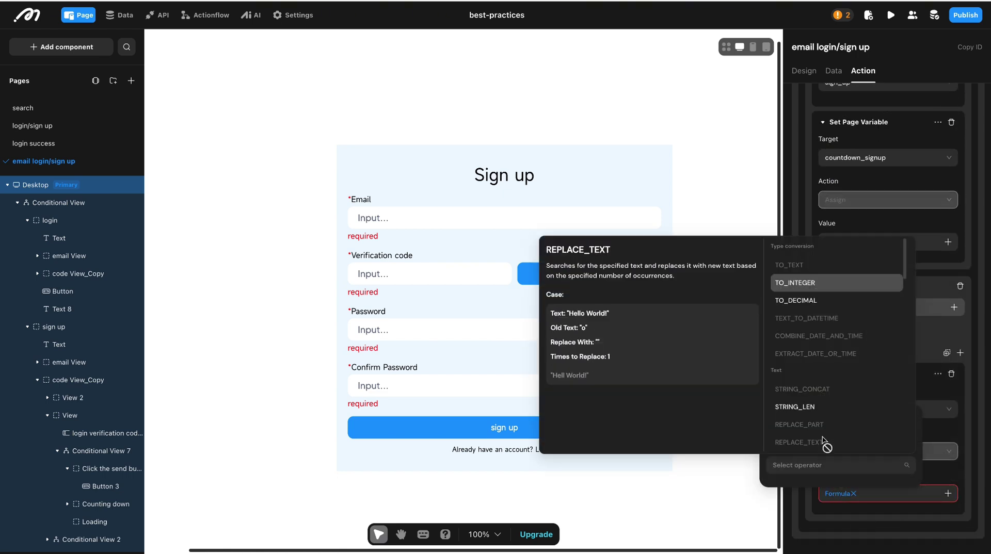
pyautogui.scroll(5, 822, 392)
pyautogui.scroll(-2, 803, 341)
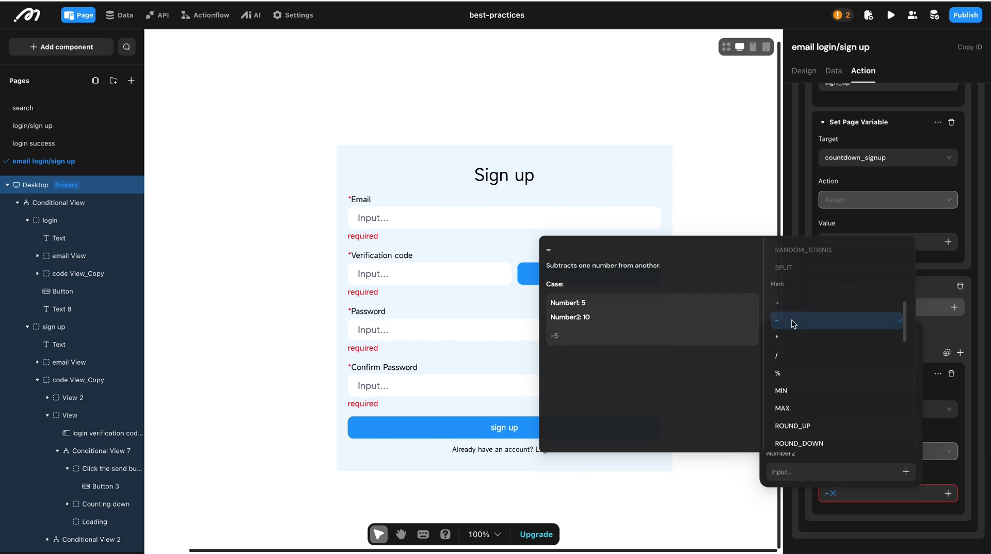
pyautogui.click(792, 323)
pyautogui.click(905, 429)
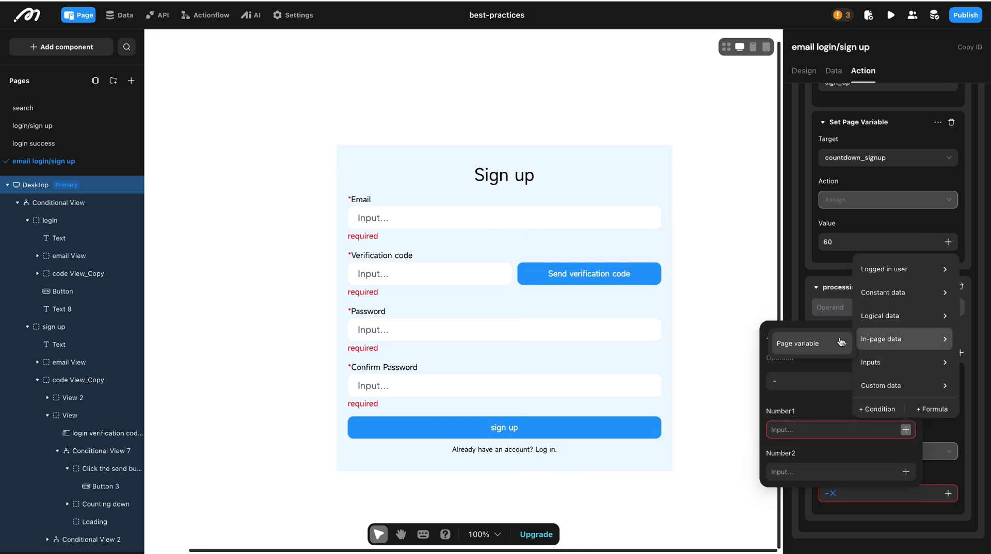
pyautogui.moveTo(900, 339)
pyautogui.click(890, 372)
pyautogui.click(820, 470)
pyautogui.write('1')
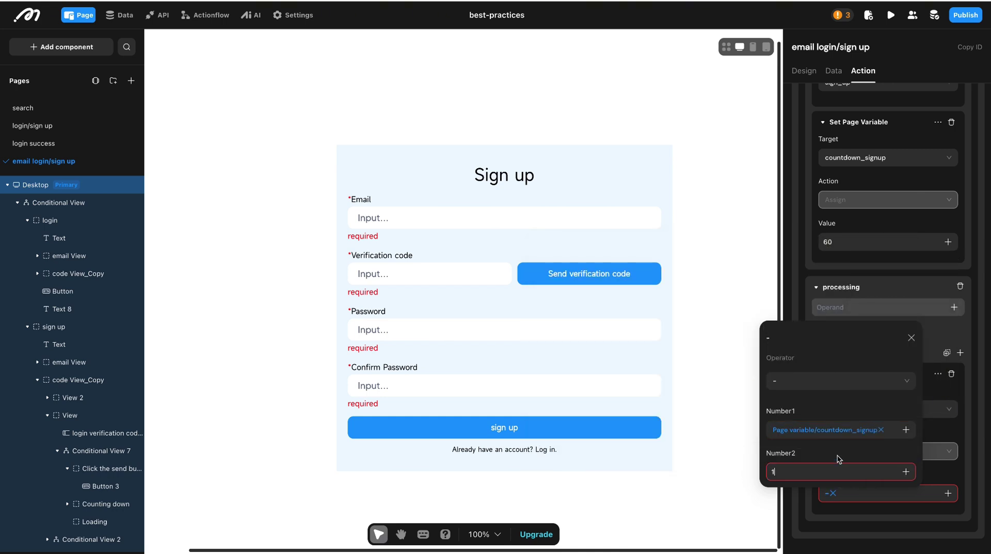
pyautogui.click(912, 339)
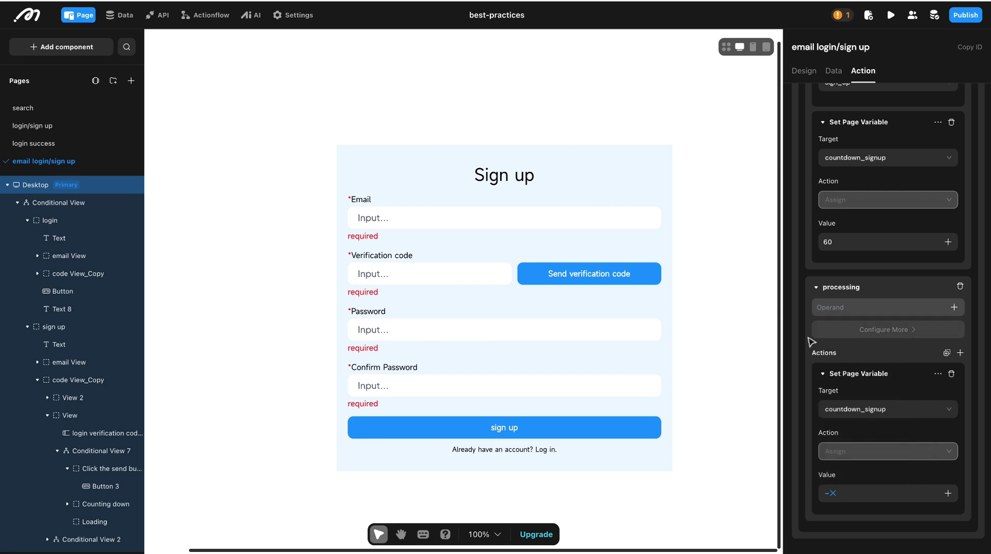
pyautogui.moveTo(780, 336); pyautogui.dragTo(742, 336)
pyautogui.scroll(10, 826, 282)
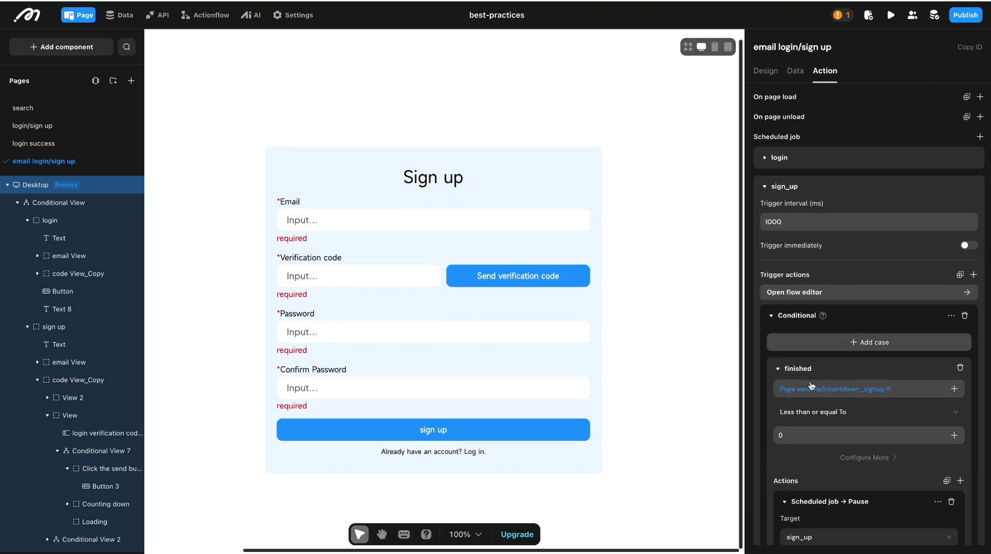
# Rename the sign-up Email and verification code inputs, replacing 'login' with 'sign up'
pyautogui.click(525, 279)
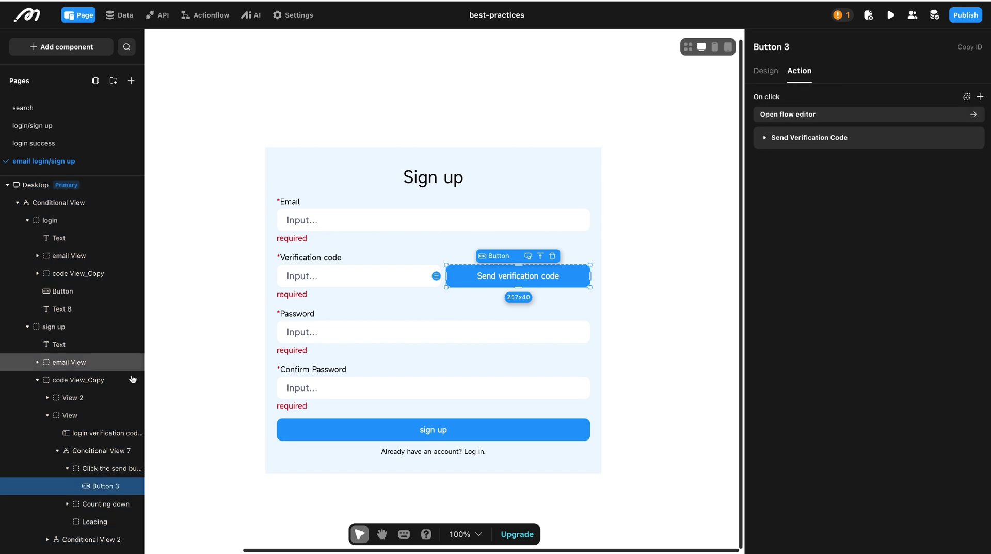
pyautogui.click(380, 223)
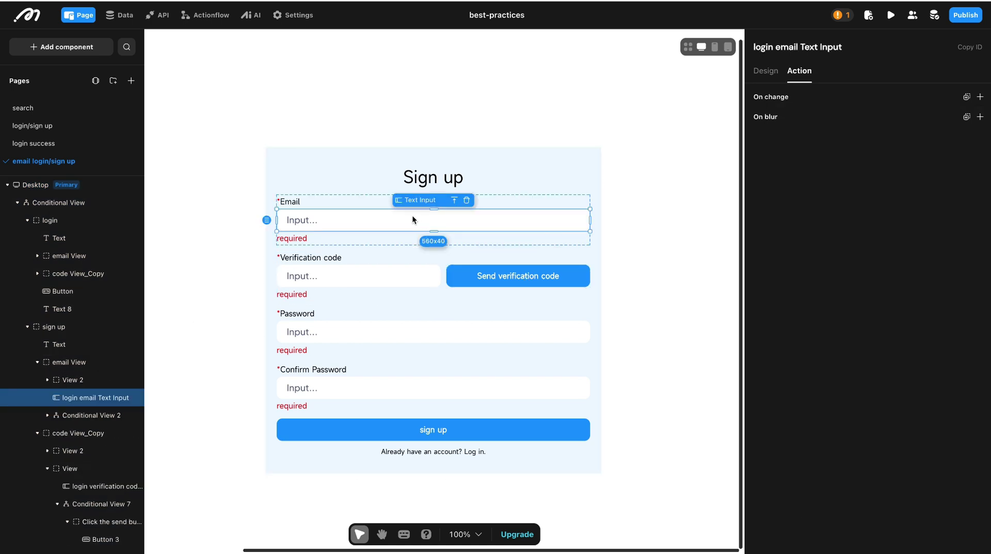
pyautogui.doubleClick(763, 47)
pyautogui.write('sign up')
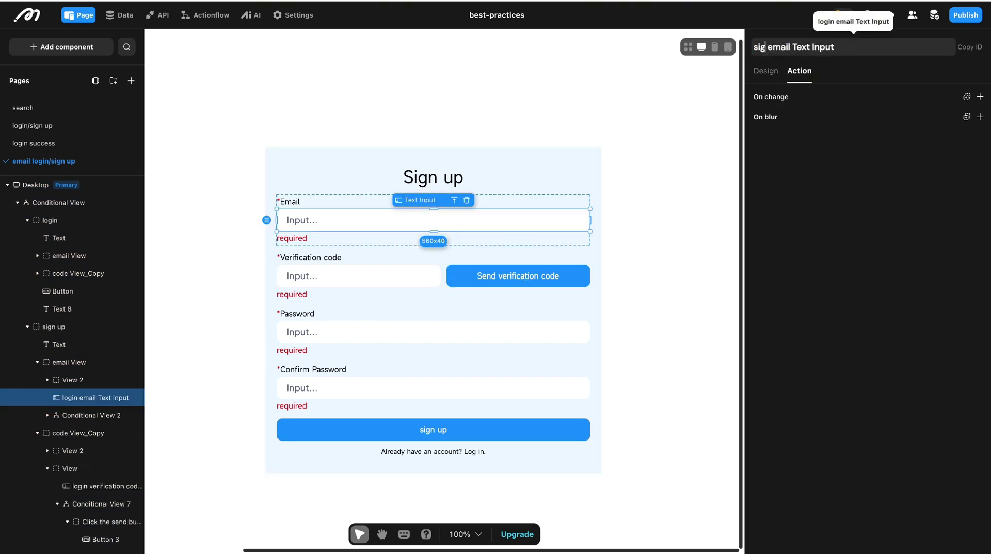
pyautogui.click(414, 276)
pyautogui.doubleClick(762, 47)
pyautogui.write('sign up')
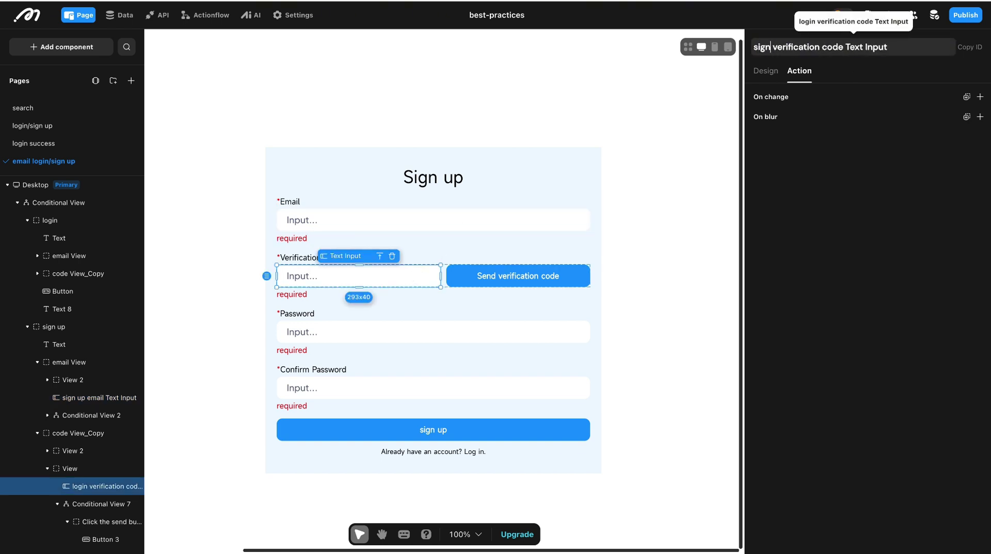
pyautogui.click(404, 333)
# Rename Conditional View 7's cases to 'Signup Click the send button' and 'Sign up Counting down'
pyautogui.click(521, 270)
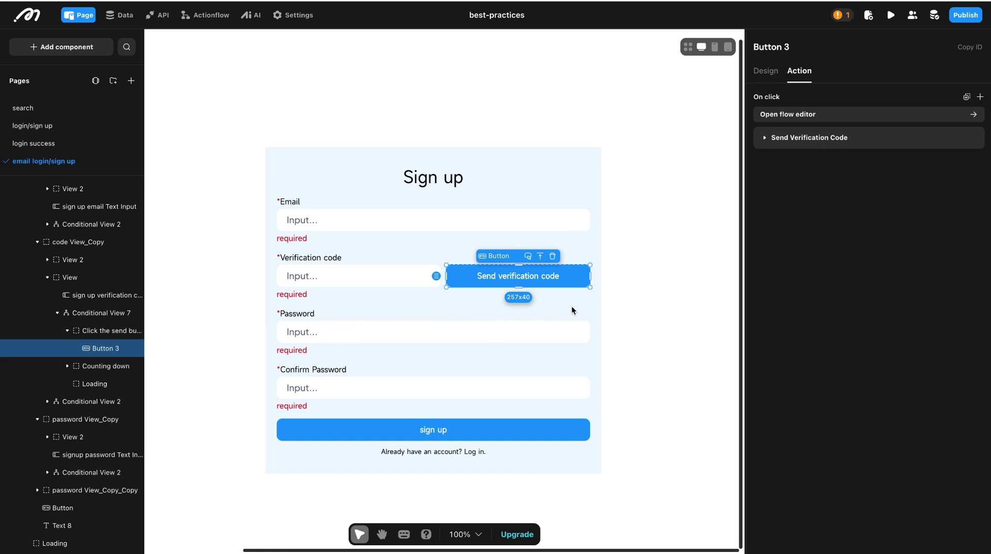
pyautogui.click(108, 331)
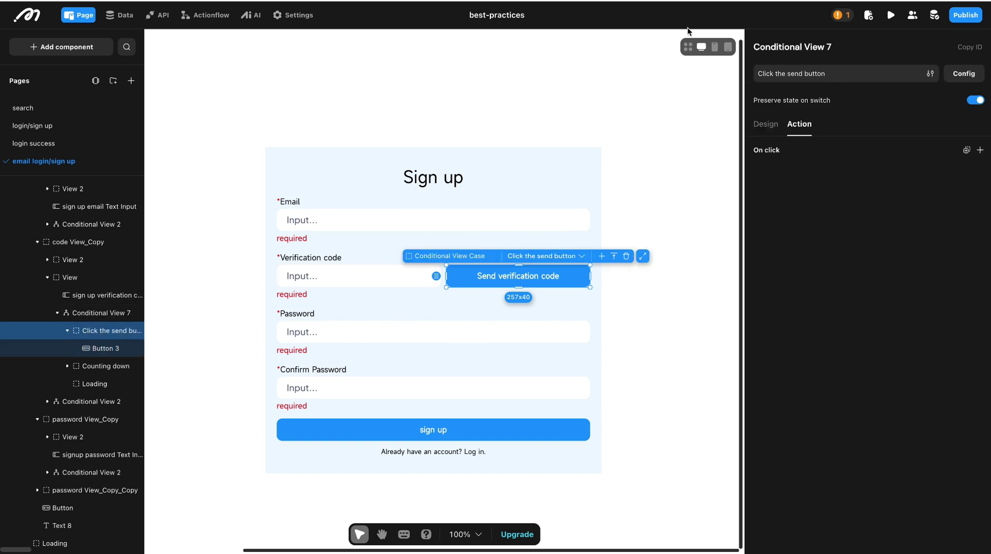
pyautogui.click(963, 73)
pyautogui.click(326, 138)
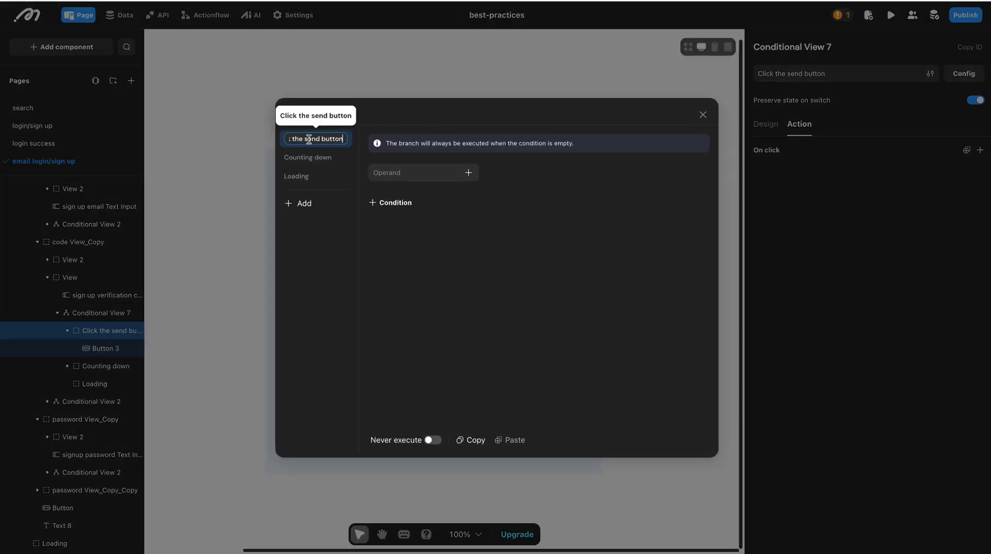
pyautogui.write('Signup Click the')
pyautogui.click(325, 158)
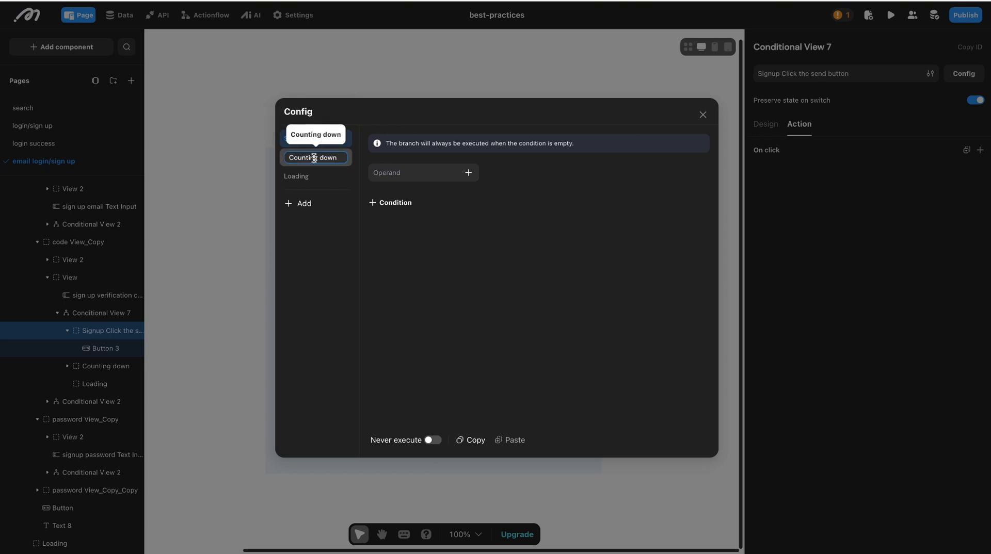
pyautogui.write('Sign up')
pyautogui.press('Return')
pyautogui.click(702, 114)
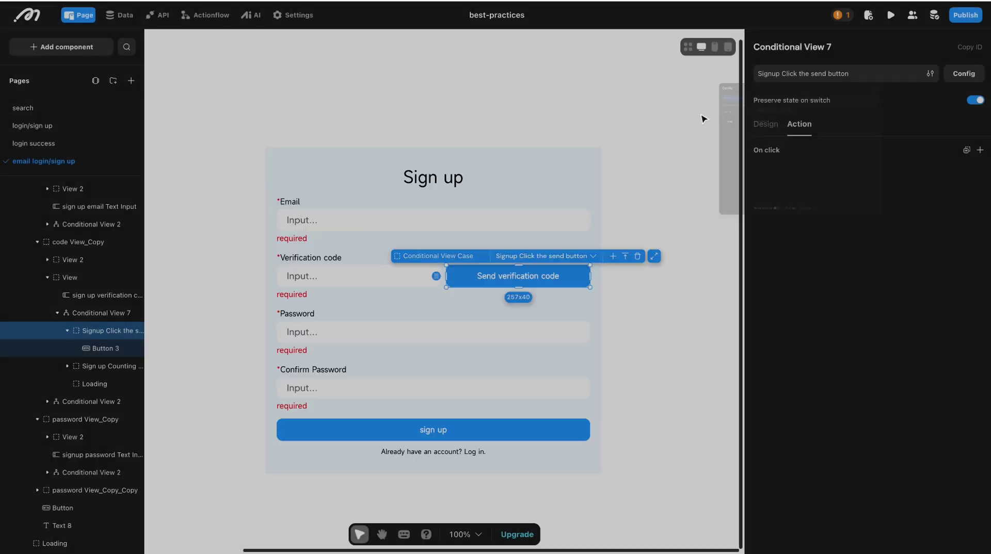
# Add a Switch View Case to 'Signup Click the send button' in sign_up's finished case
pyautogui.click(449, 100)
pyautogui.click(776, 186)
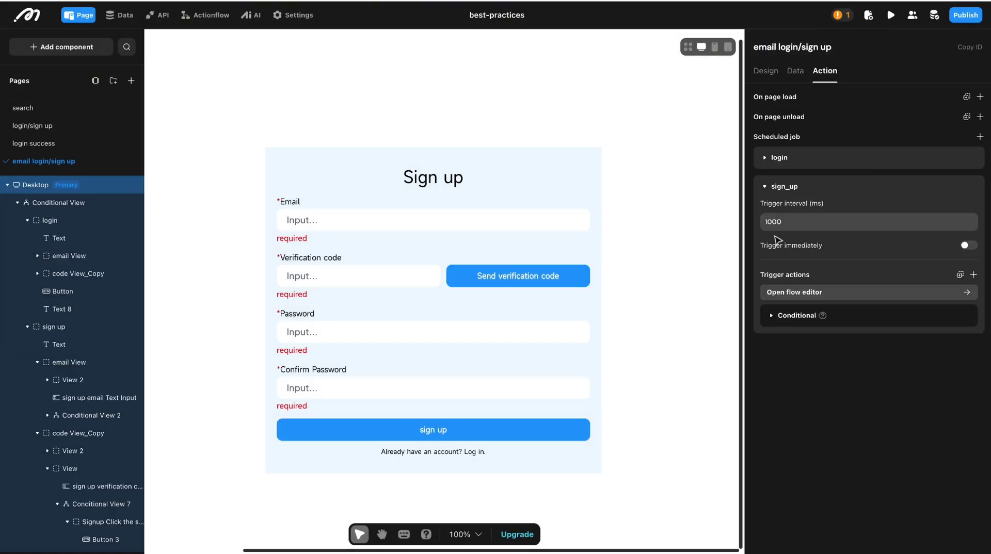
pyautogui.click(771, 320)
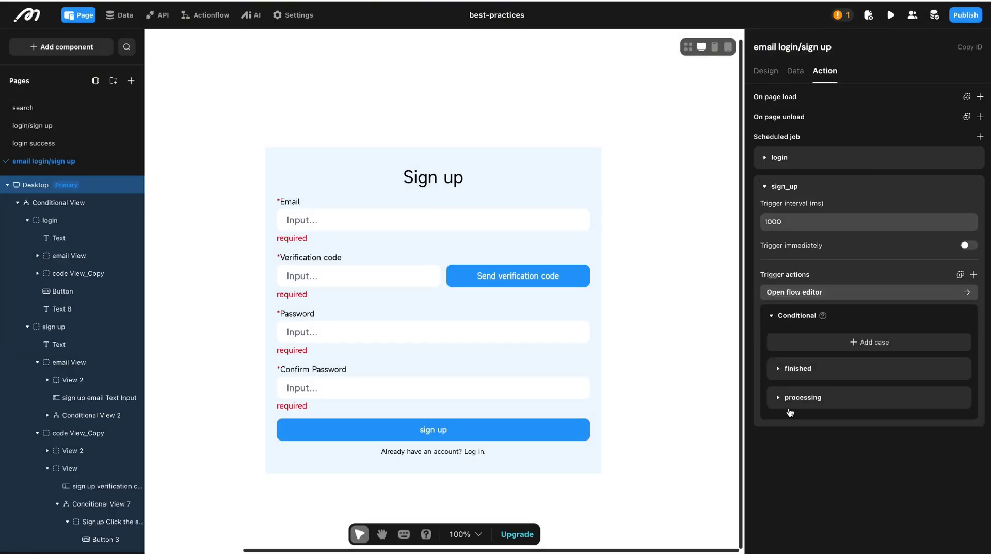
pyautogui.click(778, 368)
pyautogui.click(877, 114)
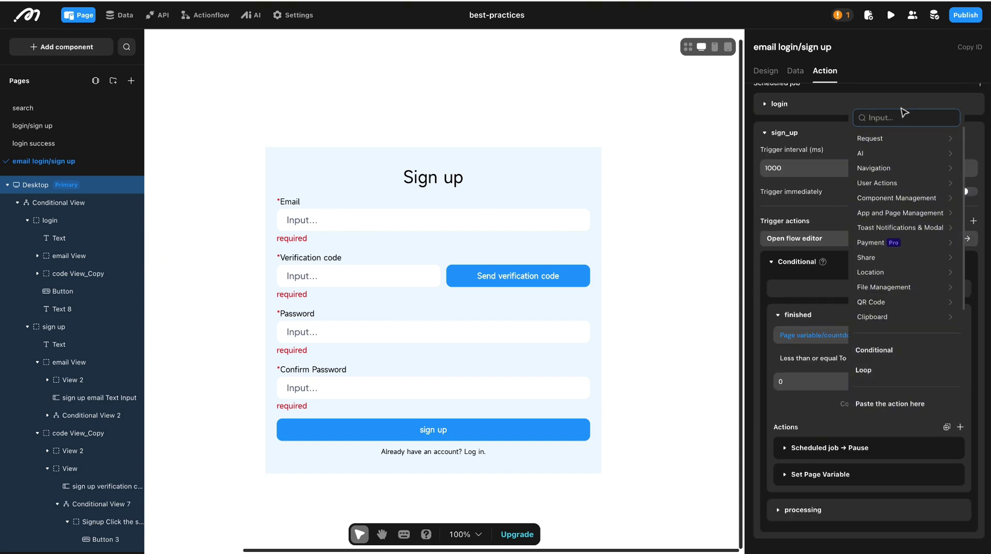
pyautogui.write('sign')
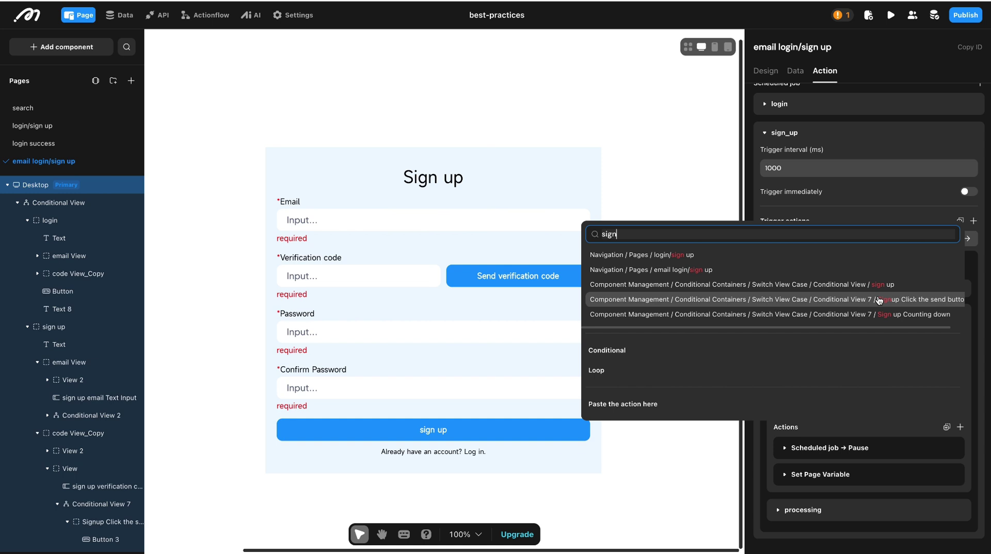
pyautogui.click(879, 300)
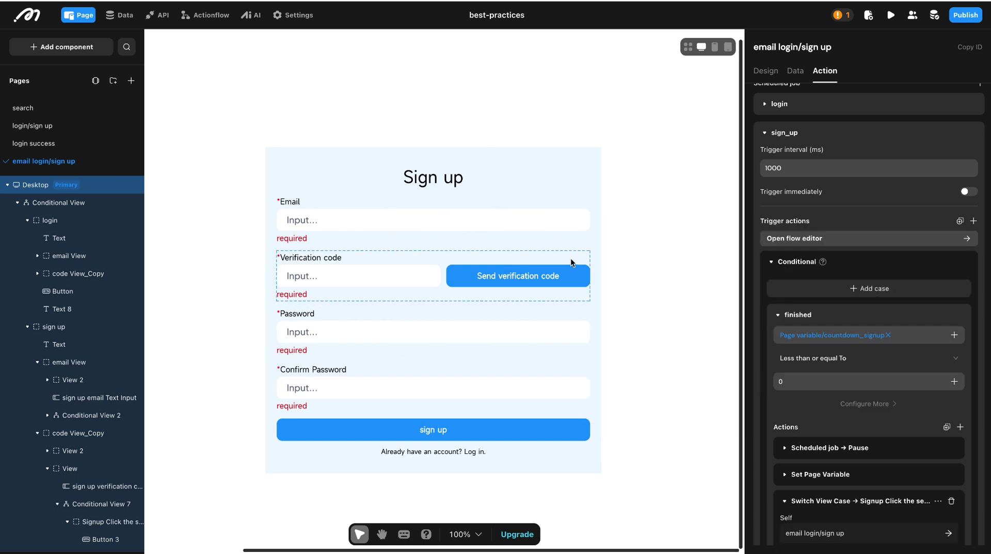
pyautogui.click(559, 274)
# Set the send button's verification code type to Register and have it start the sign_up job
pyautogui.click(769, 138)
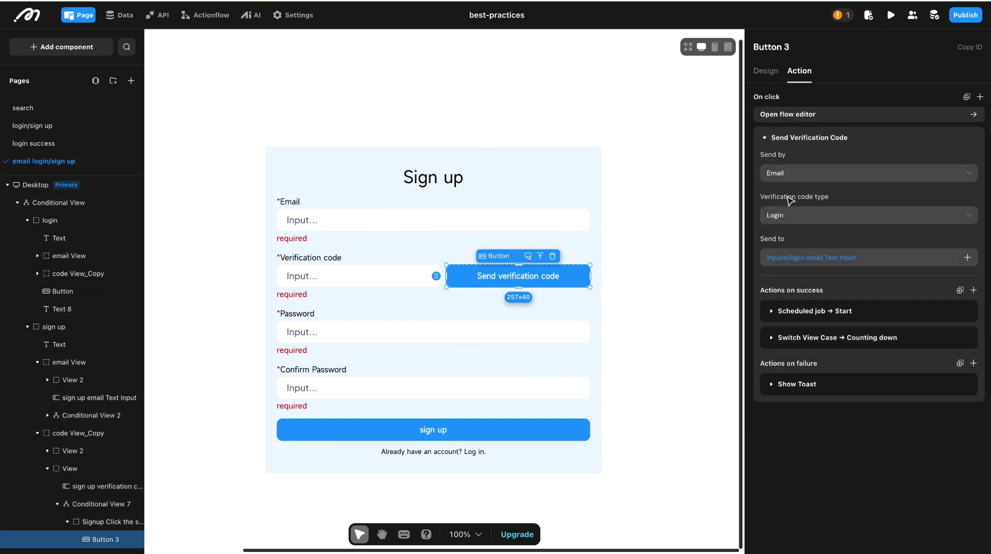
pyautogui.click(787, 215)
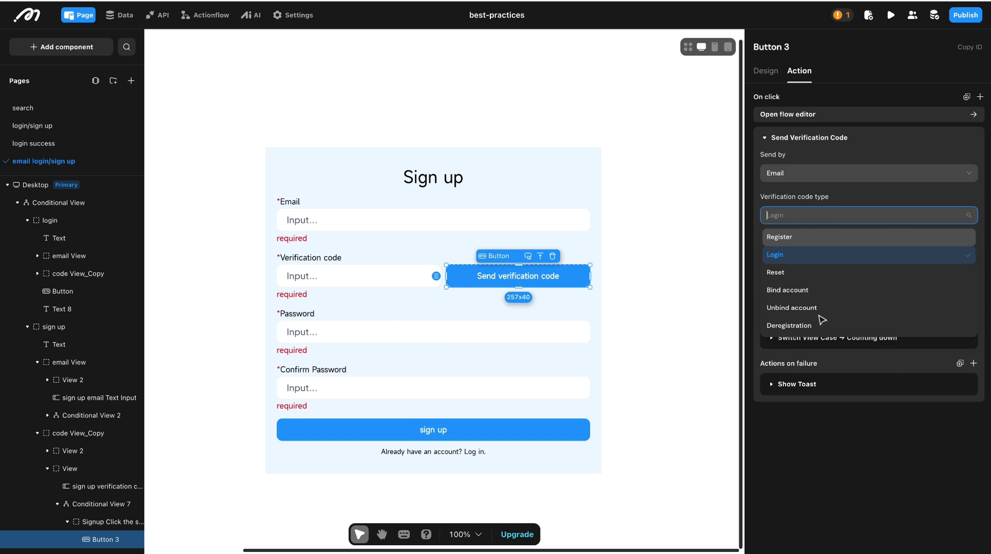
pyautogui.click(789, 237)
pyautogui.click(771, 311)
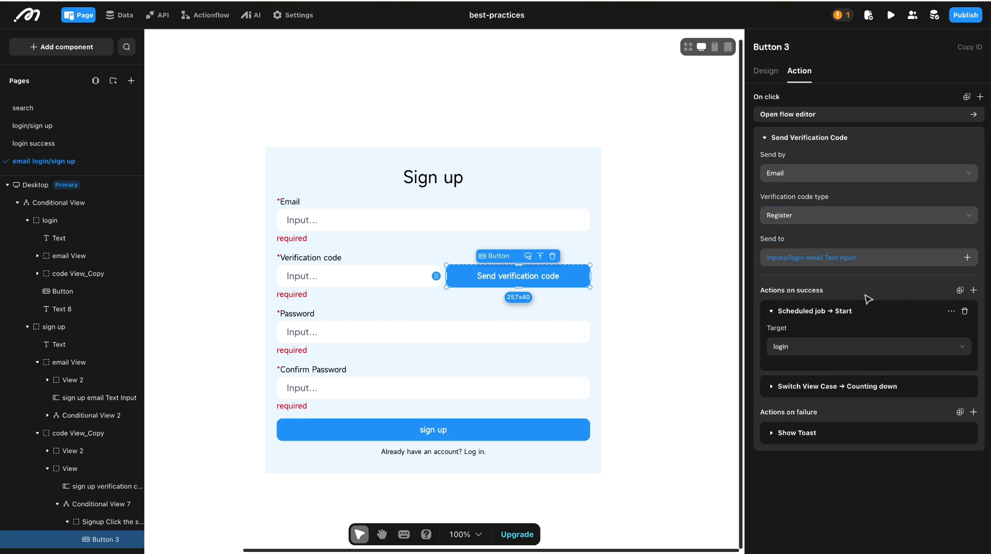
pyautogui.click(784, 347)
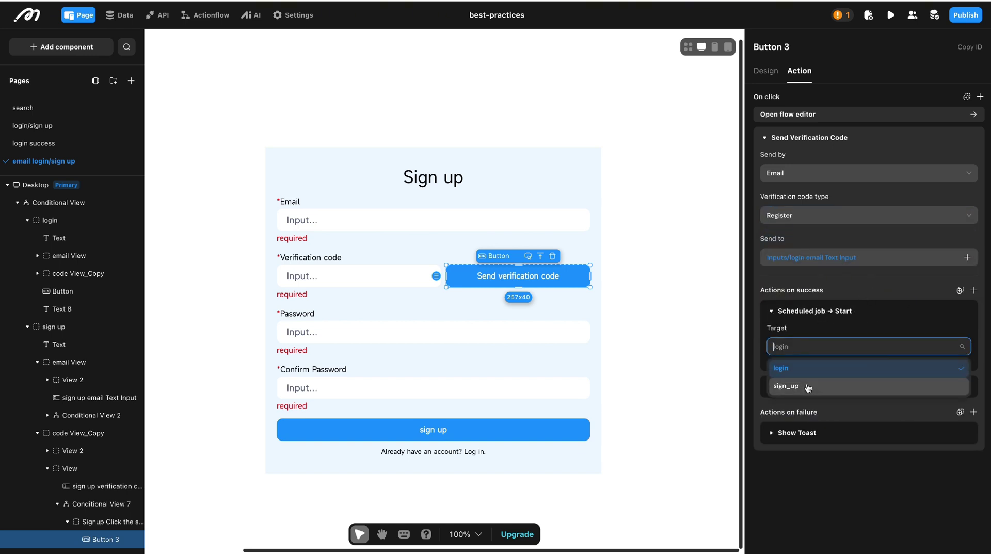
pyautogui.click(808, 387)
# Replace the old switch view action with switching to the Sign up Counting down case
pyautogui.click(966, 387)
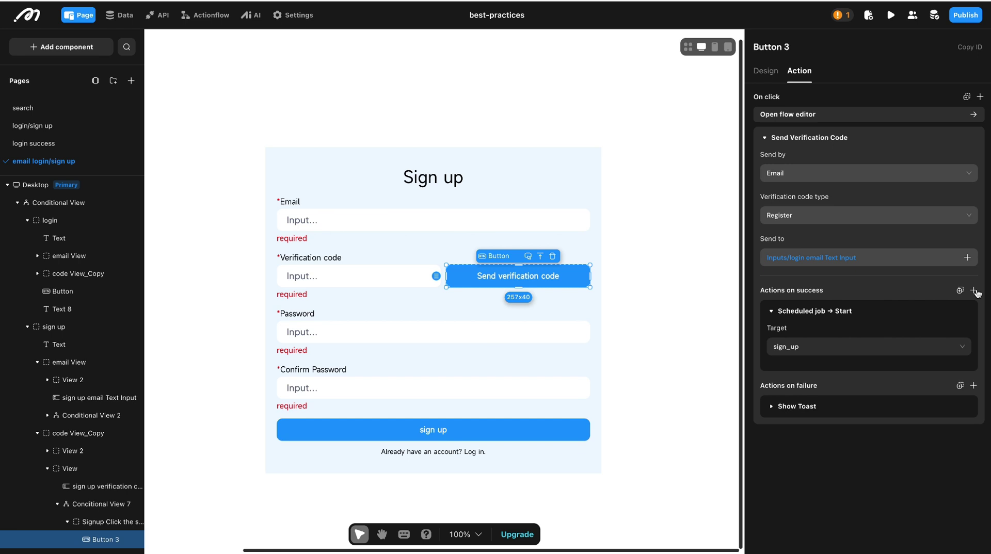
pyautogui.click(973, 290)
pyautogui.click(914, 16)
pyautogui.write('swi')
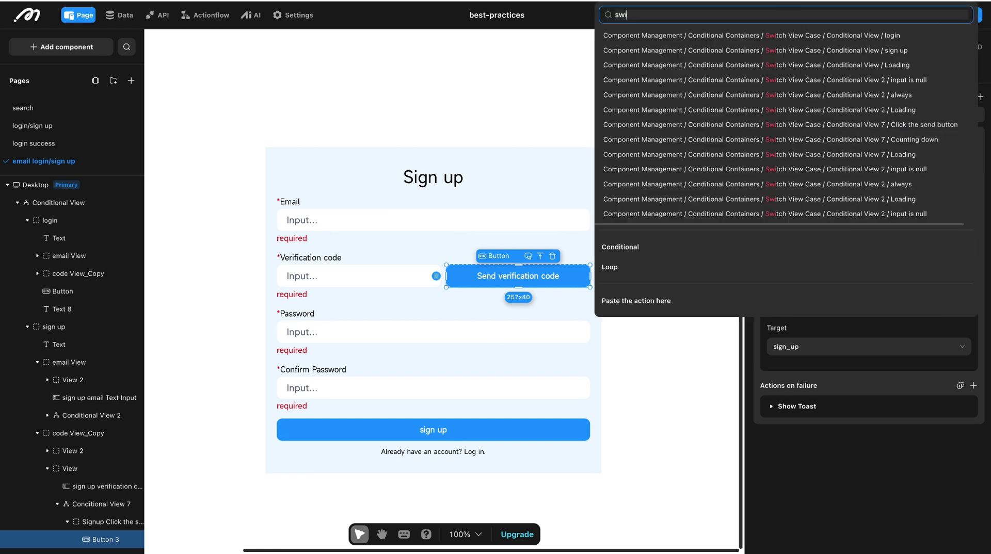
pyautogui.press('BackSpace')
pyautogui.press('BackSpace')
pyautogui.press('BackSpace')
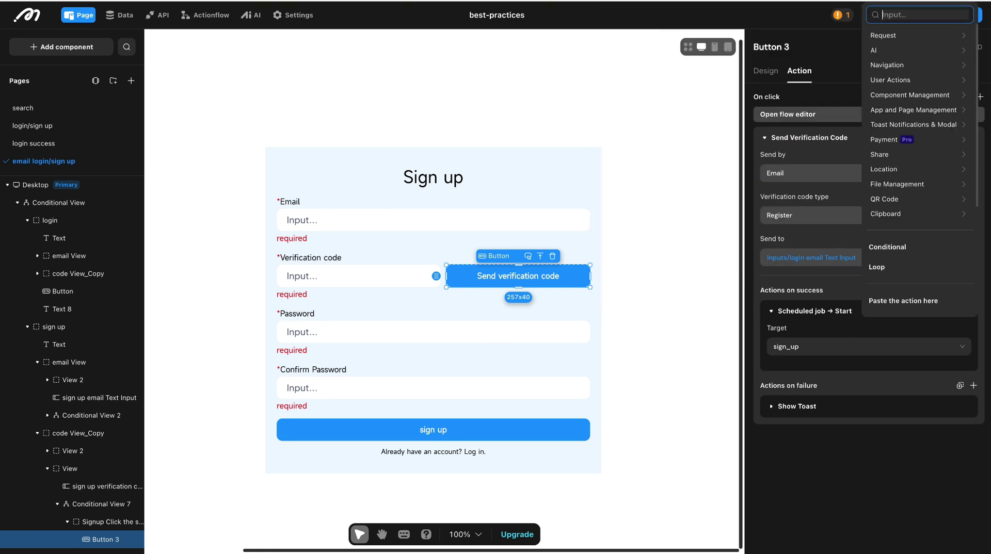
pyautogui.write('sign')
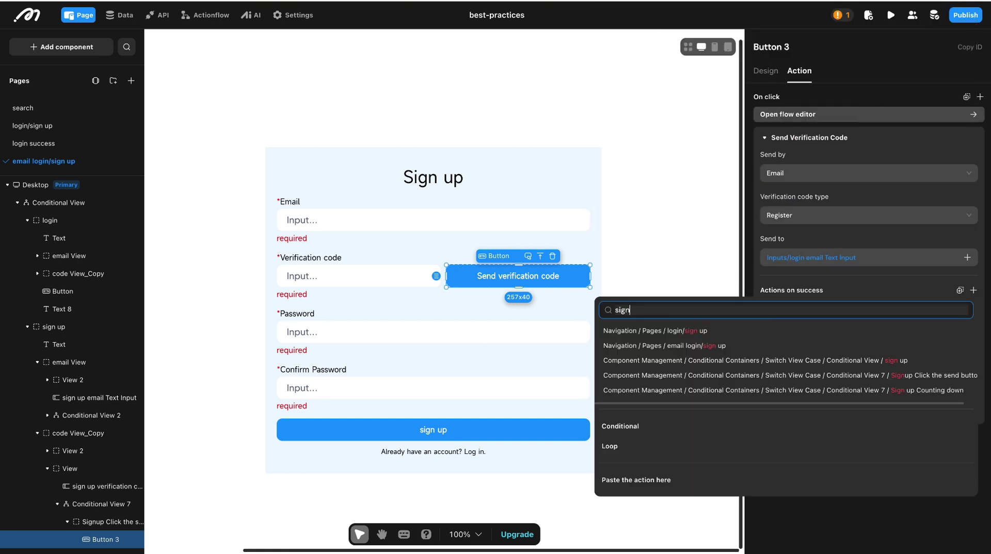
pyautogui.click(831, 391)
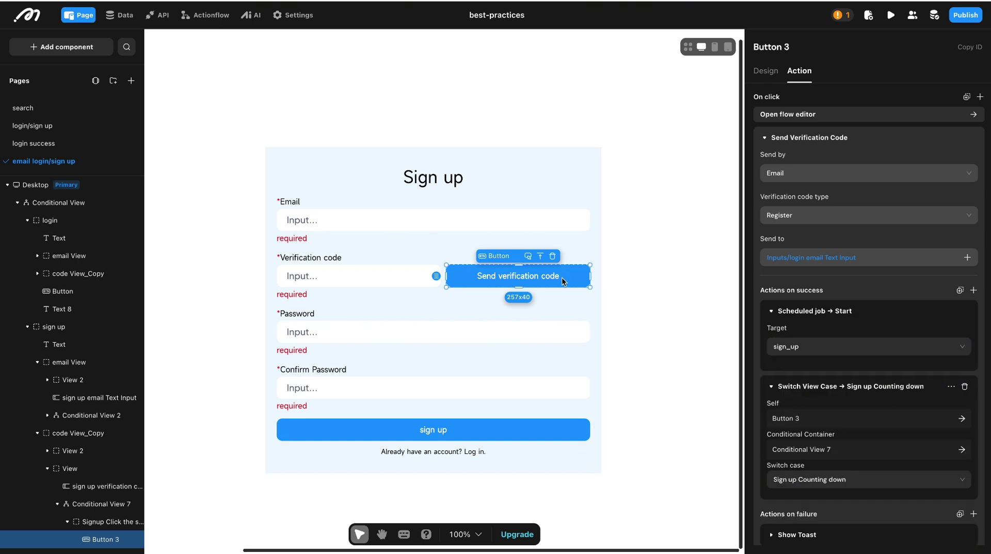
# Bind Button 4's content to countdown_signup instead of countdown_login
pyautogui.scroll(-3, 78, 364)
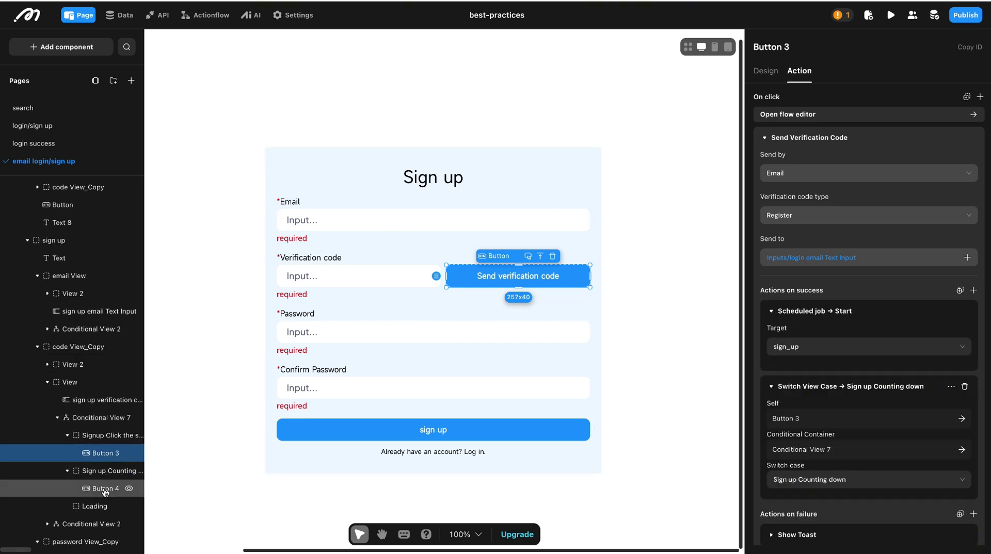
pyautogui.click(105, 489)
pyautogui.click(765, 71)
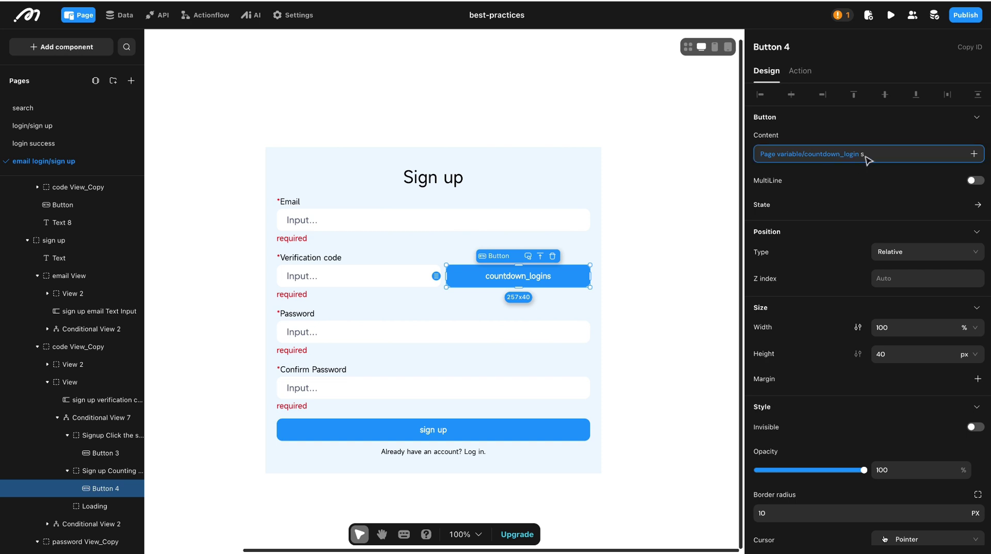
pyautogui.press('BackSpace')
pyautogui.press('BackSpace')
pyautogui.press('BackSpace')
pyautogui.write('/')
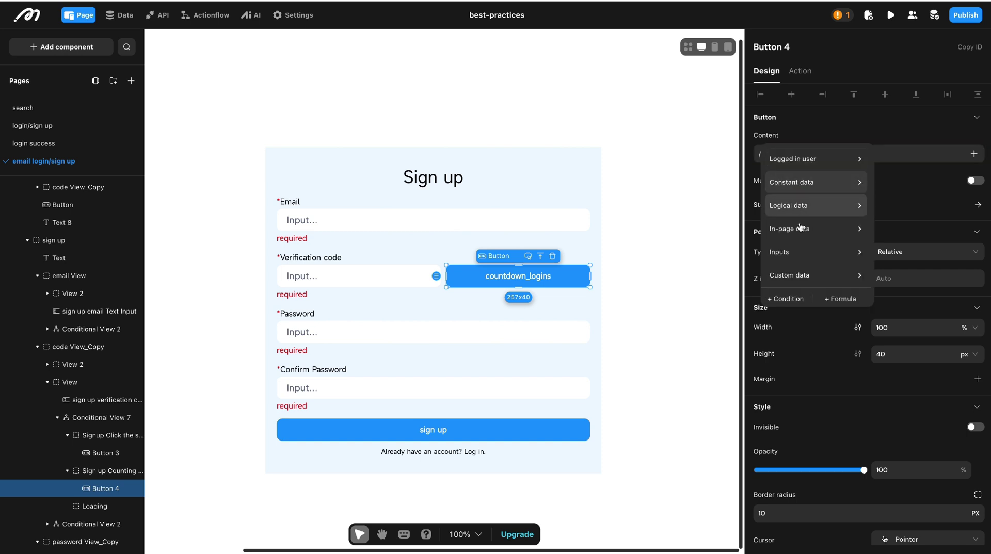
pyautogui.moveTo(827, 232)
pyautogui.moveTo(892, 233)
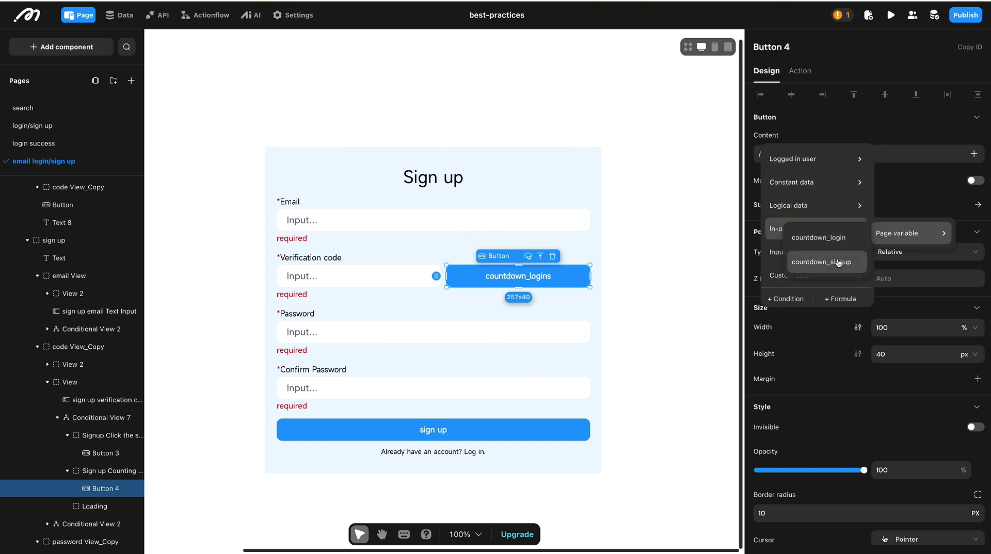
pyautogui.press('Return')
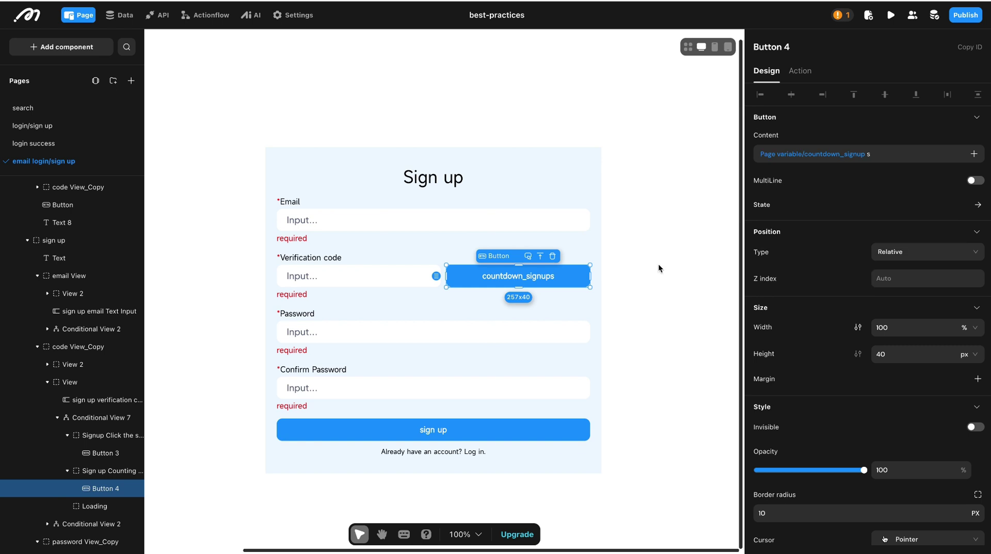
pyautogui.scroll(-1, 640, 310)
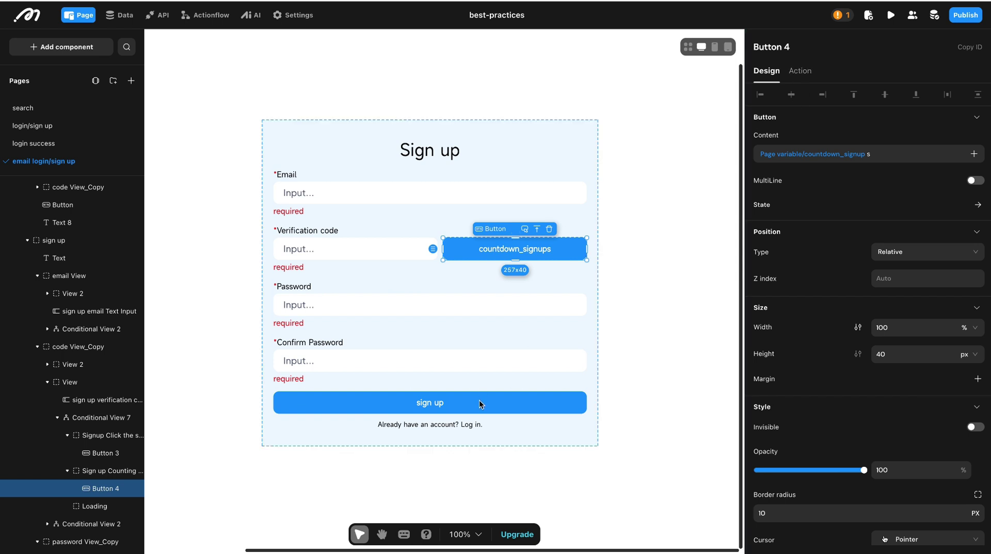
# Replace the sign up button's Username Register action in Case 1 with Email Register
pyautogui.click(427, 400)
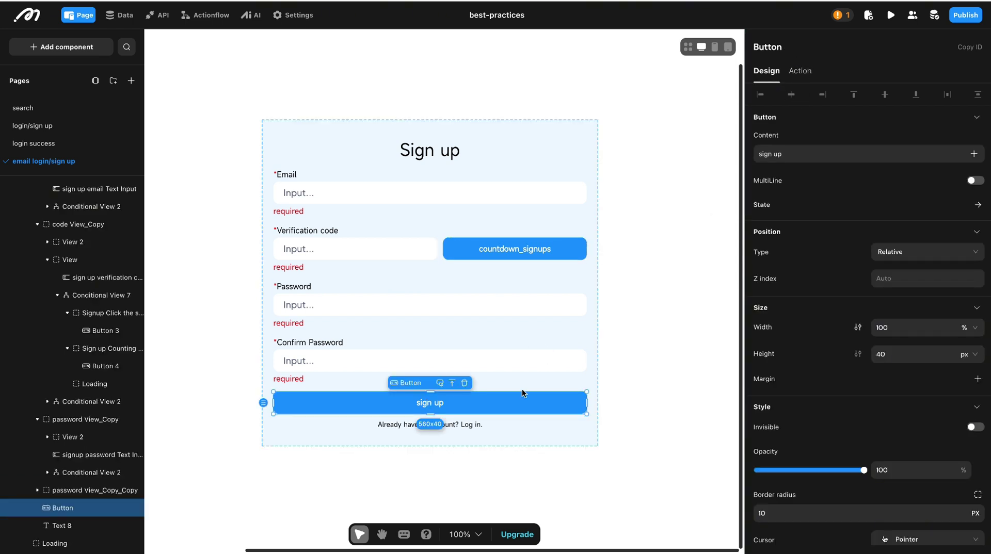
pyautogui.click(801, 70)
pyautogui.click(768, 145)
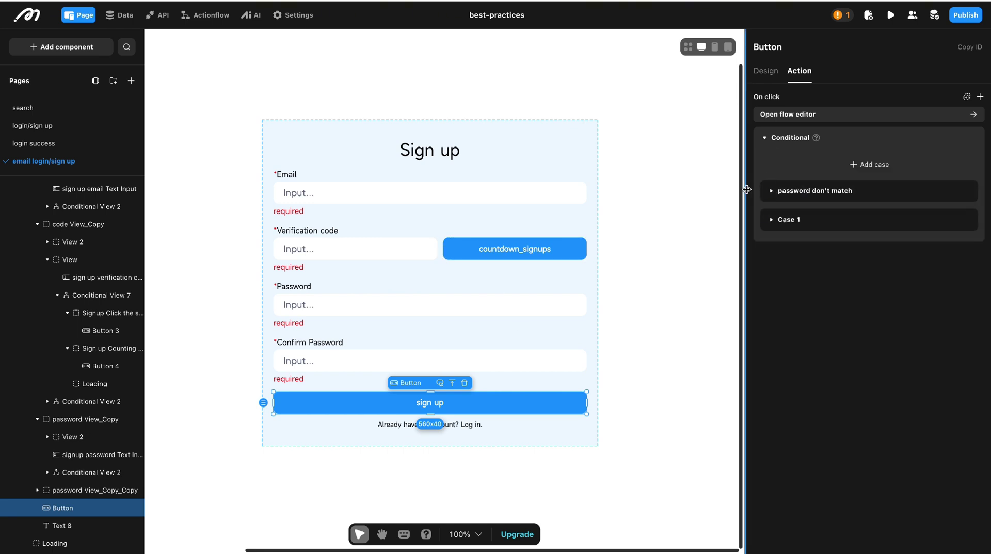
pyautogui.click(742, 220)
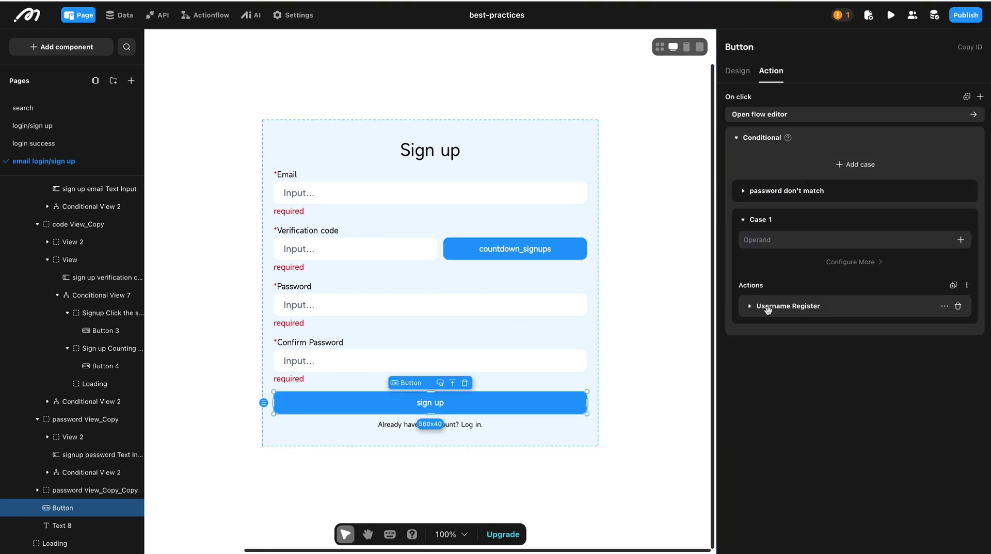
pyautogui.moveTo(958, 308)
pyautogui.click(957, 307)
pyautogui.click(966, 286)
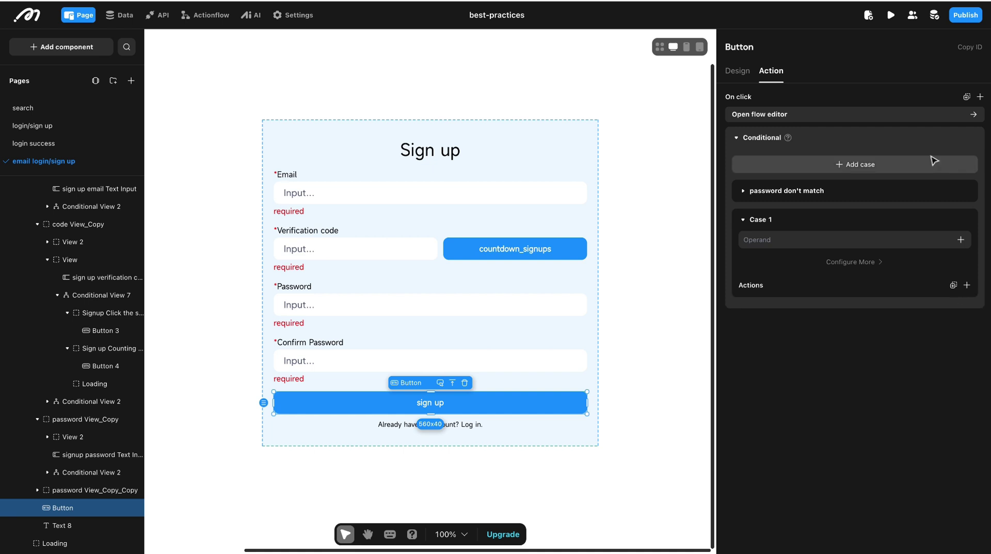
pyautogui.write('ema')
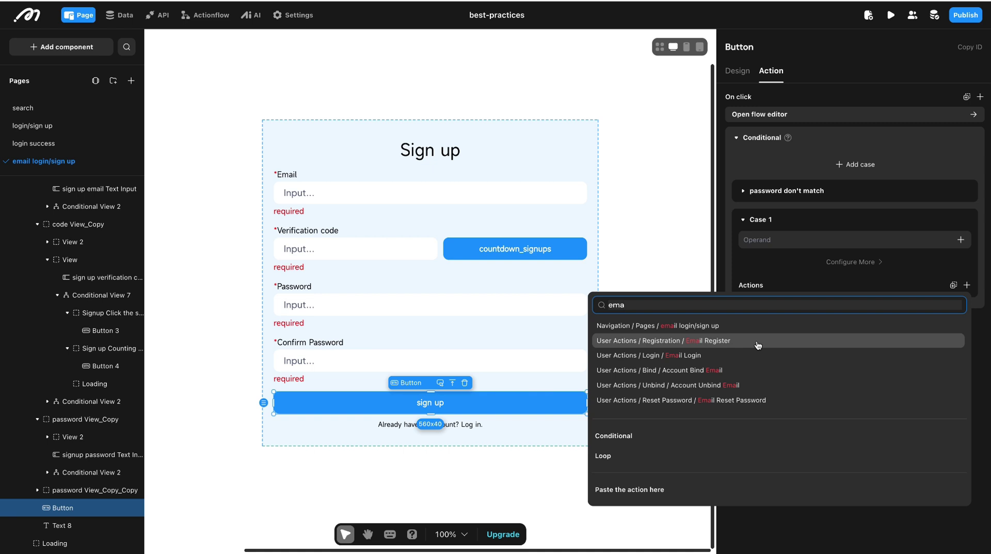
pyautogui.click(758, 345)
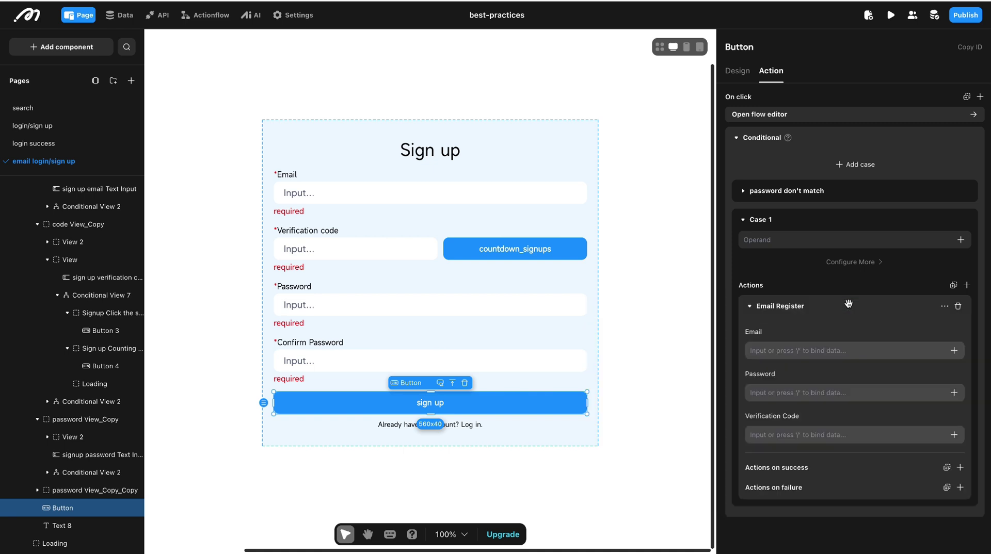
# Bind Email to the sign up email input, and Password and Verification Code to the signup password input
pyautogui.click(954, 350)
pyautogui.moveTo(929, 285)
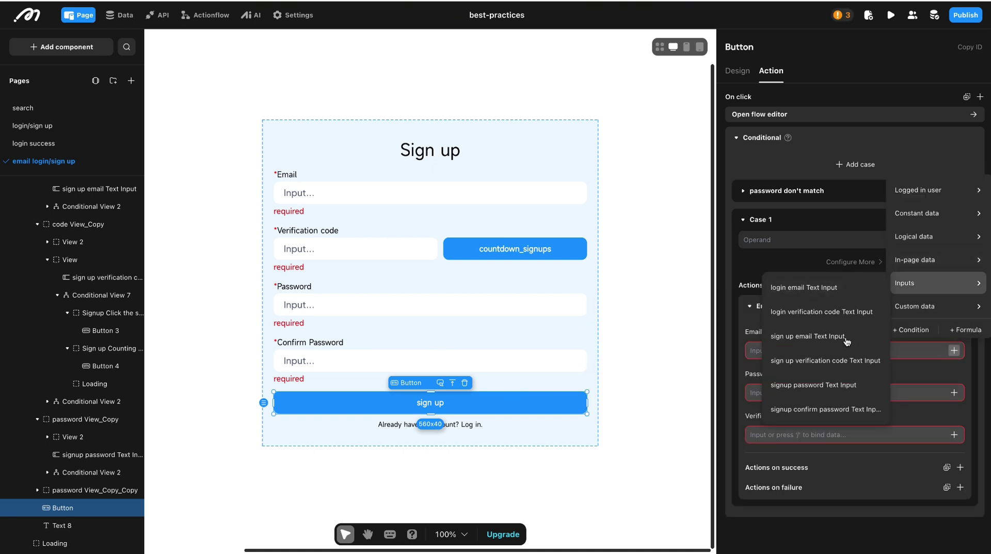
pyautogui.click(805, 336)
pyautogui.click(954, 393)
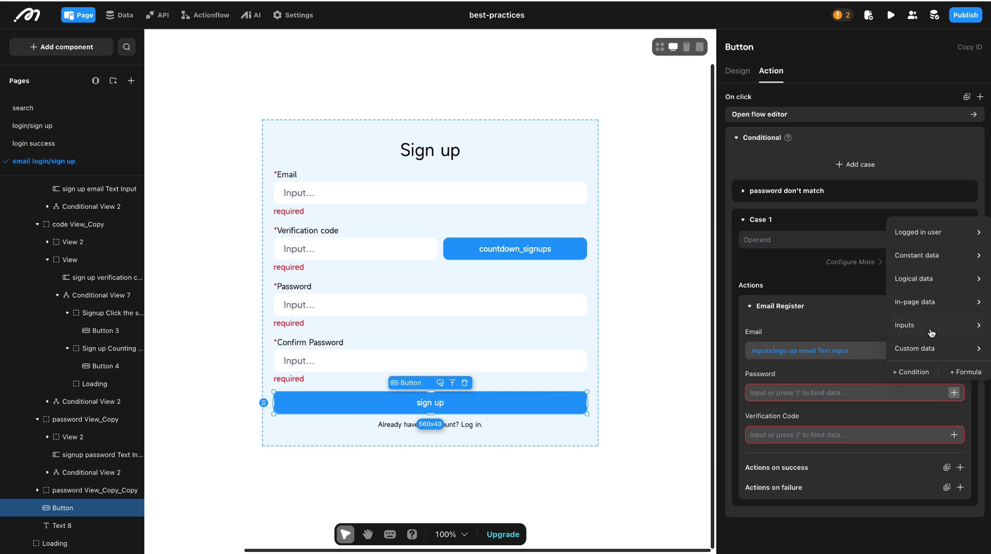
pyautogui.moveTo(929, 325)
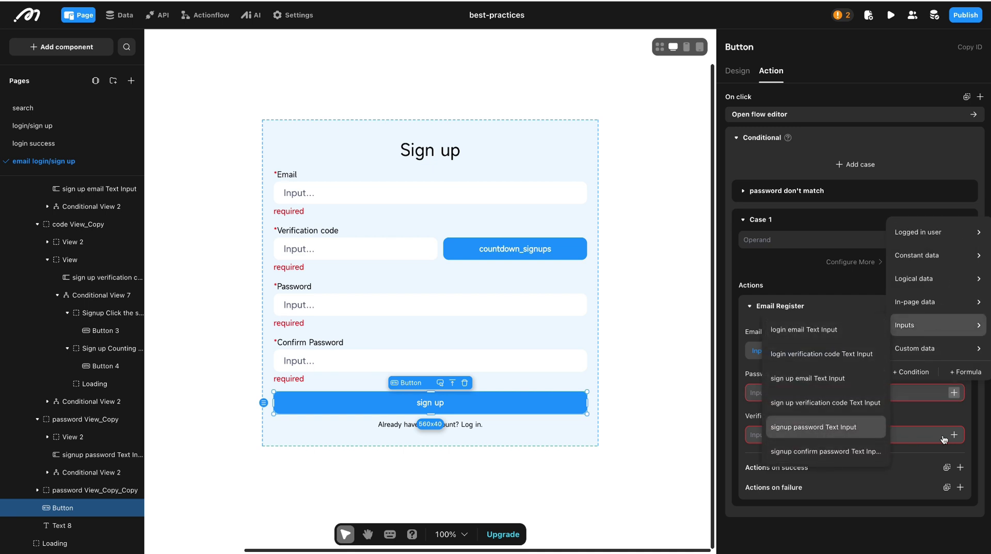
pyautogui.click(825, 427)
pyautogui.click(953, 435)
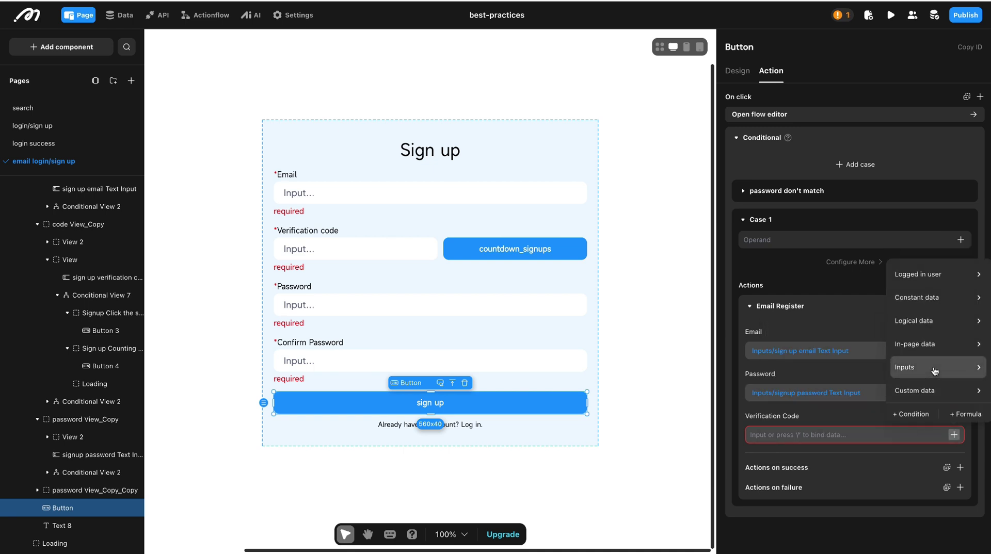
pyautogui.moveTo(935, 370)
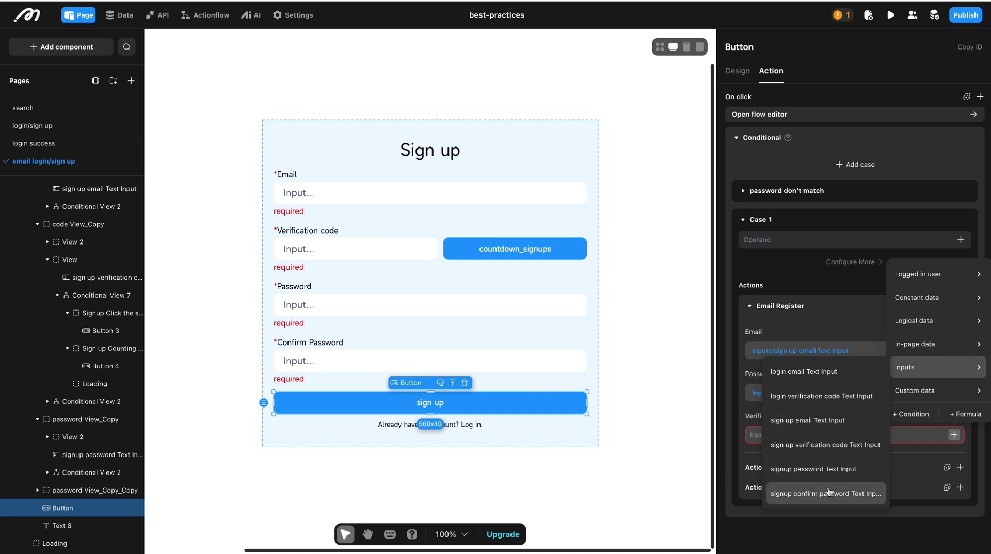
pyautogui.click(825, 470)
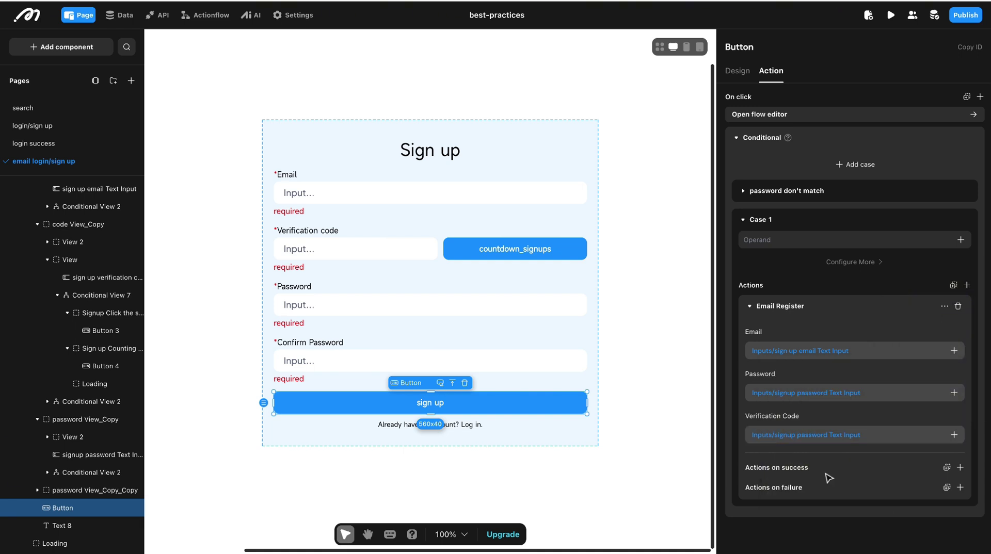
# On sign-up success, show a toast titled 'Sign up successful'
pyautogui.click(960, 467)
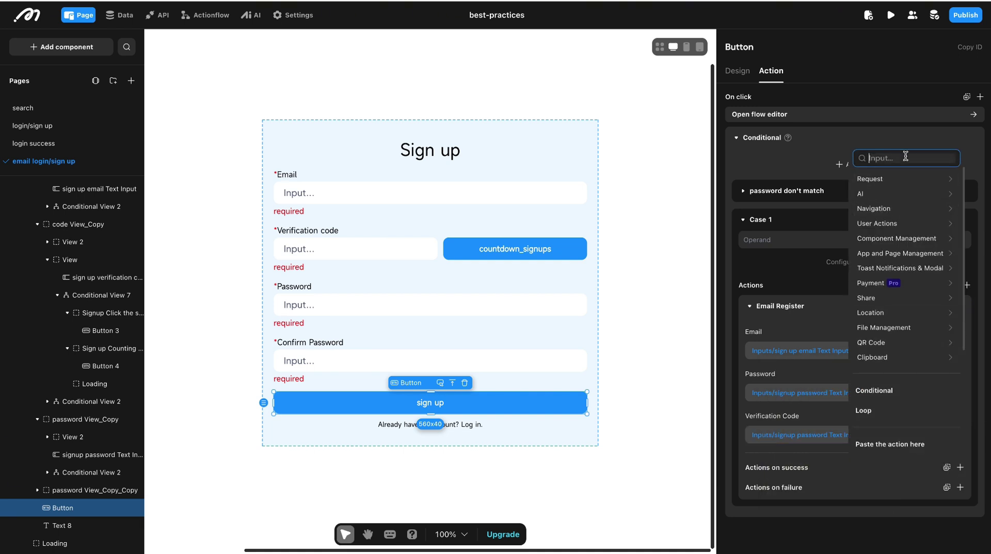
pyautogui.write('show')
pyautogui.click(906, 355)
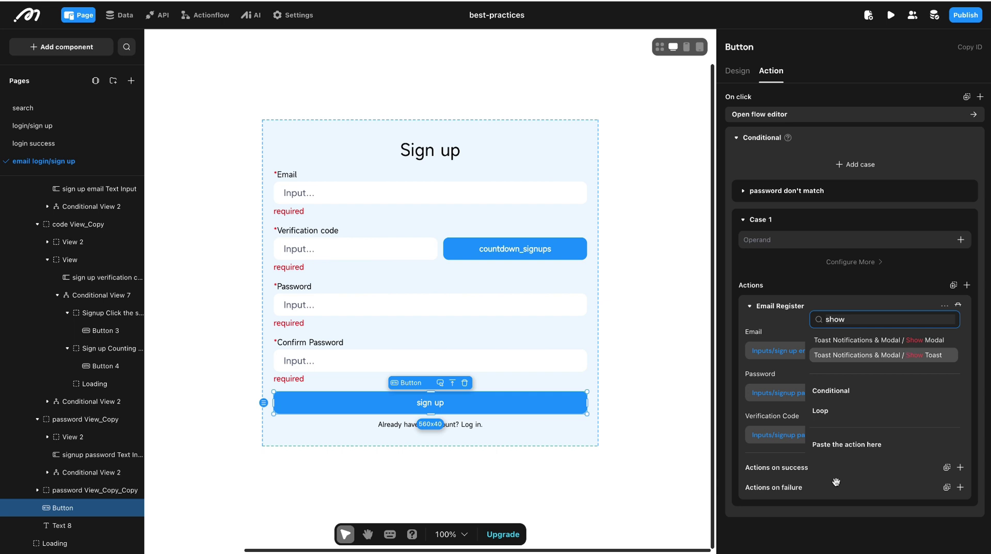
pyautogui.click(820, 533)
pyautogui.write('S')
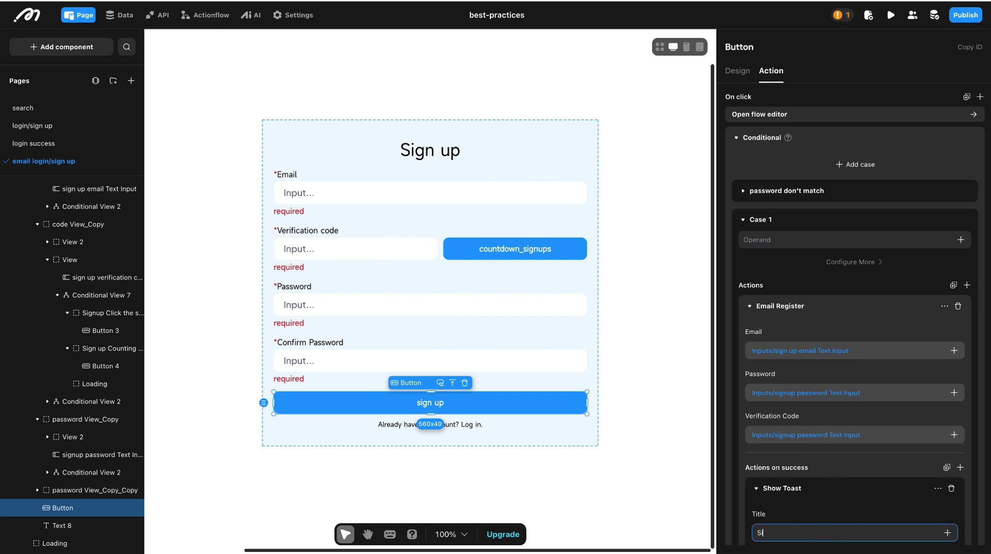
pyautogui.write('ign up successful')
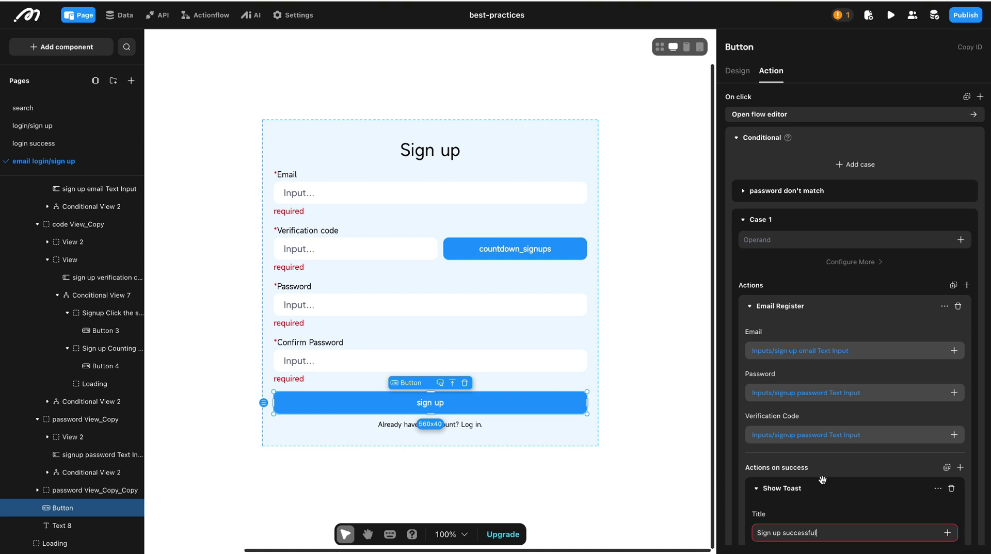
pyautogui.scroll(-1, 826, 479)
# After the success toast, navigate to the login success page
pyautogui.click(959, 414)
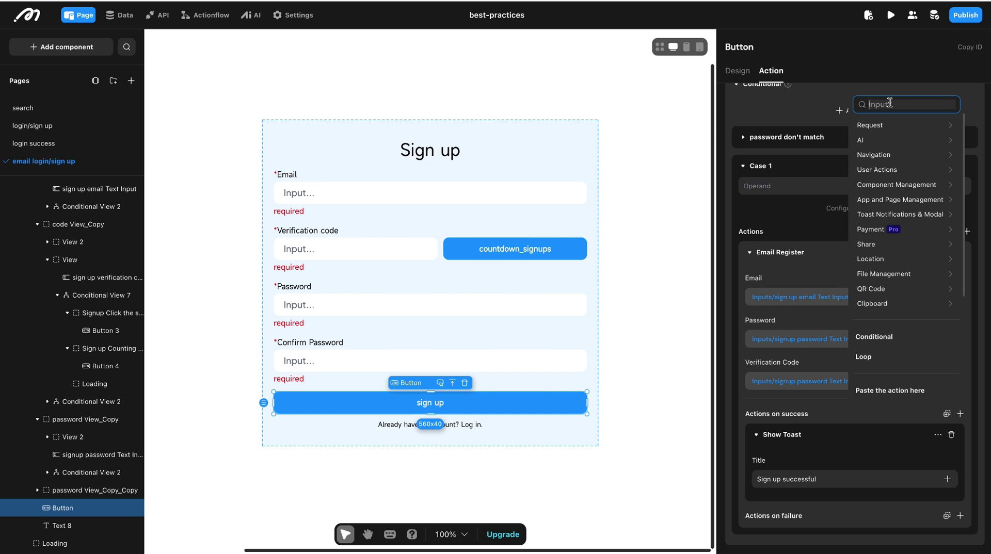
pyautogui.moveTo(880, 155)
pyautogui.moveTo(904, 126)
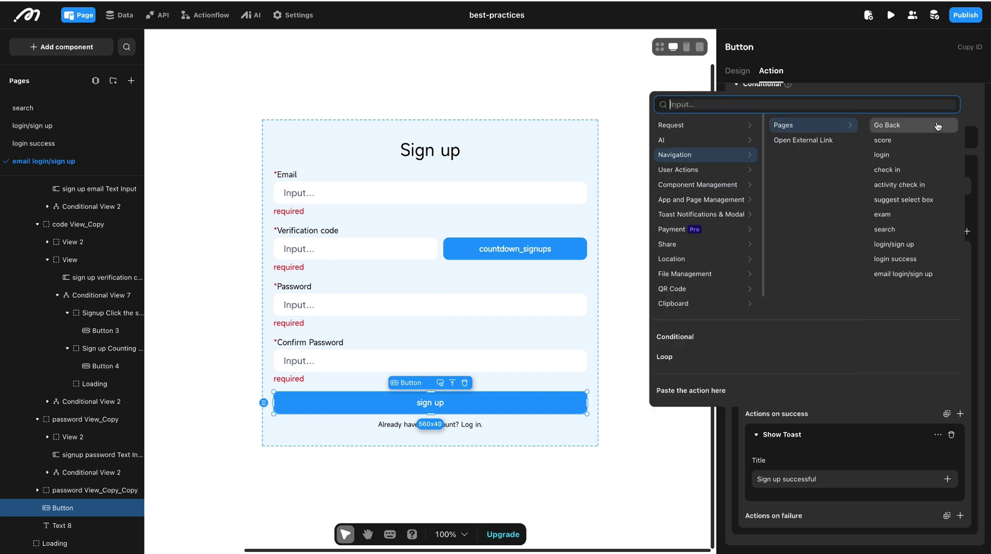
pyautogui.click(926, 265)
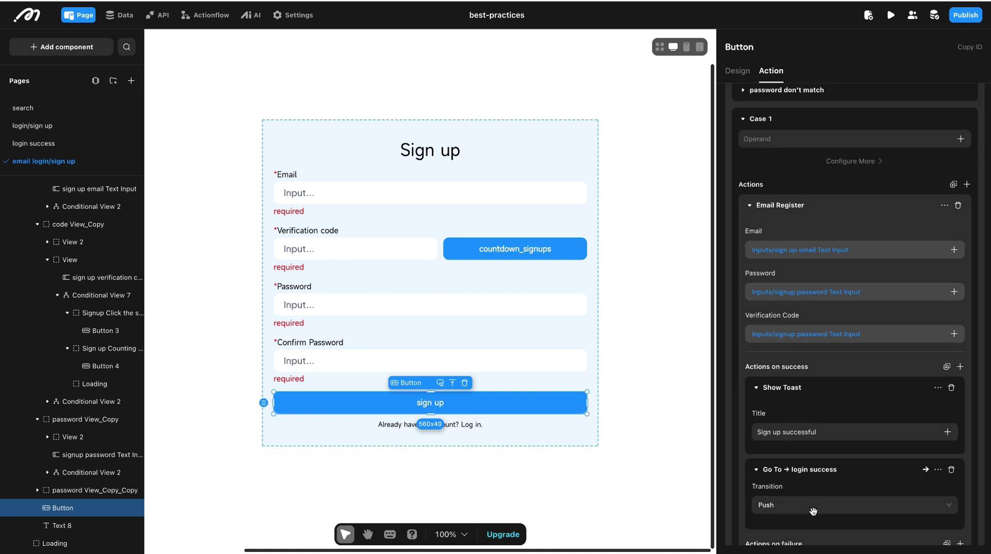
# On sign-up failure, show a toast titled 'Sign up failed'
pyautogui.click(960, 516)
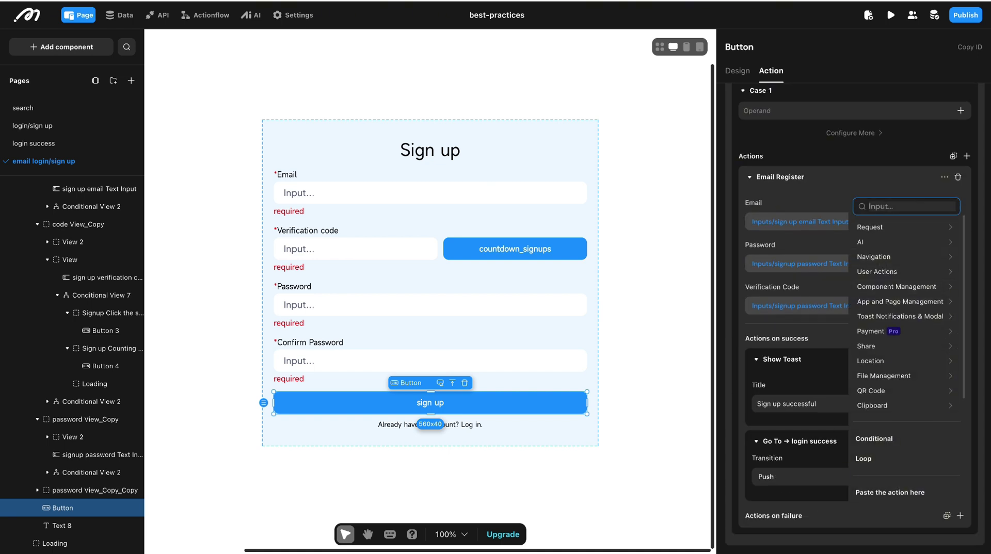
pyautogui.write('show')
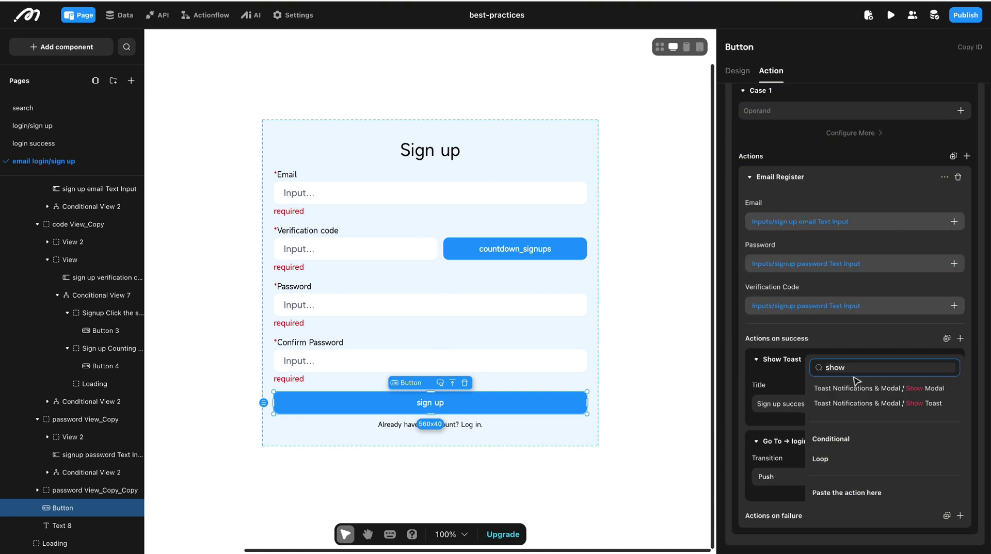
pyautogui.click(867, 403)
pyautogui.scroll(-3, 795, 488)
pyautogui.click(796, 499)
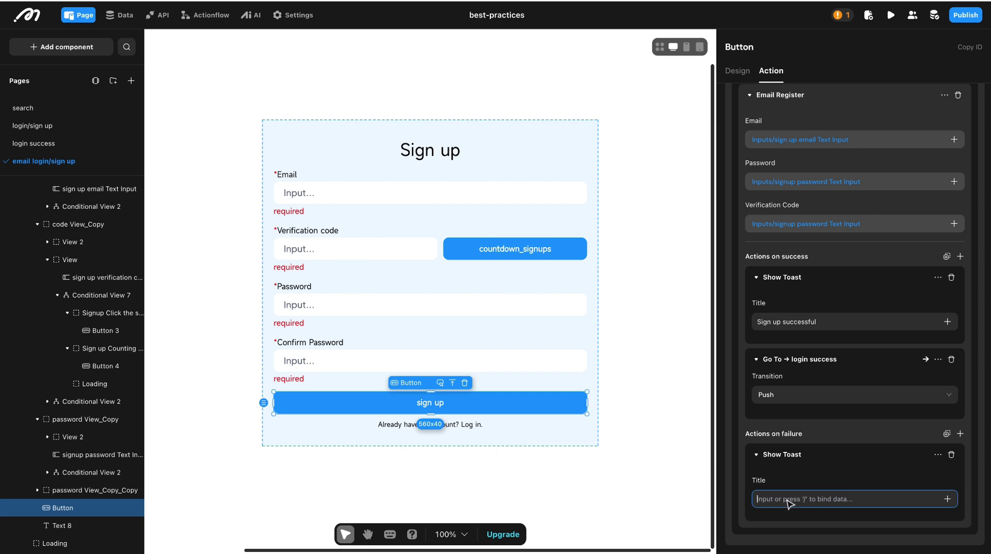
pyautogui.write('Sign up failed')
pyautogui.click(794, 423)
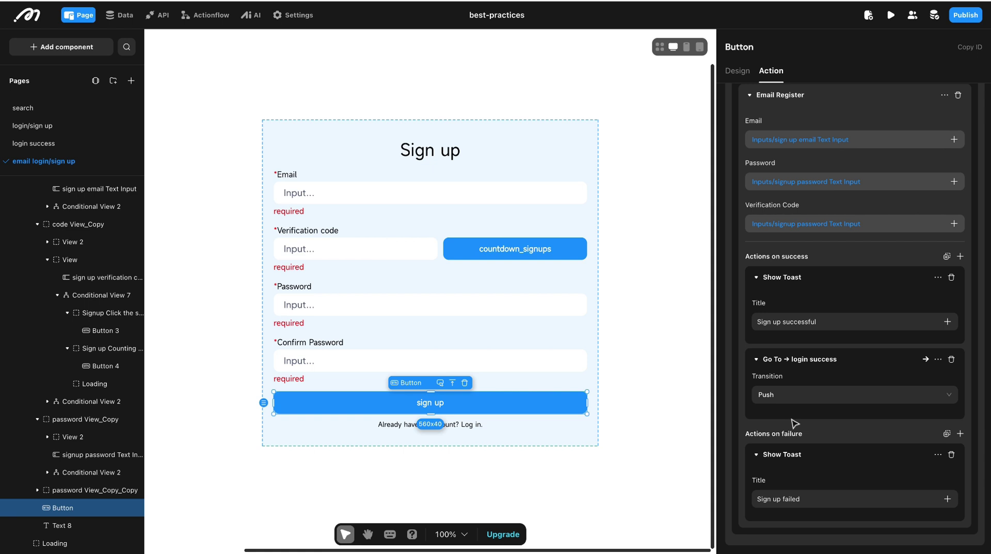